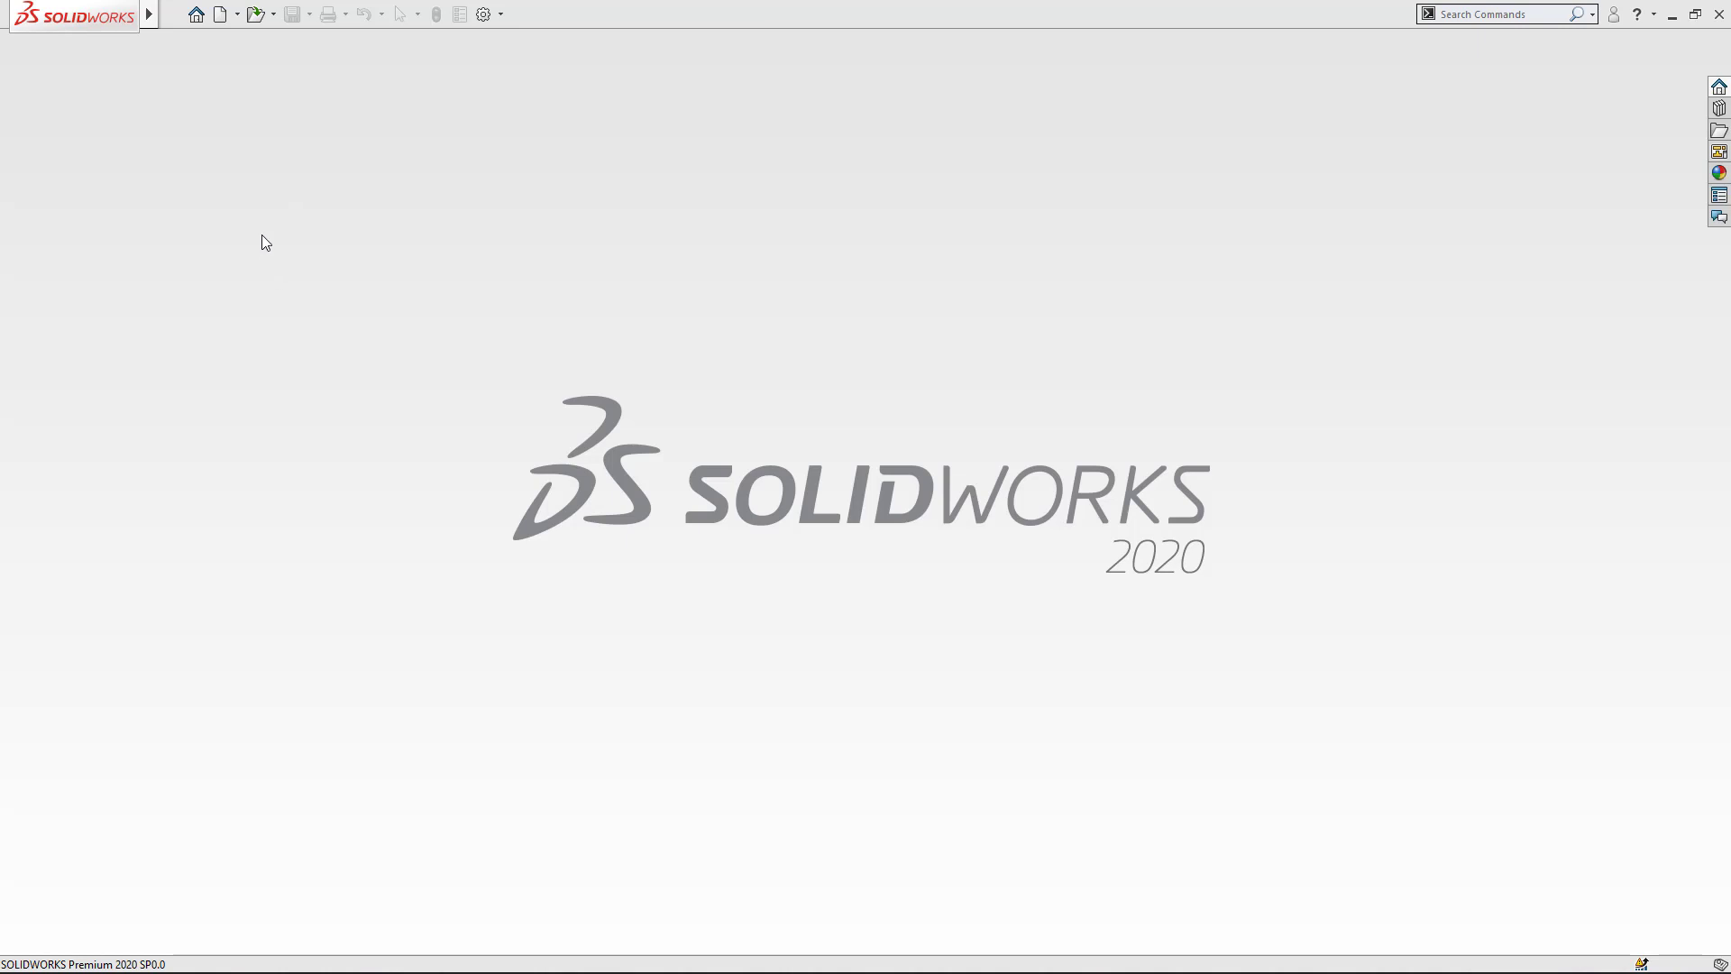
Step: Create a new blank SOLIDWORKS part document, Part1
{"action": "left_click", "coordinate": [219, 14]}
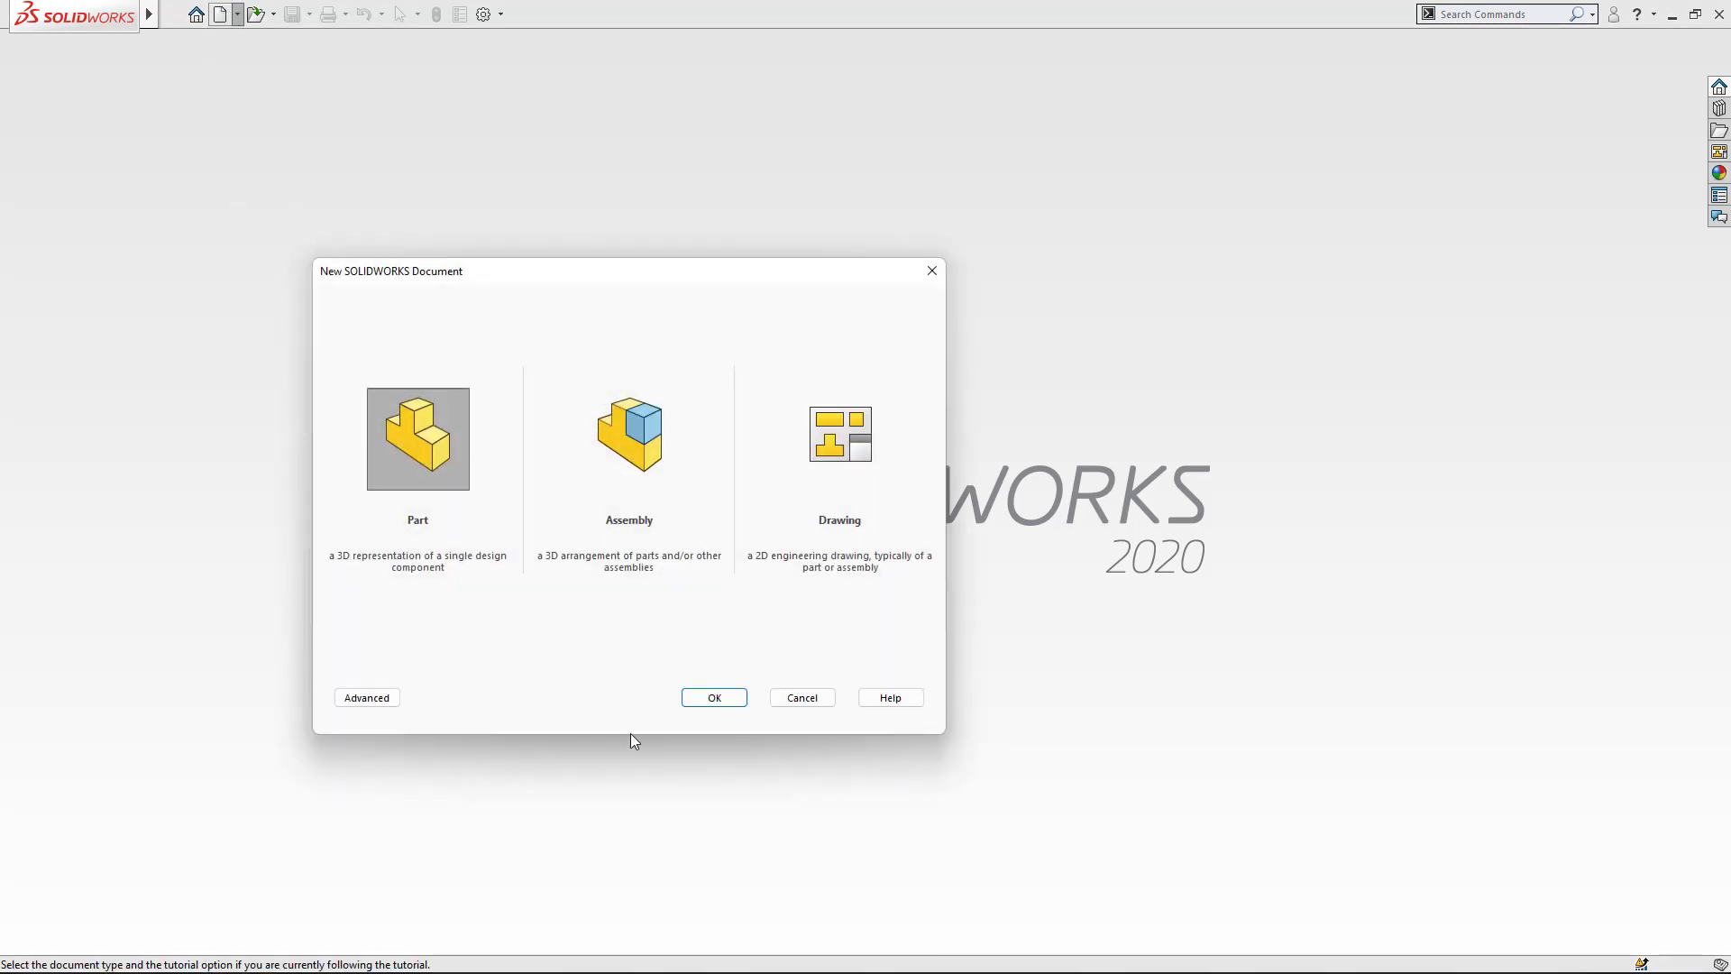
{"action": "left_click", "coordinate": [737, 699]}
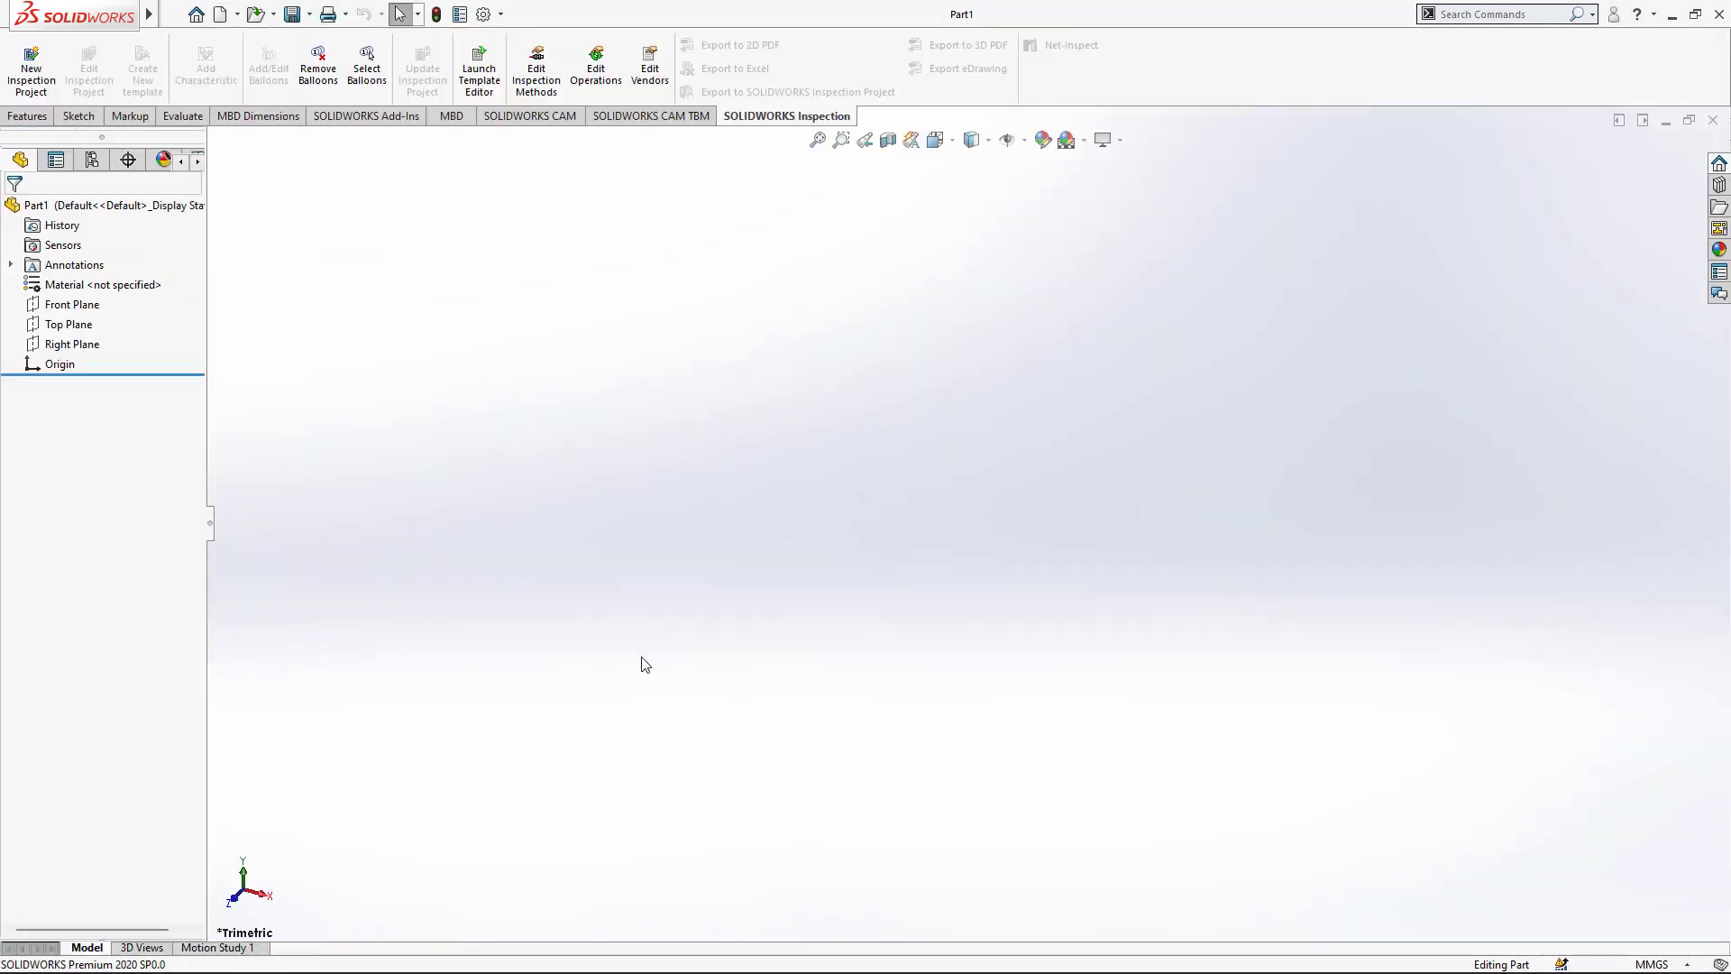
Step: On the Top Plane, sketch an inner and a larger outer circle, both centred on the origin
{"action": "left_click", "coordinate": [79, 324]}
{"action": "left_click", "coordinate": [79, 117]}
{"action": "left_click", "coordinate": [27, 59]}
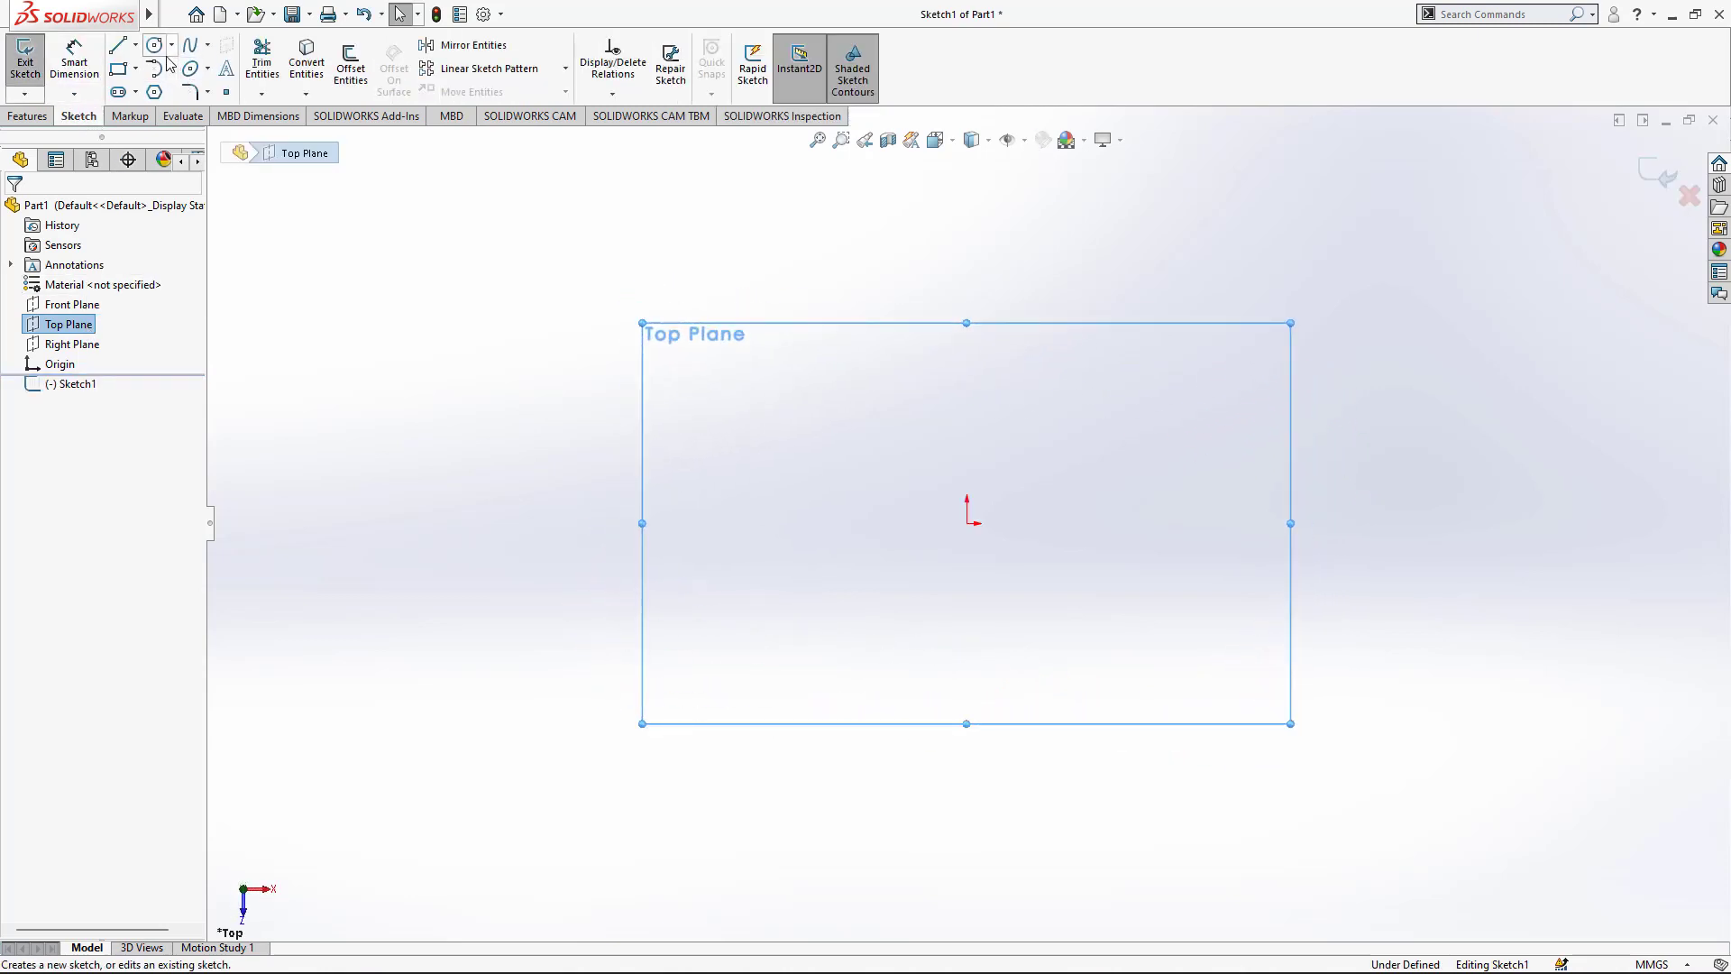
{"action": "left_click", "coordinate": [156, 47]}
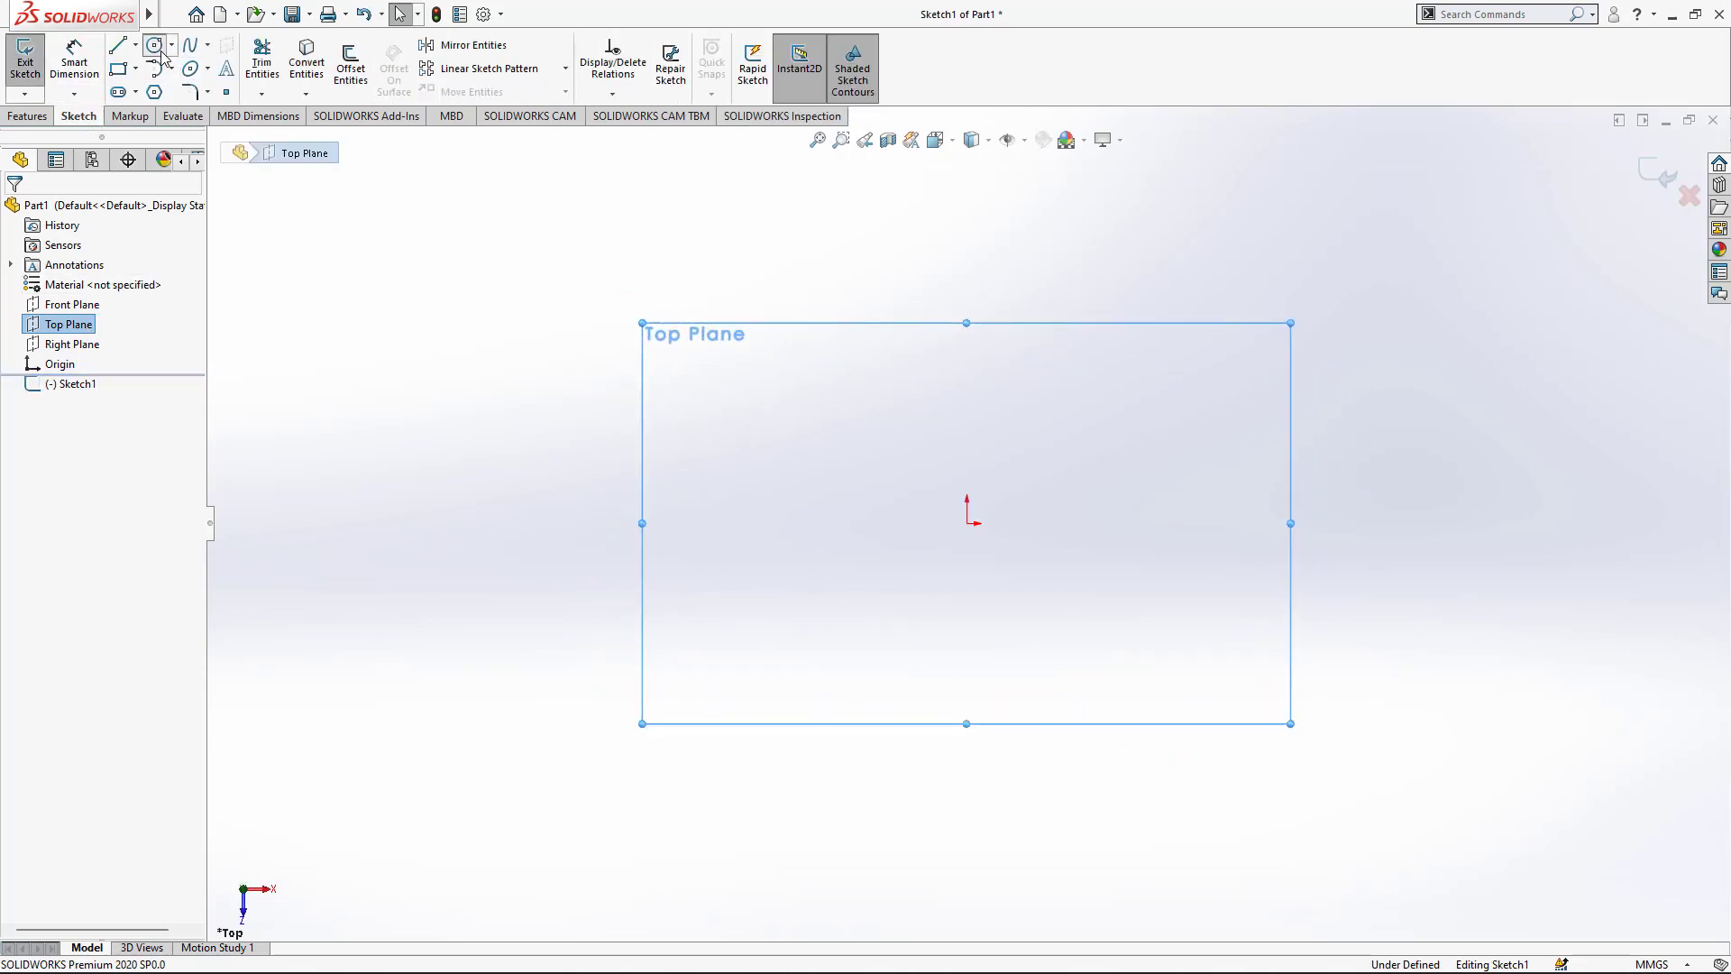
{"action": "left_click", "coordinate": [970, 525]}
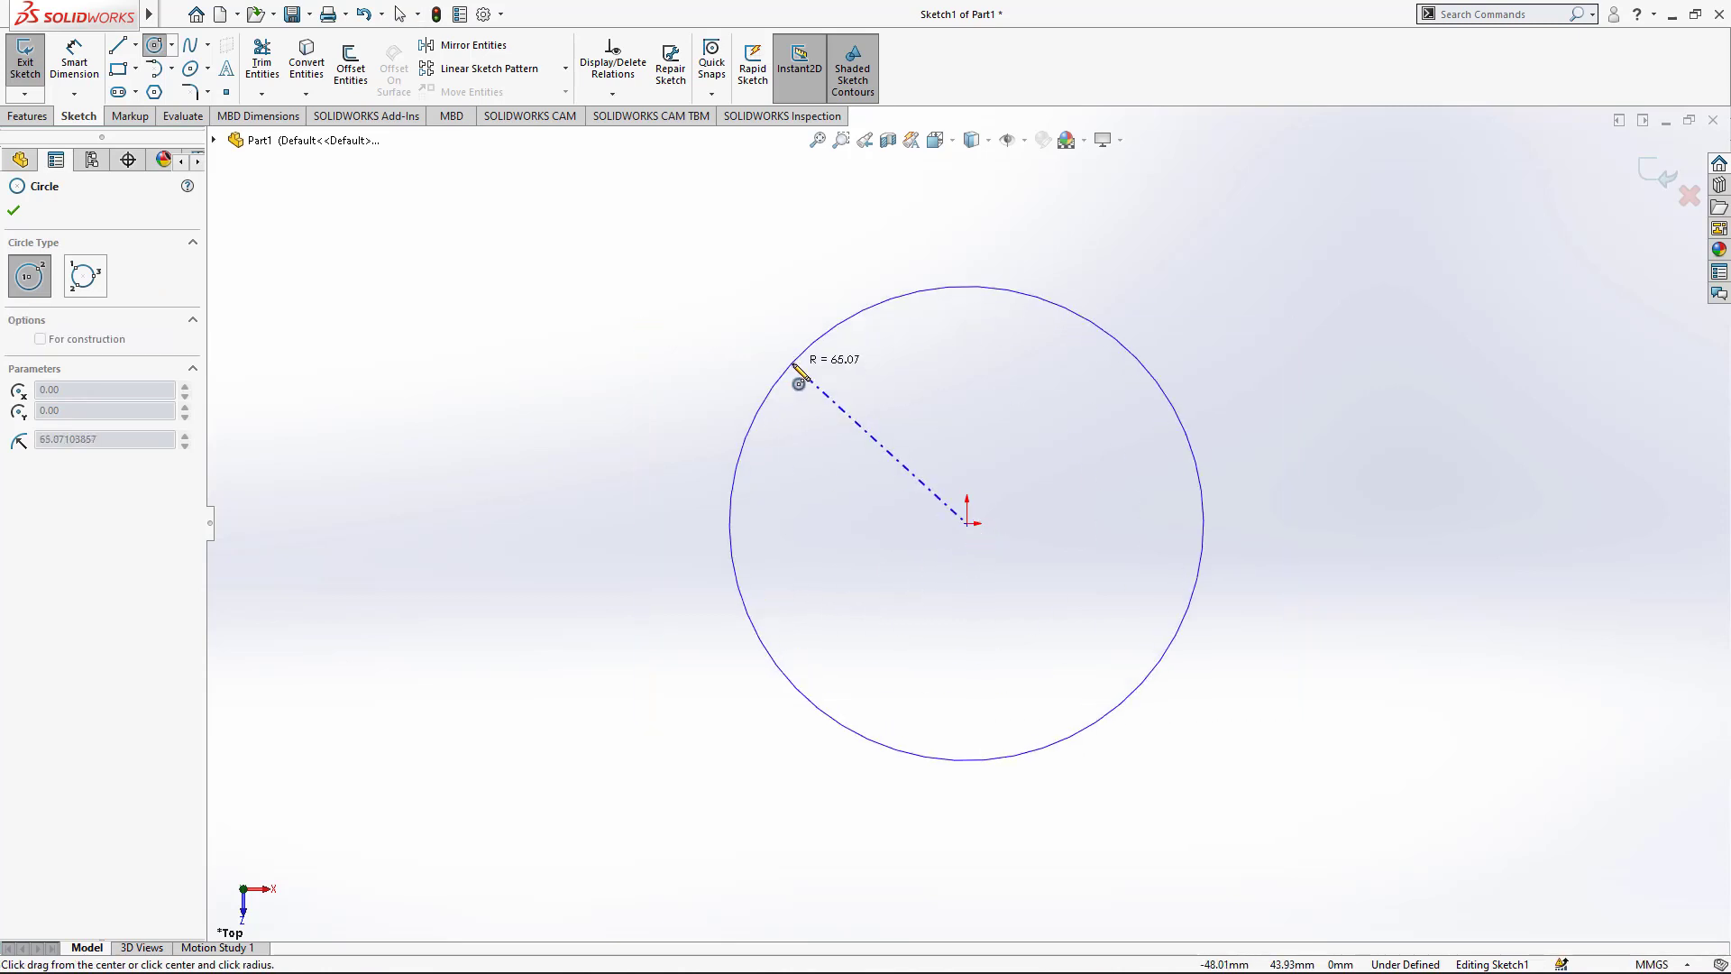
{"action": "left_click", "coordinate": [814, 377]}
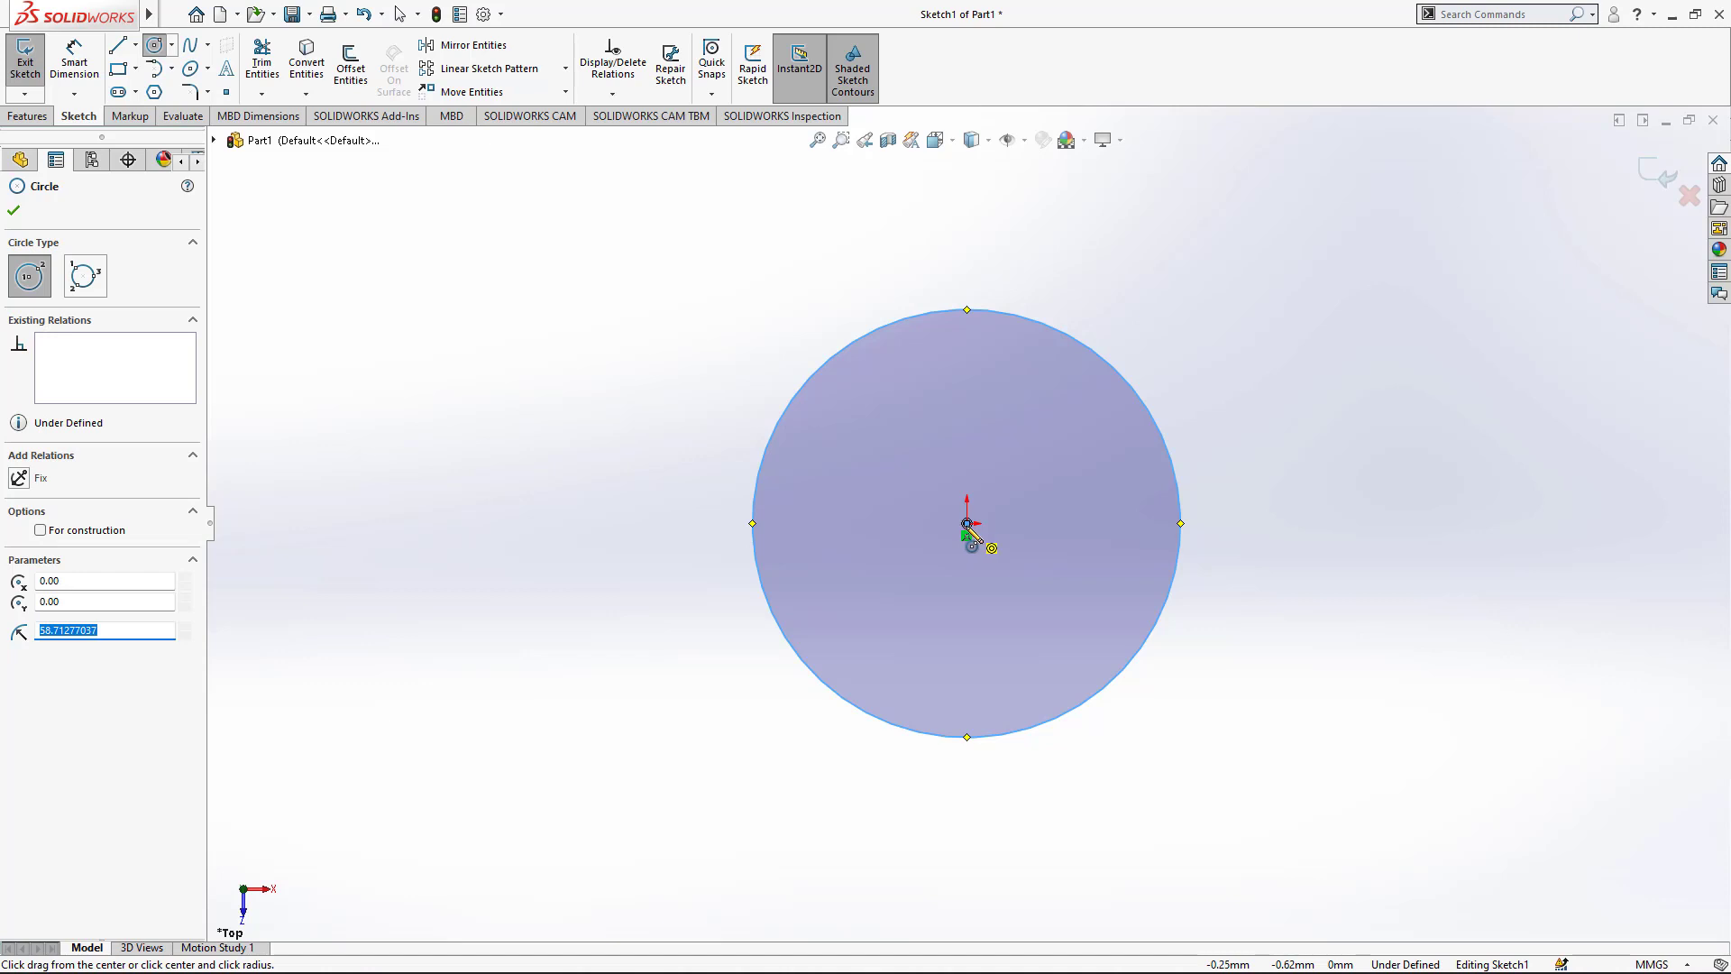
{"action": "left_click", "coordinate": [967, 525]}
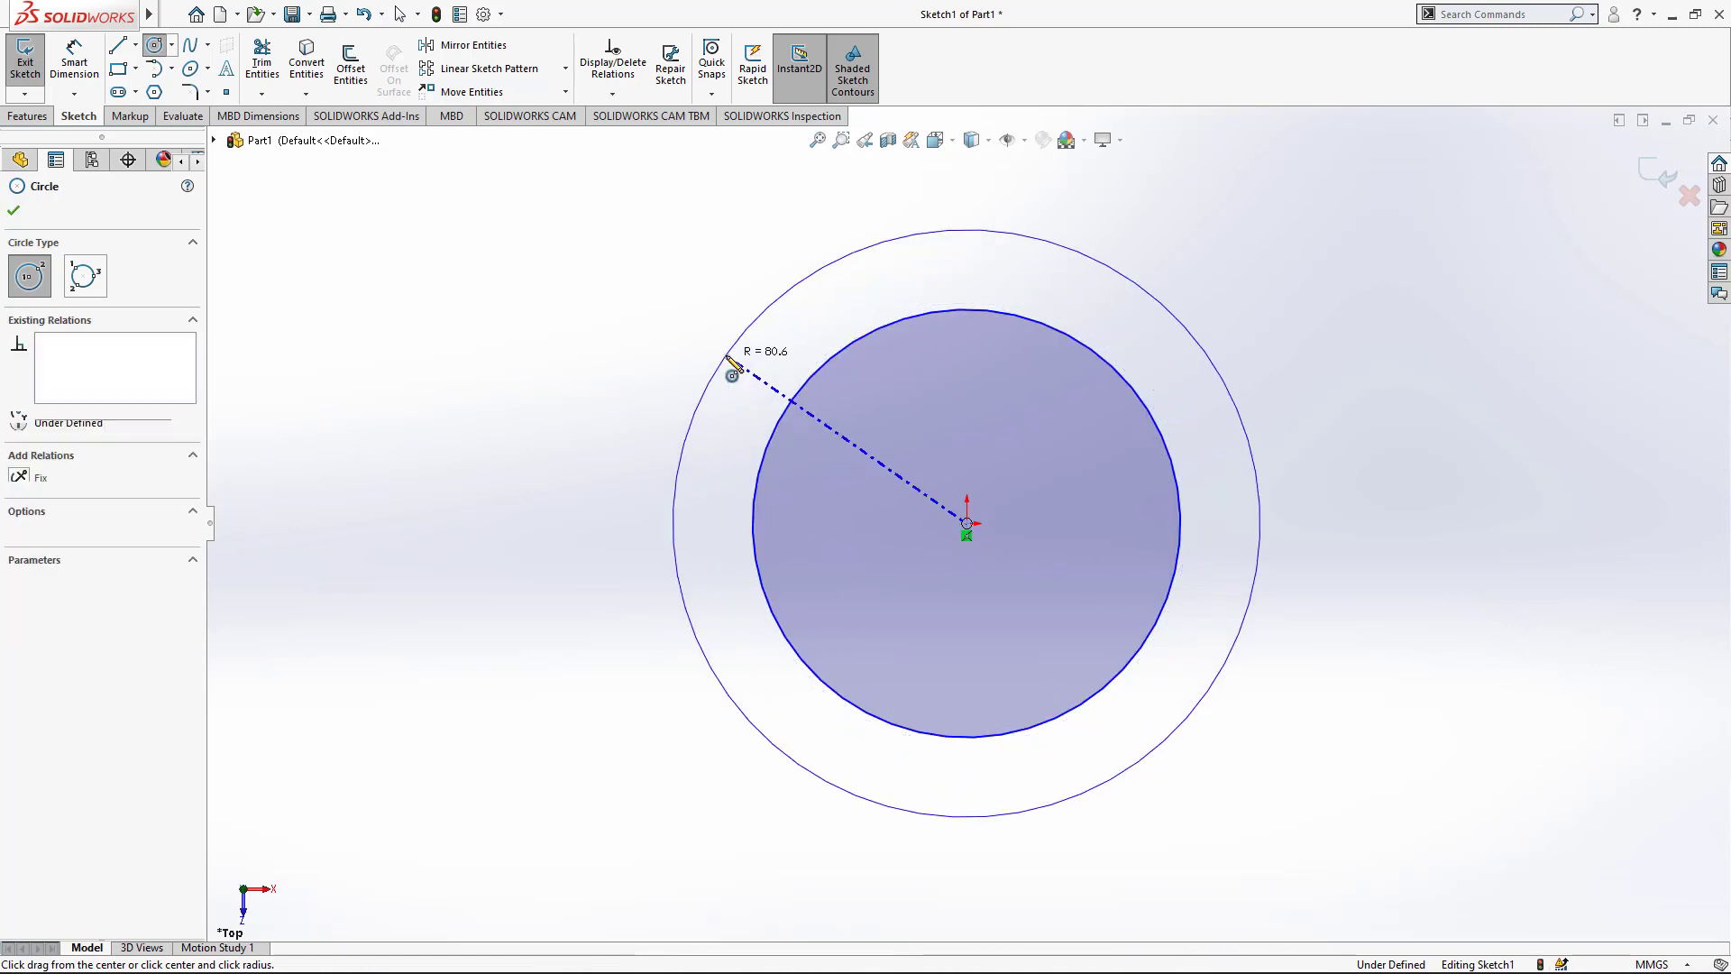
{"action": "left_click", "coordinate": [732, 365]}
{"action": "left_click", "coordinate": [74, 63]}
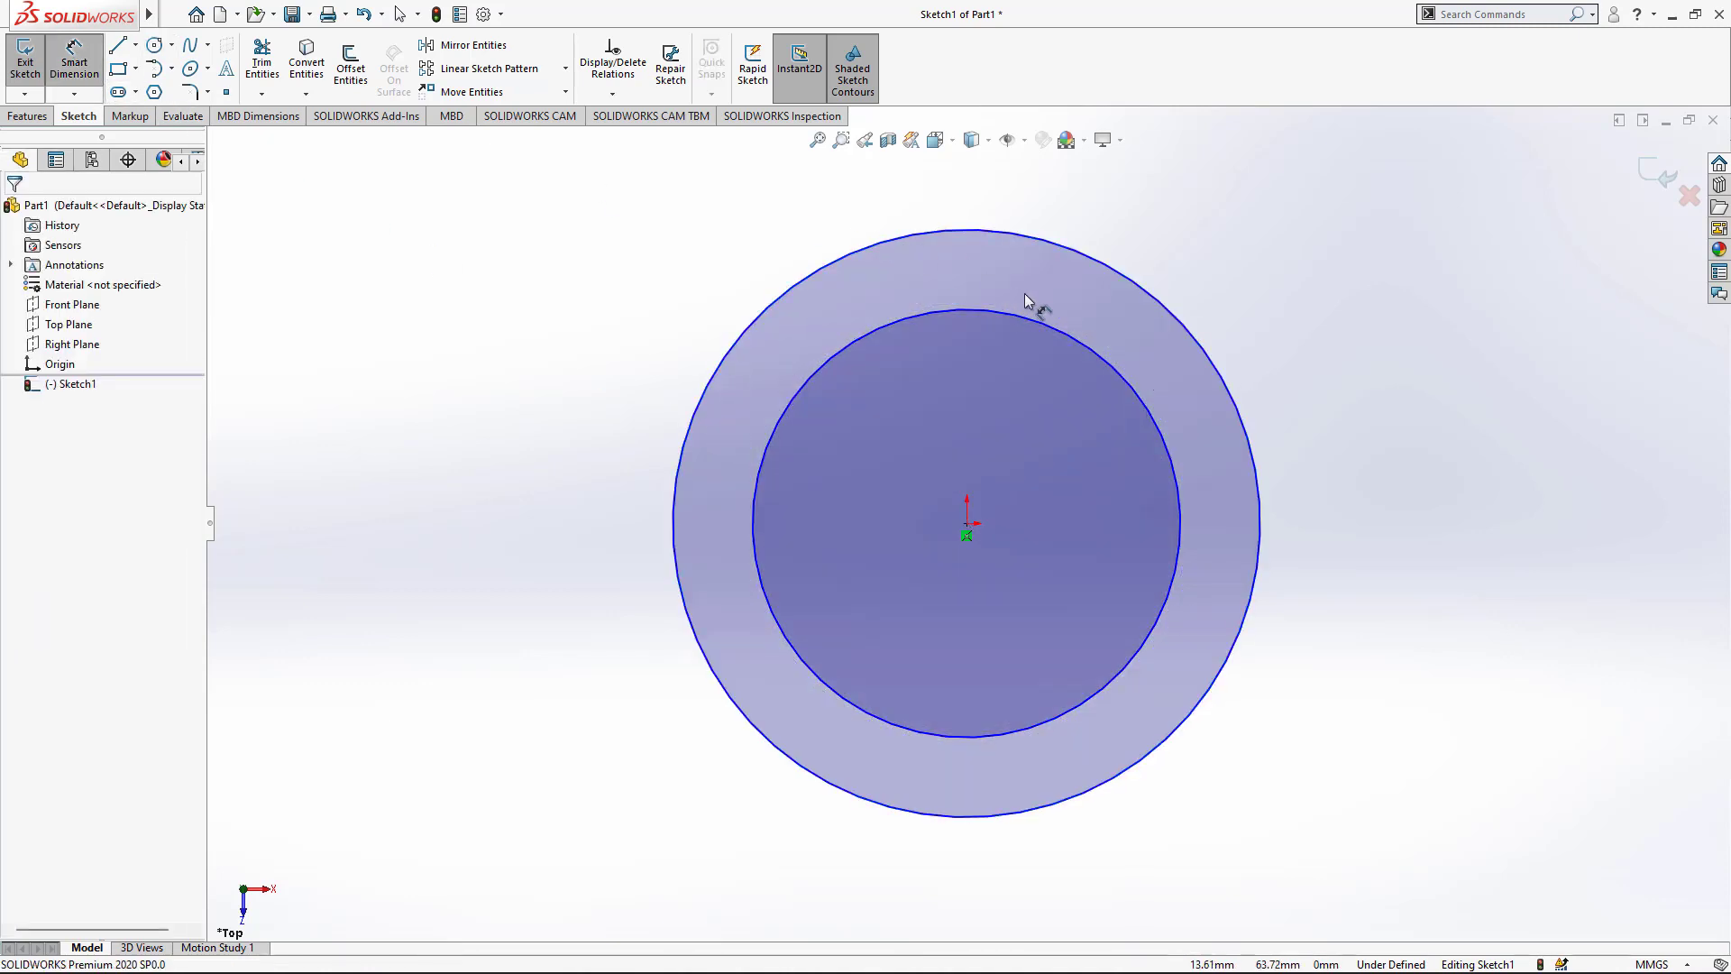
Step: Dimension the inner circle to Ø194 mm and the outer circle to Ø280 mm
{"action": "left_click", "coordinate": [1036, 317]}
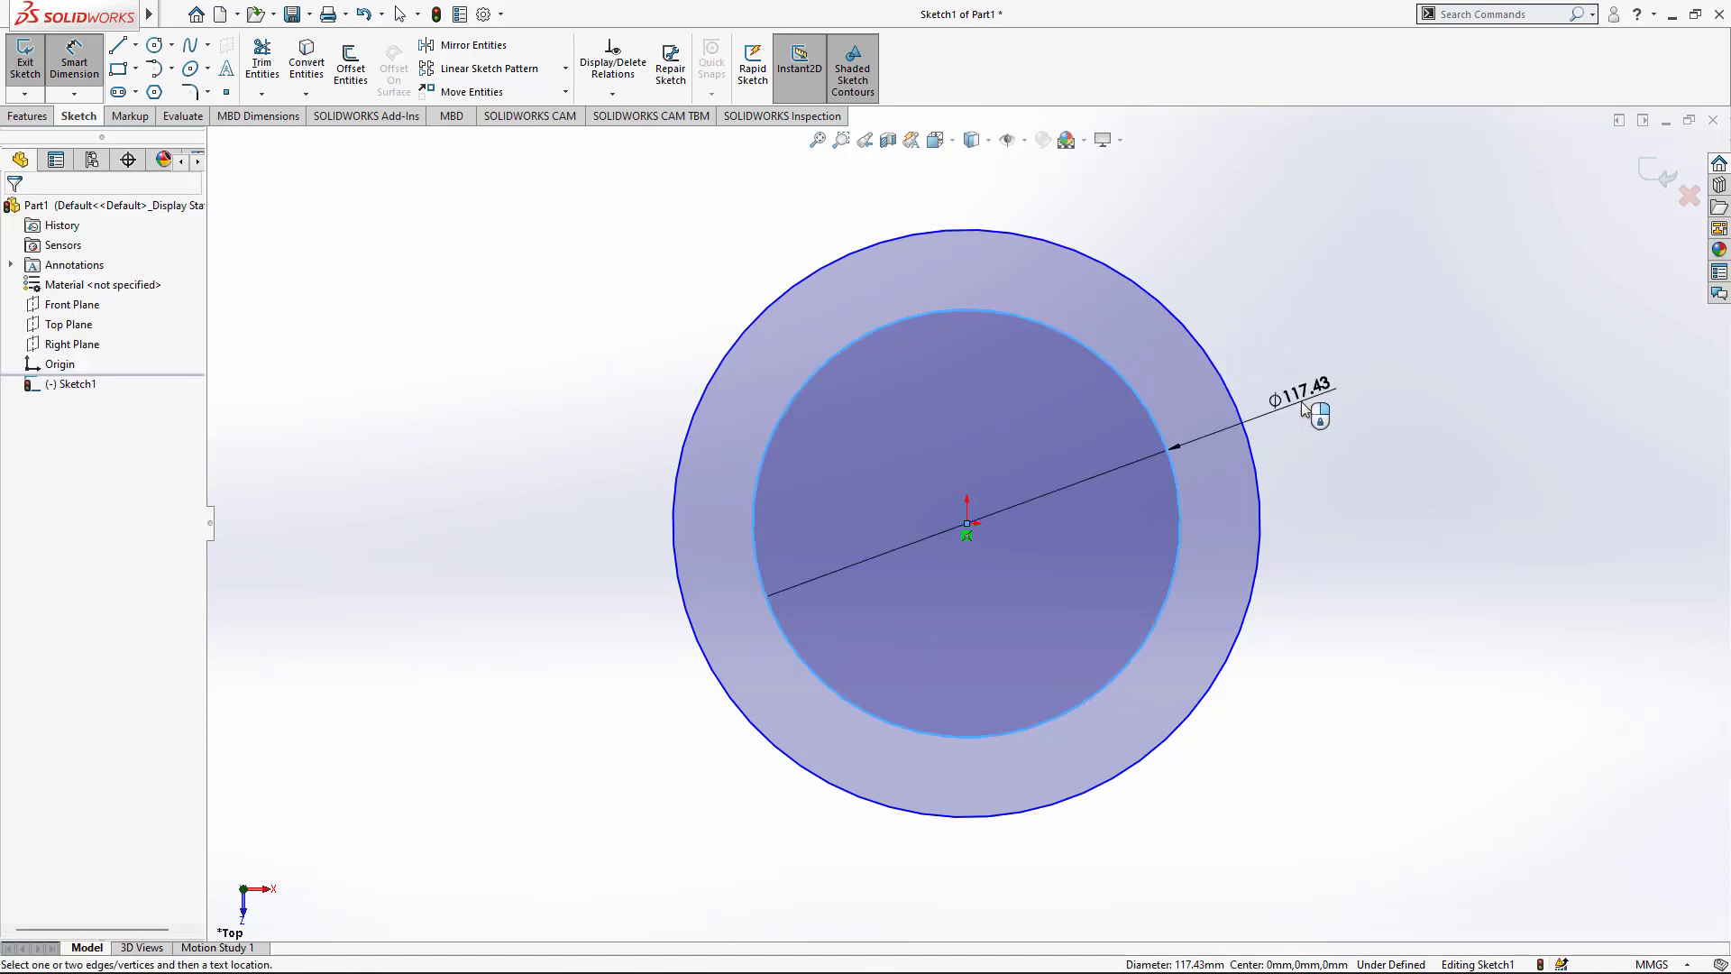
{"action": "left_click", "coordinate": [1302, 407]}
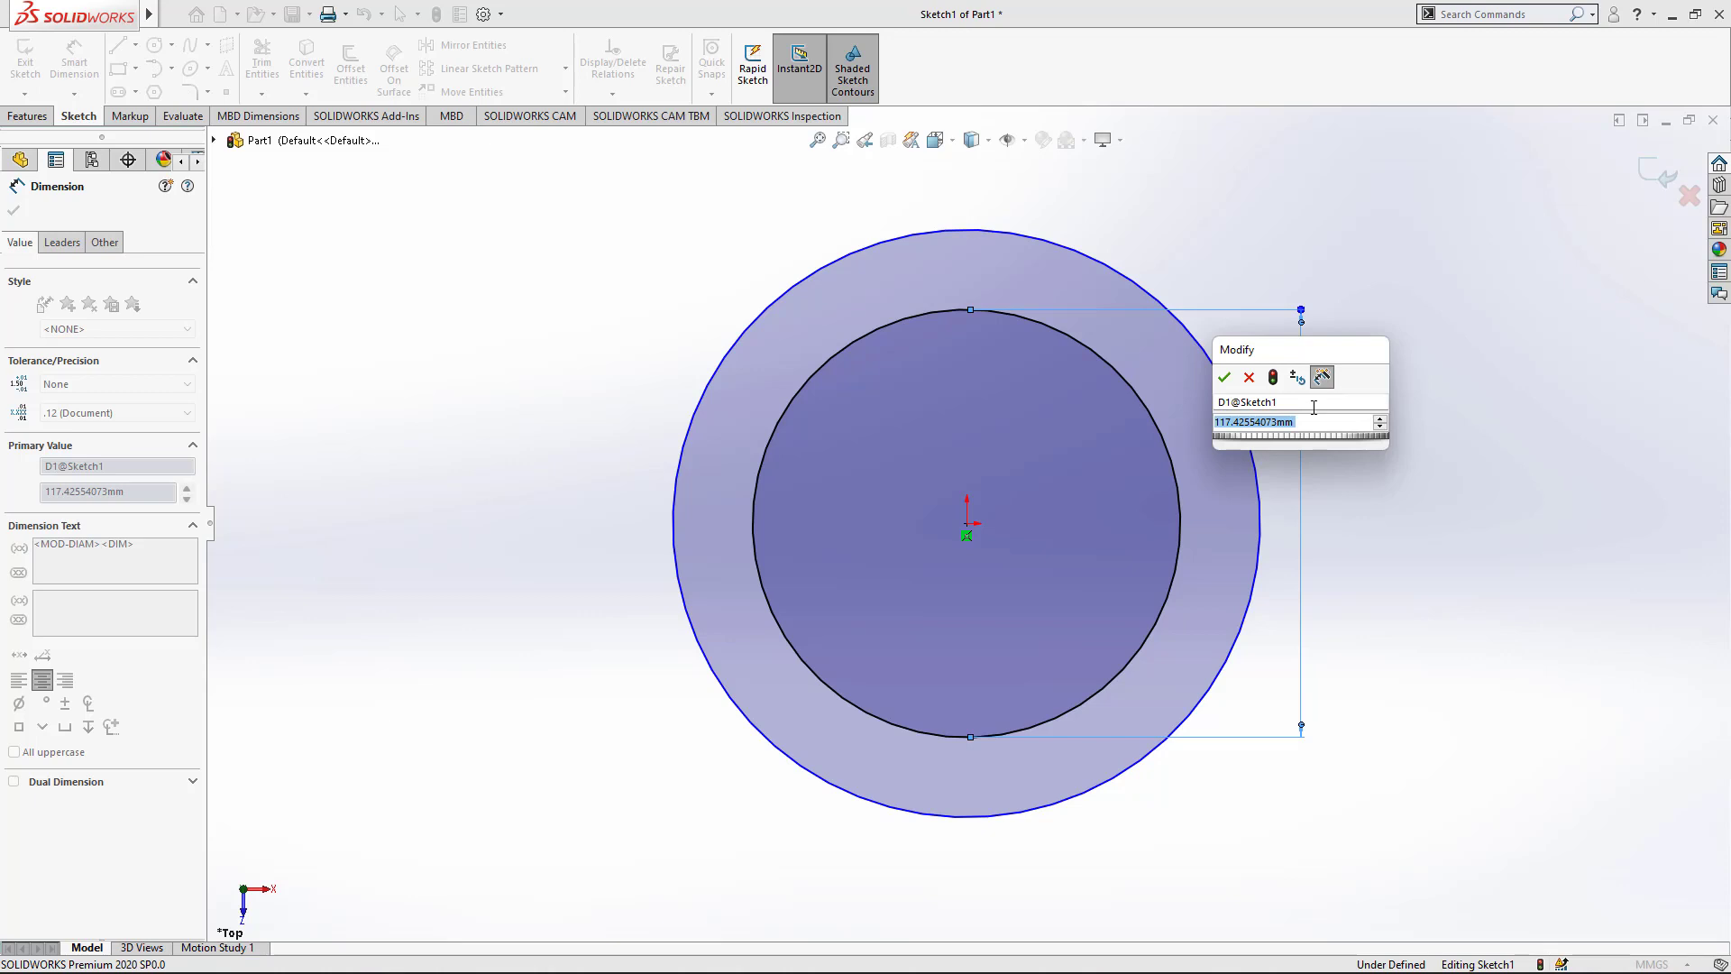
{"action": "type", "text": "194"}
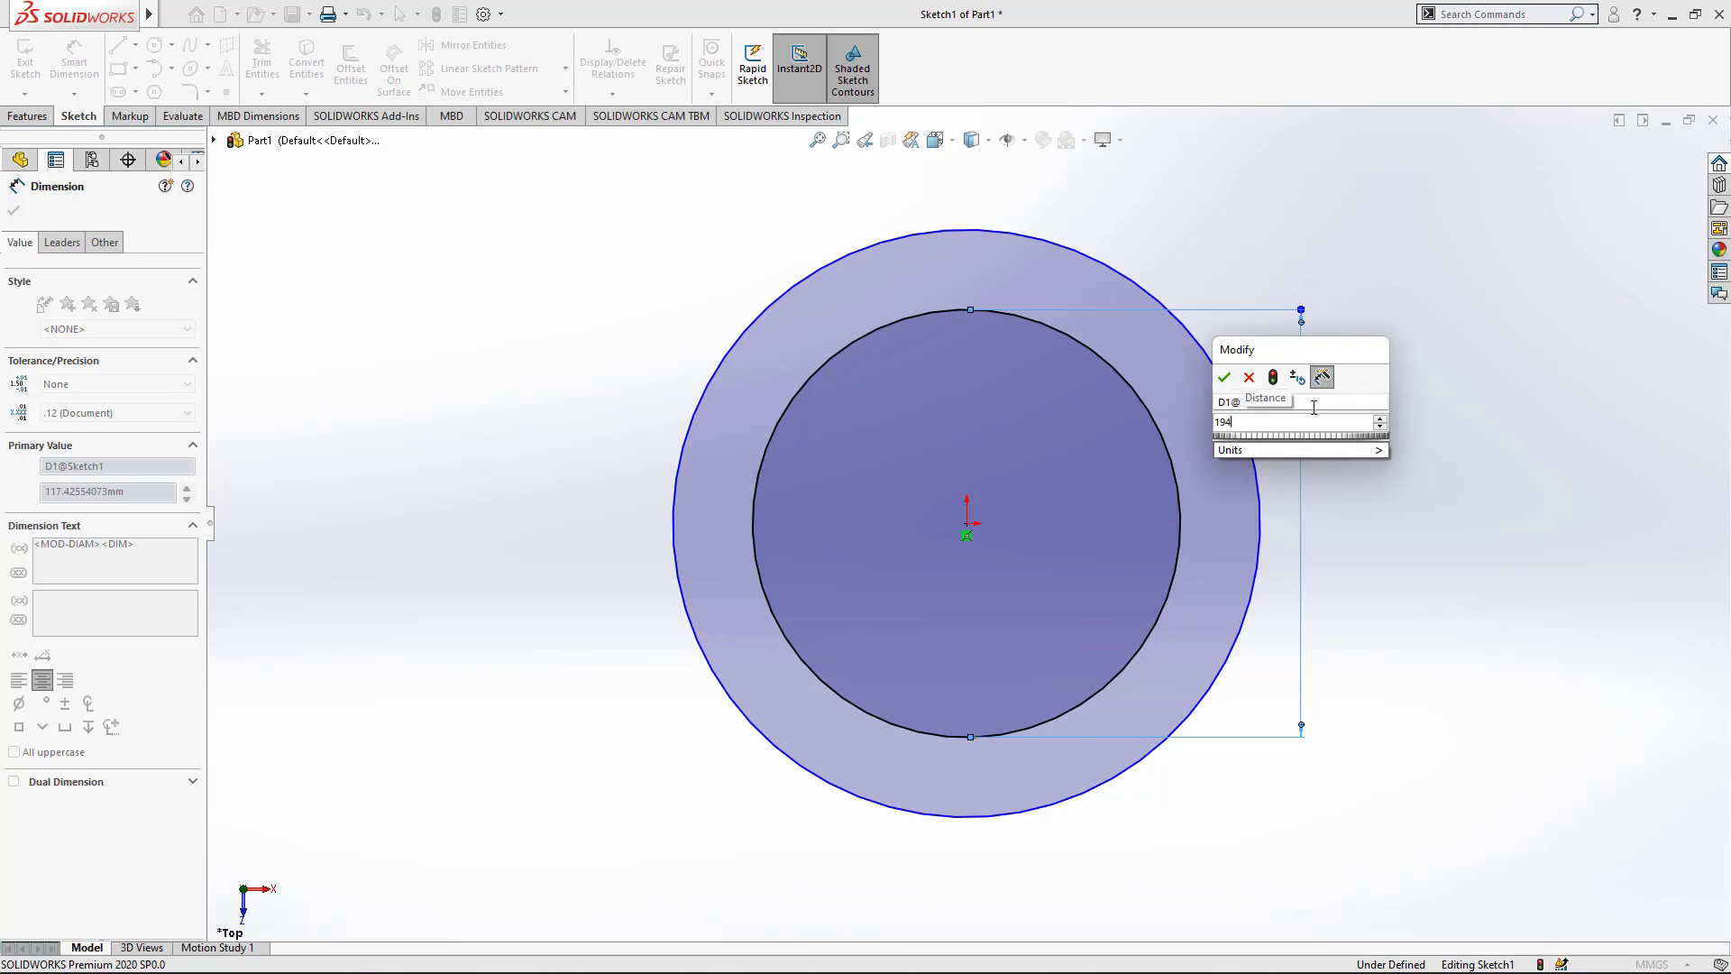
{"action": "key", "text": "Return"}
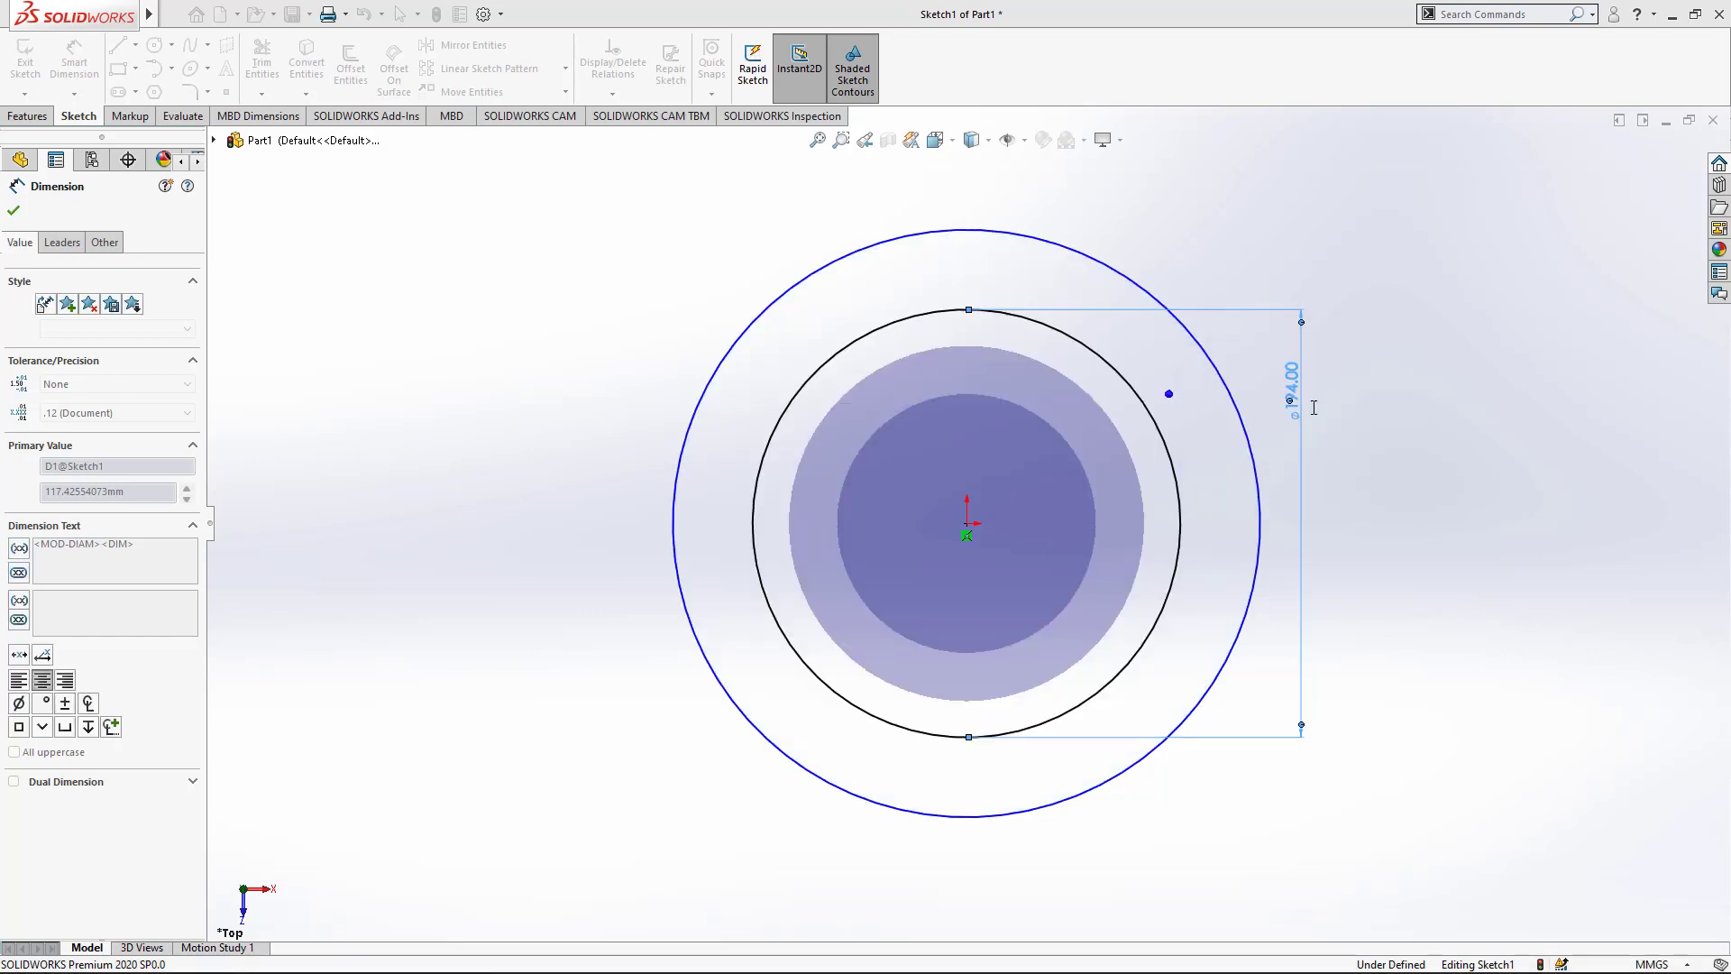
{"action": "left_click", "coordinate": [1240, 410]}
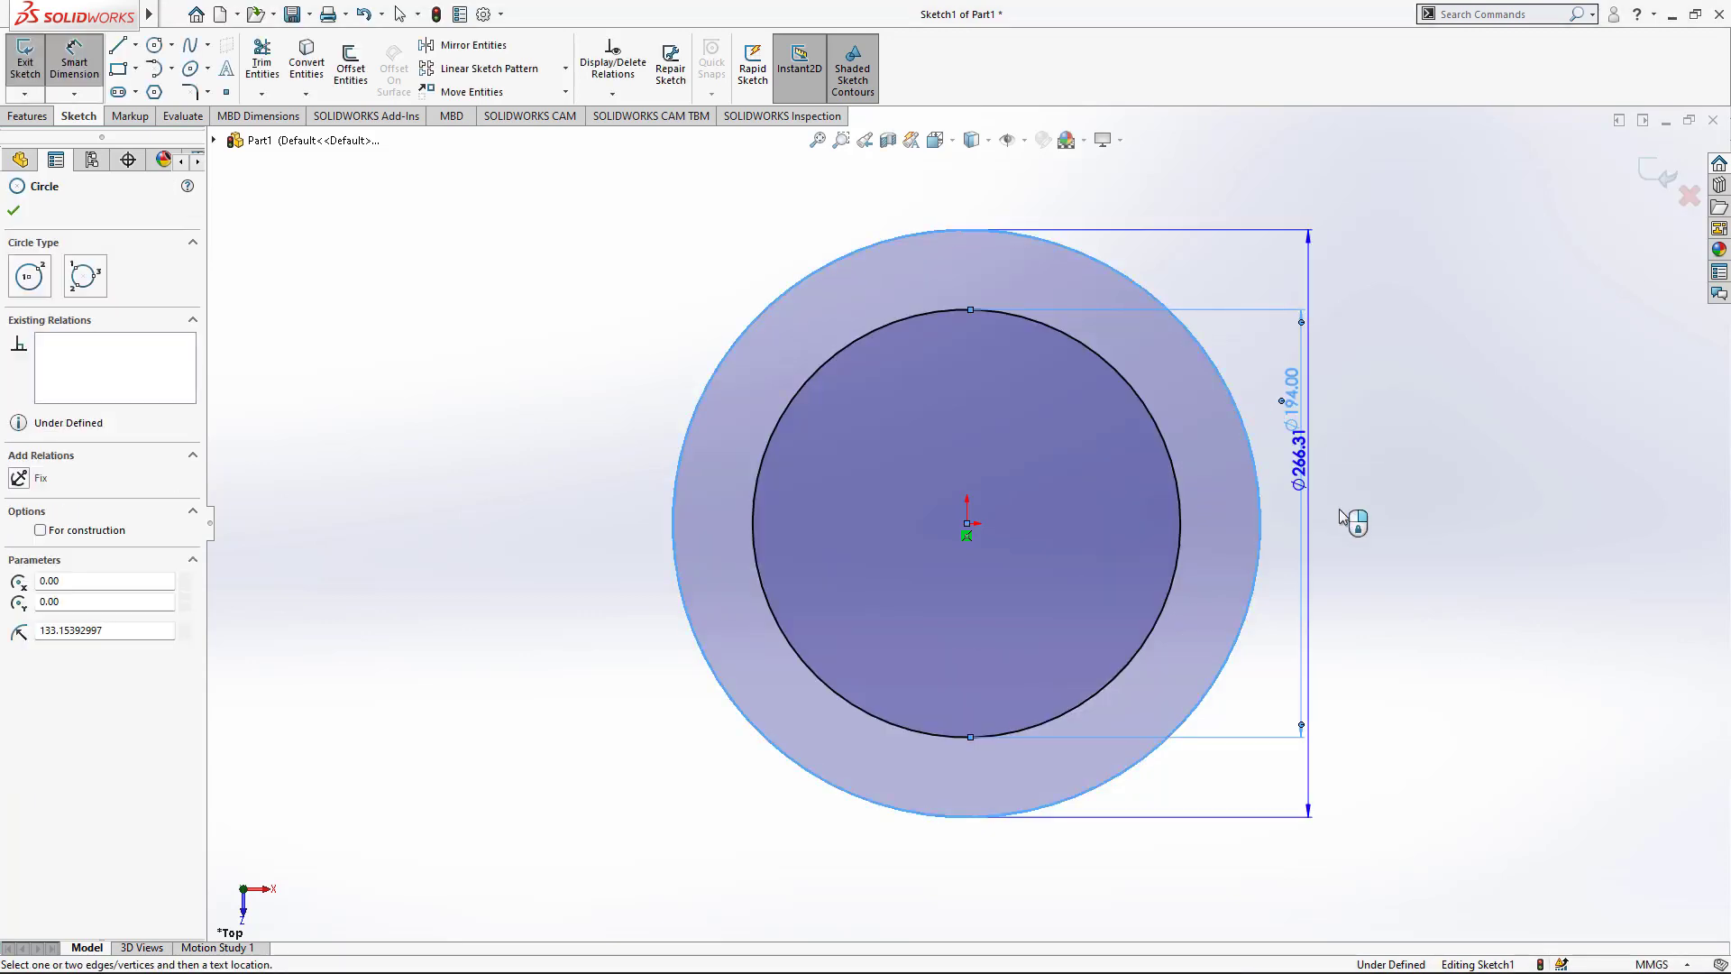
{"action": "left_click", "coordinate": [1404, 633]}
{"action": "type", "text": "2"}
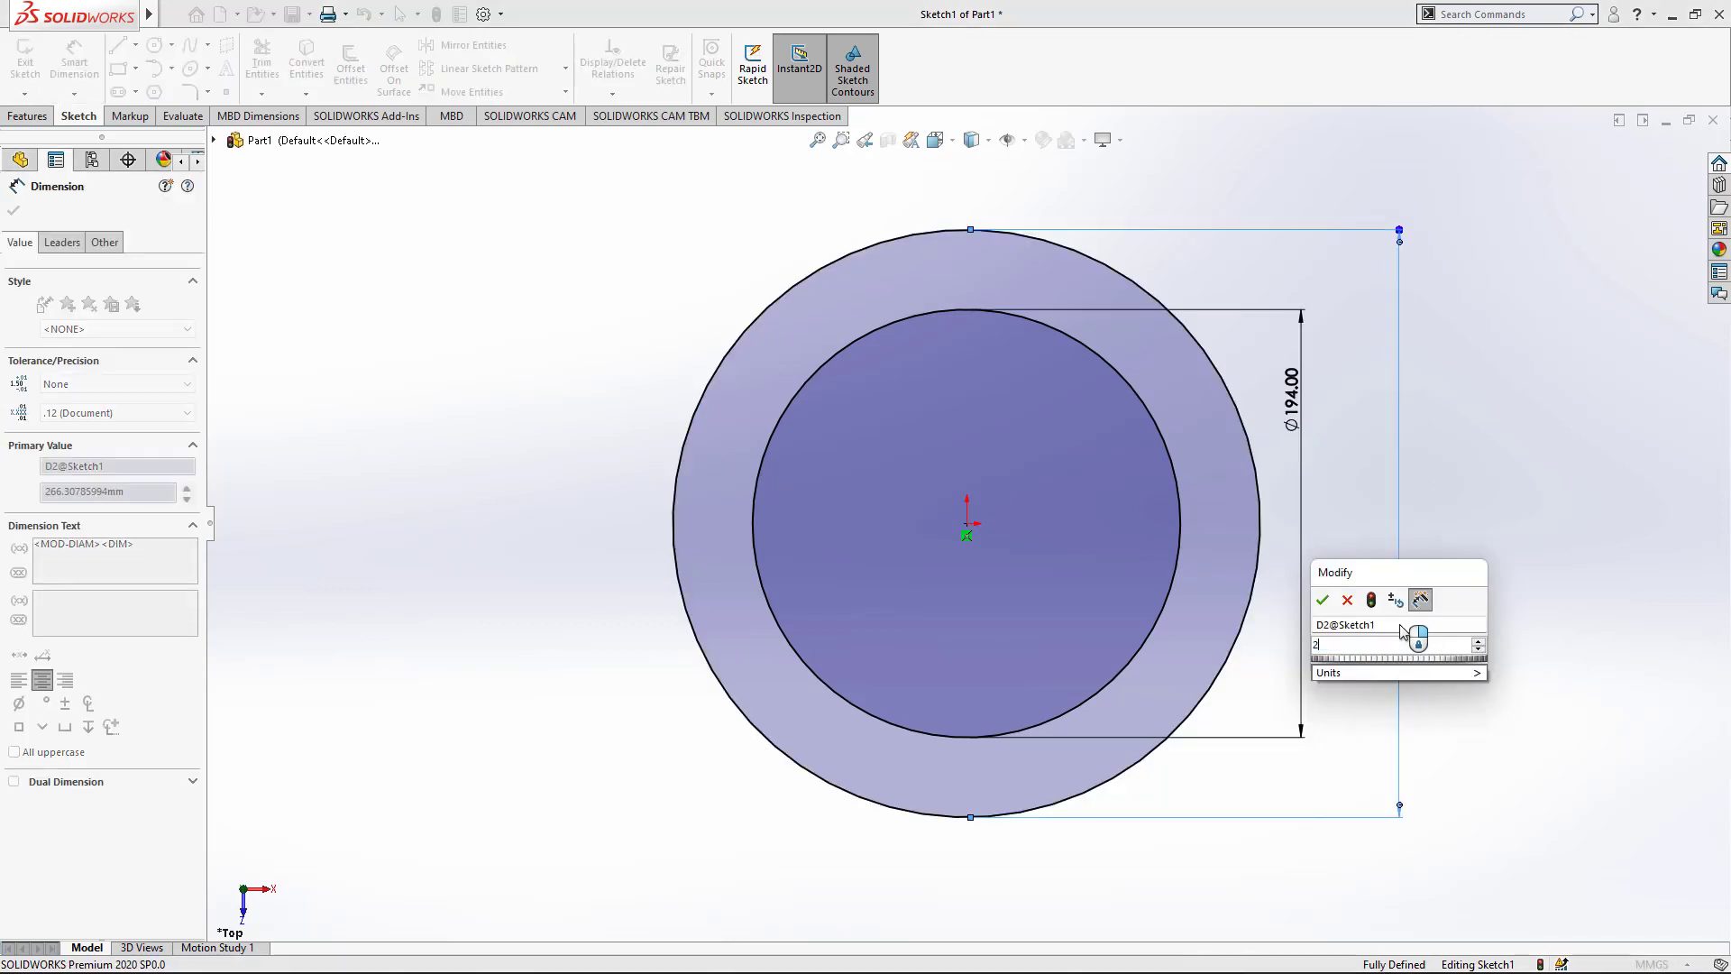
{"action": "type", "text": "80"}
{"action": "key", "text": "Return"}
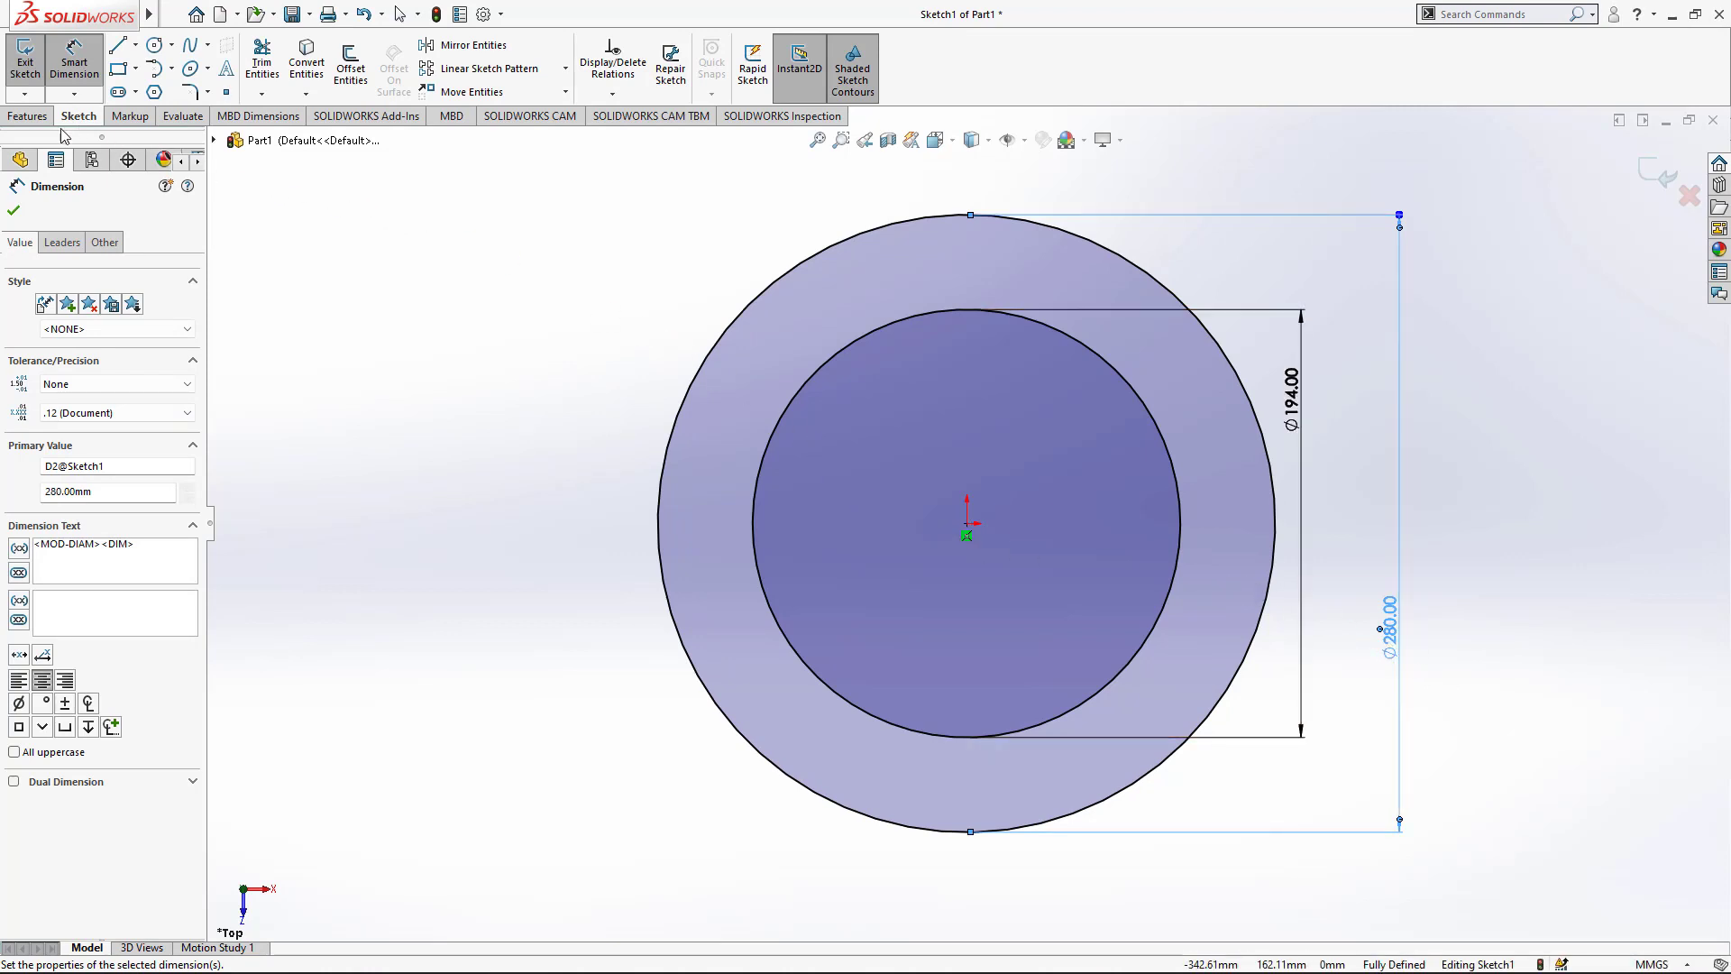
{"action": "left_click", "coordinate": [27, 115]}
Step: Extrude the ring sketch 225 mm with Mid Plane into a hollow tube
{"action": "left_click", "coordinate": [30, 77]}
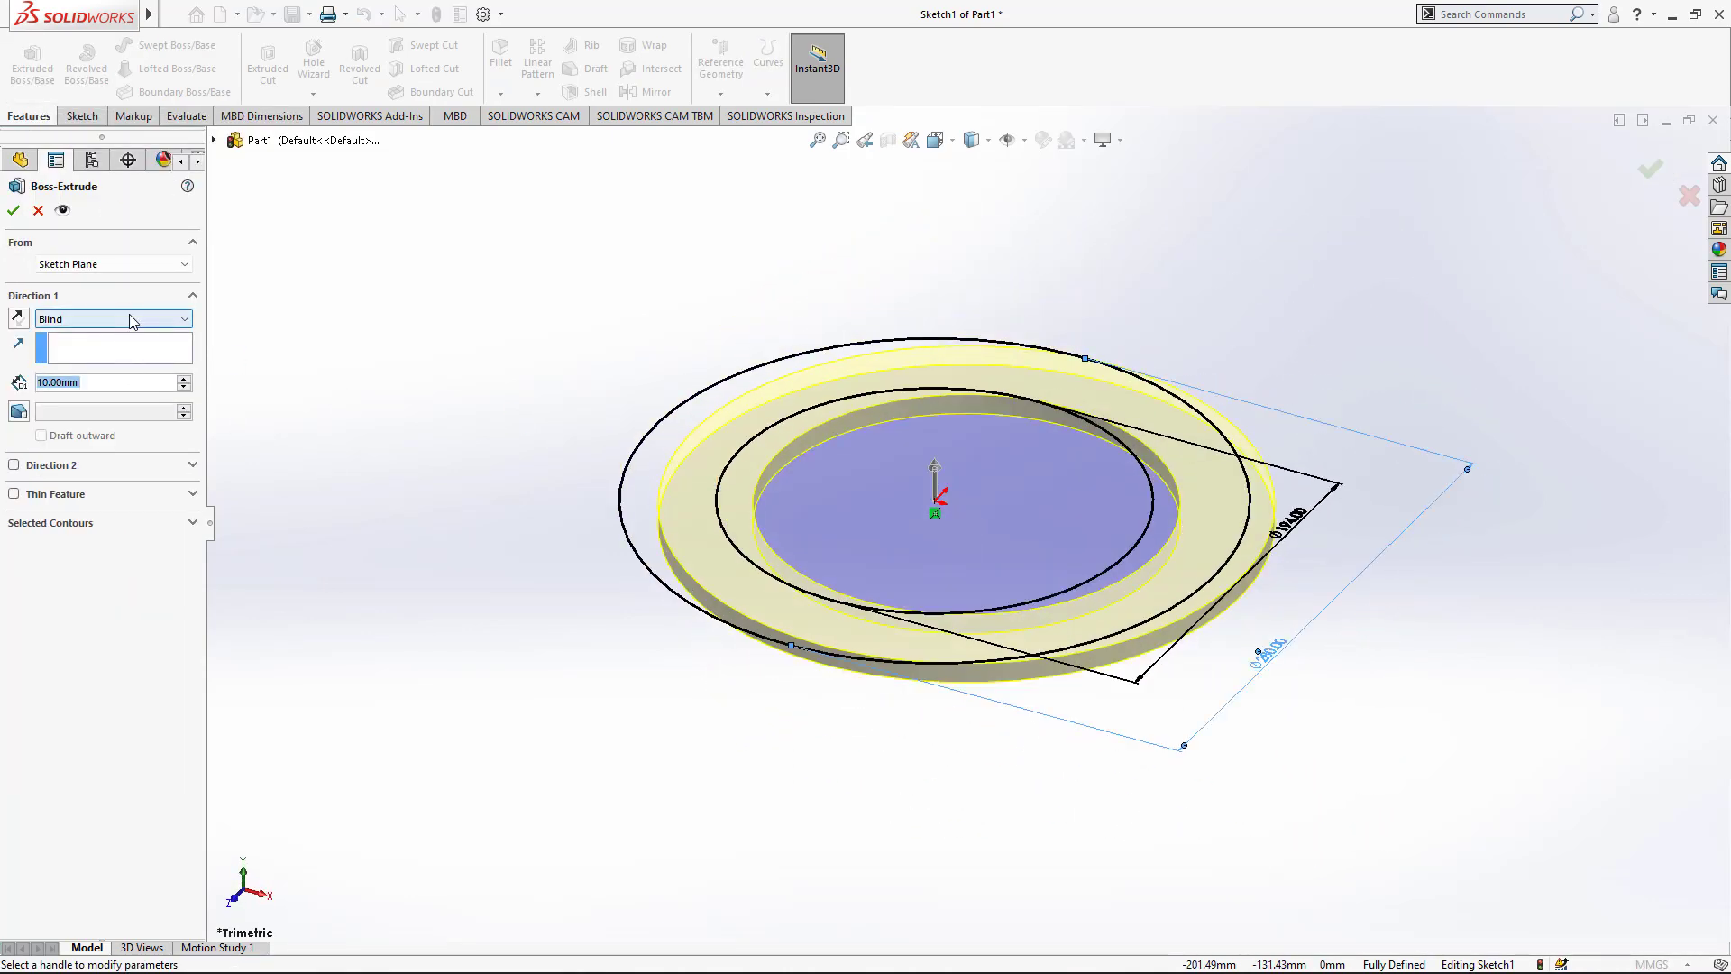
{"action": "left_click", "coordinate": [126, 319]}
{"action": "left_click", "coordinate": [99, 394]}
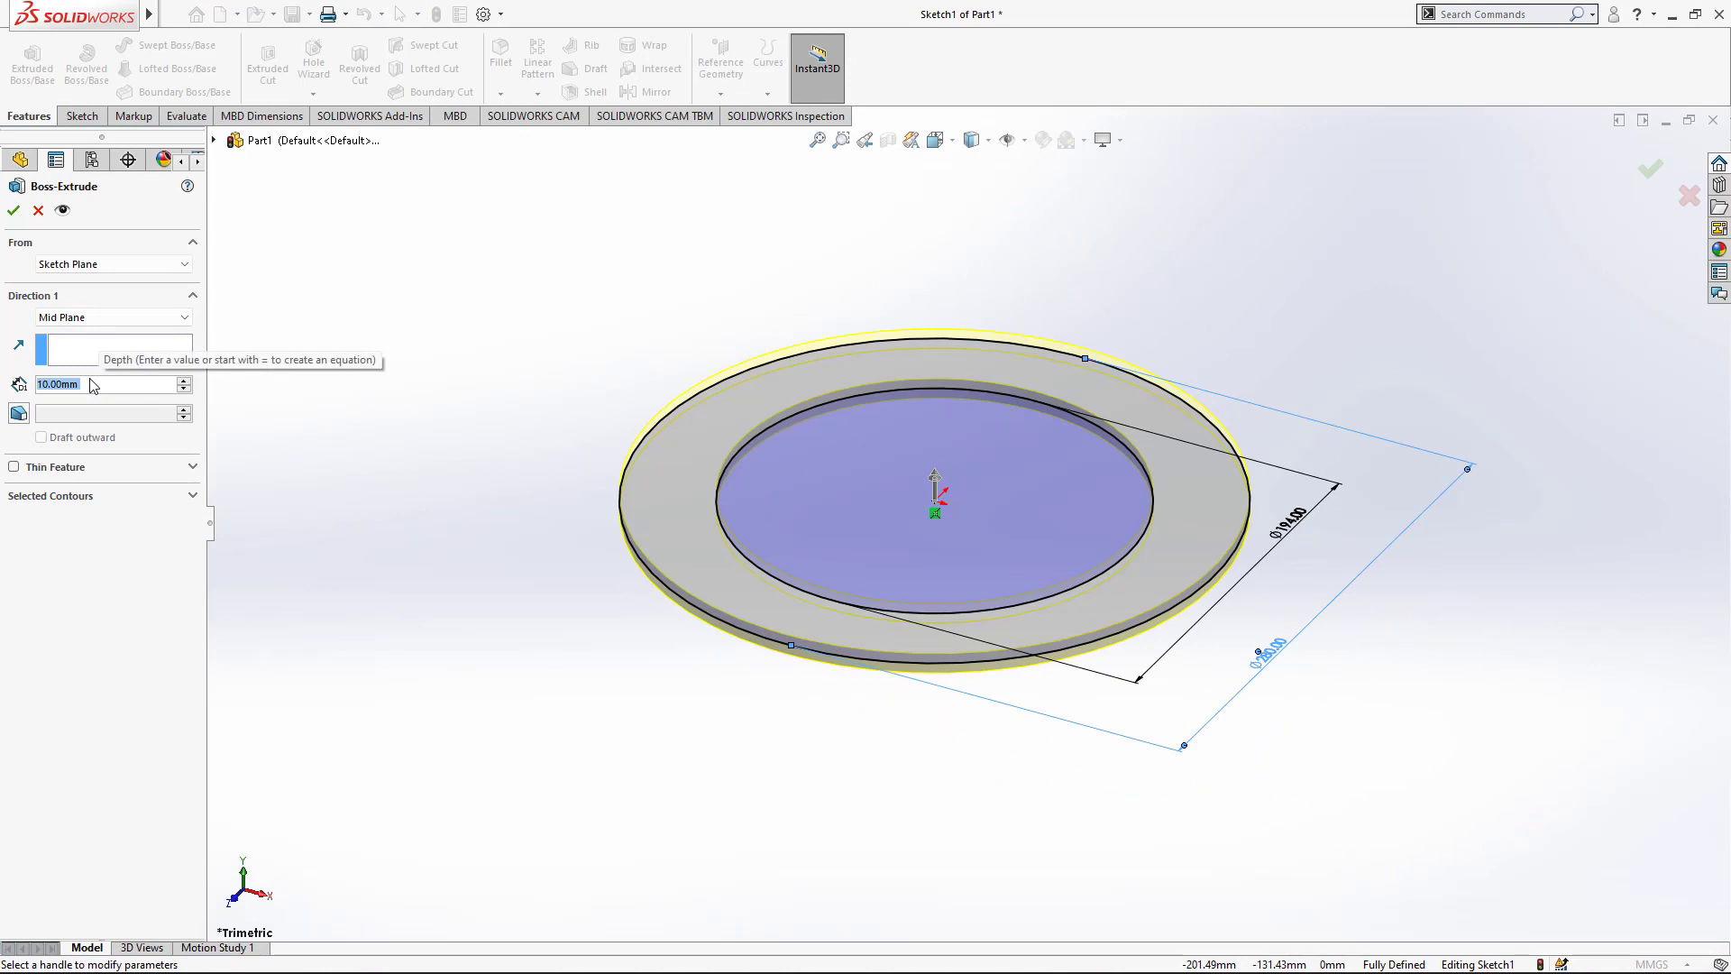
{"action": "type", "text": "225"}
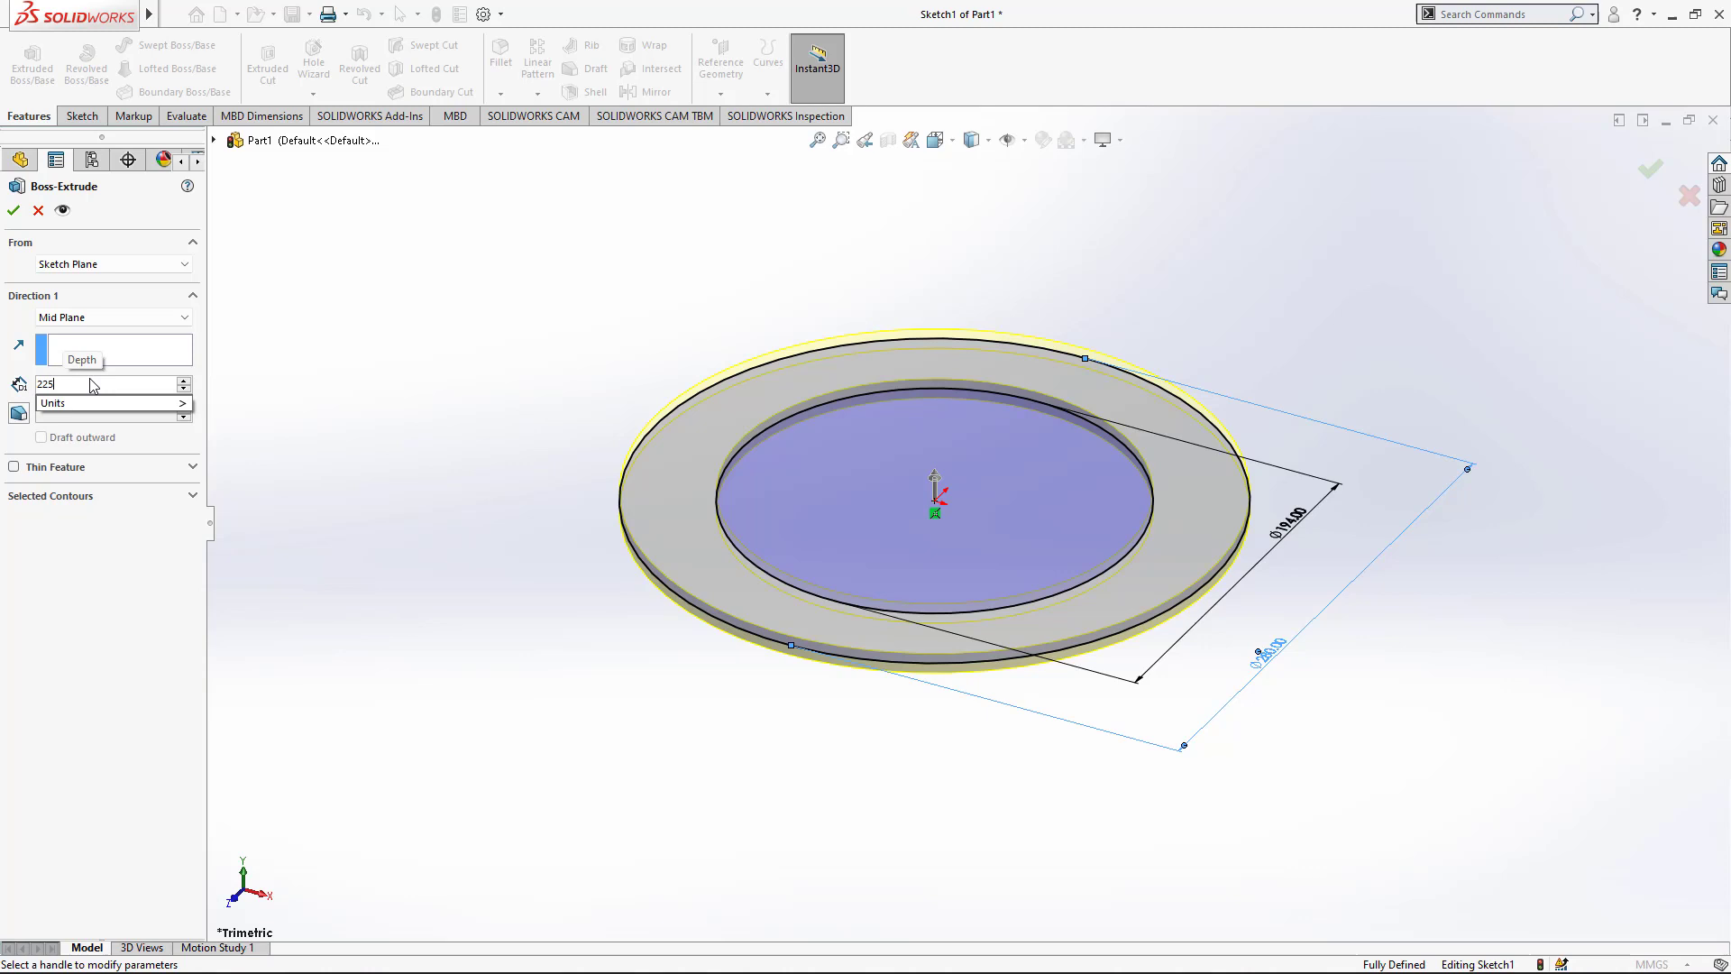
{"action": "key", "text": "Return"}
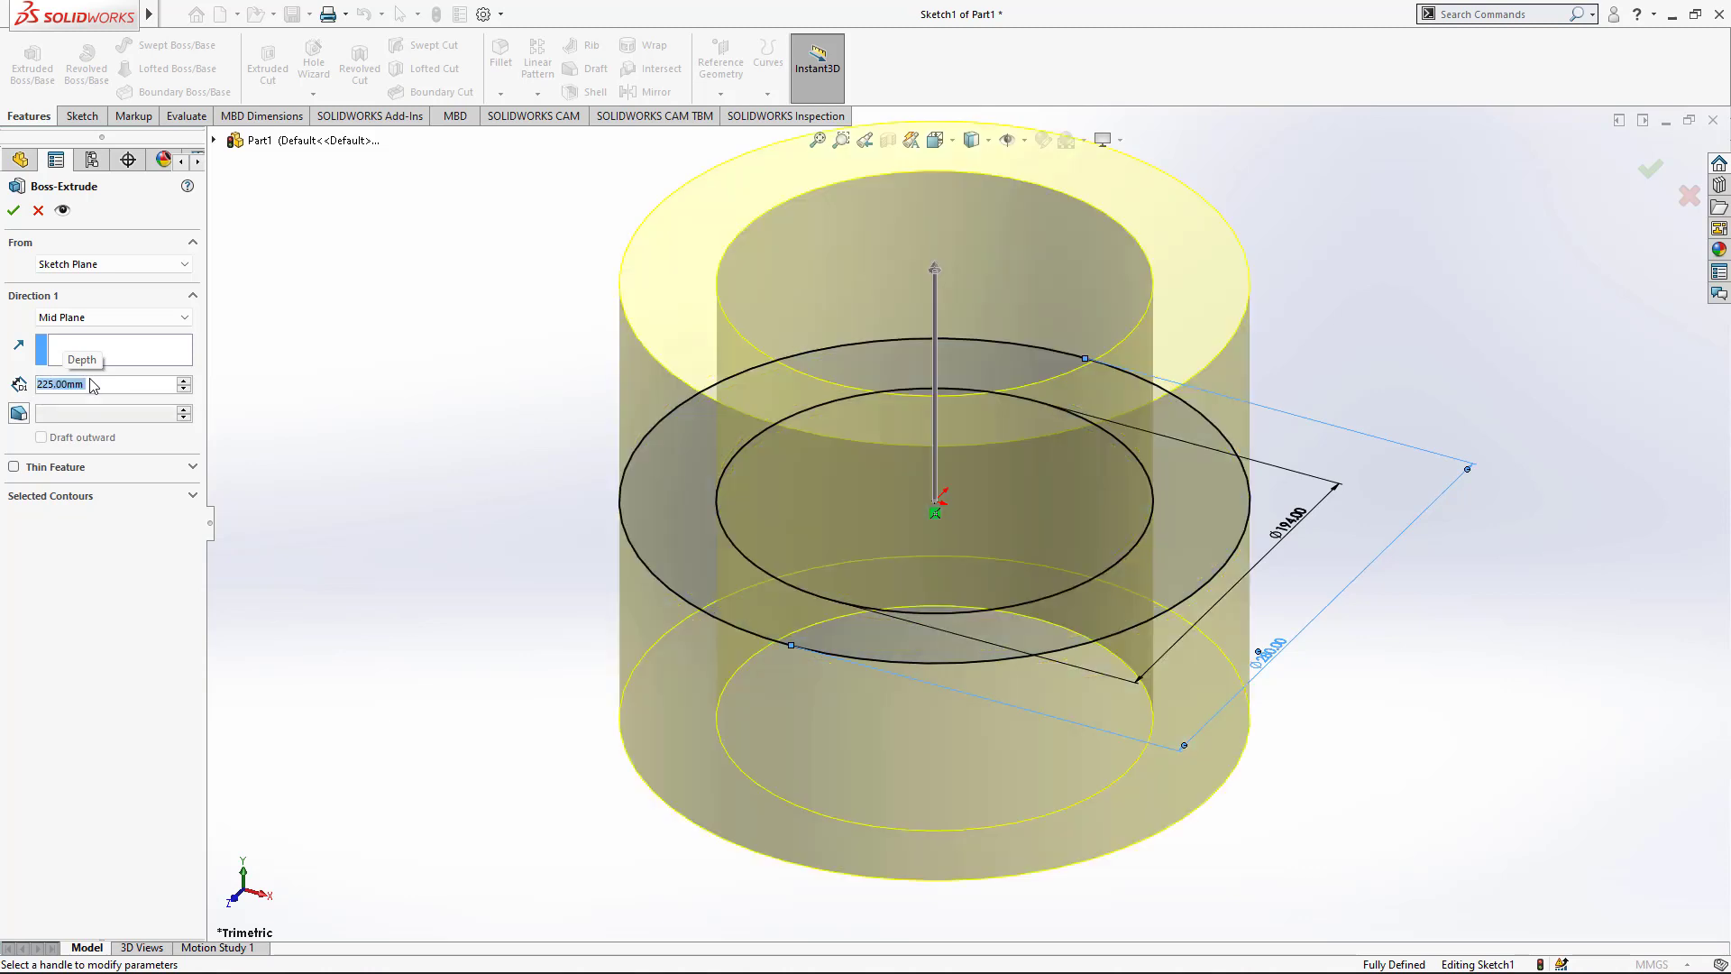
{"action": "left_click", "coordinate": [15, 211]}
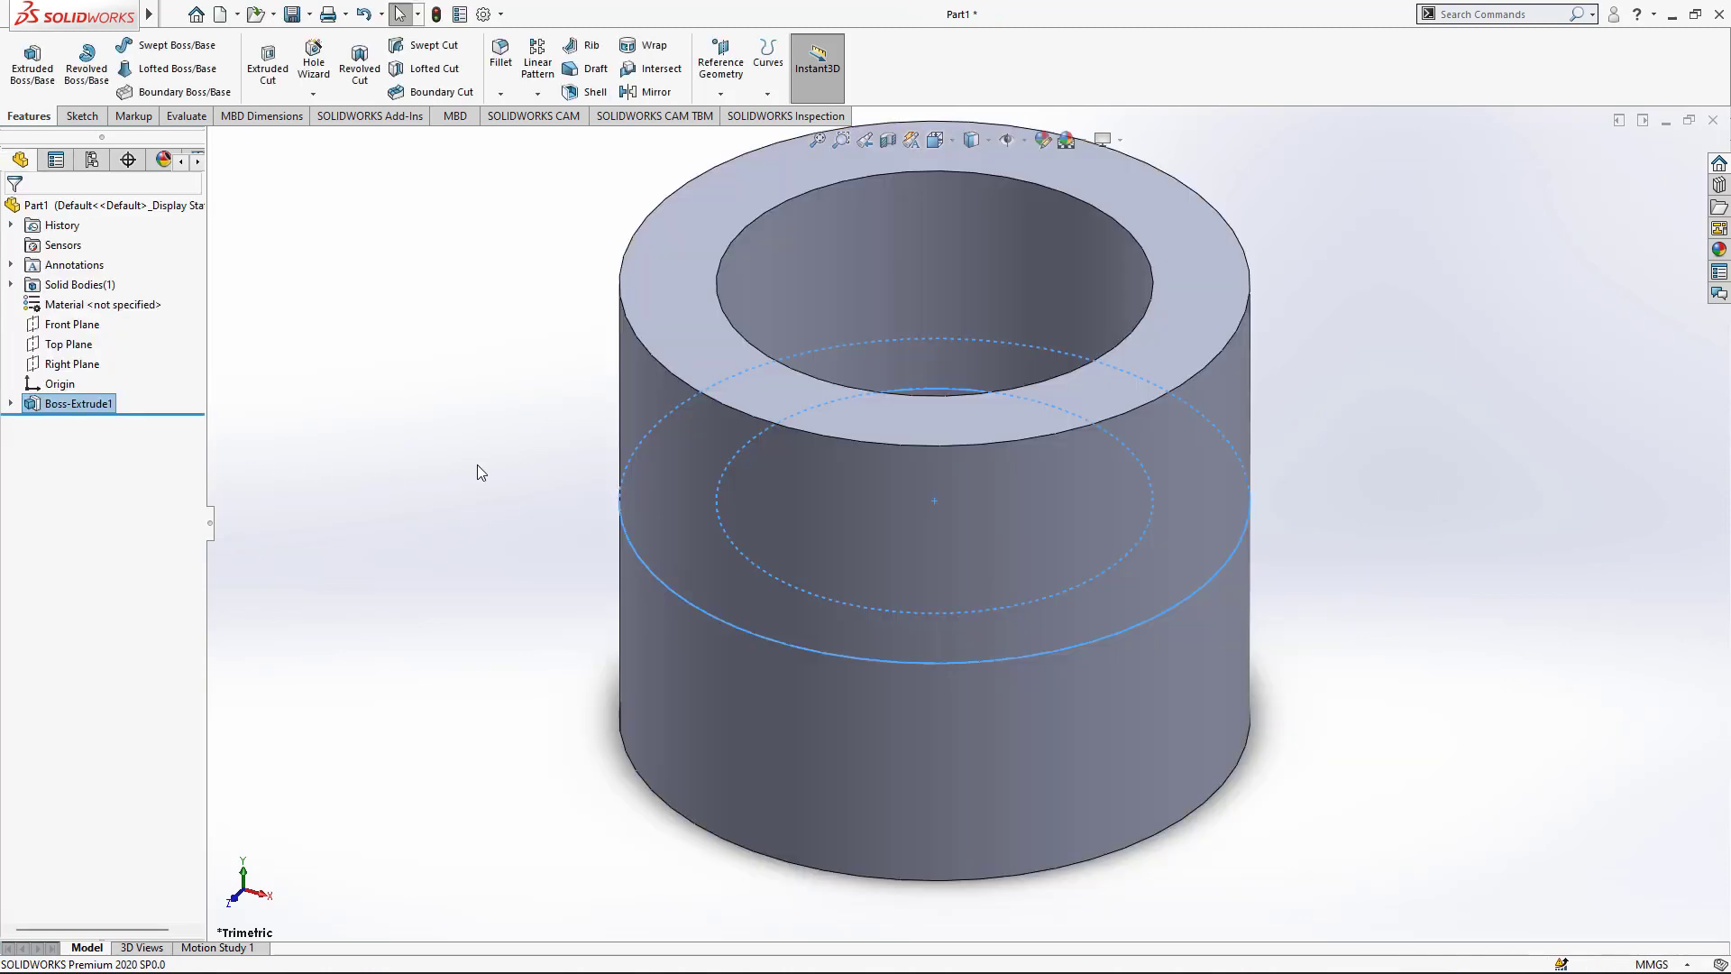
Step: Start a new sketch on the tube's top face
{"action": "left_click", "coordinate": [52, 406]}
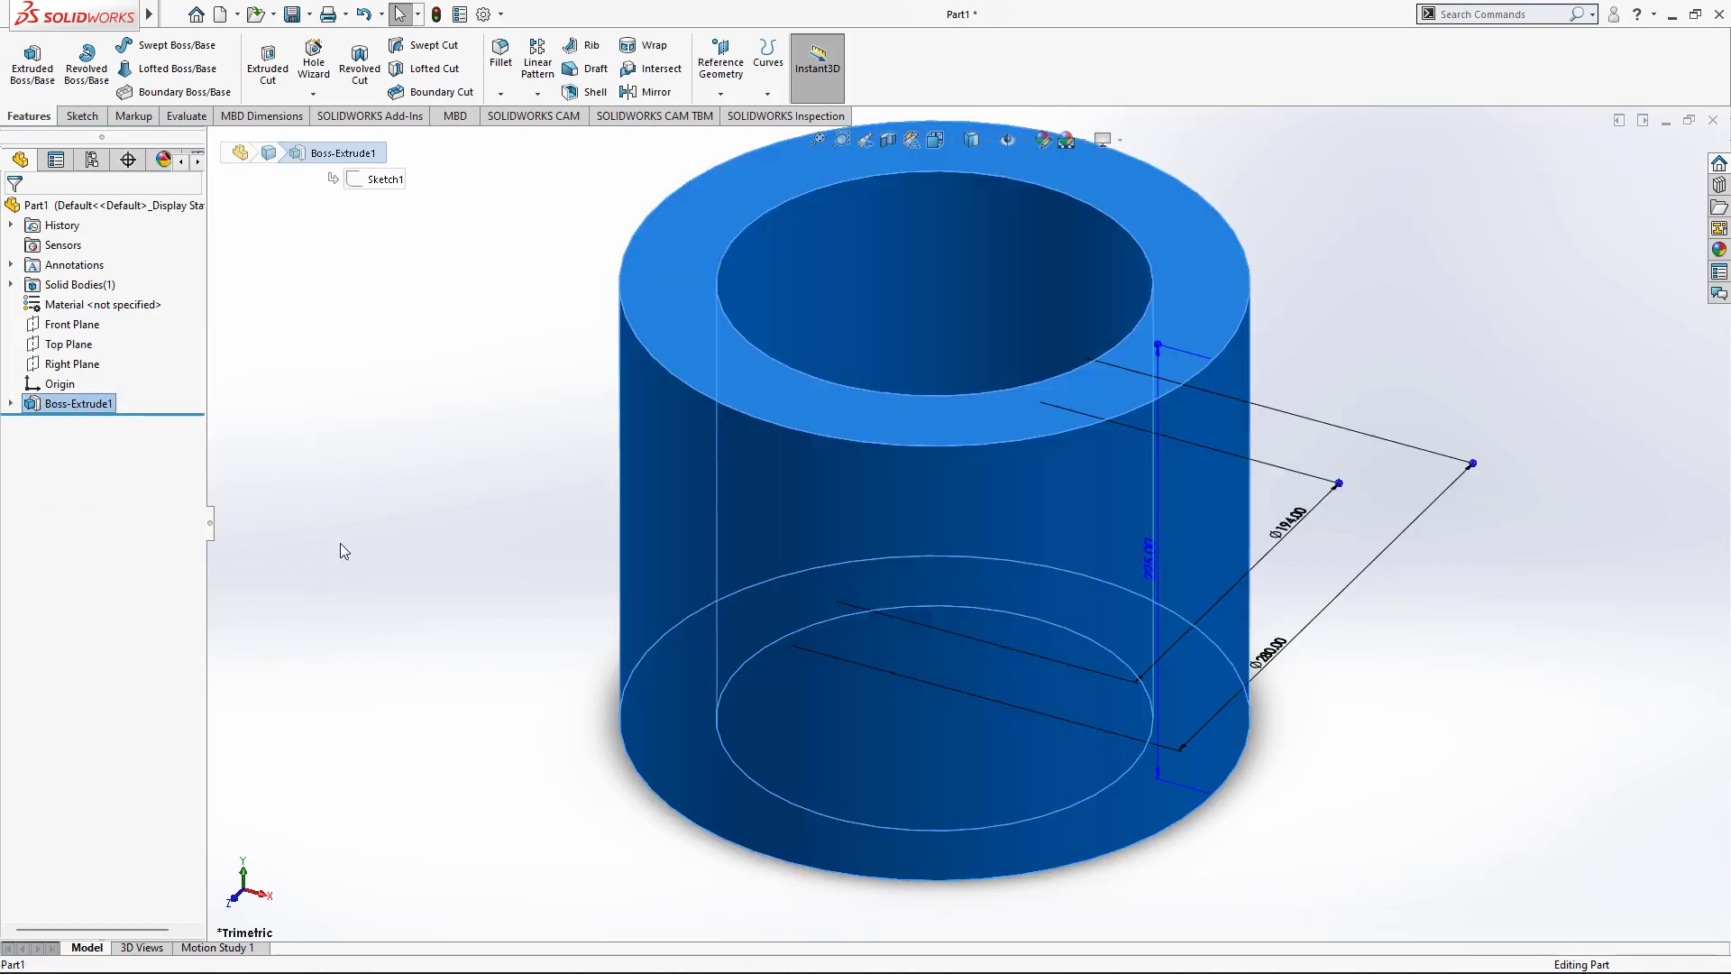
{"action": "left_click", "coordinate": [339, 542]}
{"action": "left_click", "coordinate": [838, 415]}
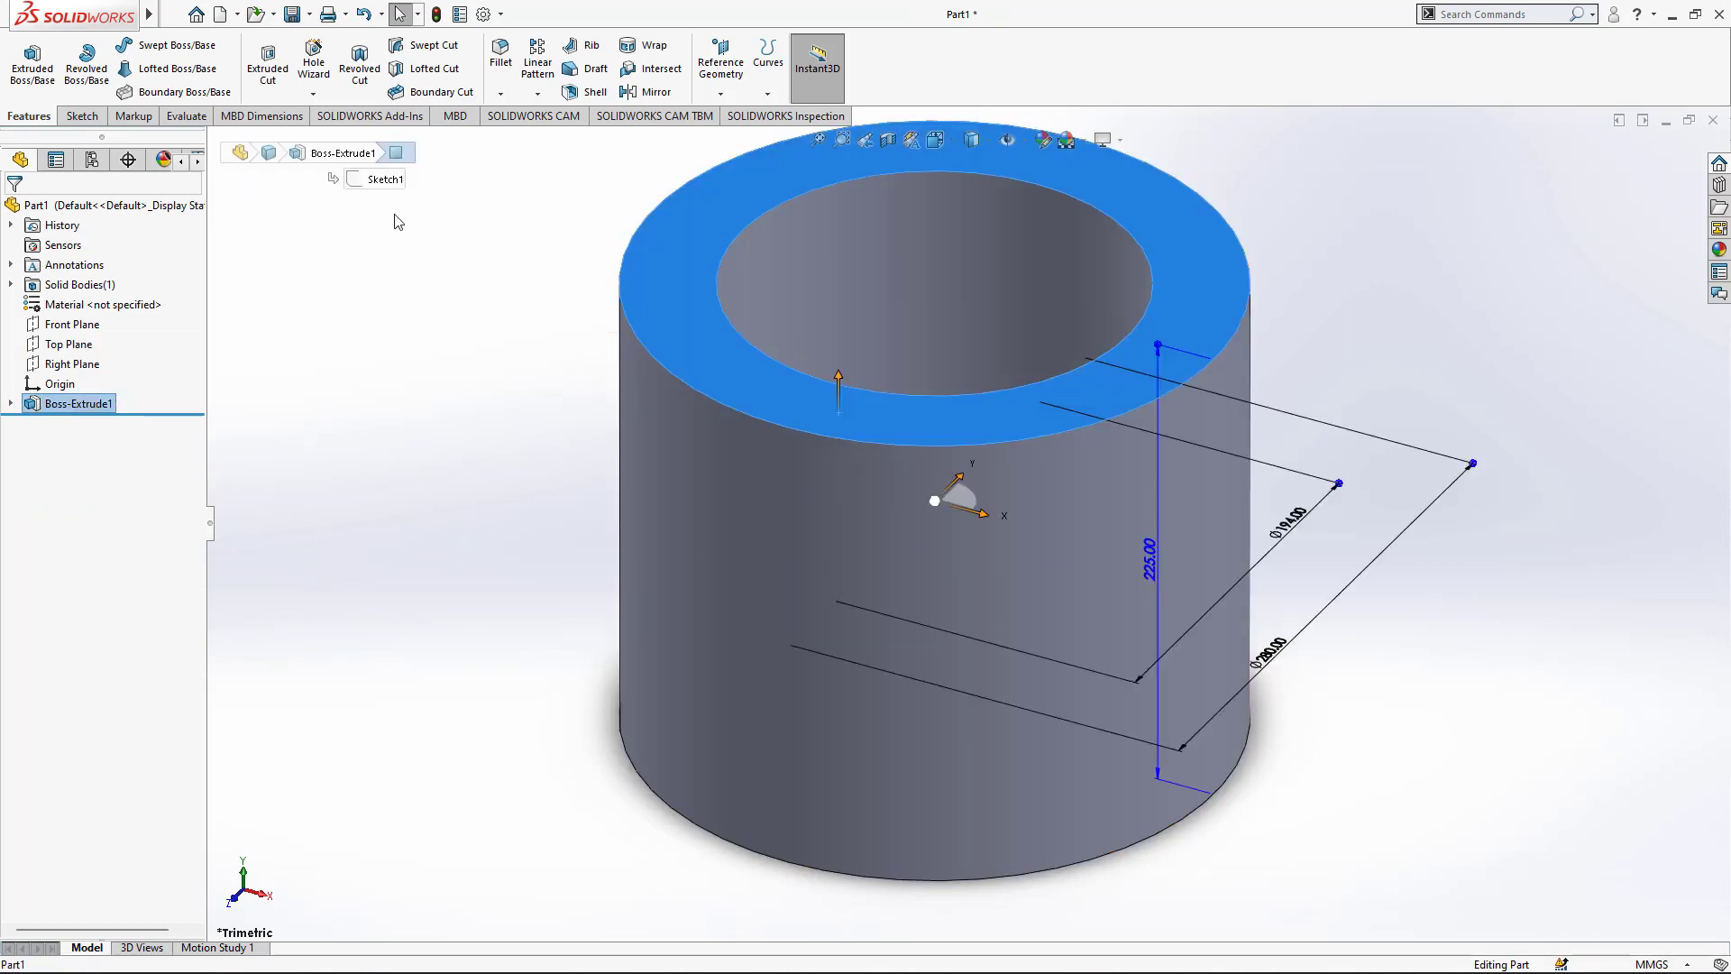
{"action": "left_click", "coordinate": [82, 115]}
{"action": "left_click", "coordinate": [37, 72]}
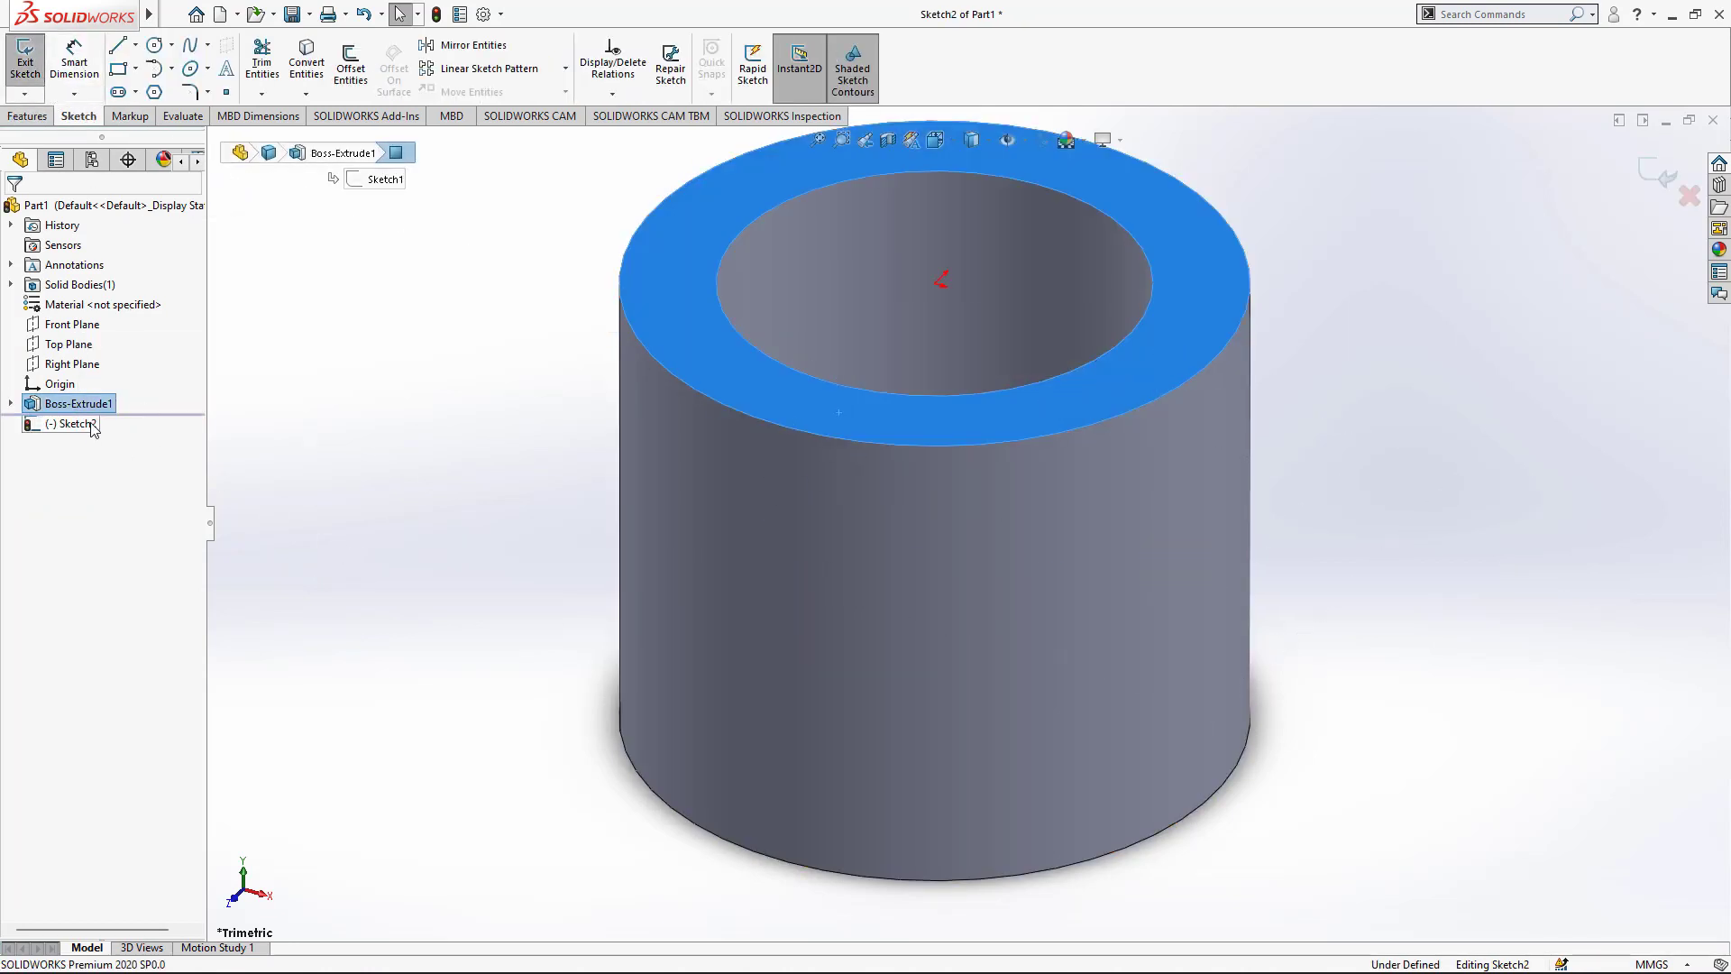
Step: View the face Normal To and convert its 280 mm outer edge into the sketch
{"action": "left_click", "coordinate": [93, 429]}
{"action": "left_click", "coordinate": [137, 397]}
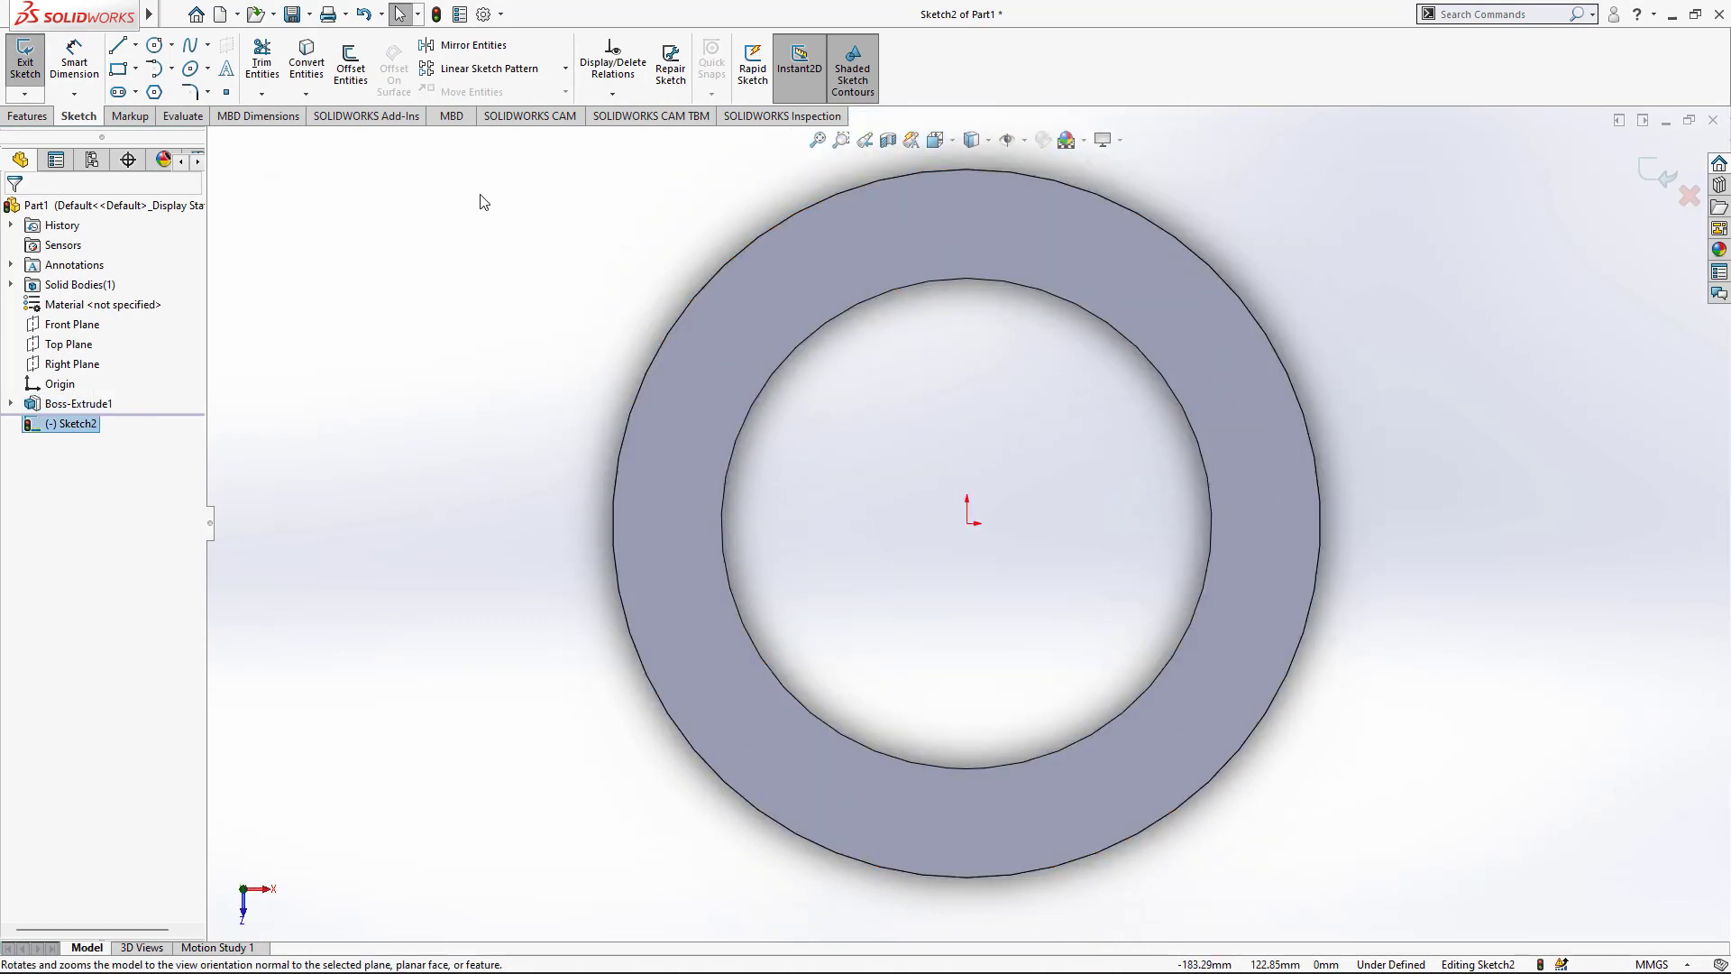
{"action": "left_click", "coordinate": [797, 213]}
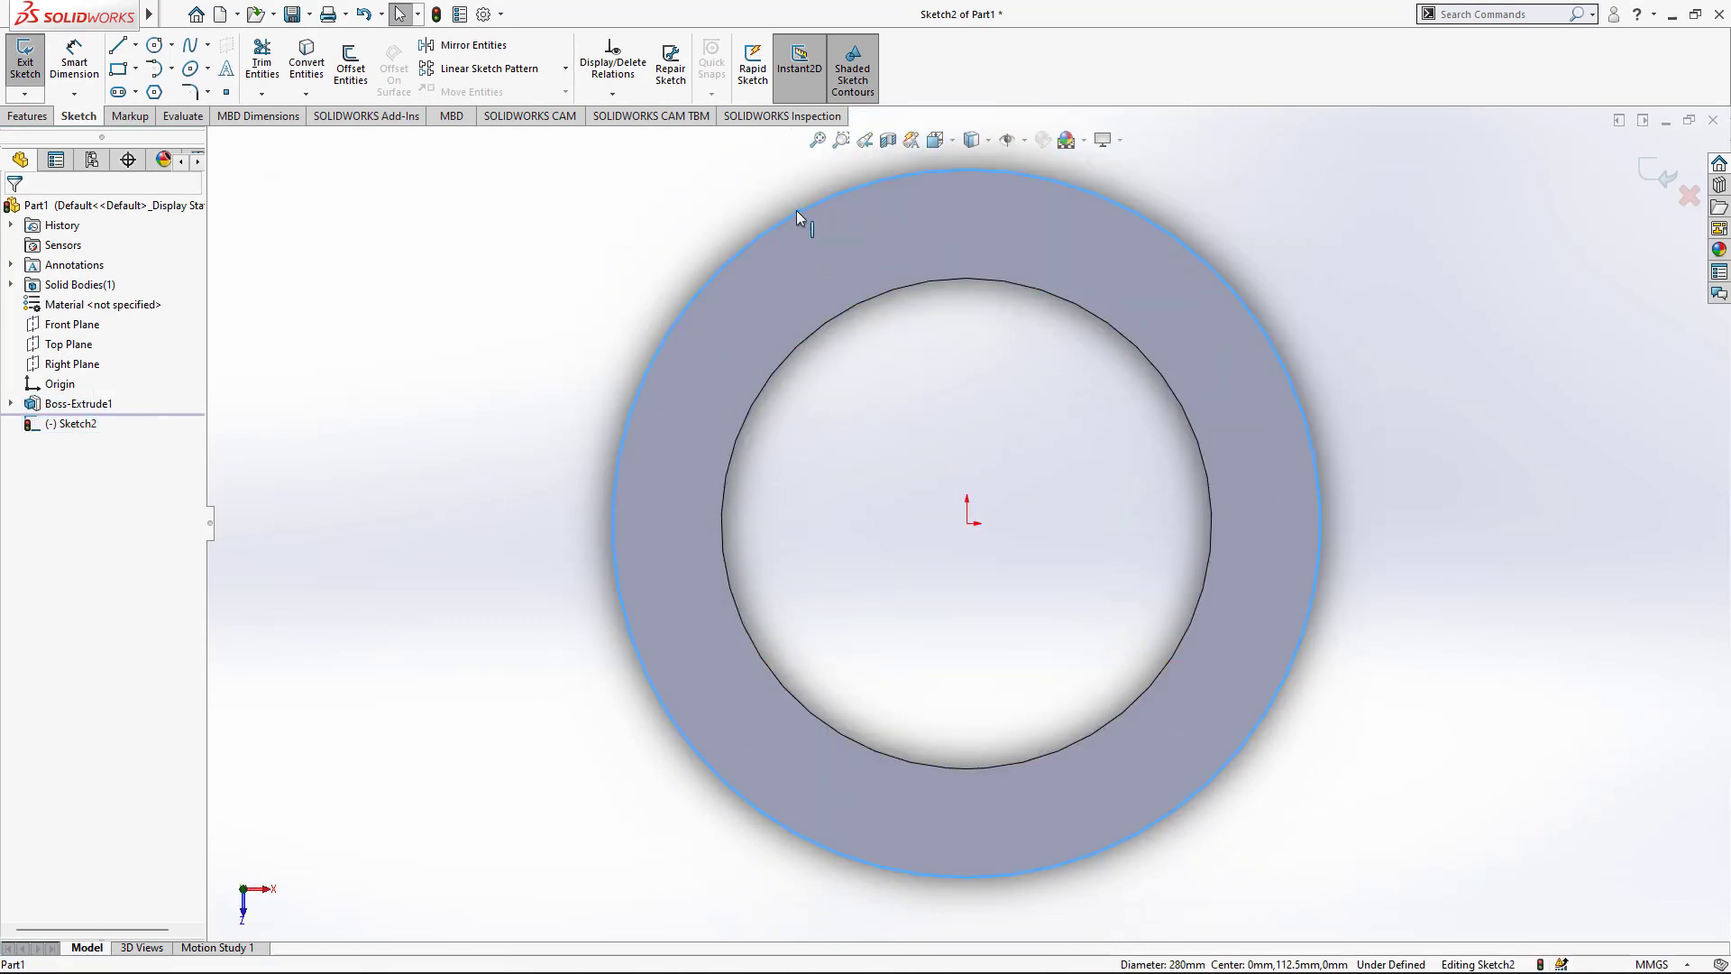
{"action": "left_click", "coordinate": [309, 64]}
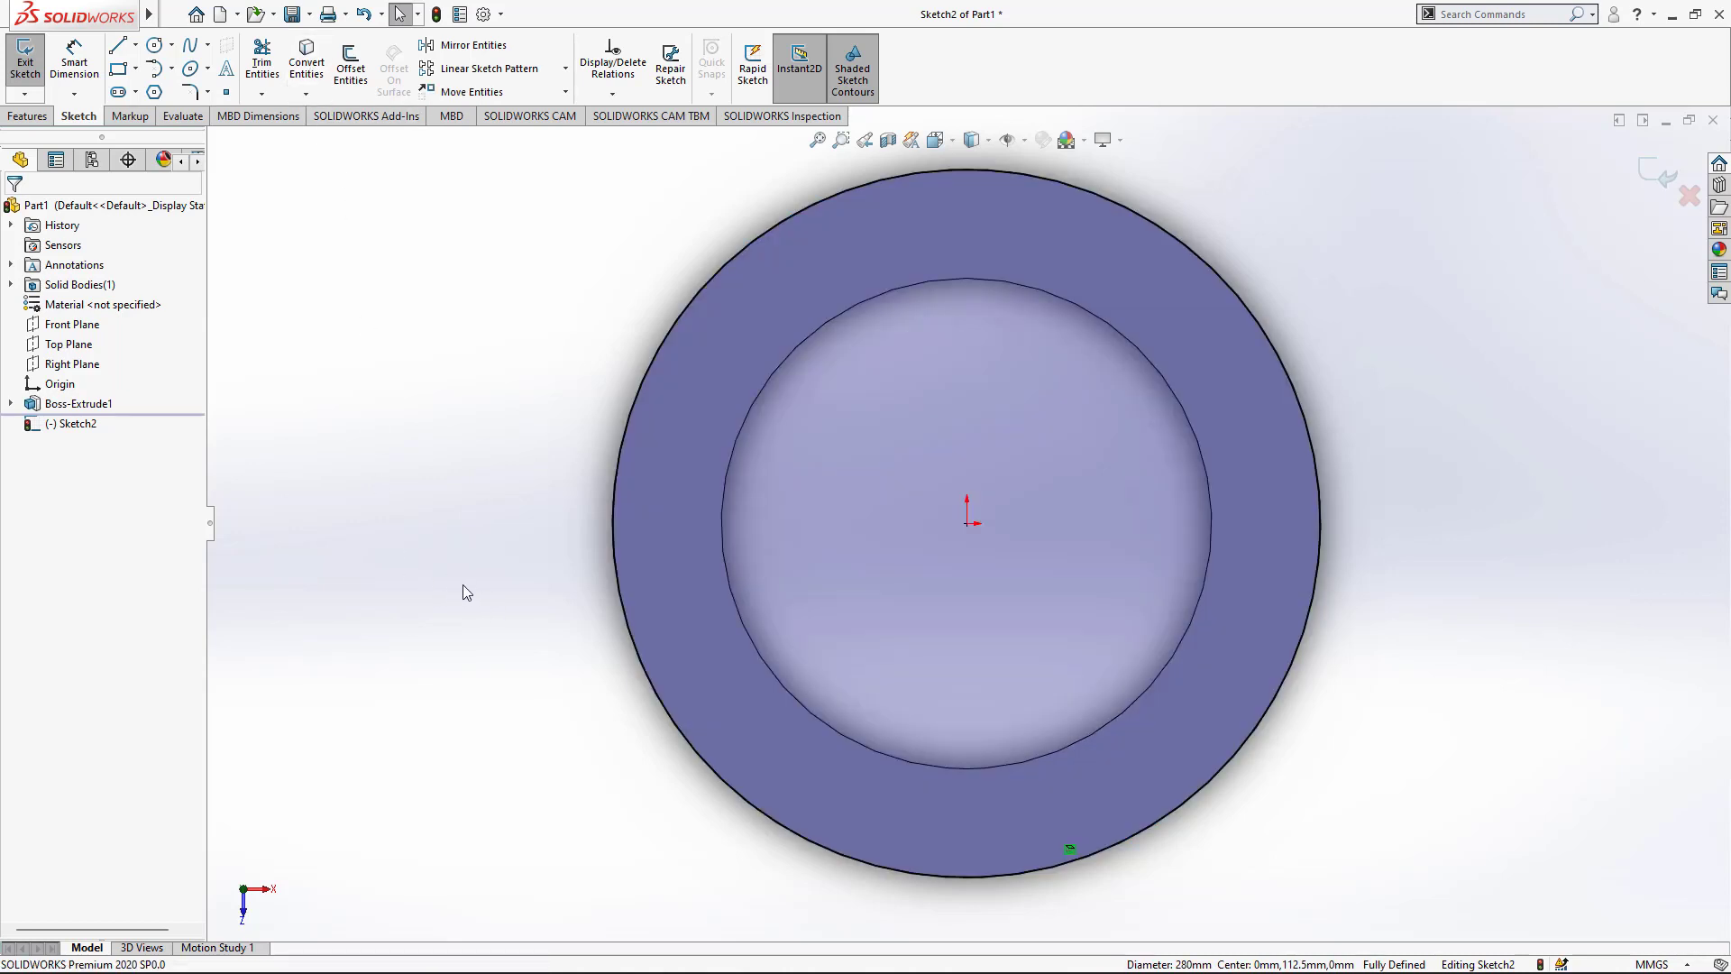
Step: Draw a horizontal centerline left from the origin and dimension it 175 mm long
{"action": "left_click", "coordinate": [135, 44]}
{"action": "left_click", "coordinate": [131, 91]}
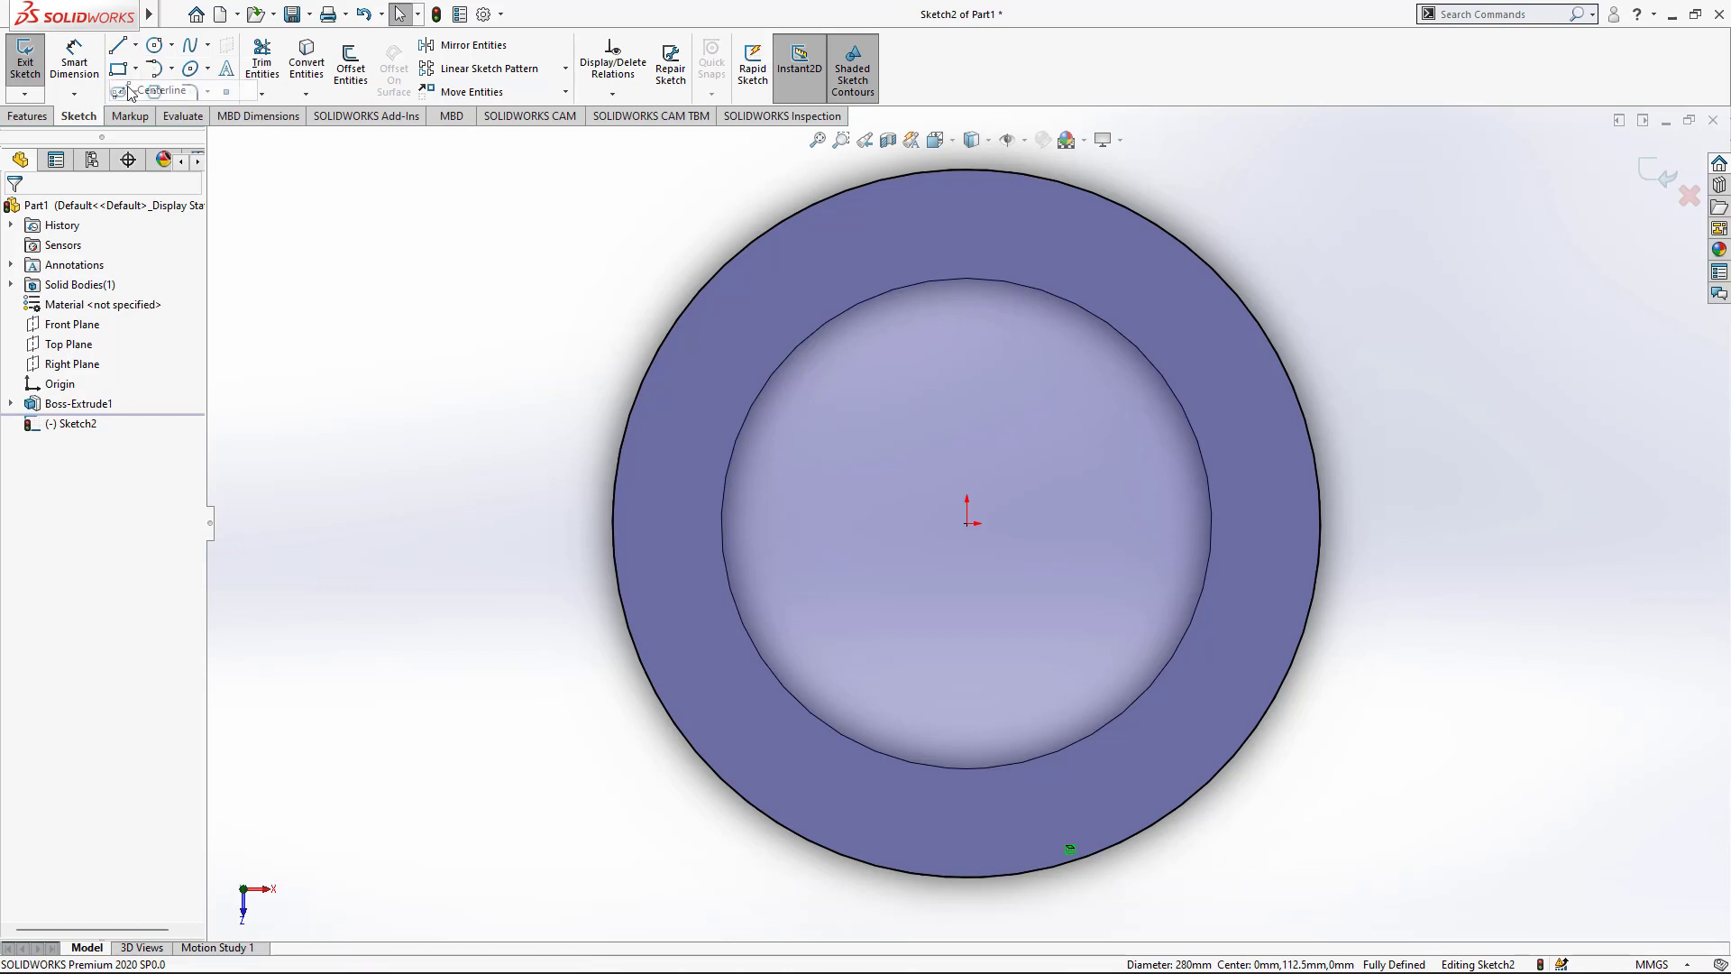
{"action": "left_click", "coordinate": [968, 523]}
{"action": "left_click", "coordinate": [492, 523]}
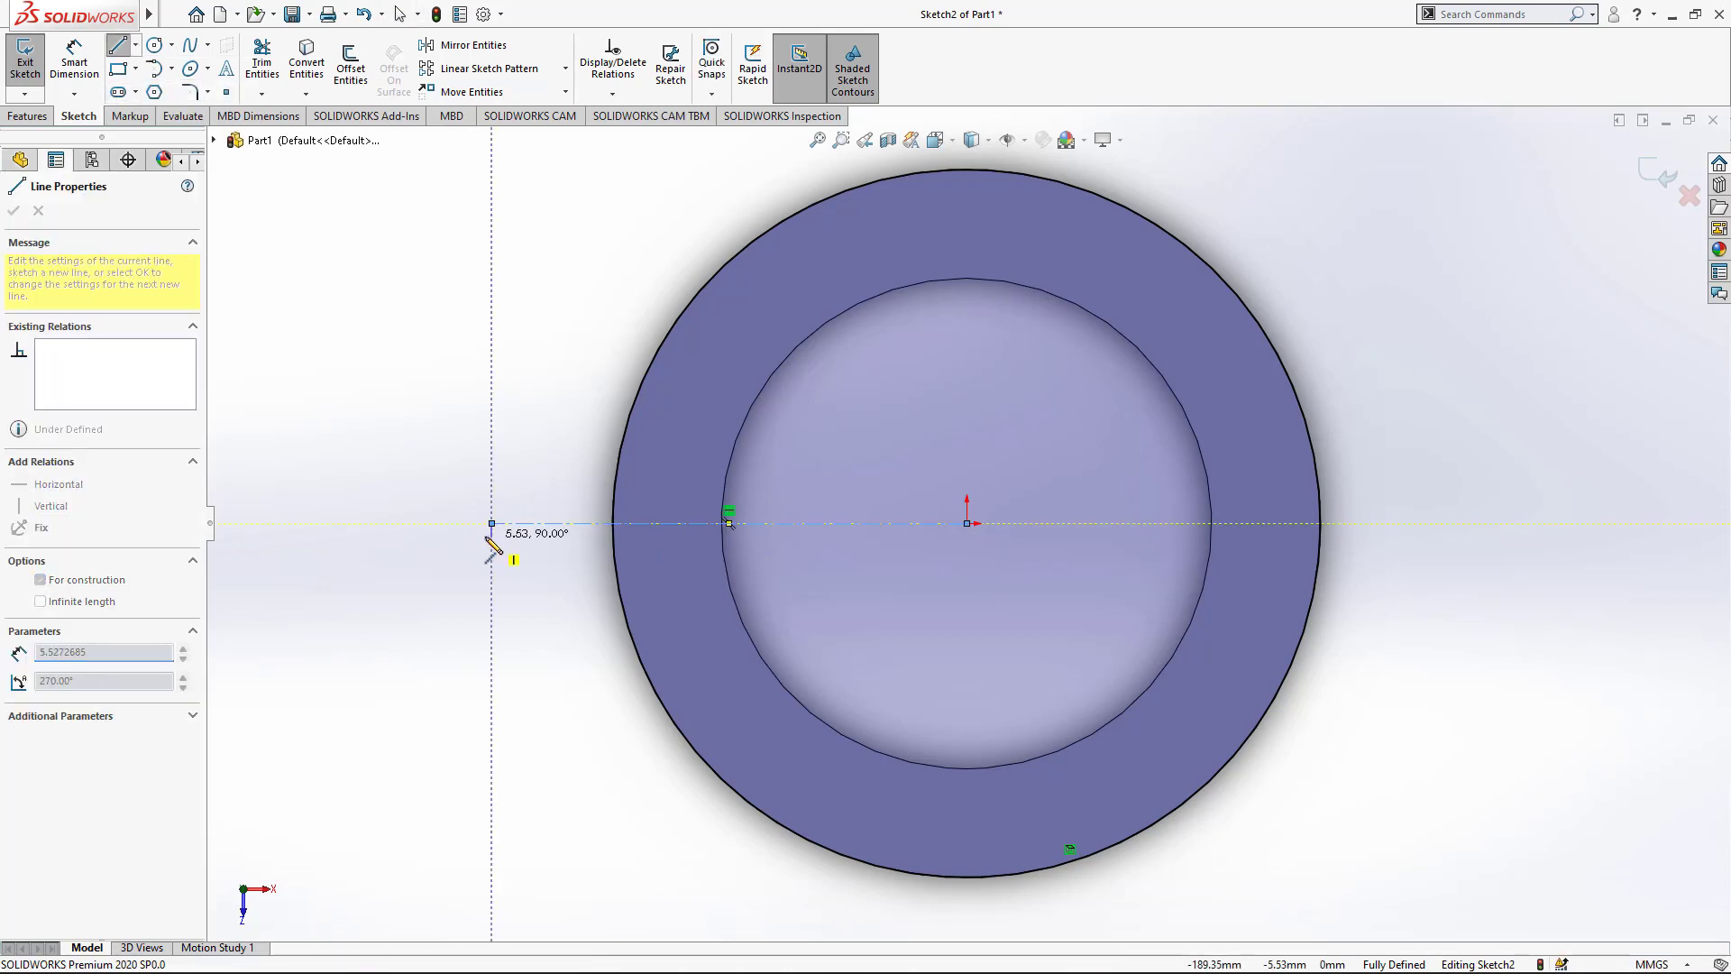
{"action": "left_click", "coordinate": [74, 63]}
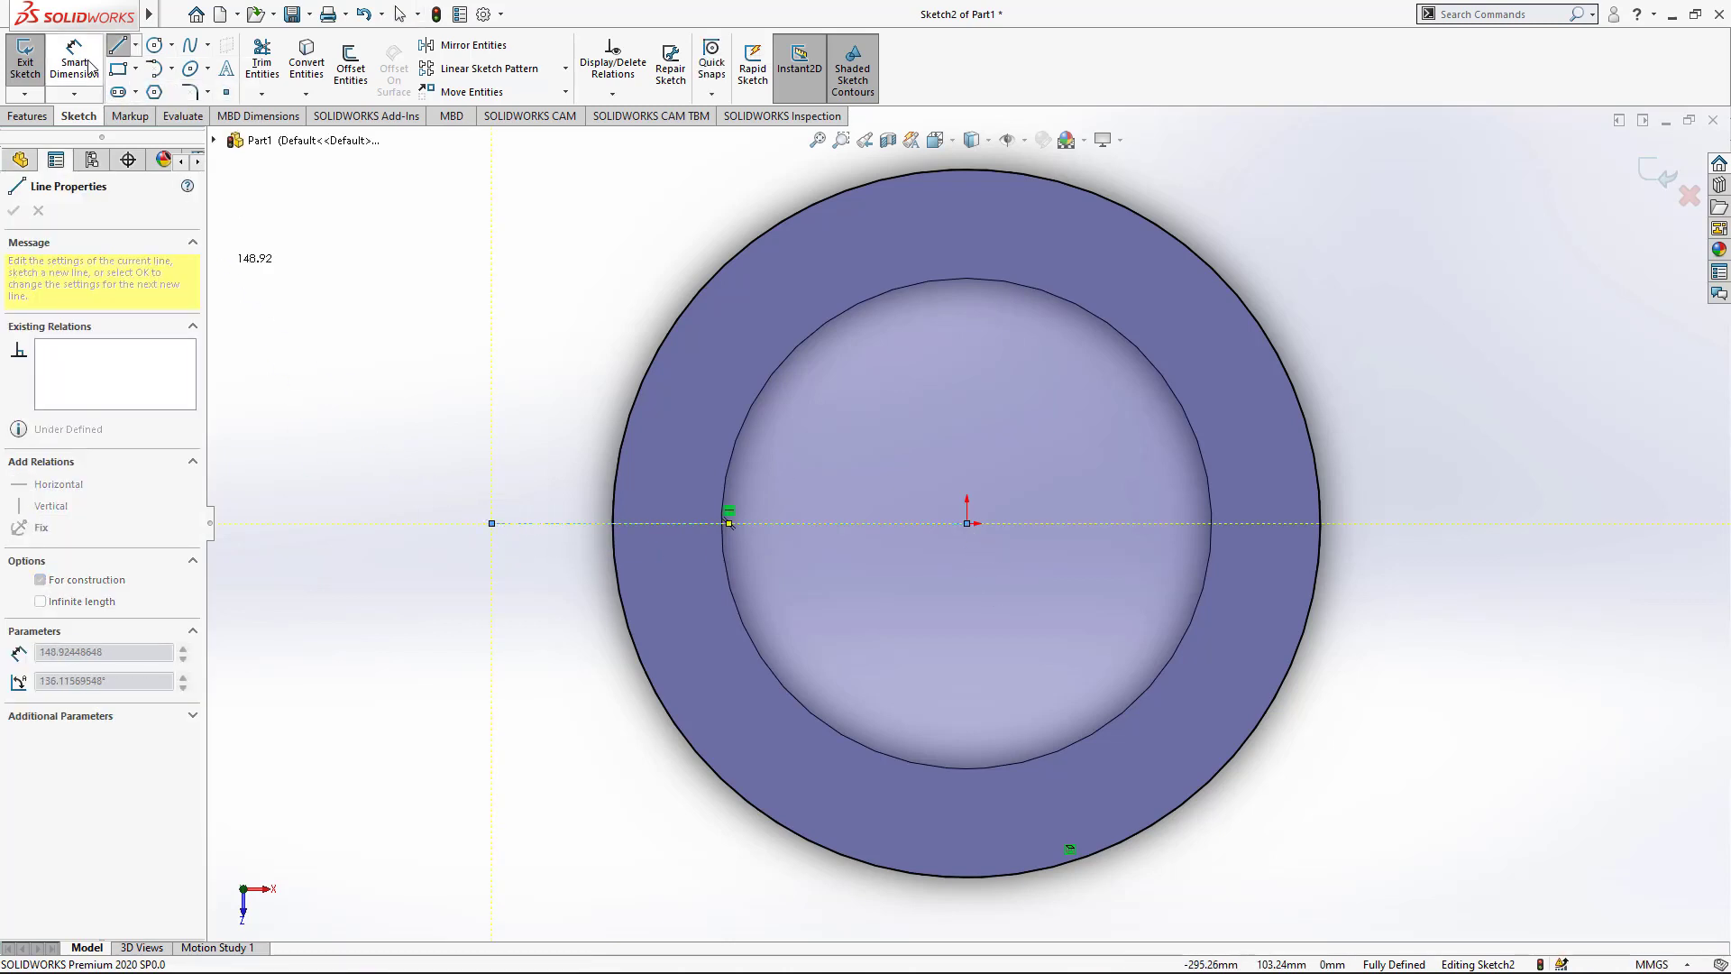
{"action": "left_click", "coordinate": [639, 523]}
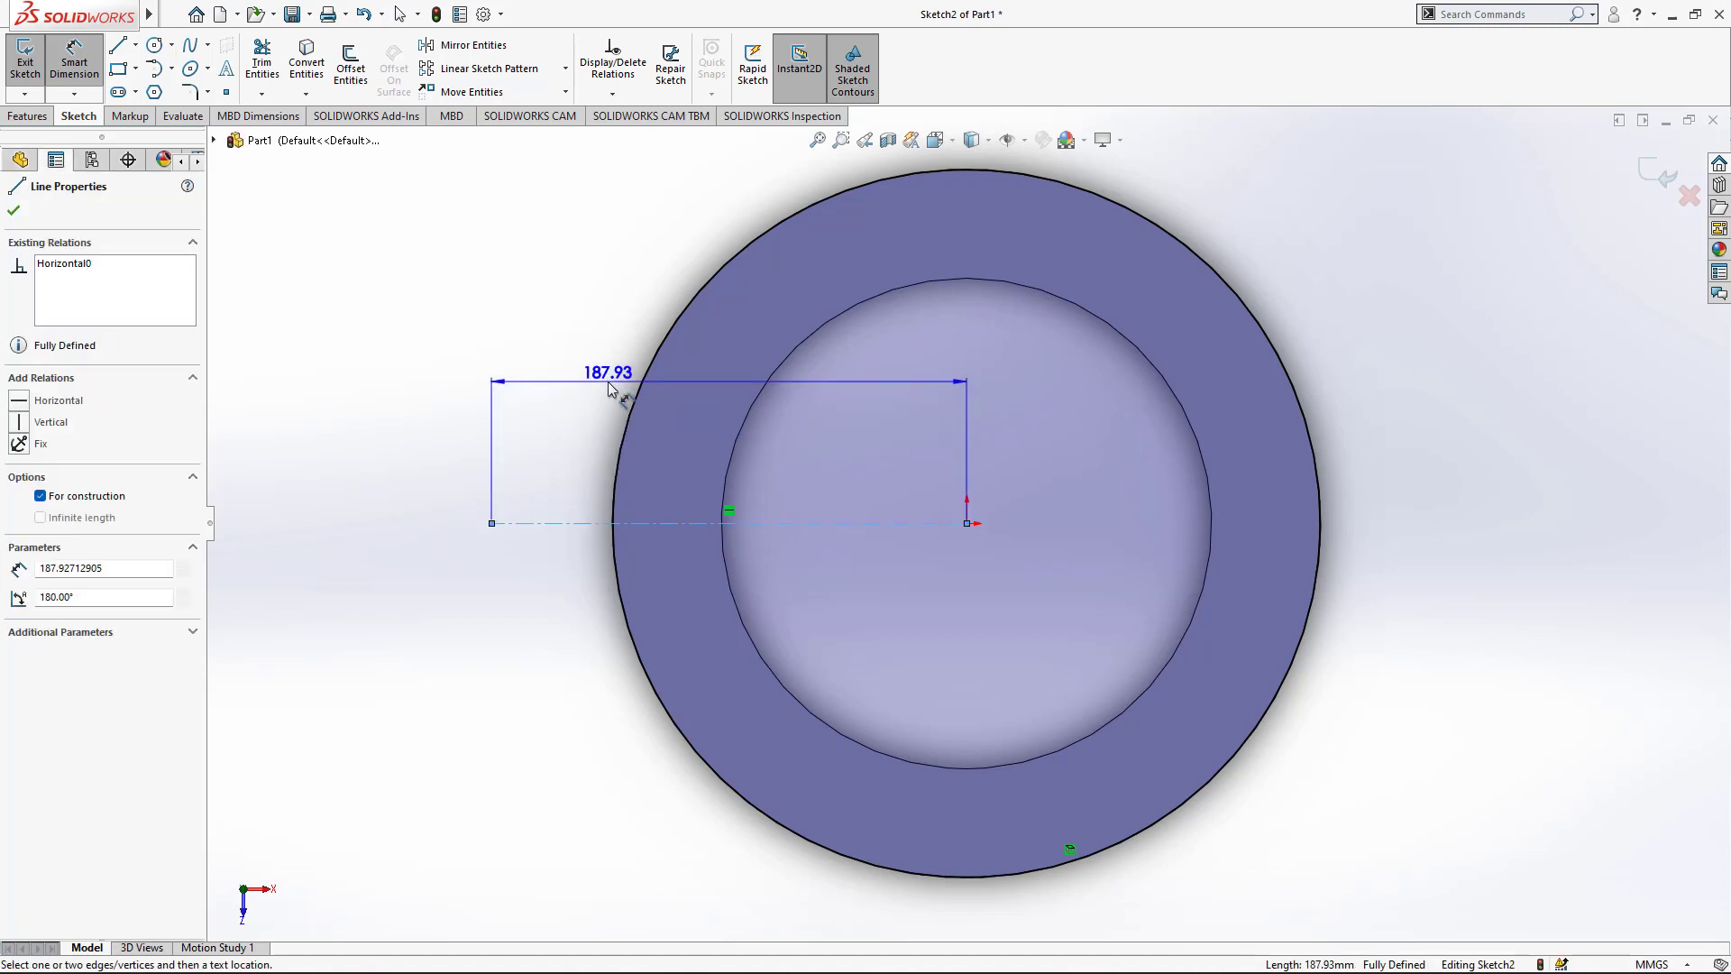
{"action": "left_click", "coordinate": [609, 388]}
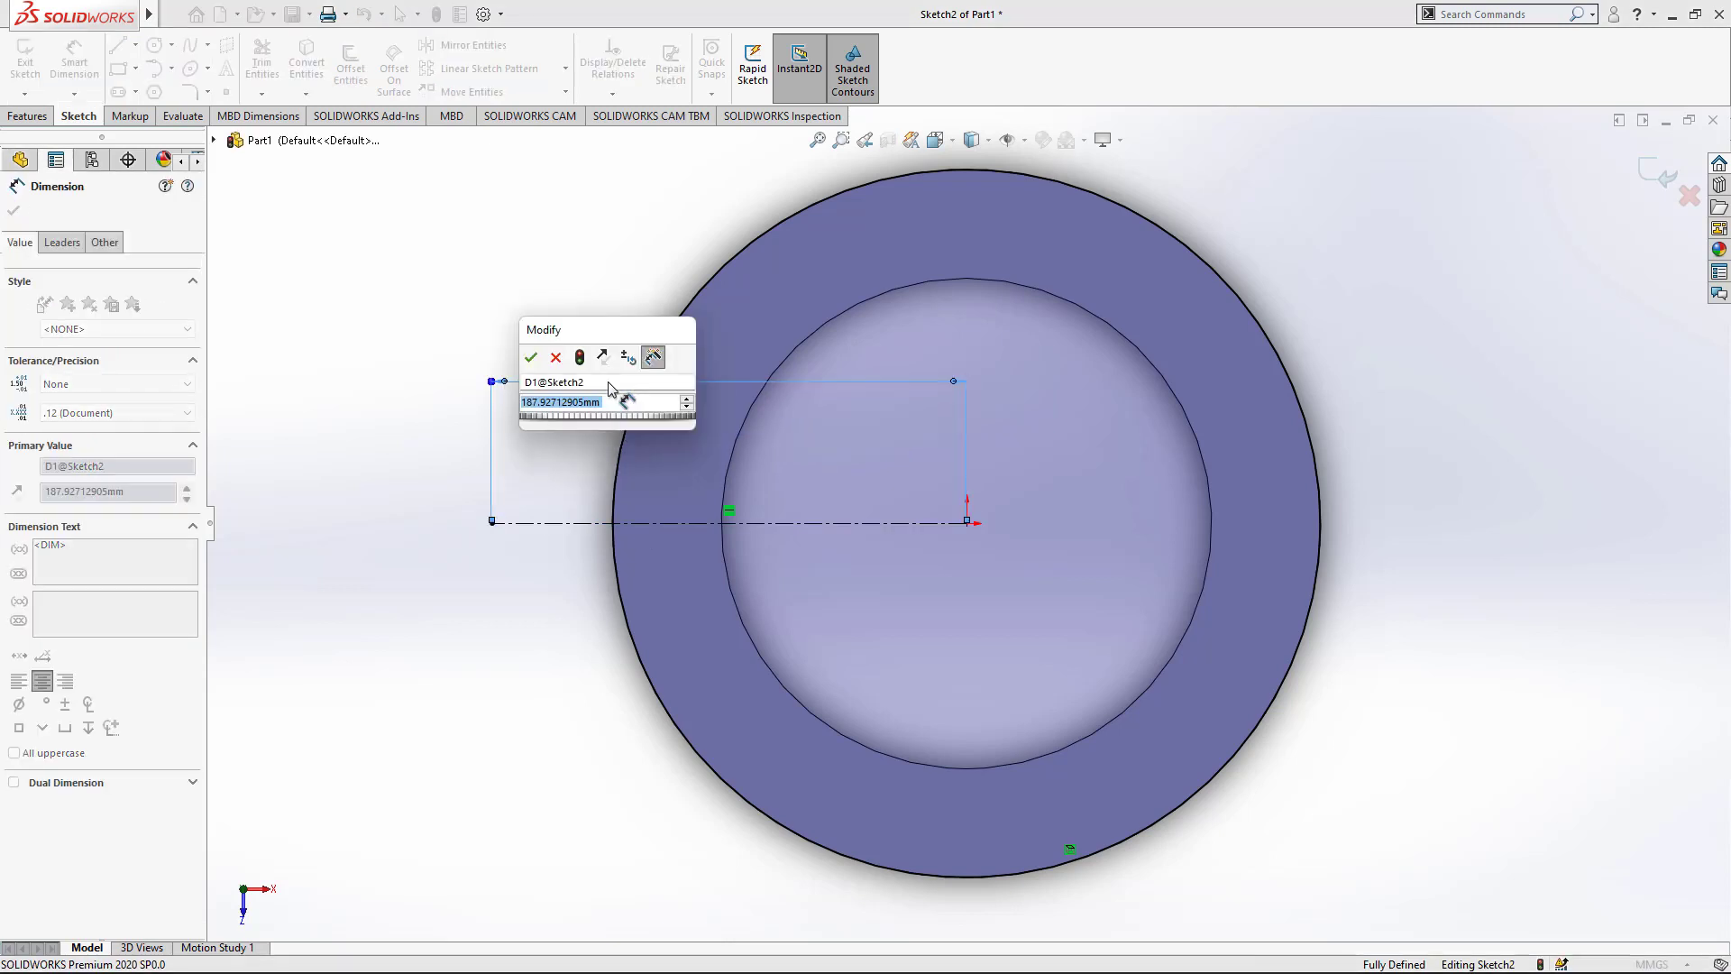
{"action": "type", "text": "175"}
{"action": "key", "text": "Return"}
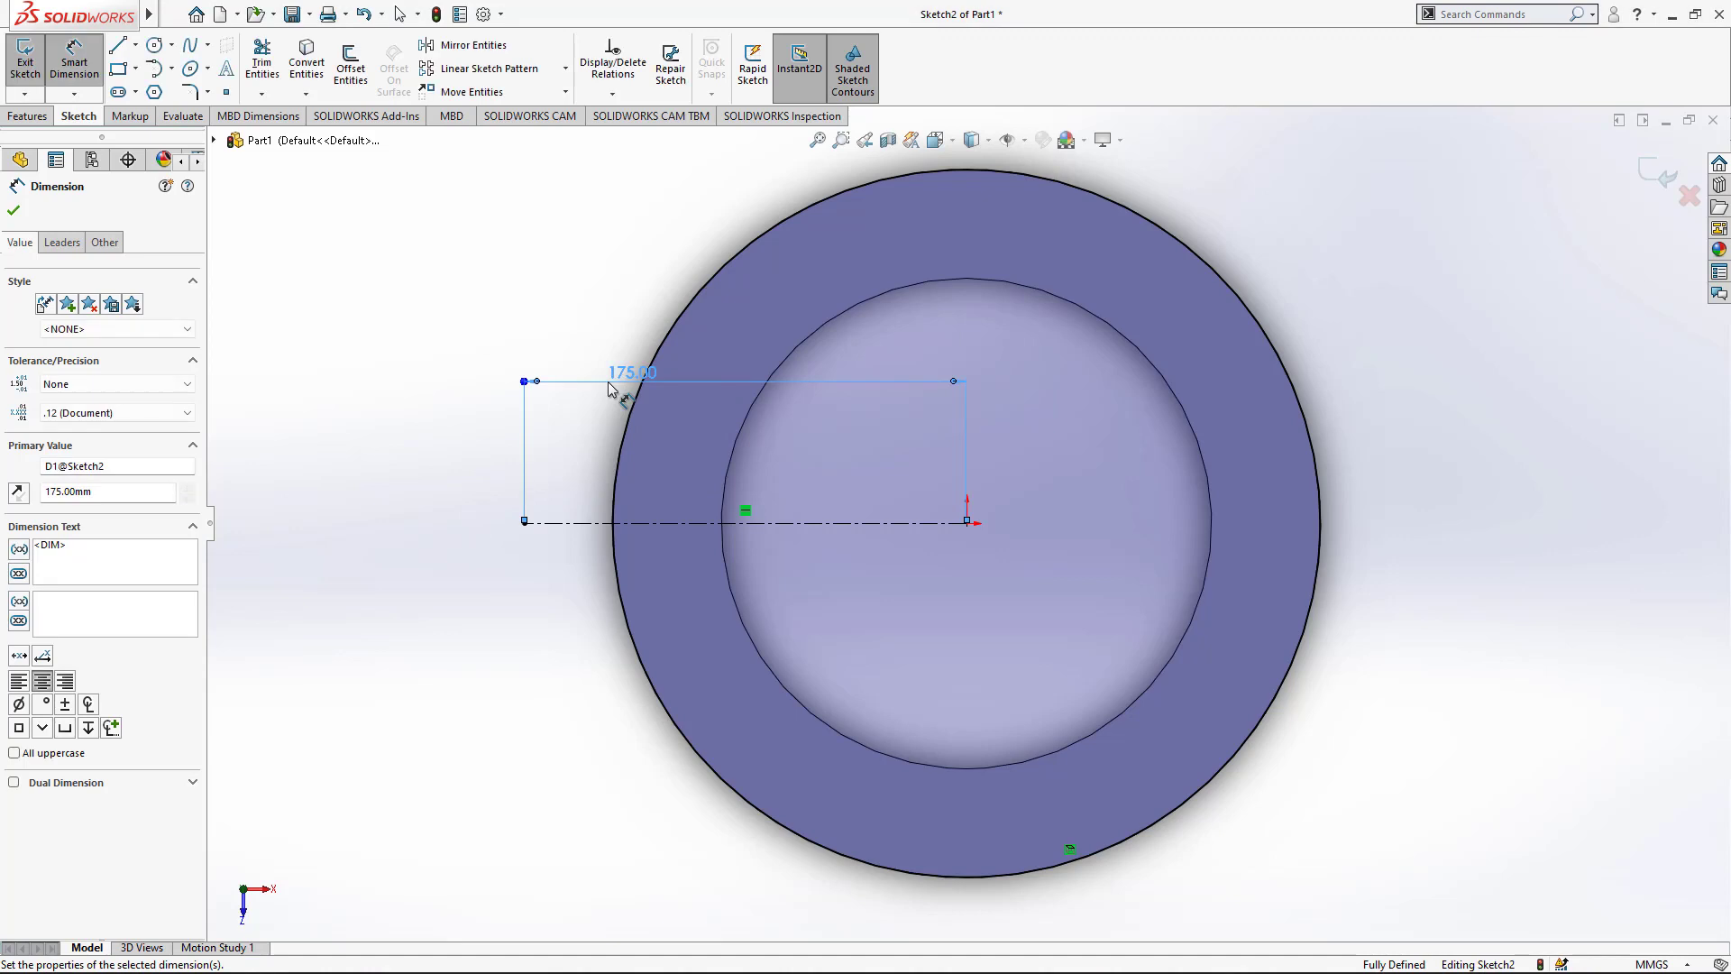
Step: Draw two concentric circles at the centerline's left endpoint
{"action": "left_click", "coordinate": [156, 46]}
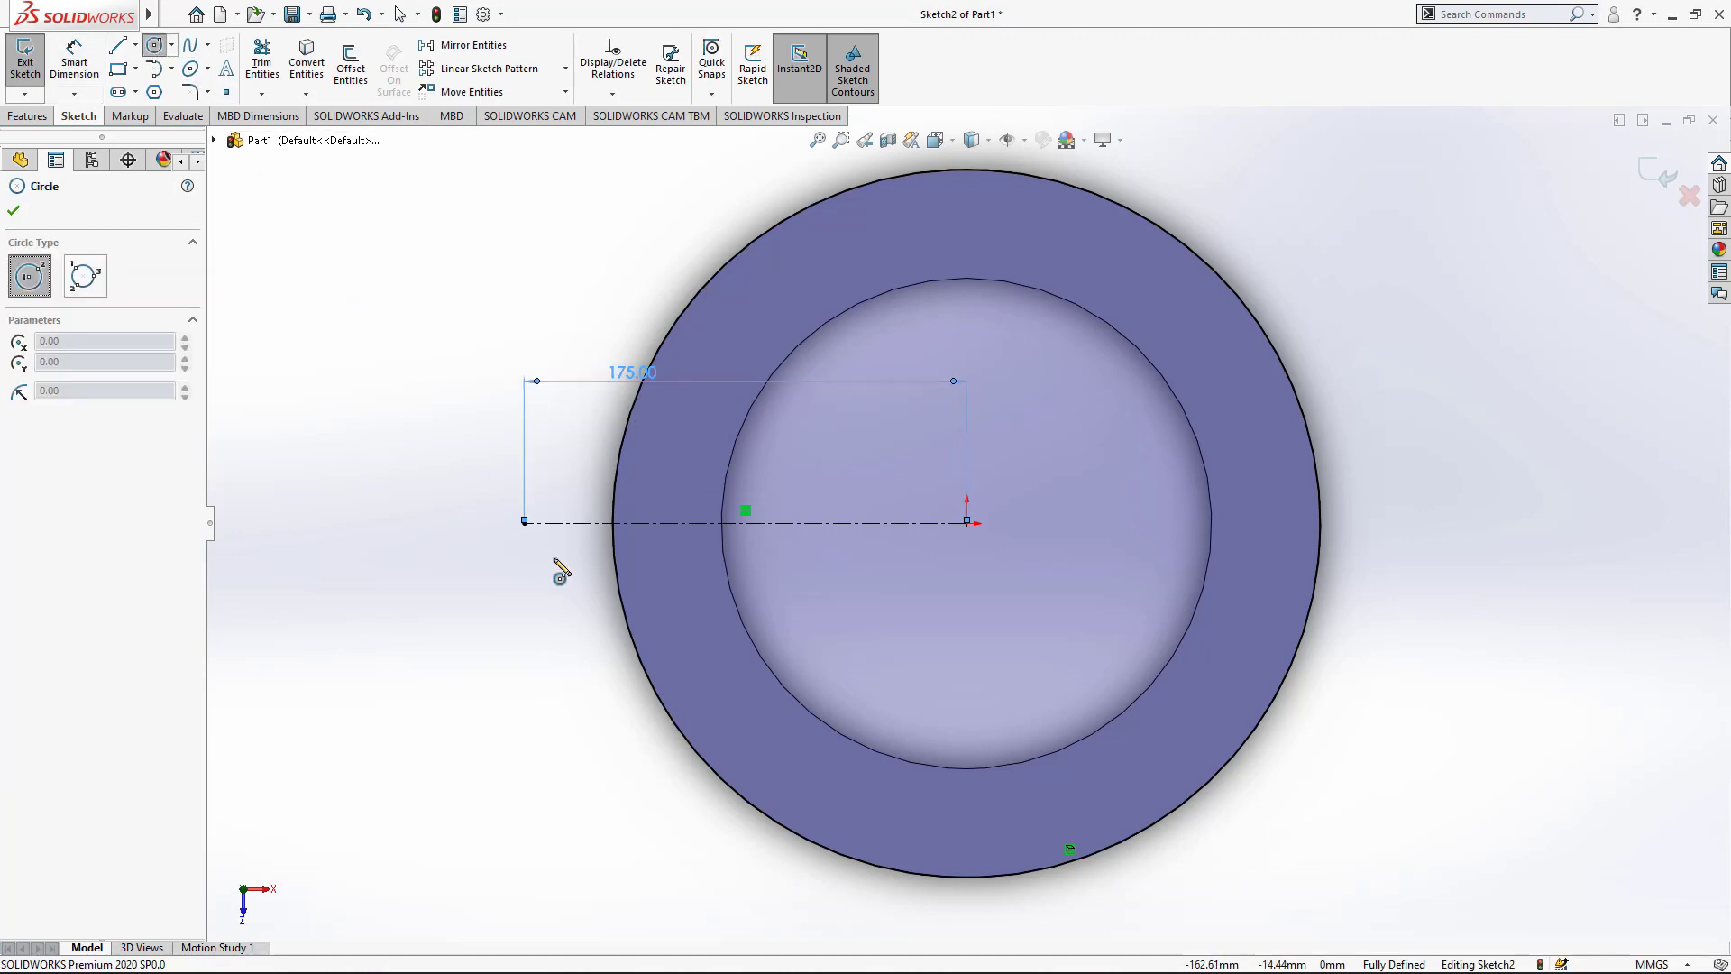
{"action": "left_click", "coordinate": [524, 522]}
{"action": "left_click", "coordinate": [447, 523]}
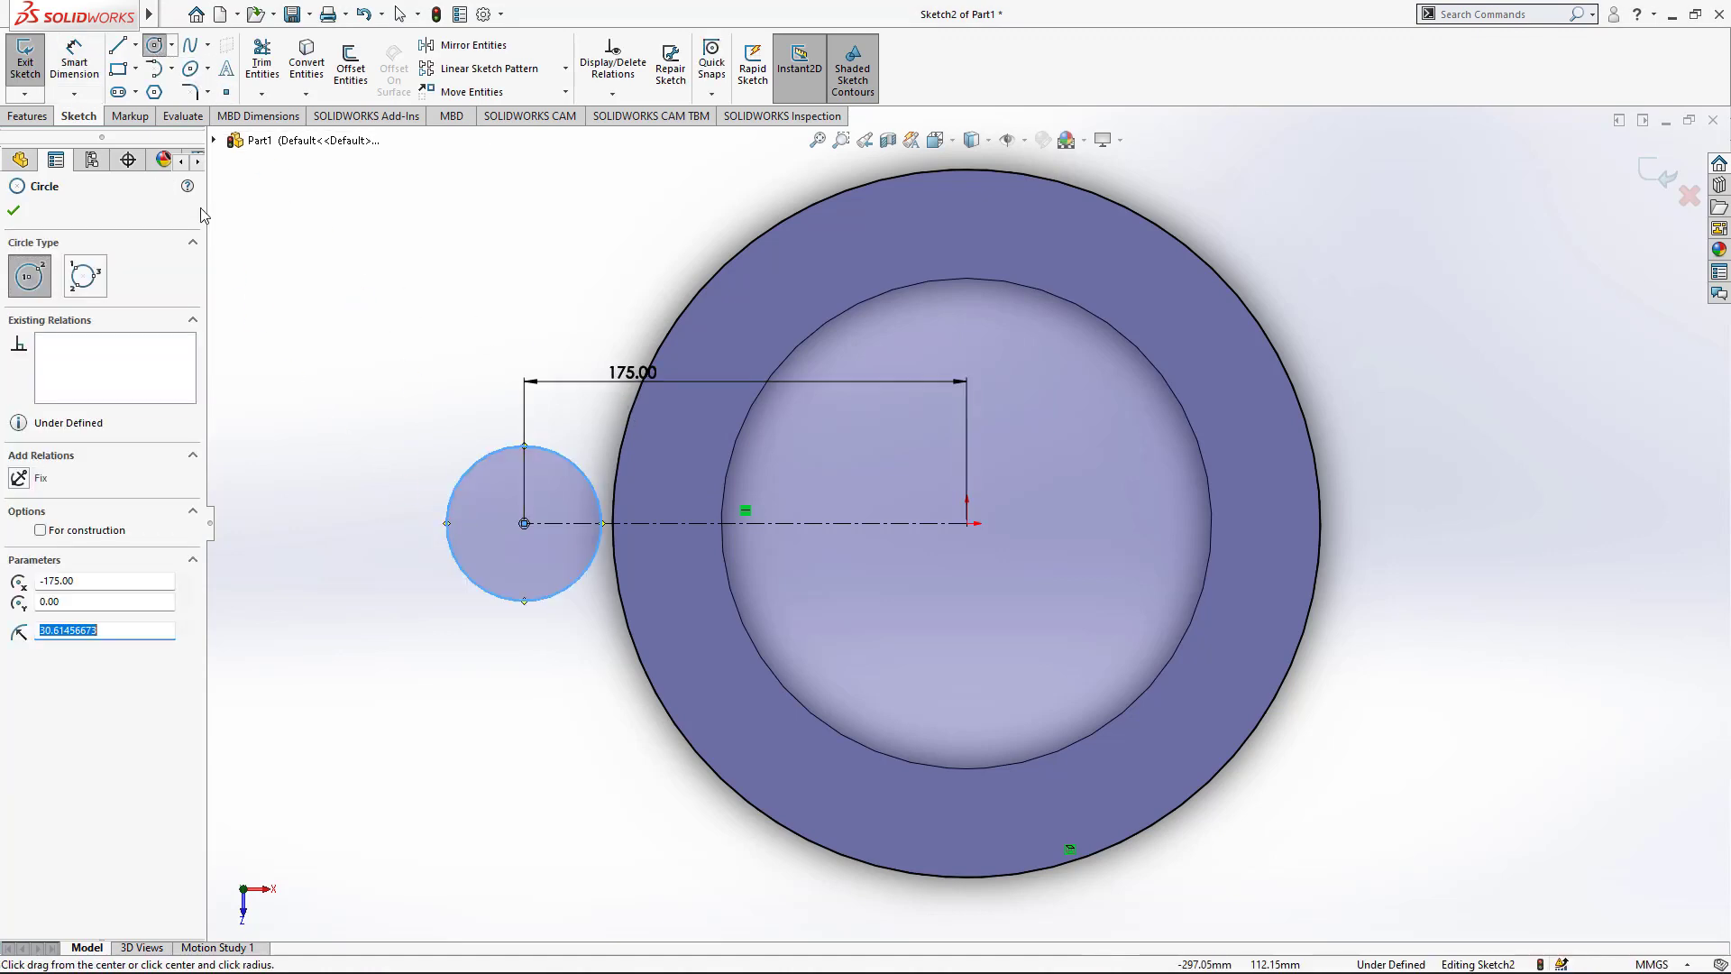
{"action": "left_click", "coordinate": [523, 523]}
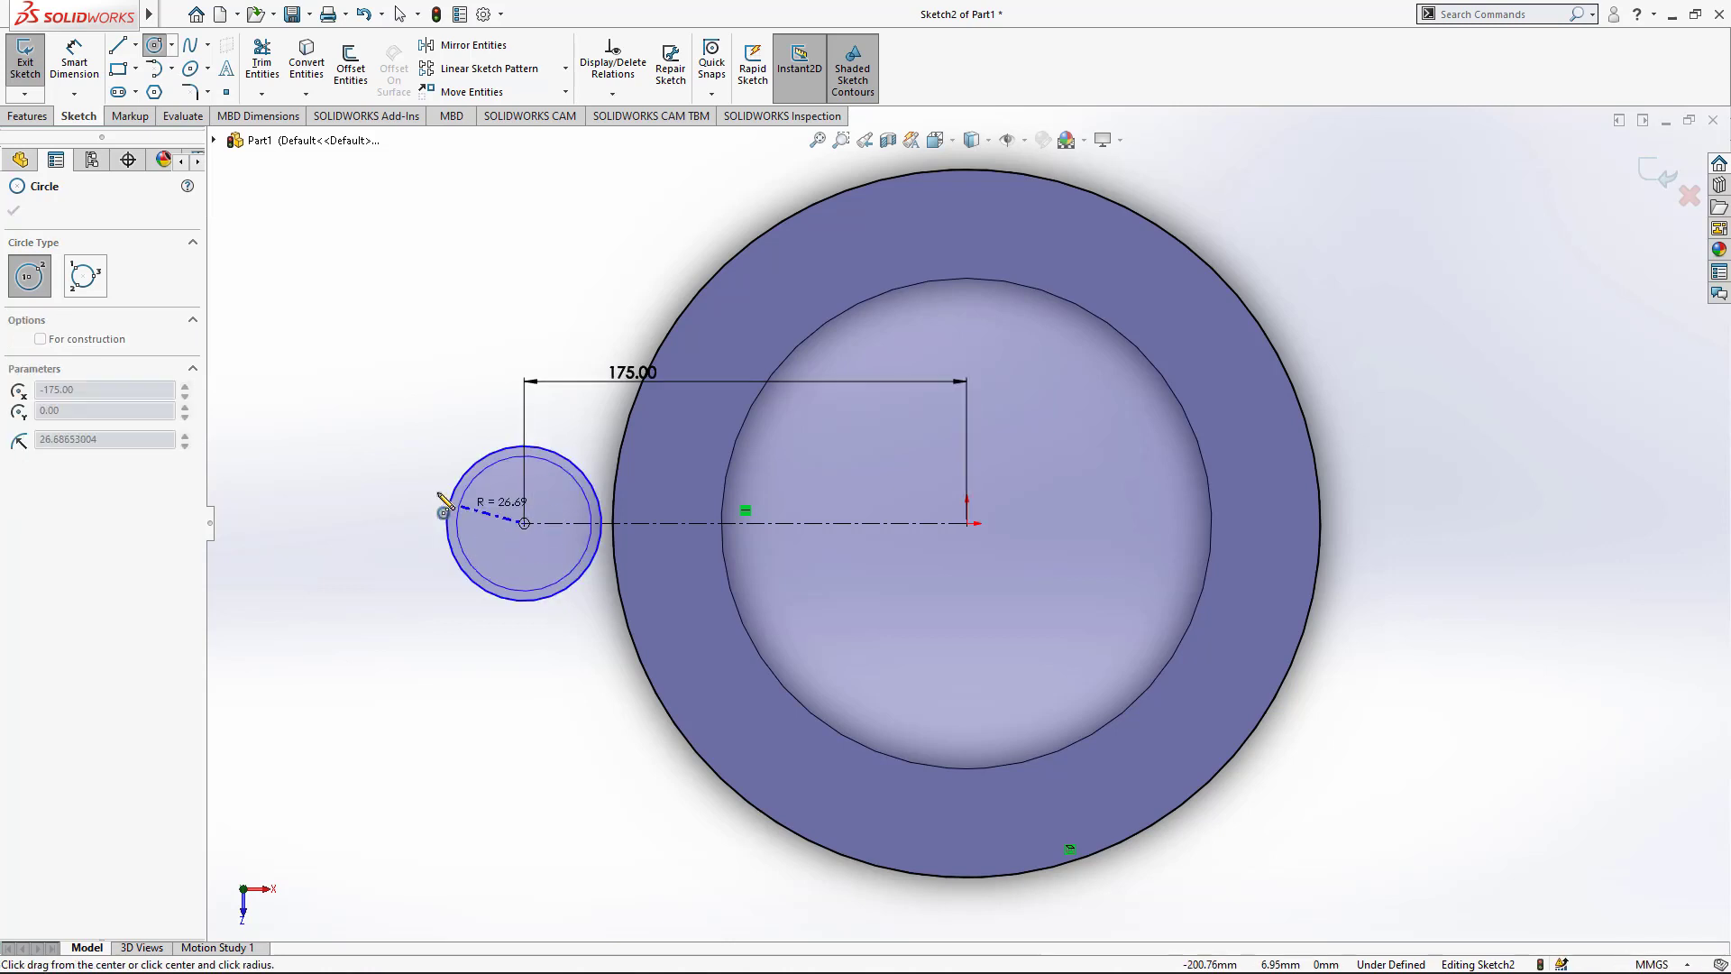
{"action": "left_click", "coordinate": [426, 470]}
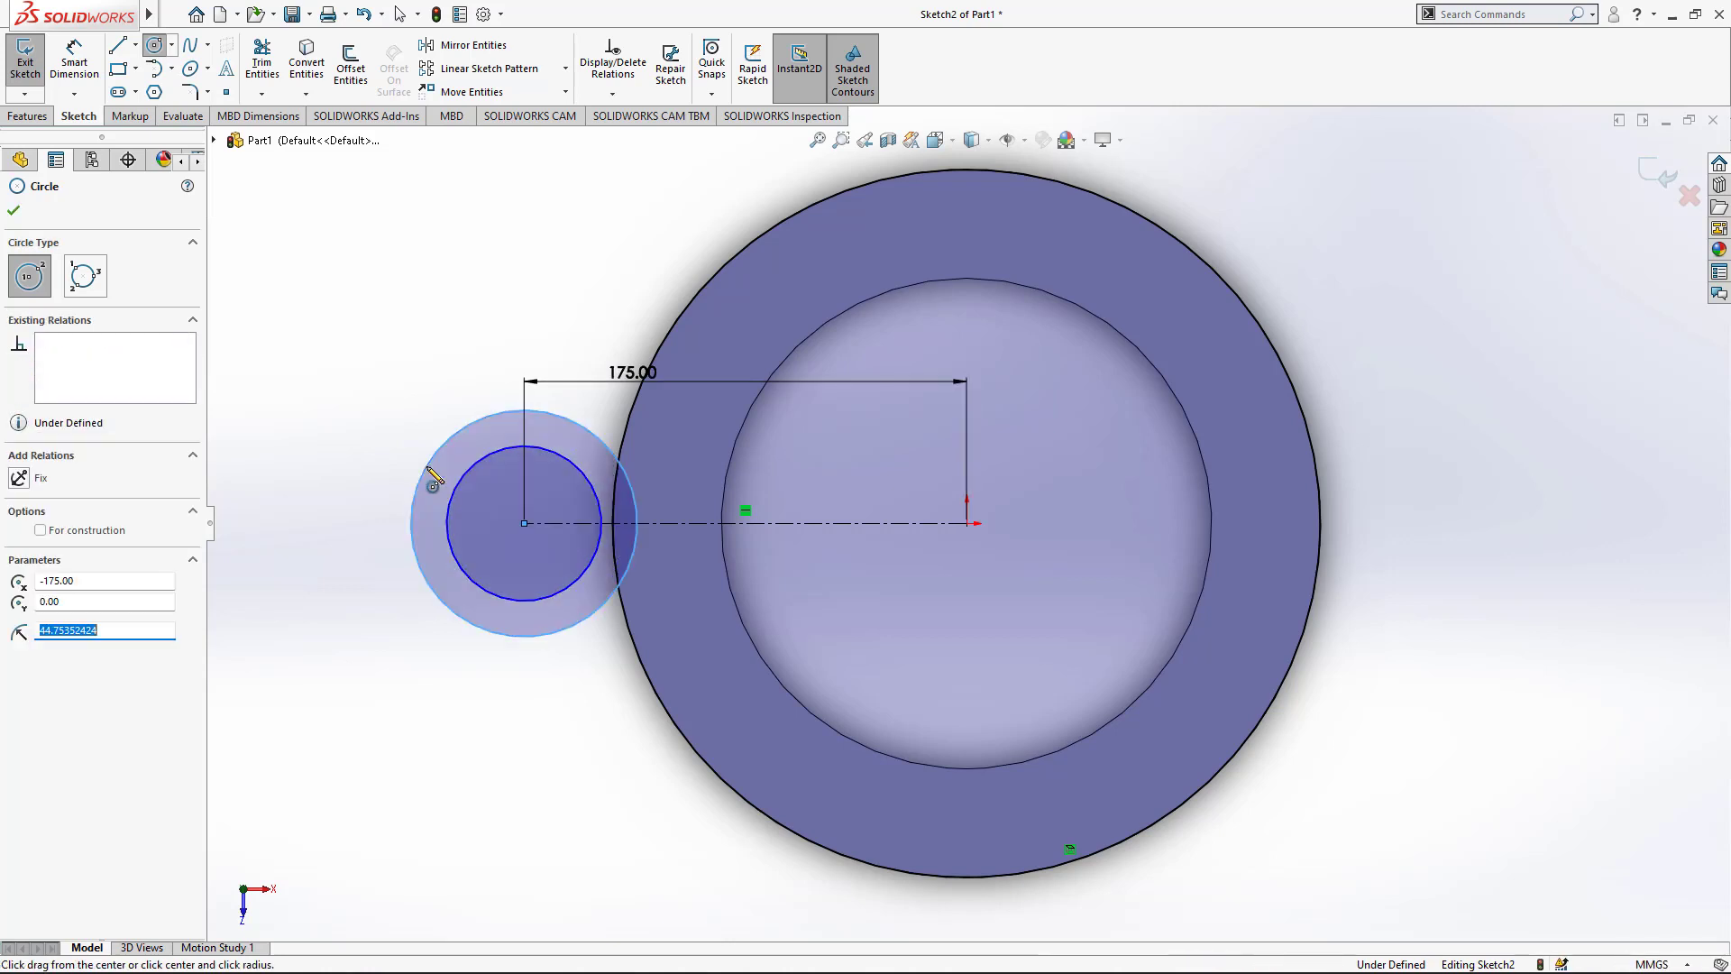
Step: Dimension the two circles to Ø46 mm and Ø100 mm
{"action": "left_click", "coordinate": [74, 60]}
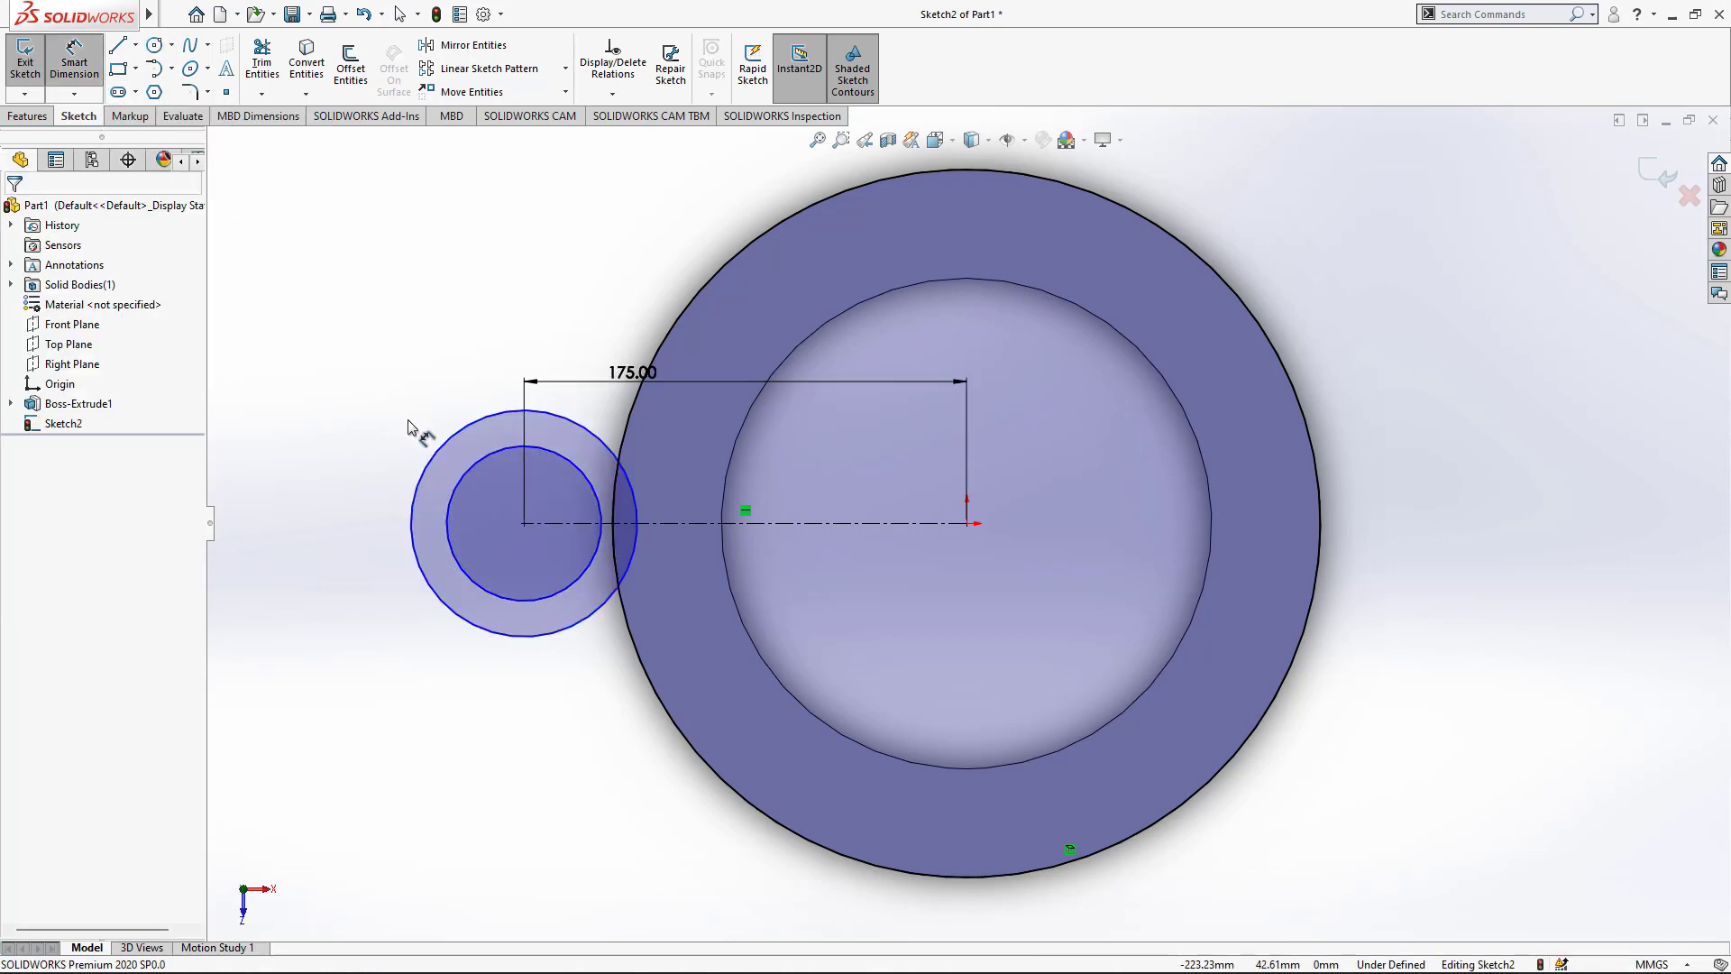
{"action": "left_click", "coordinate": [460, 485]}
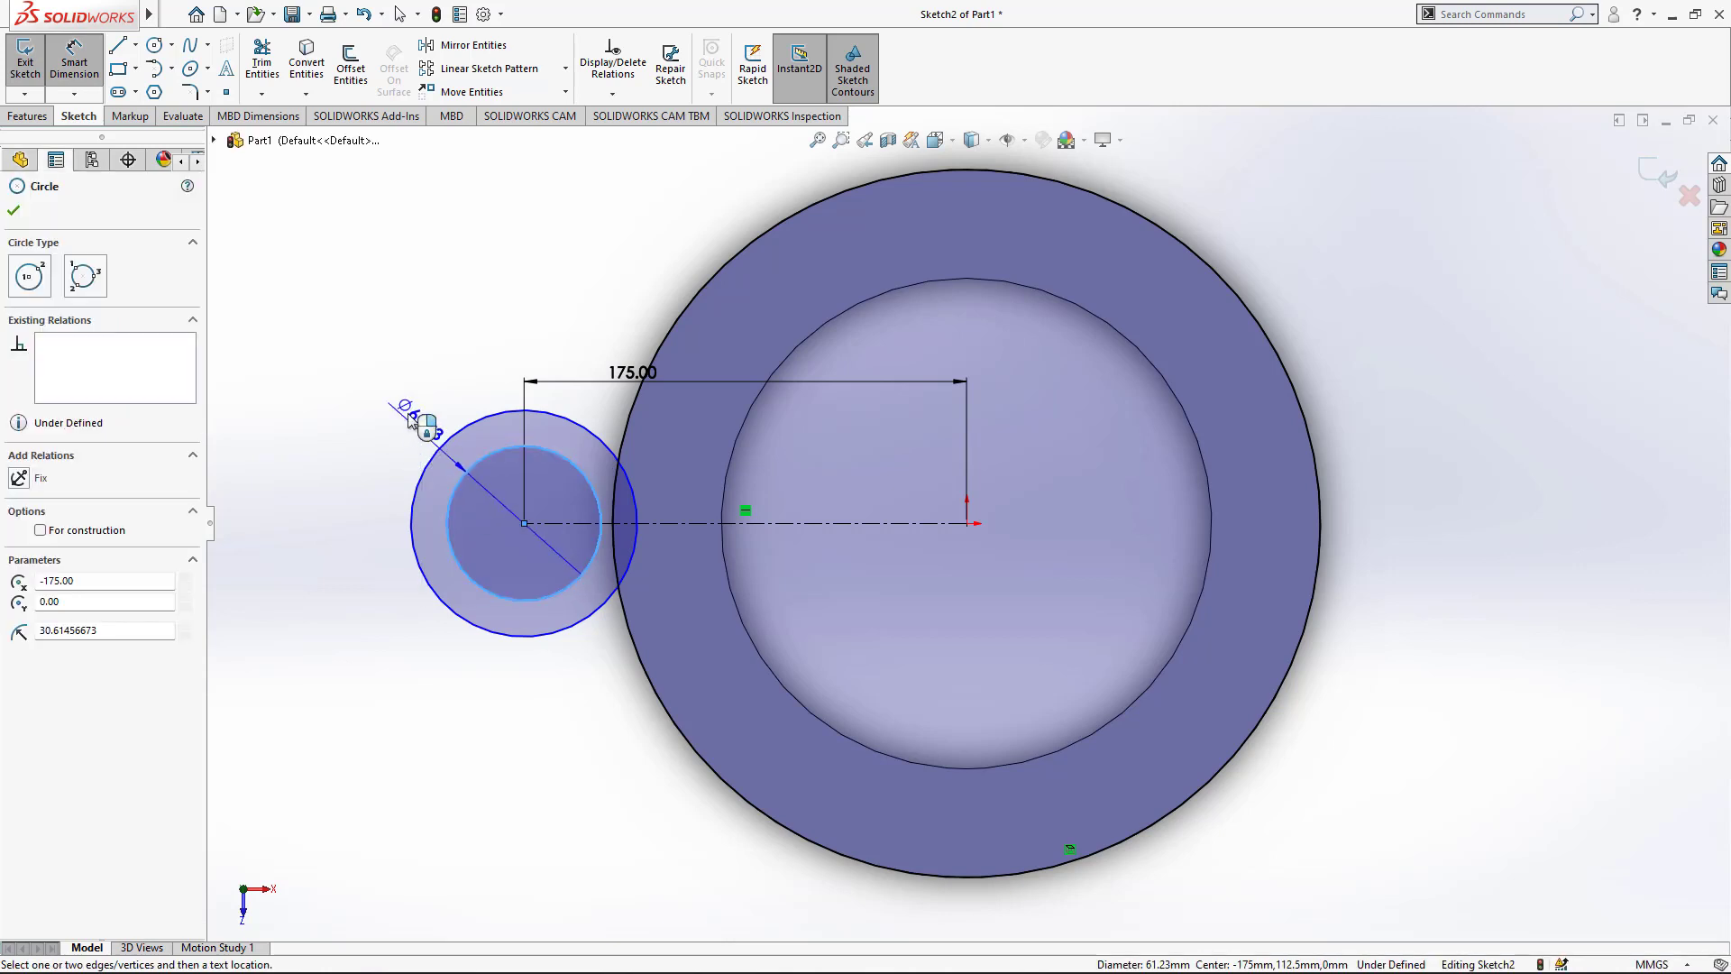
{"action": "left_click", "coordinate": [397, 390]}
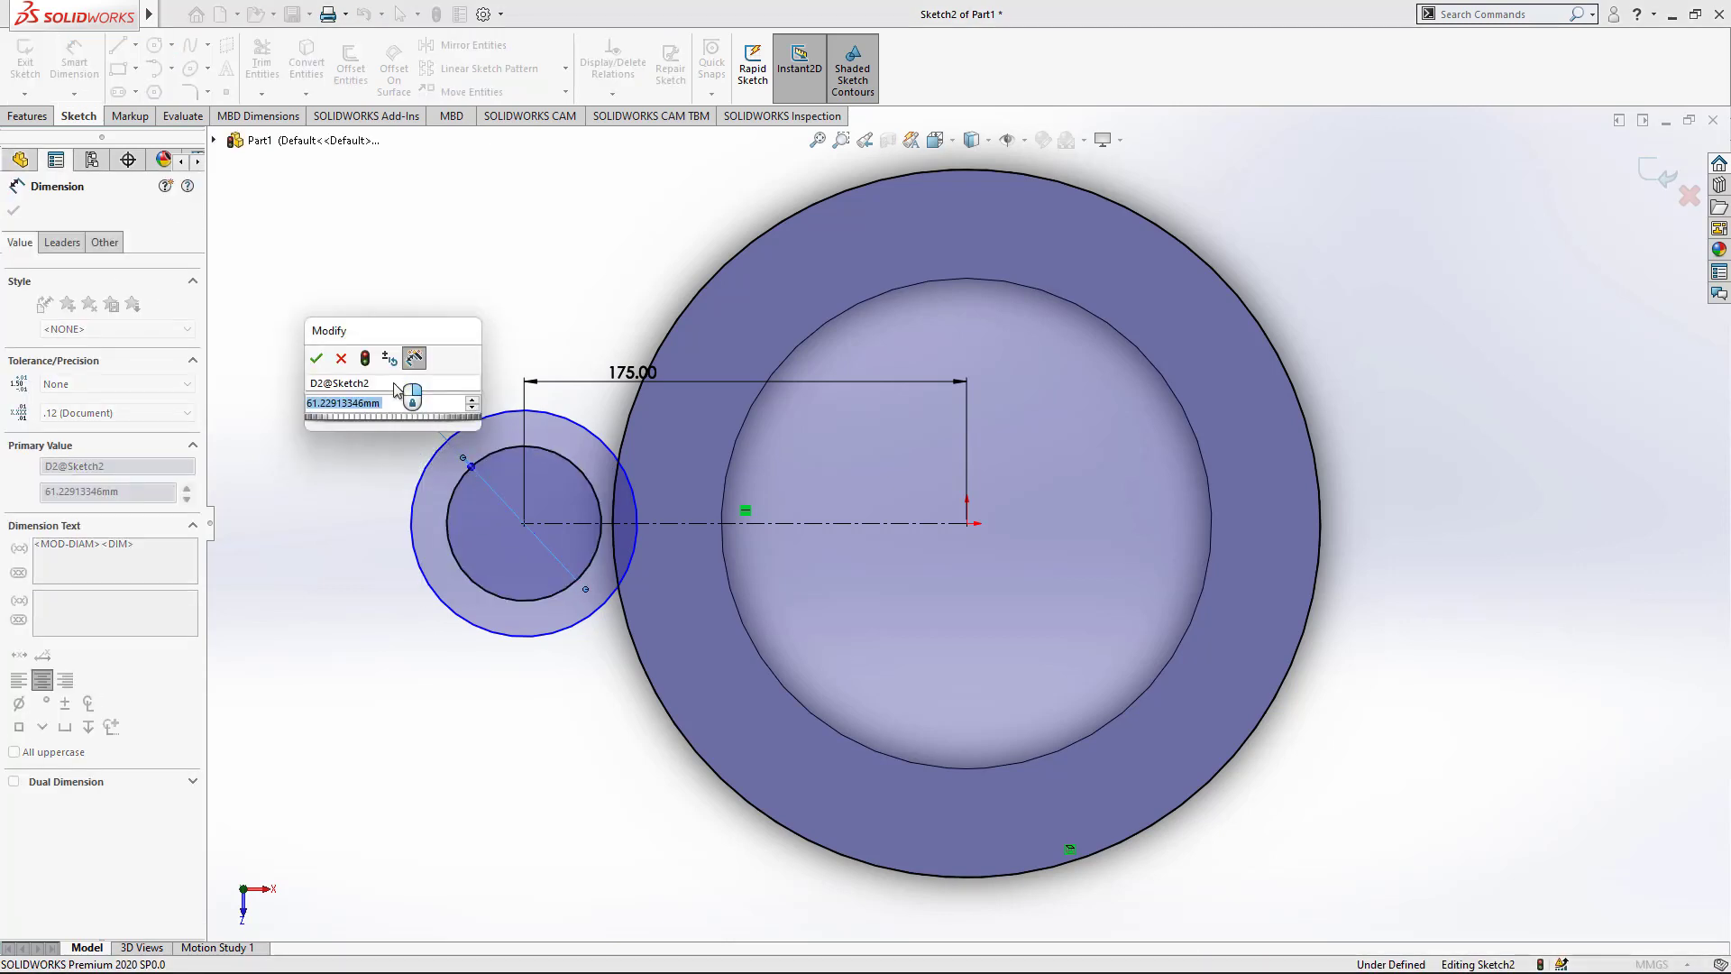
{"action": "type", "text": "46"}
{"action": "key", "text": "Return"}
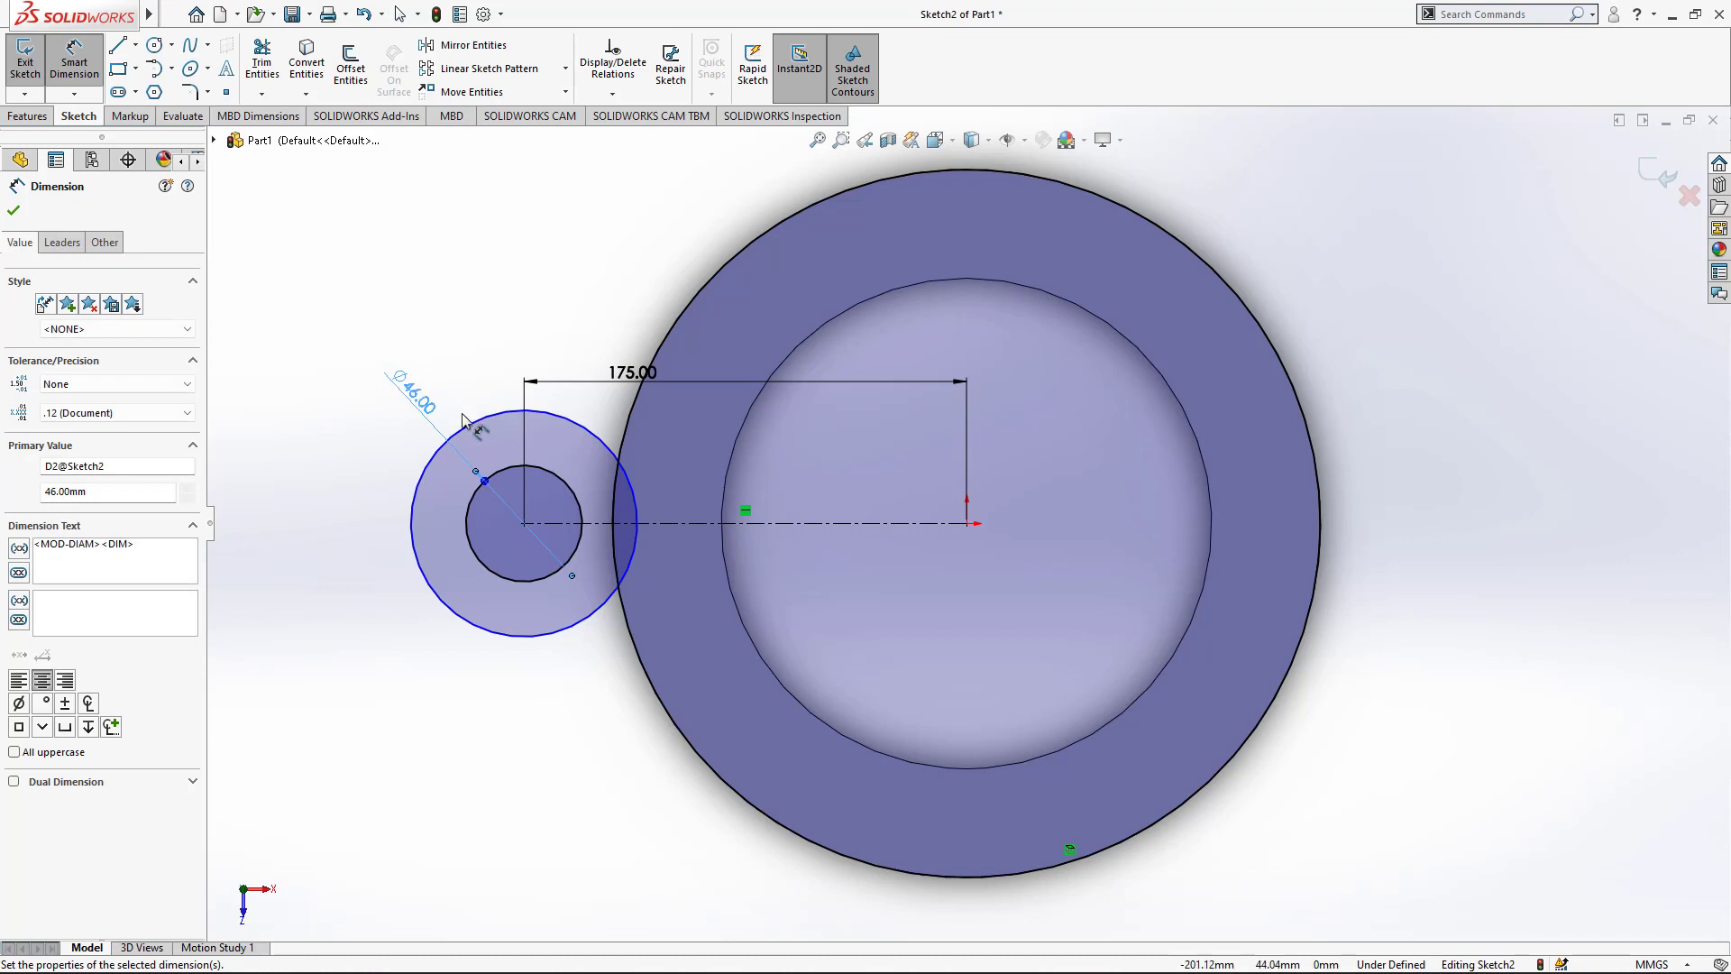
{"action": "left_click", "coordinate": [463, 420]}
{"action": "left_click", "coordinate": [460, 322]}
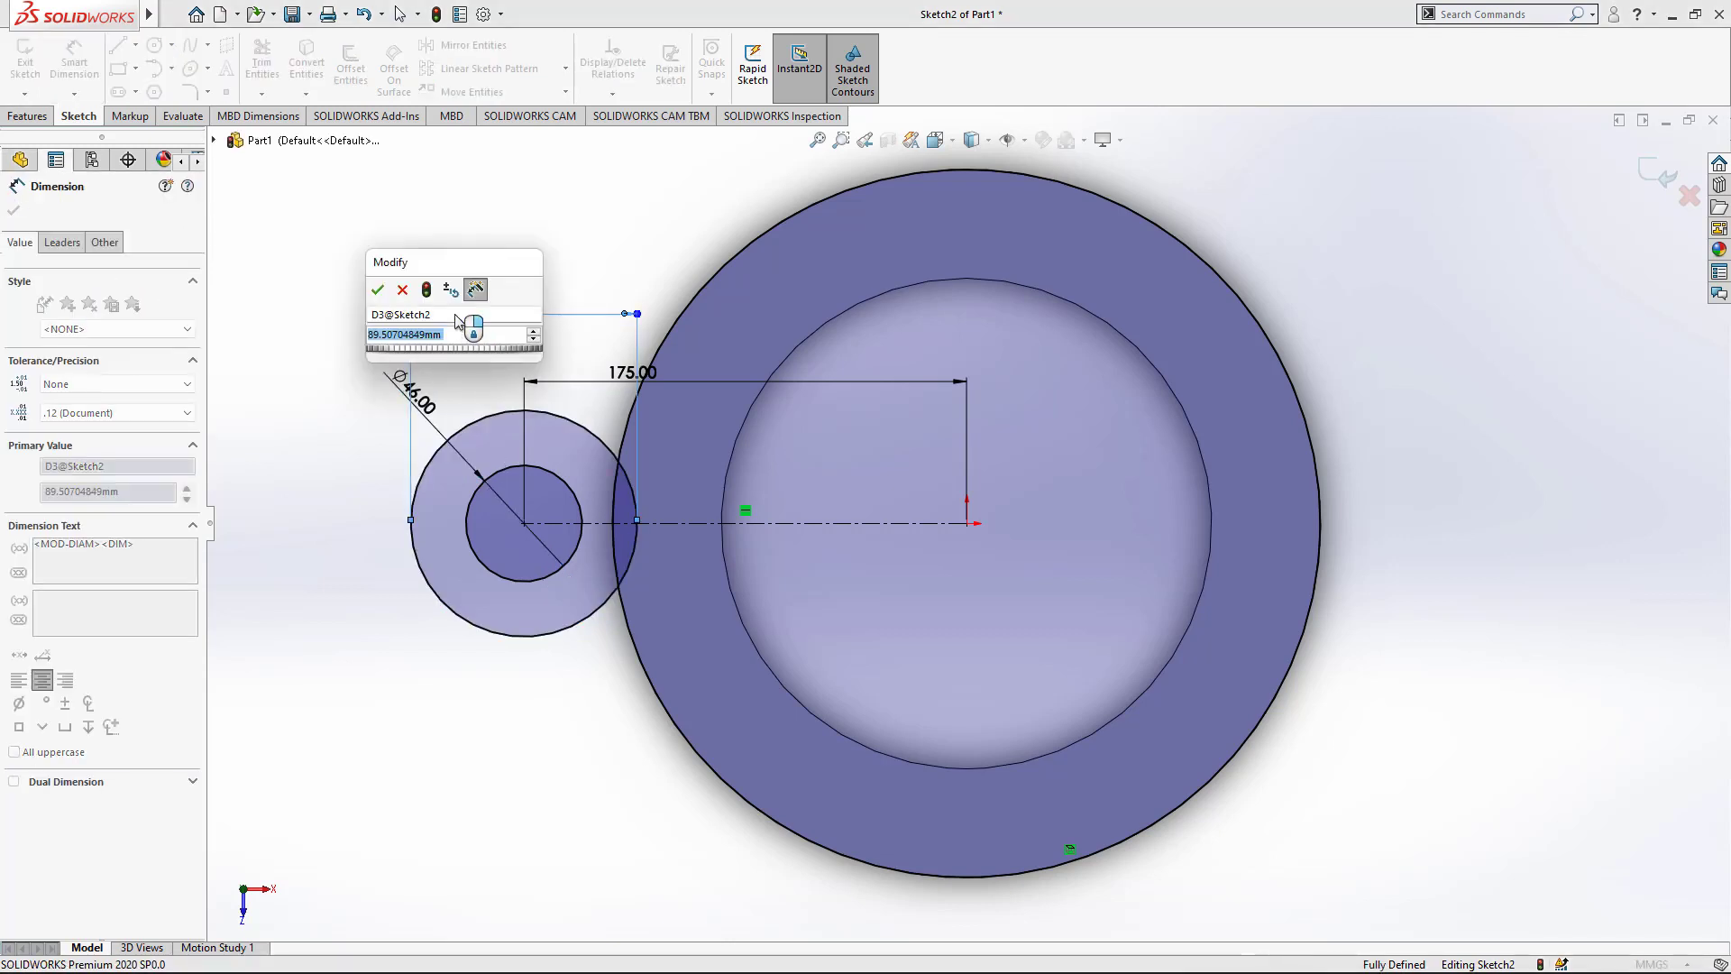
{"action": "type", "text": "100"}
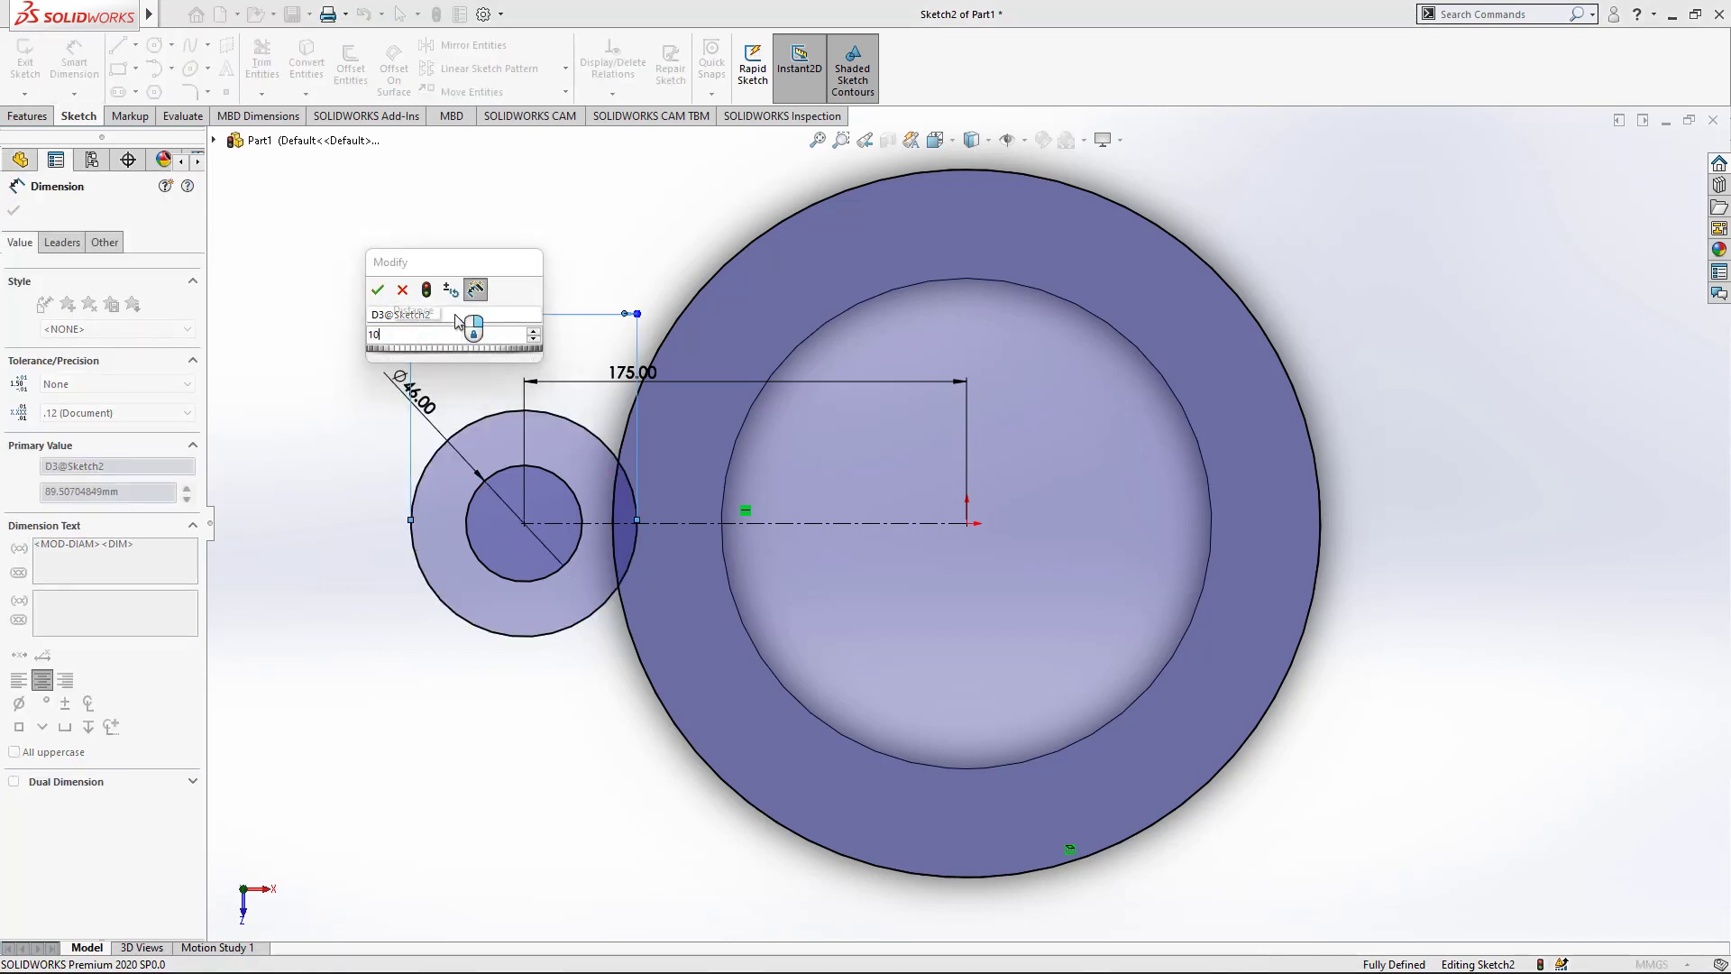
{"action": "key", "text": "Return"}
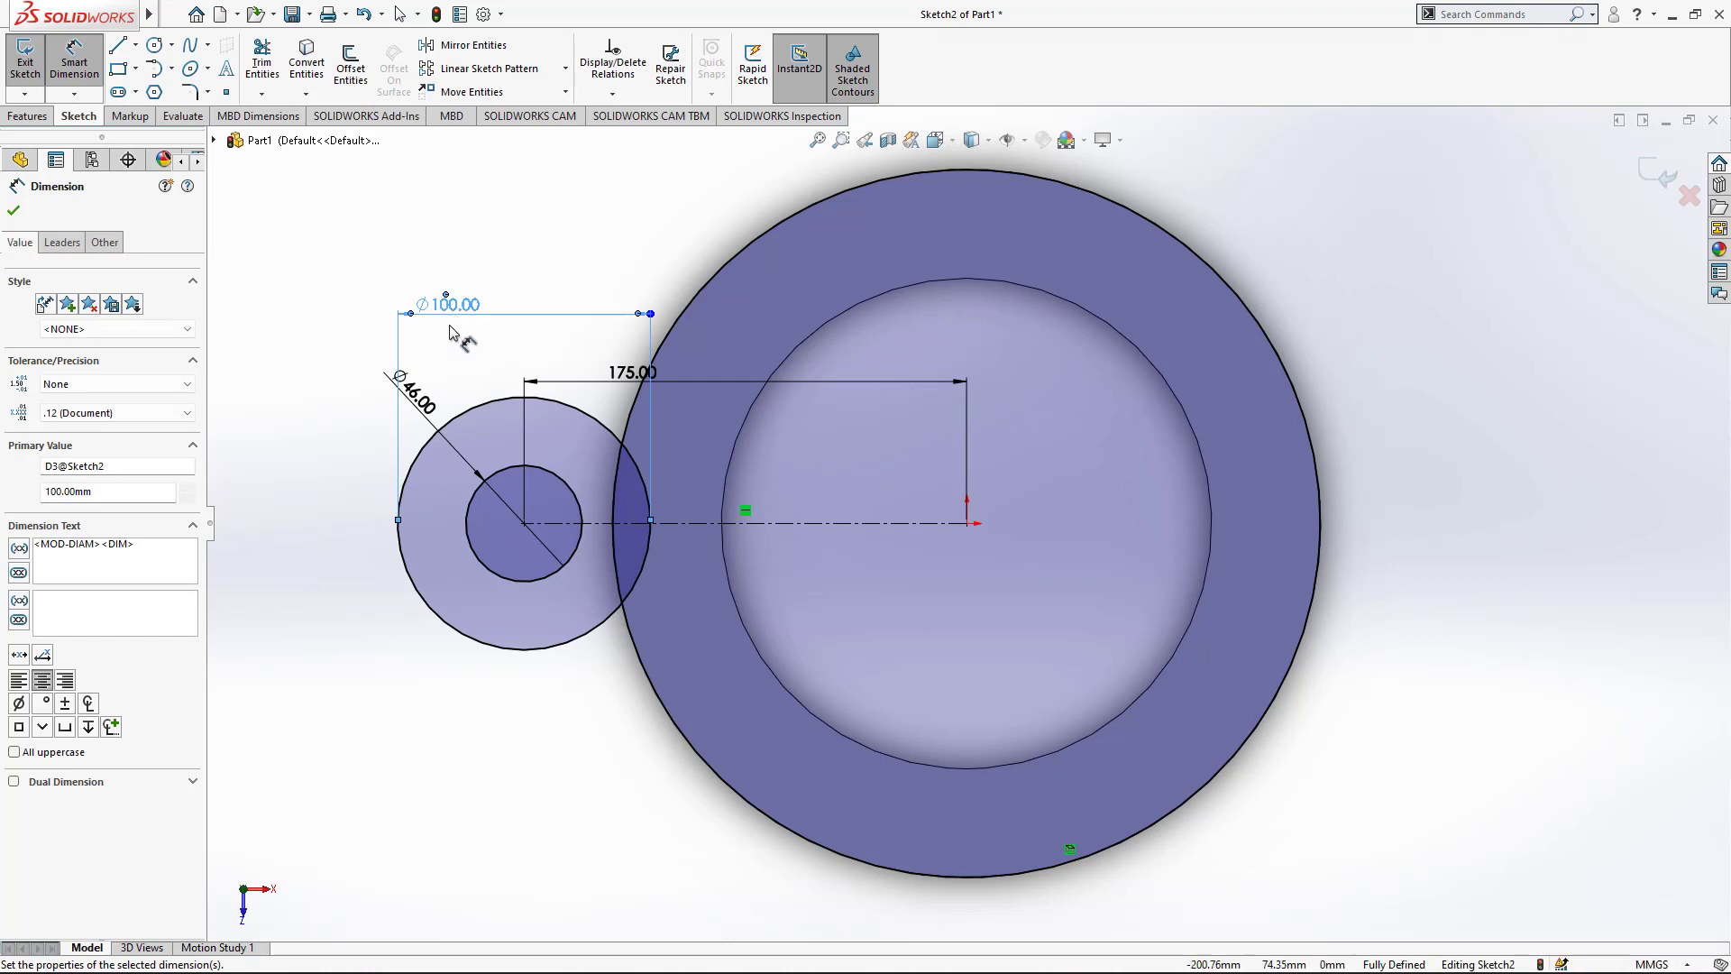
{"action": "key", "text": "l"}
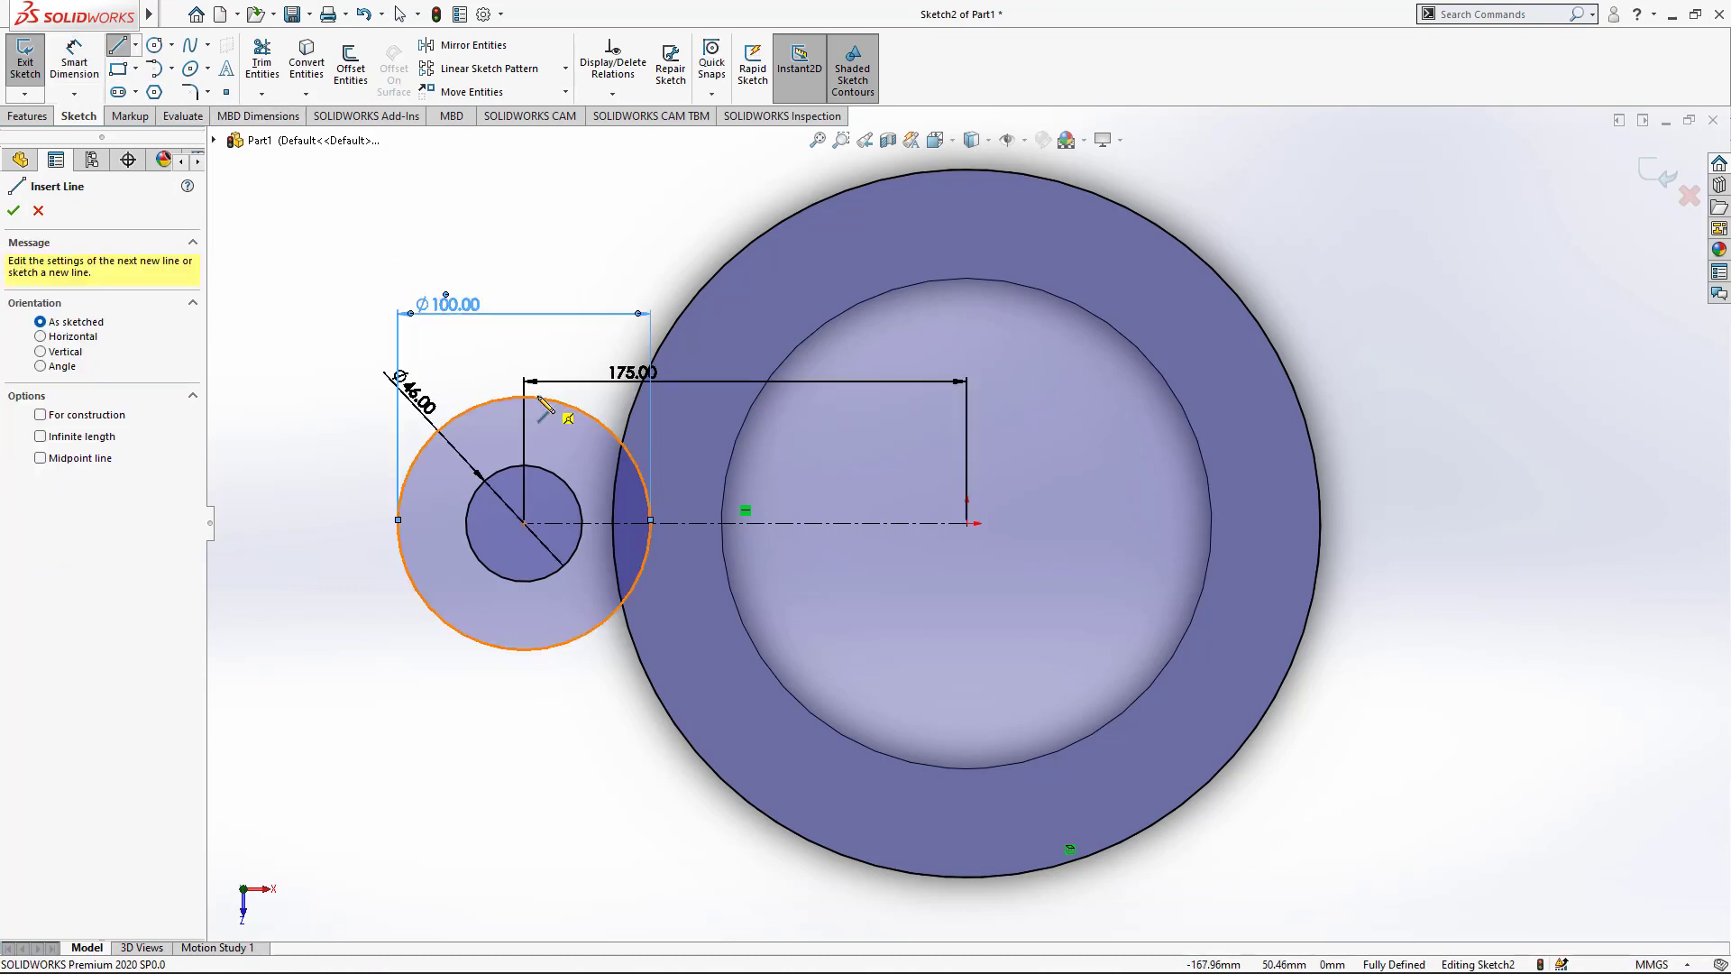
Step: Draw horizontal lines from the Ø100 circle's top and bottom to the cylinder's outer edge
{"action": "left_click", "coordinate": [524, 397]}
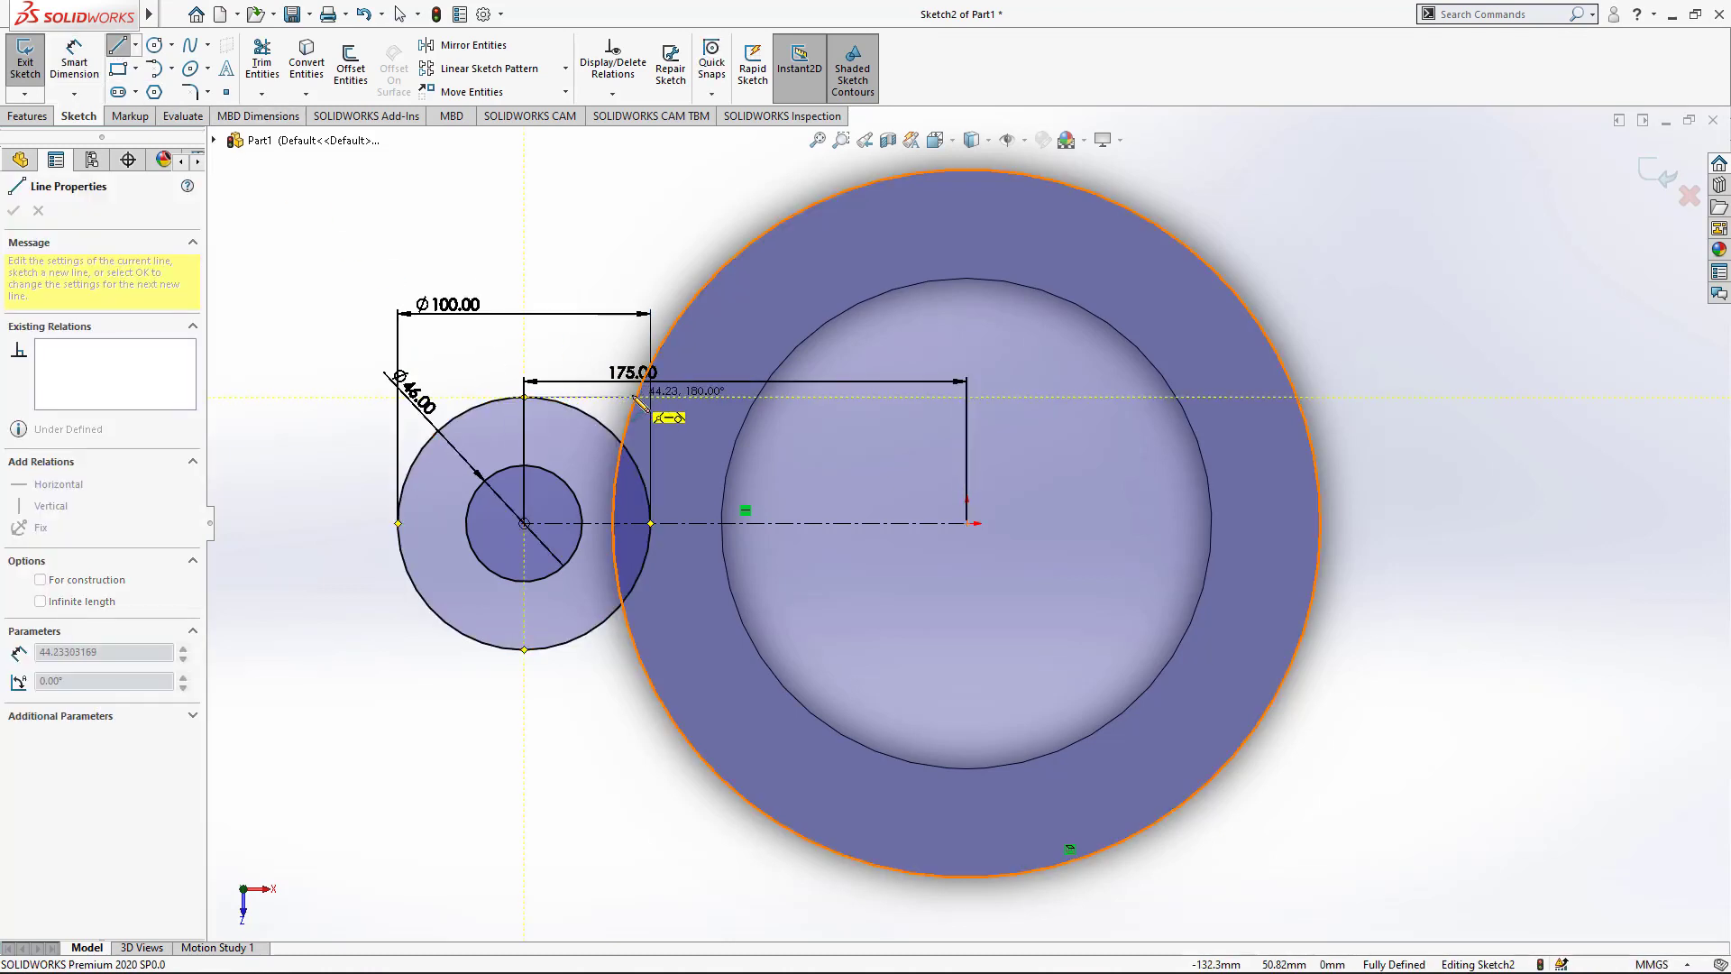
{"action": "left_click", "coordinate": [639, 397]}
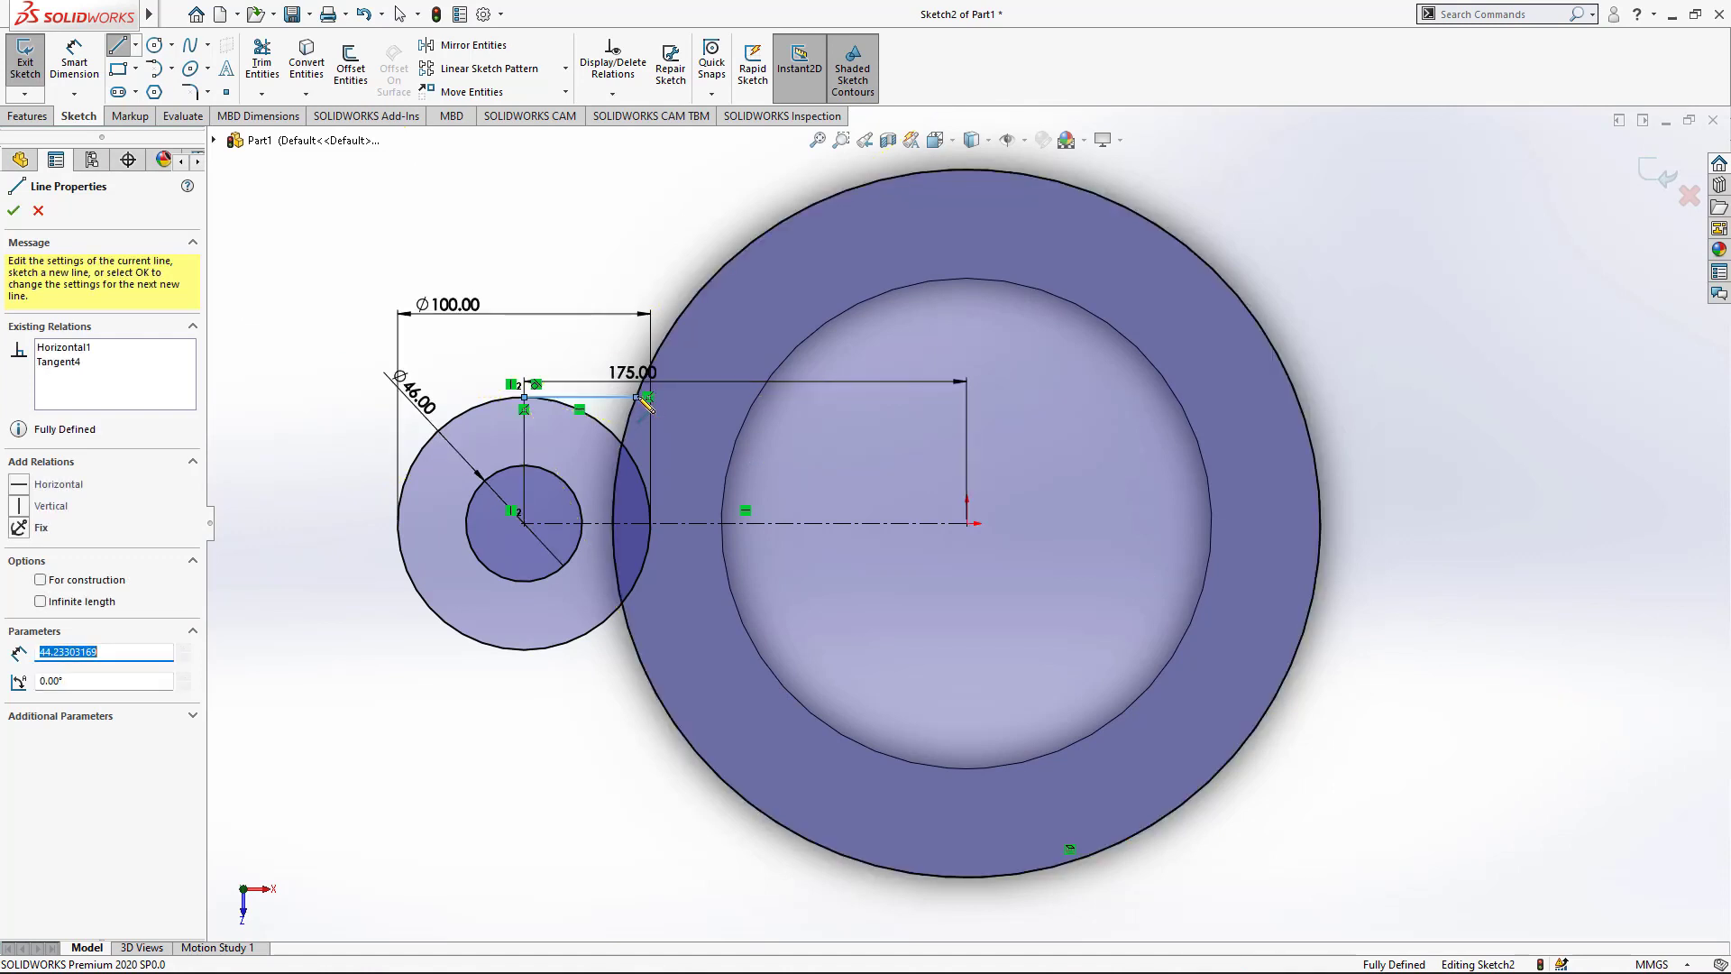
{"action": "key", "text": "Escape"}
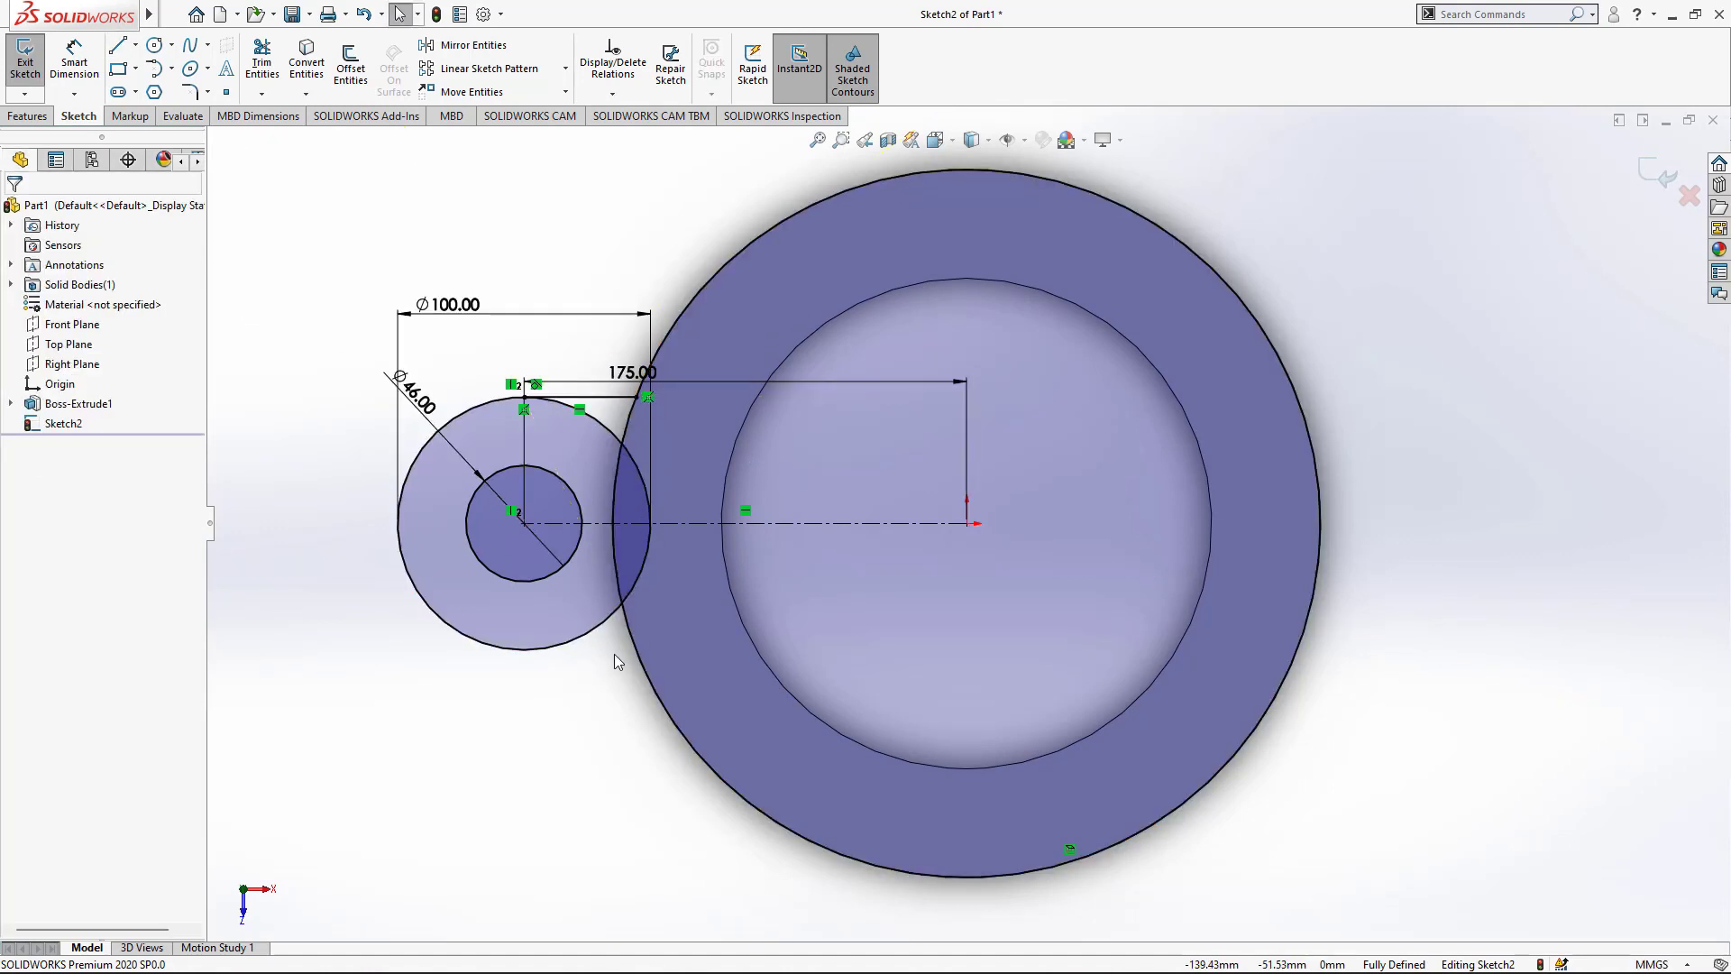
{"action": "key", "text": "l"}
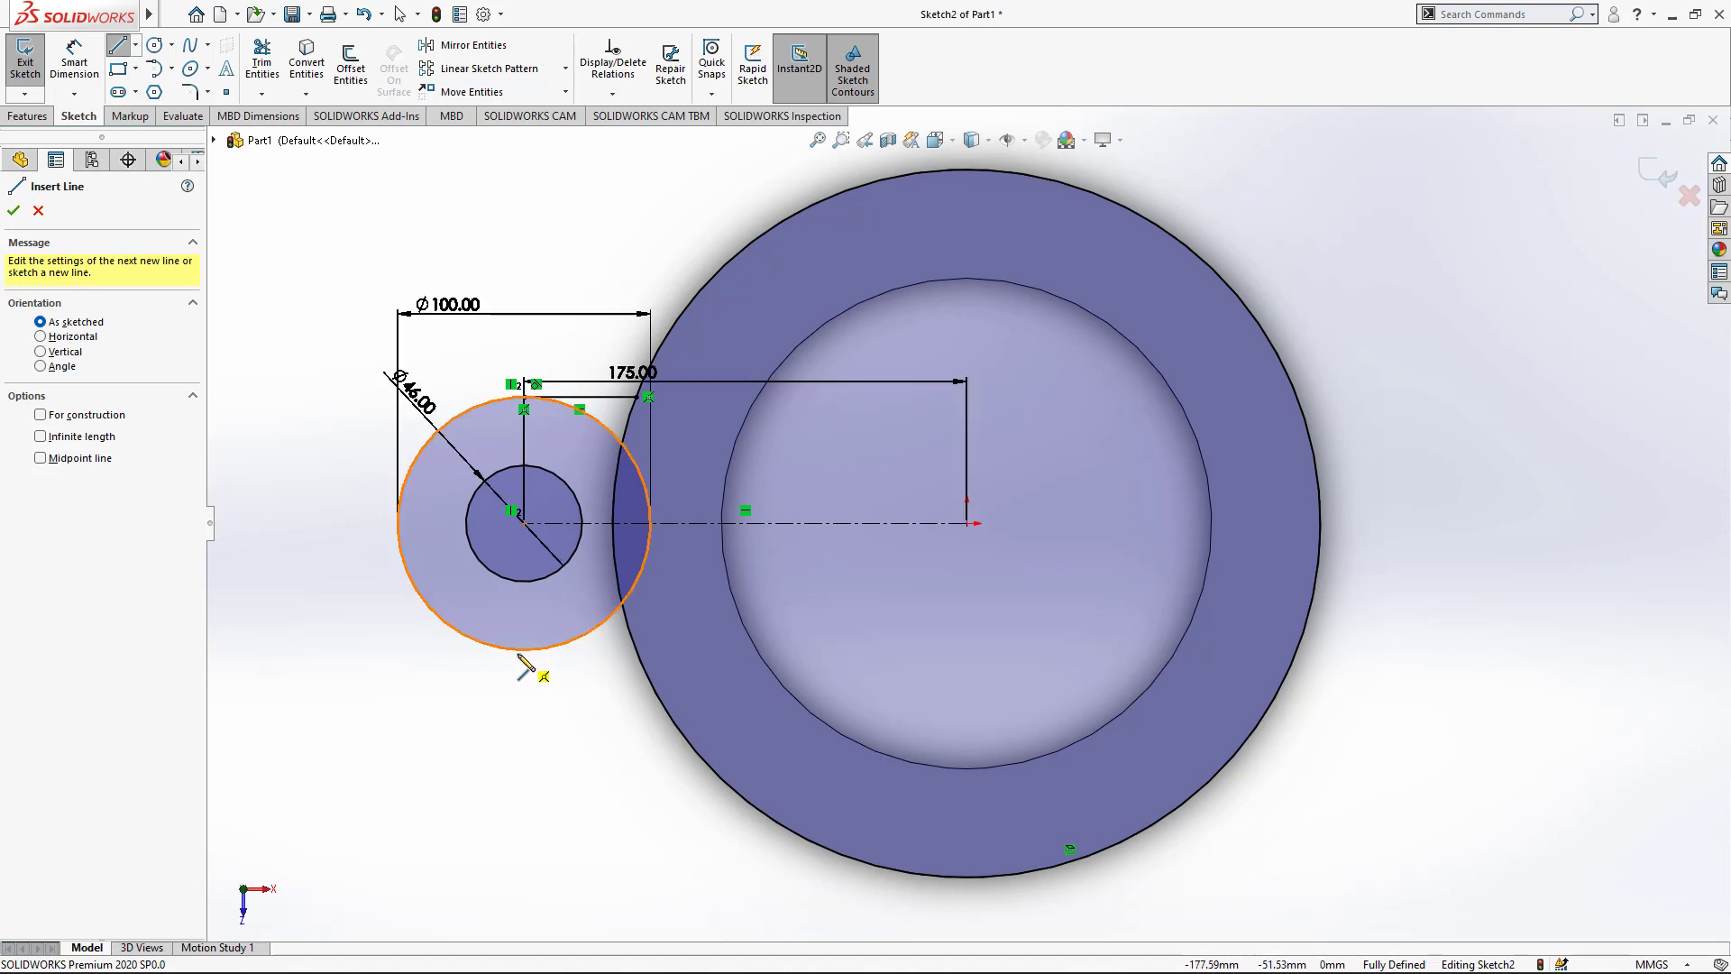
{"action": "left_click", "coordinate": [525, 649]}
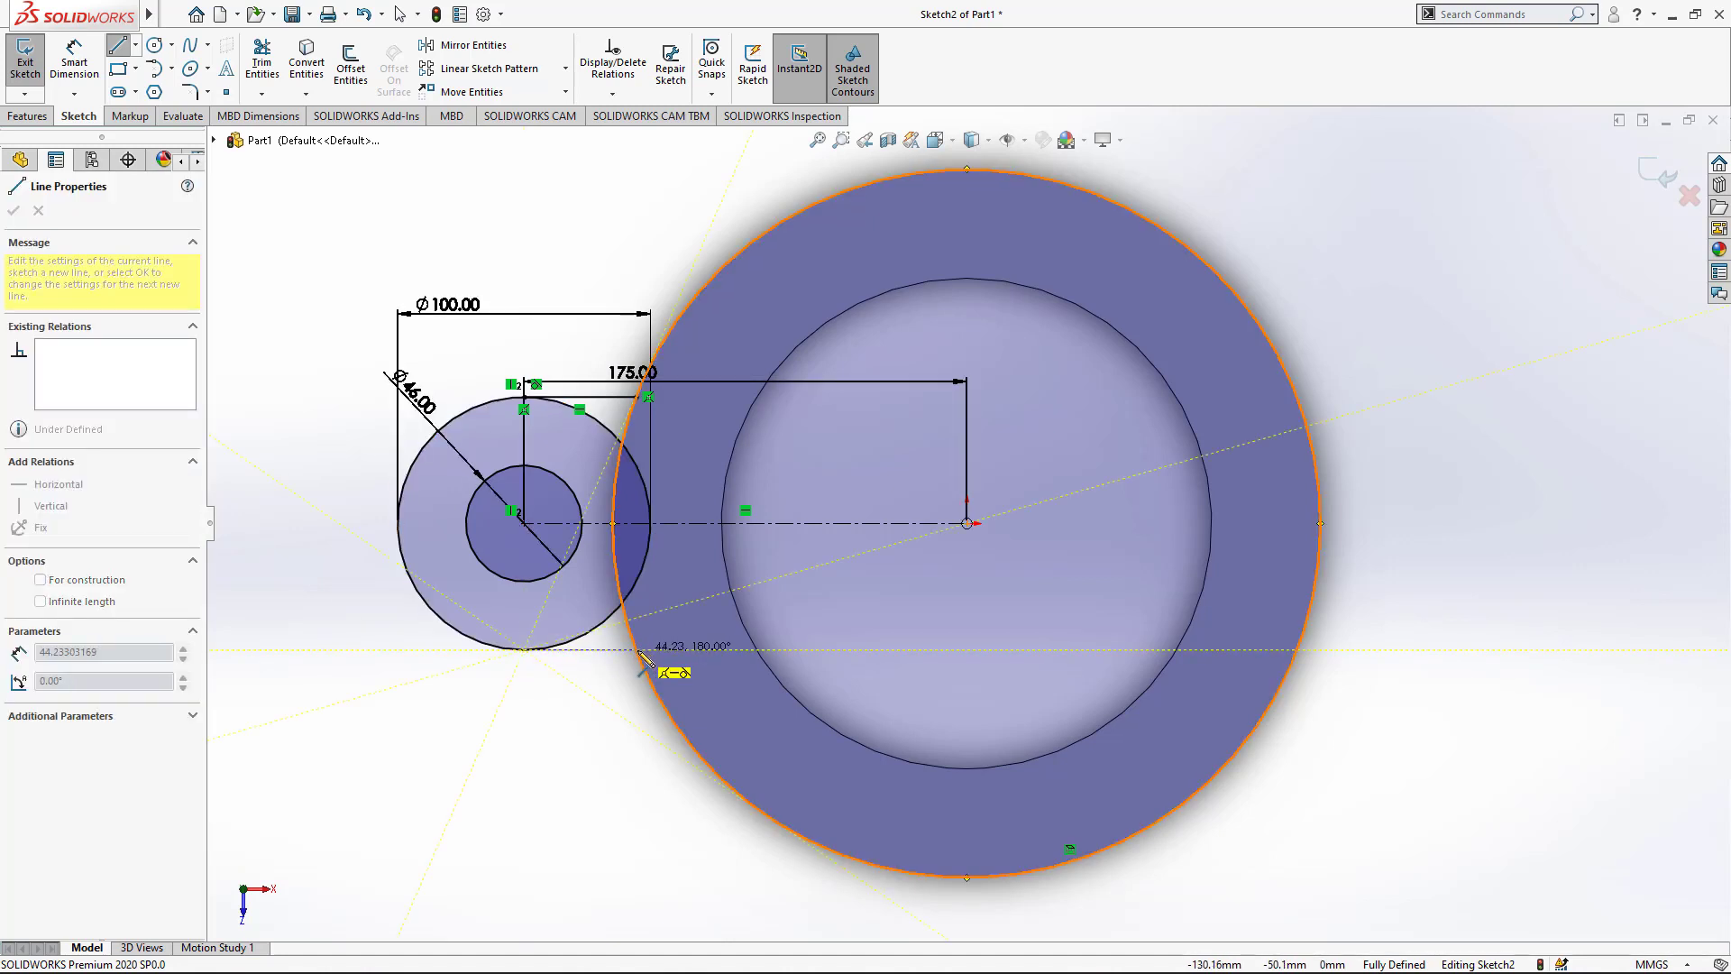
{"action": "left_click", "coordinate": [640, 651]}
{"action": "key", "text": "Escape"}
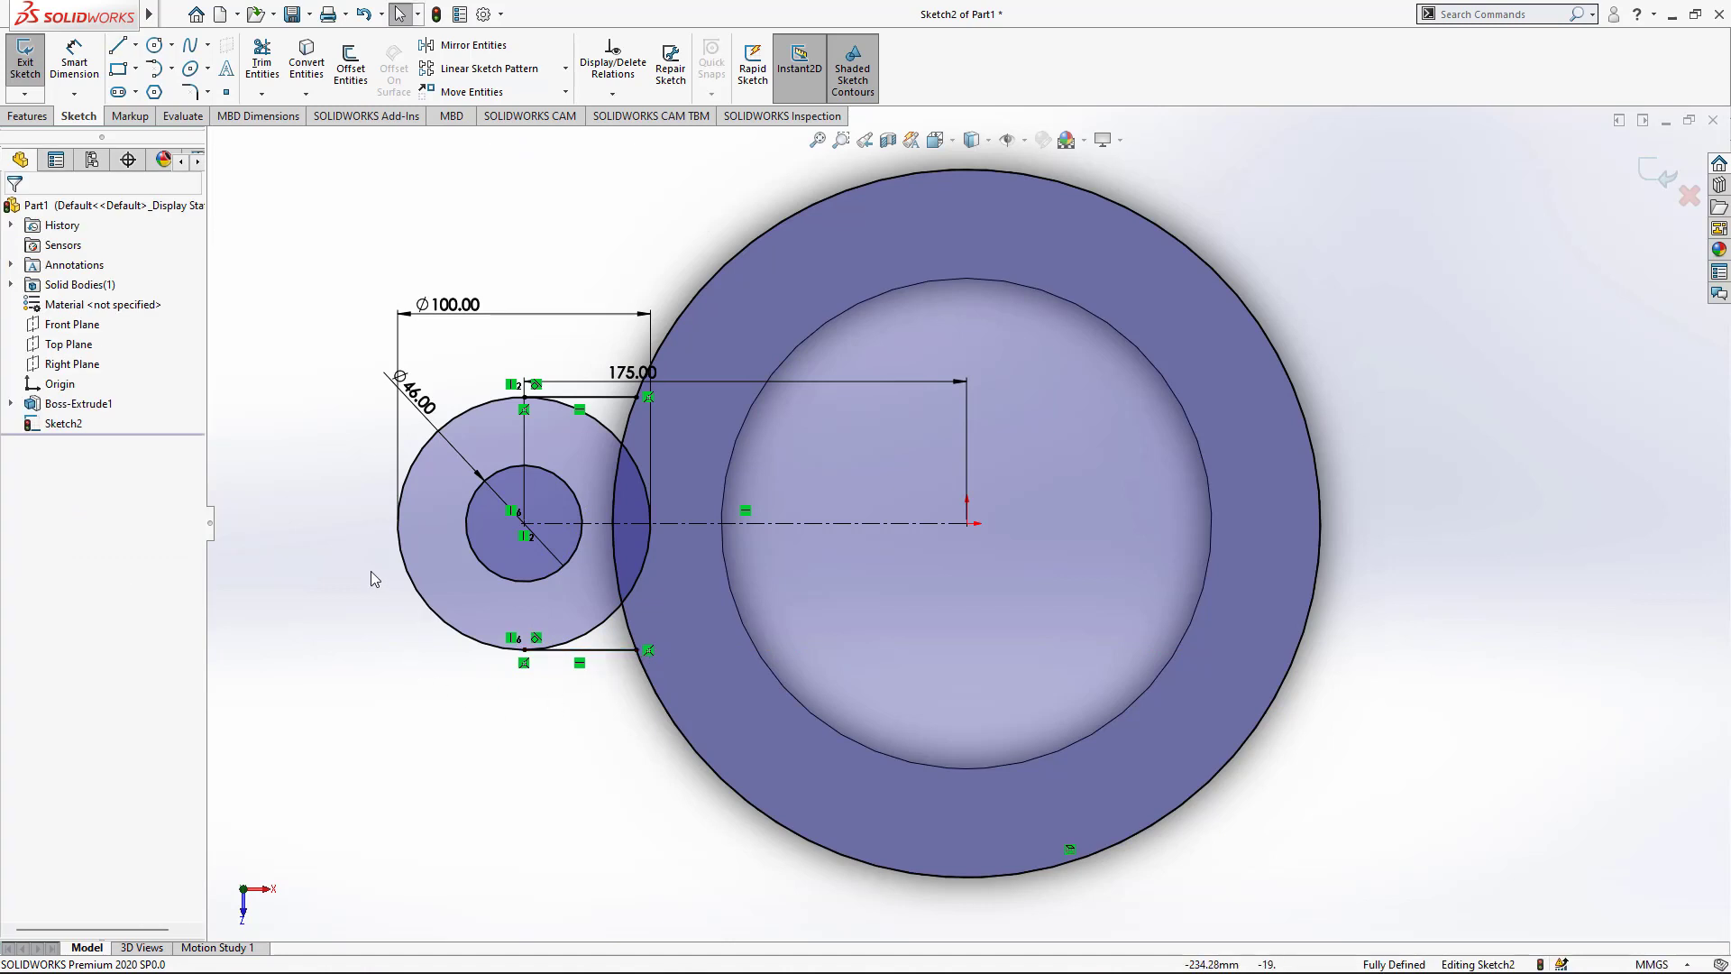
Step: Power-trim the Ø100 circle's right-hand arc, leaving a U-shaped lug outline
{"action": "left_click", "coordinate": [262, 63]}
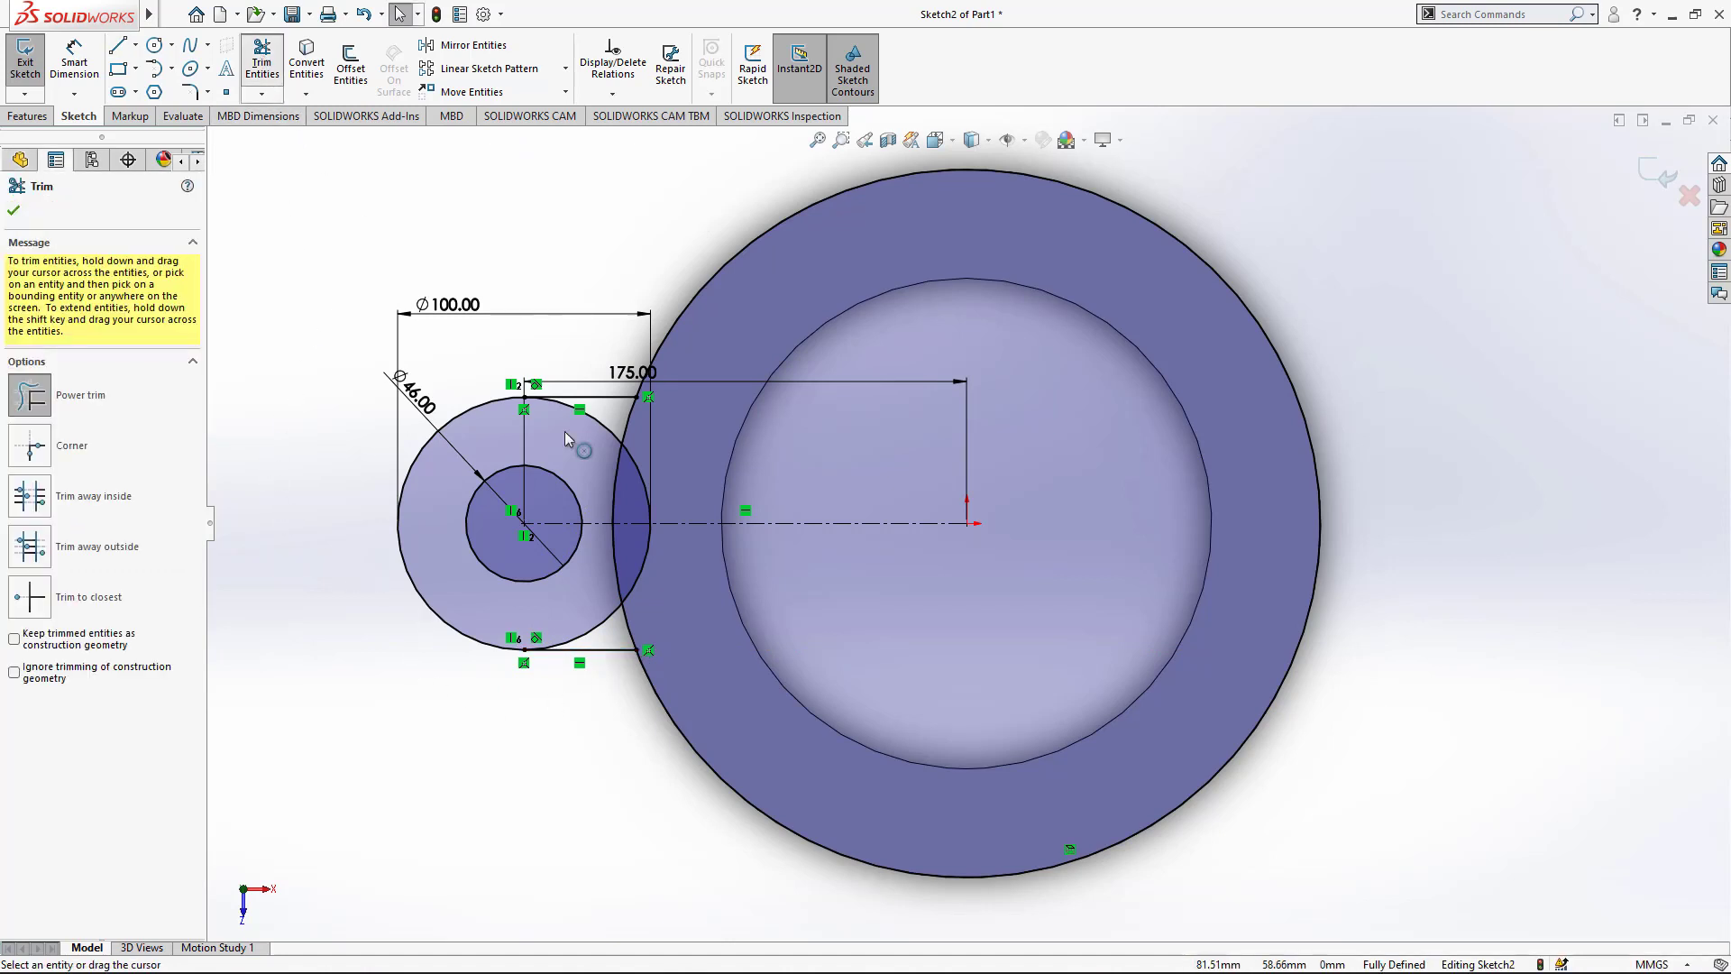
{"action": "left_click_drag", "start_coordinate": [645, 468], "coordinate": [640, 490]}
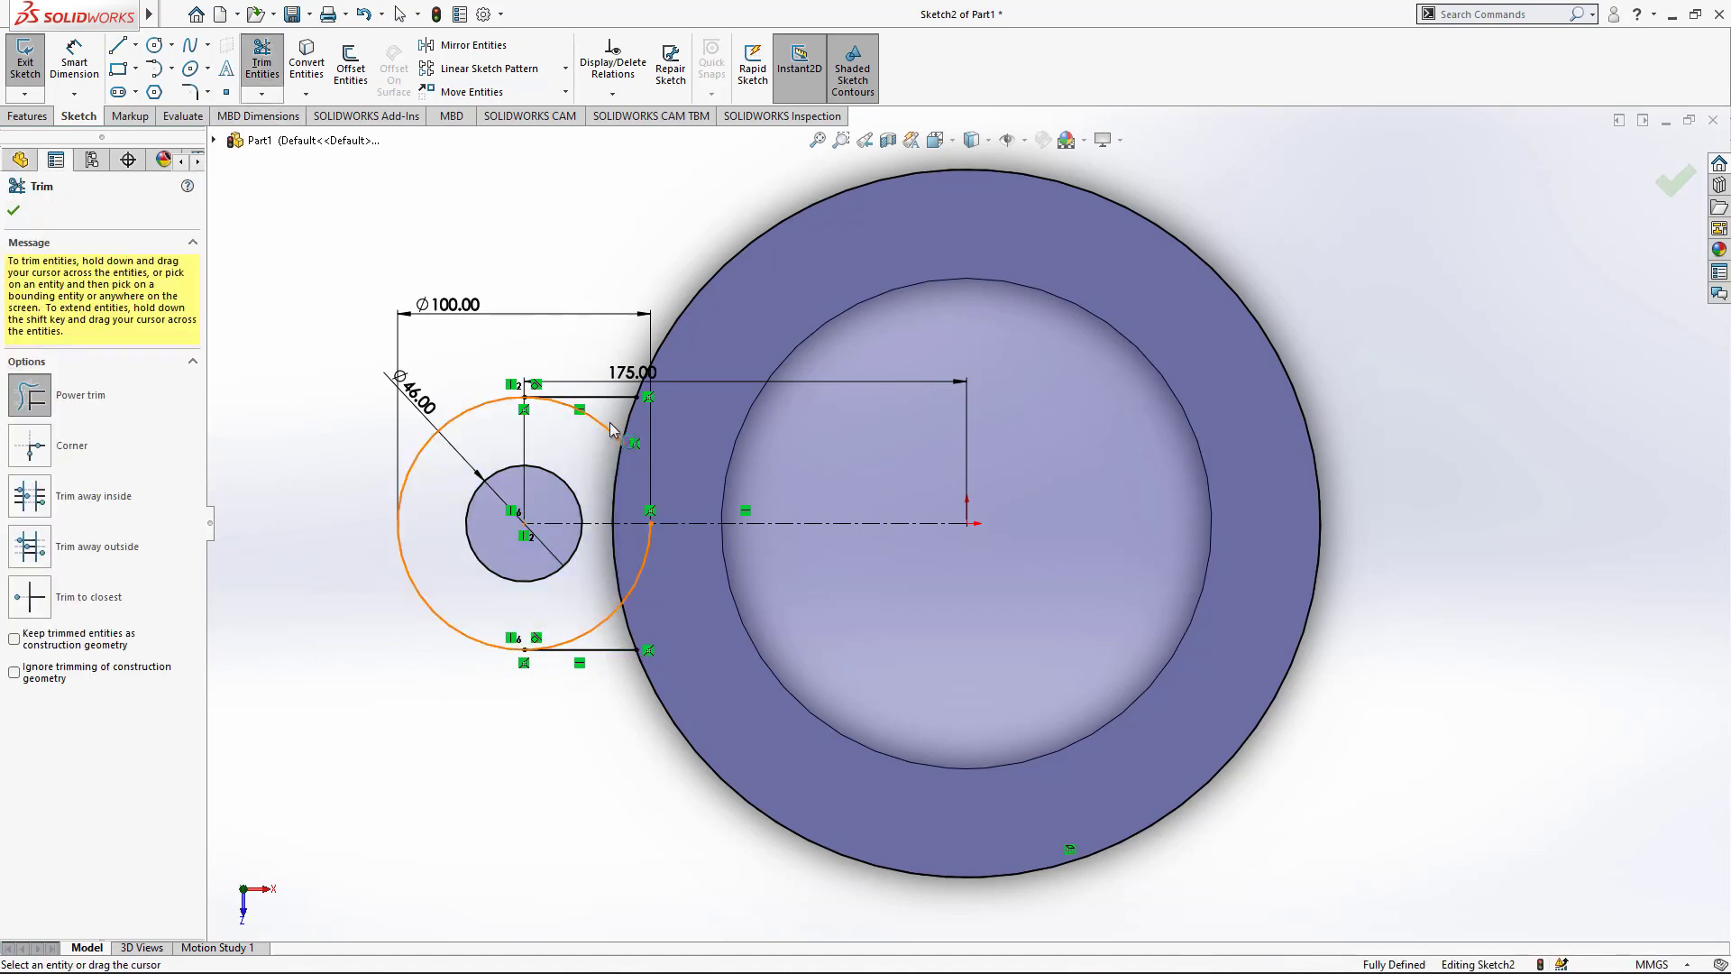
{"action": "left_click_drag", "start_coordinate": [646, 556], "coordinate": [657, 565]}
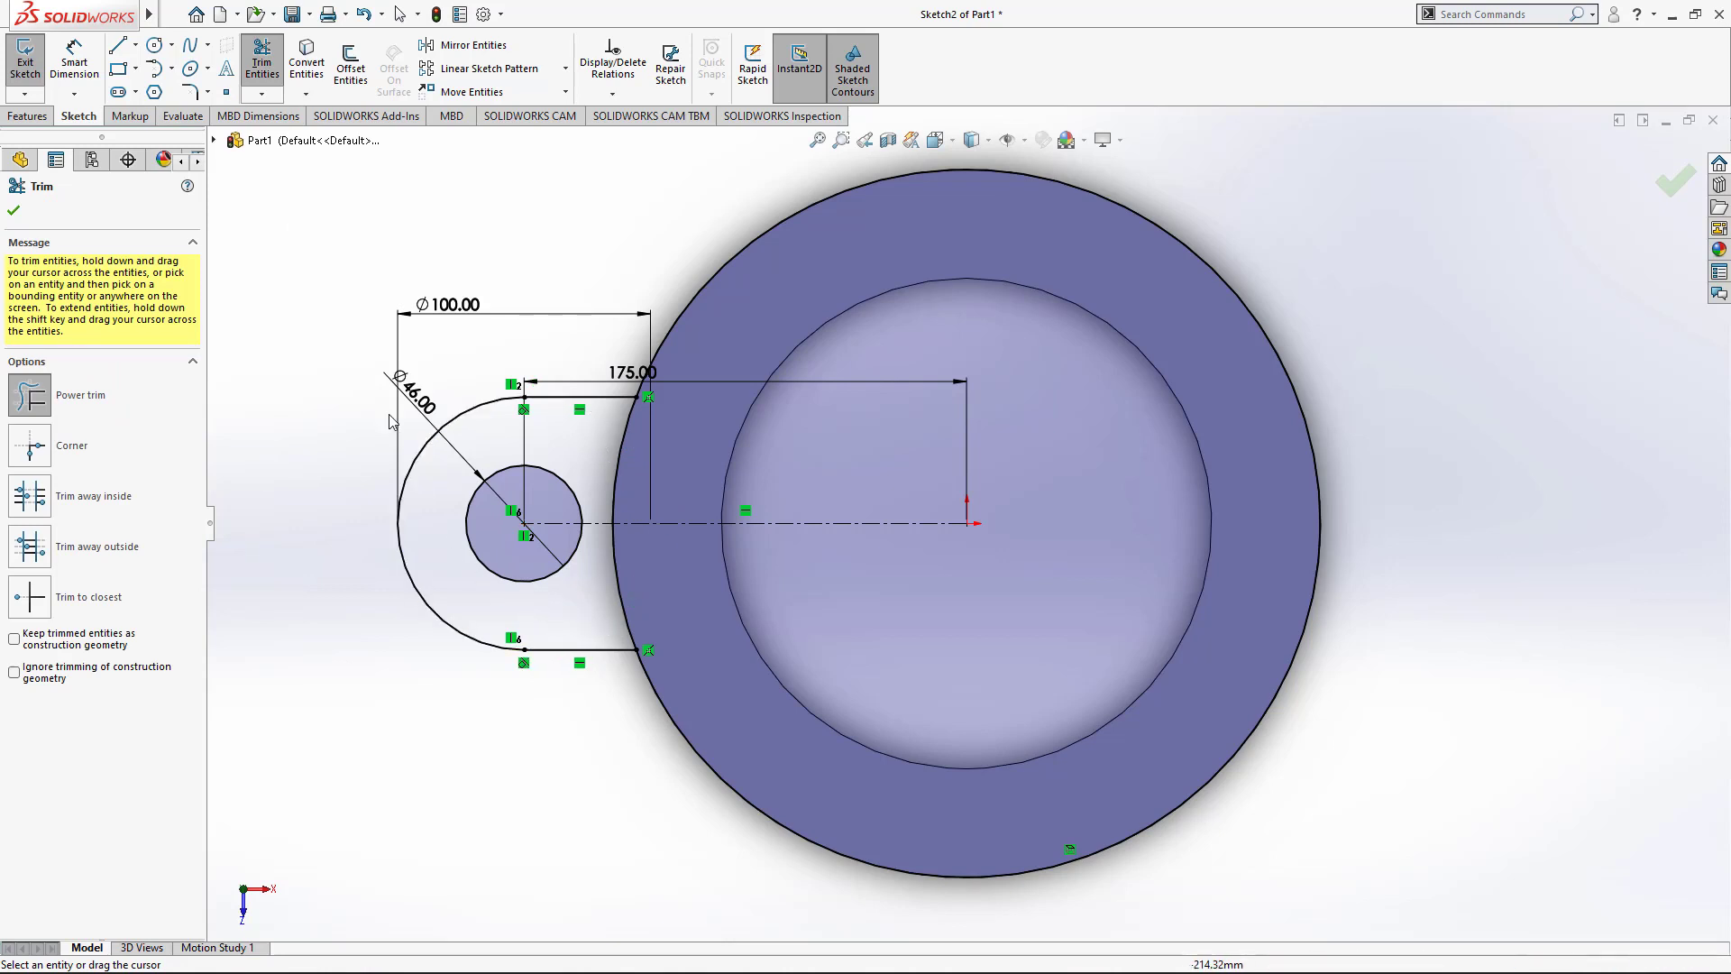
{"action": "left_click", "coordinate": [16, 212]}
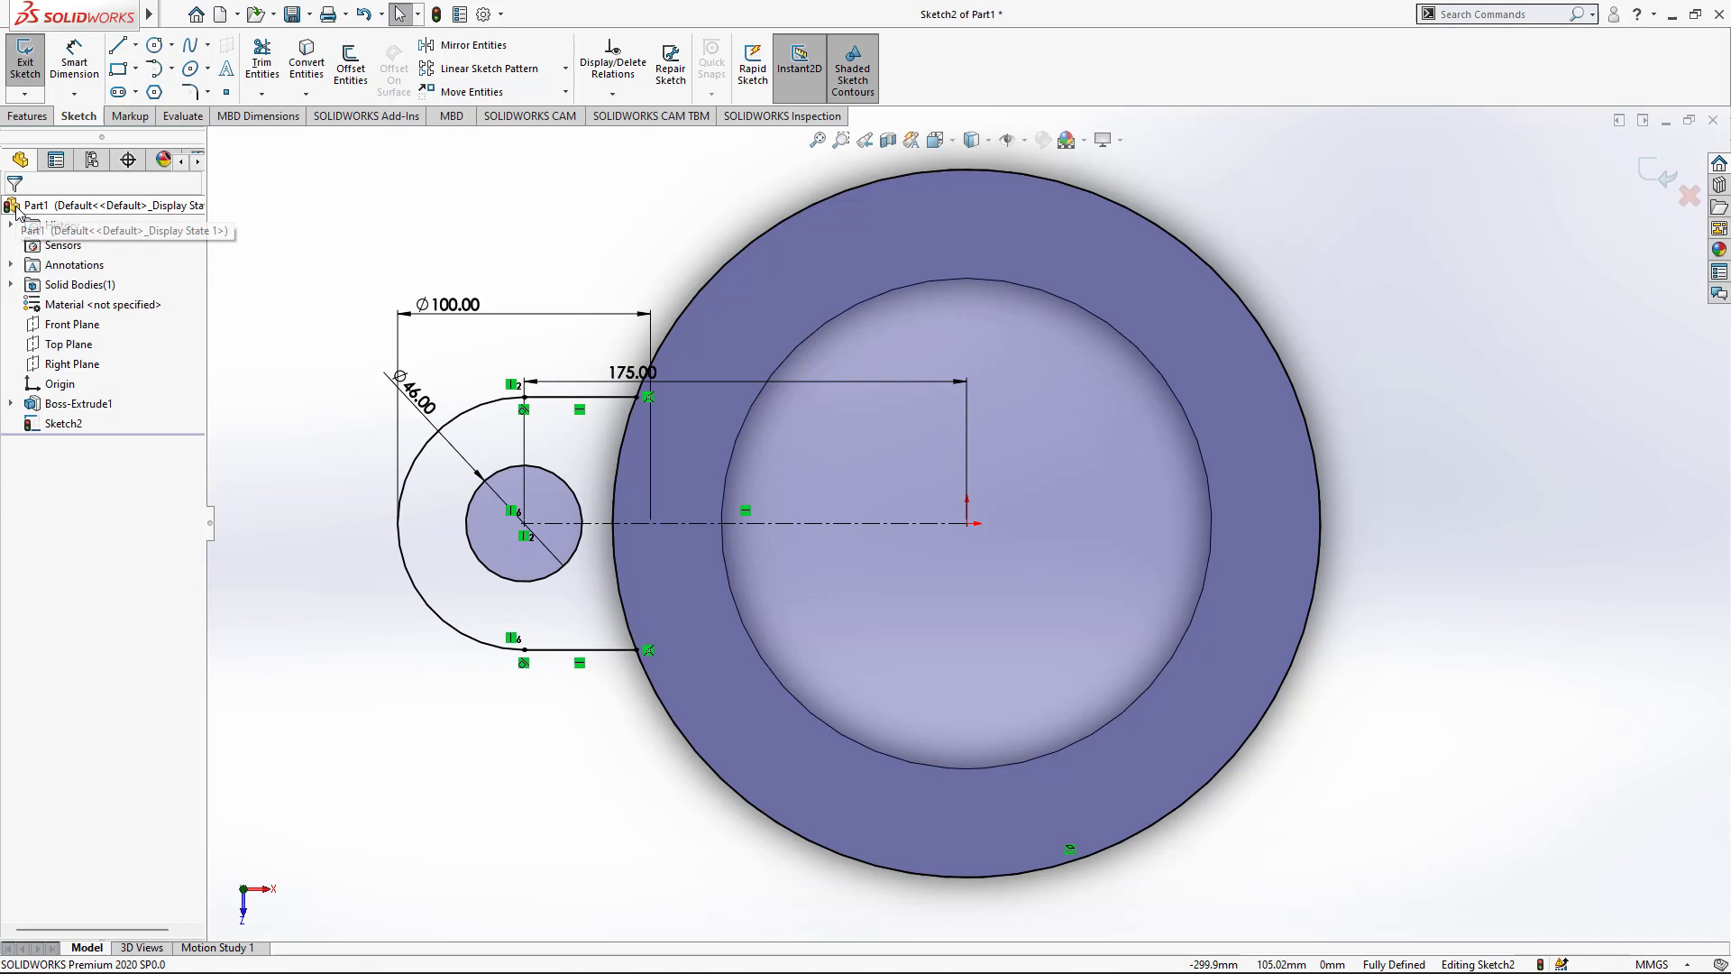
Step: Begin a circular sketch pattern on the lug arc, then cancel it
{"action": "left_click", "coordinate": [565, 69]}
{"action": "left_click", "coordinate": [527, 114]}
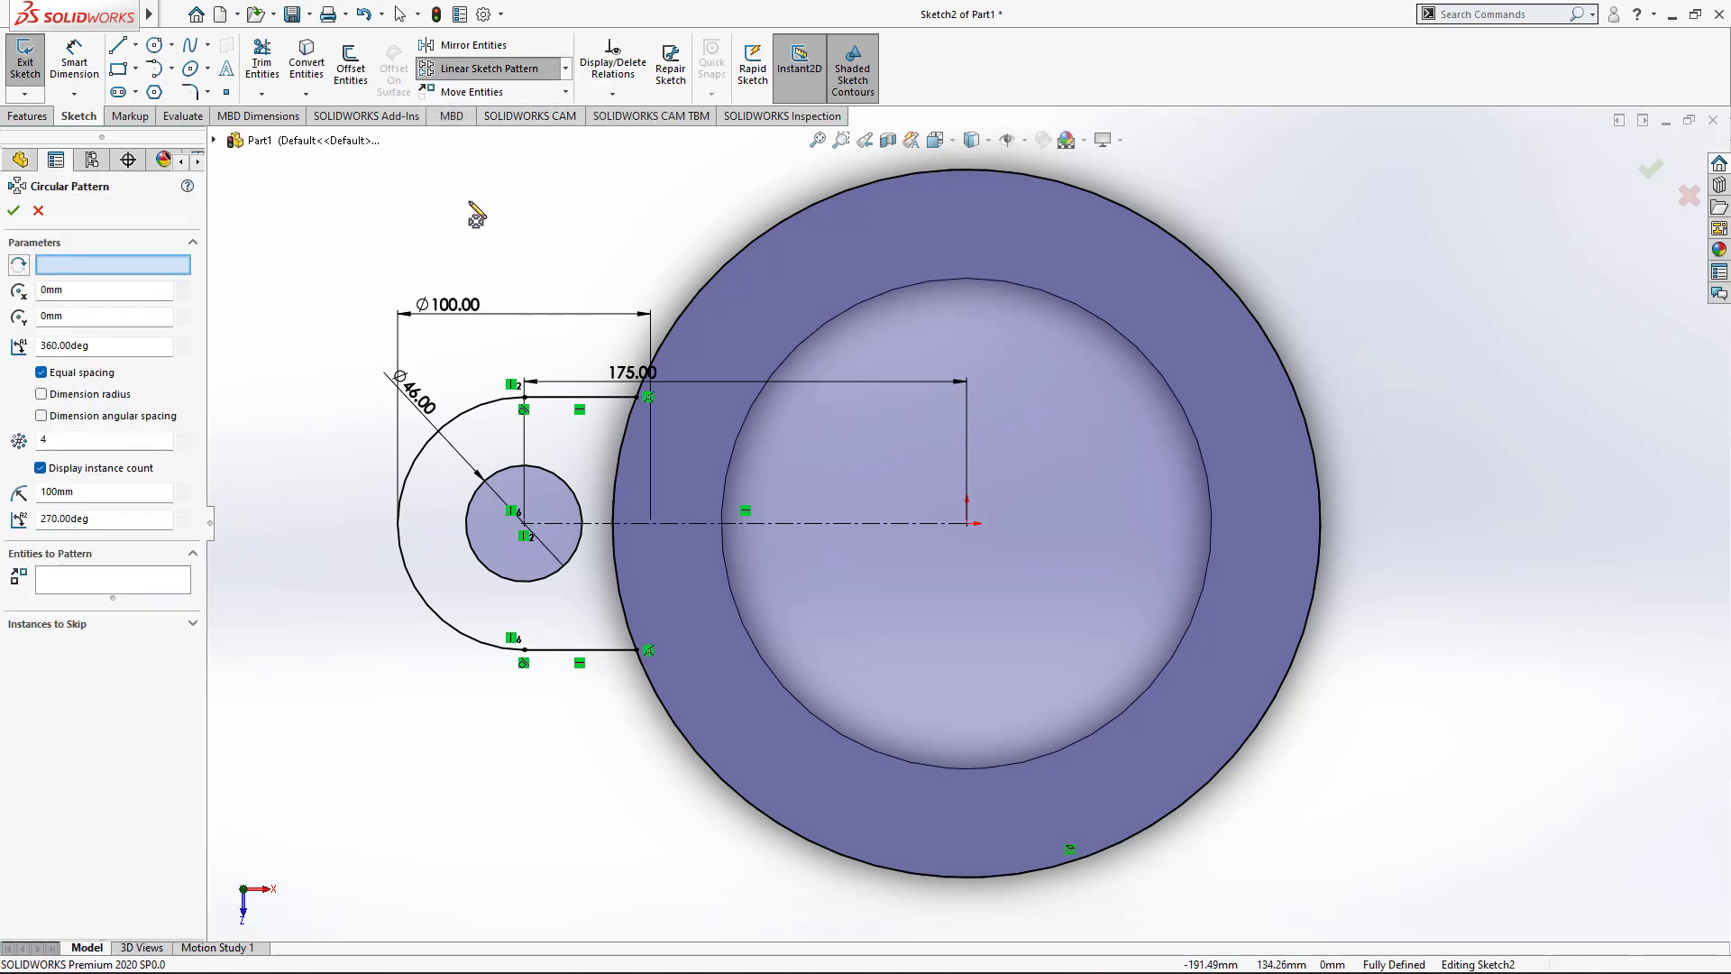
{"action": "left_click", "coordinate": [471, 413]}
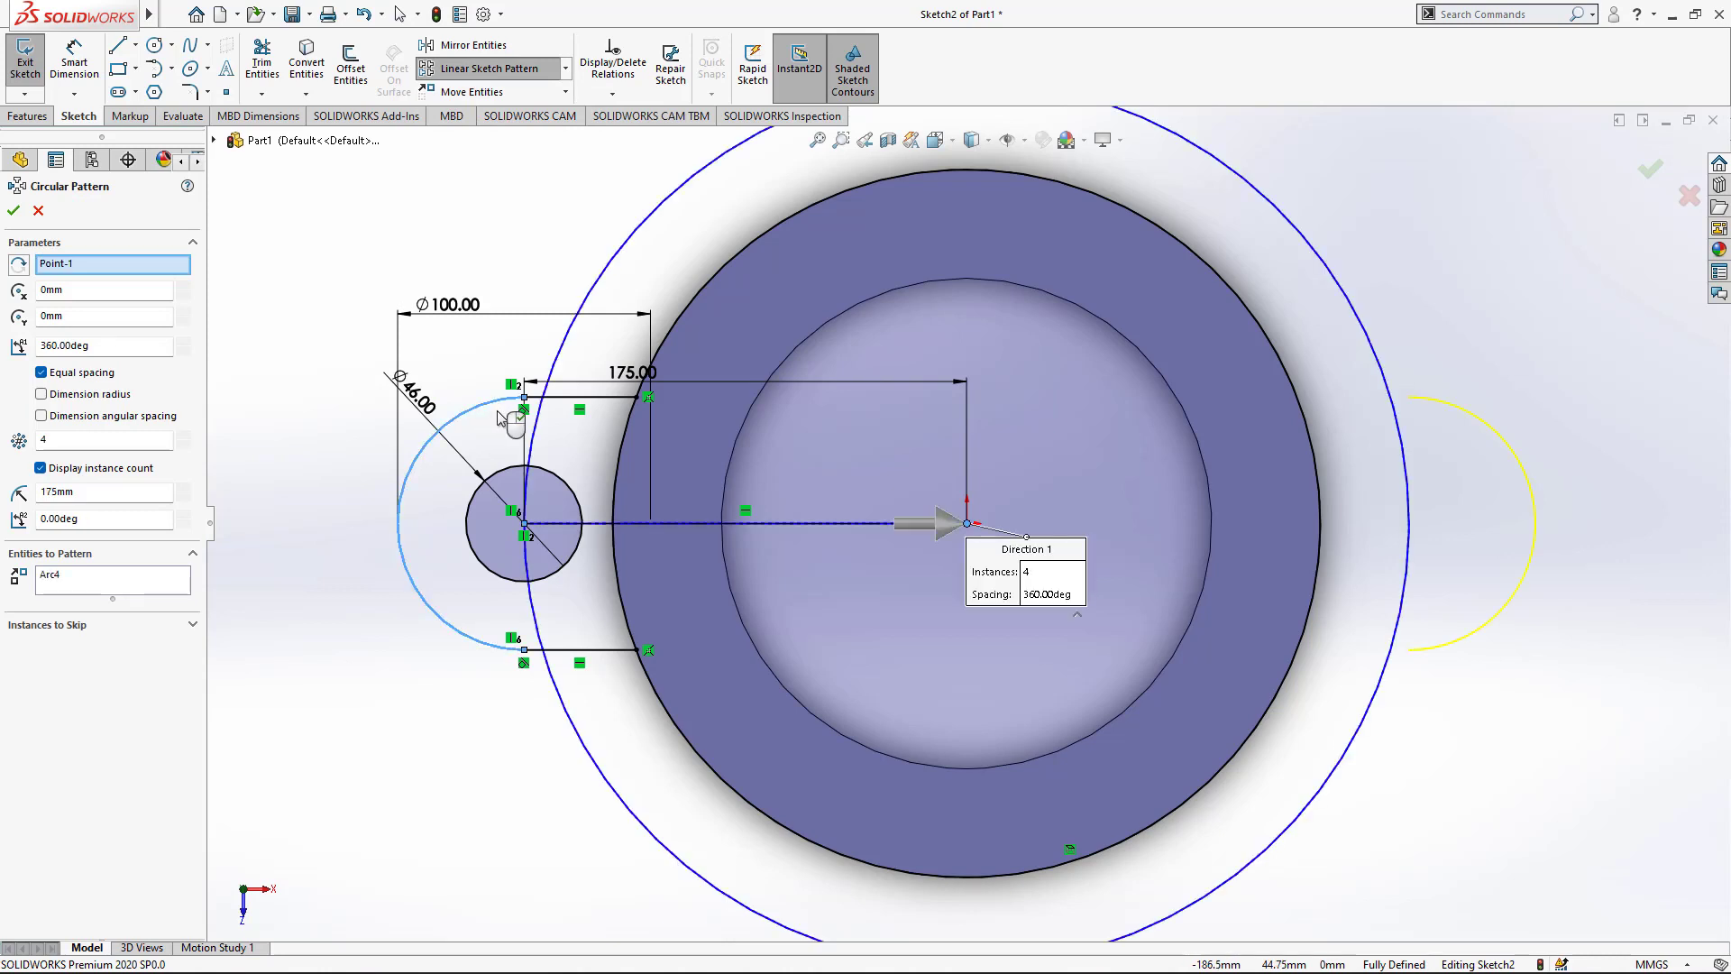
{"action": "key", "text": "Escape"}
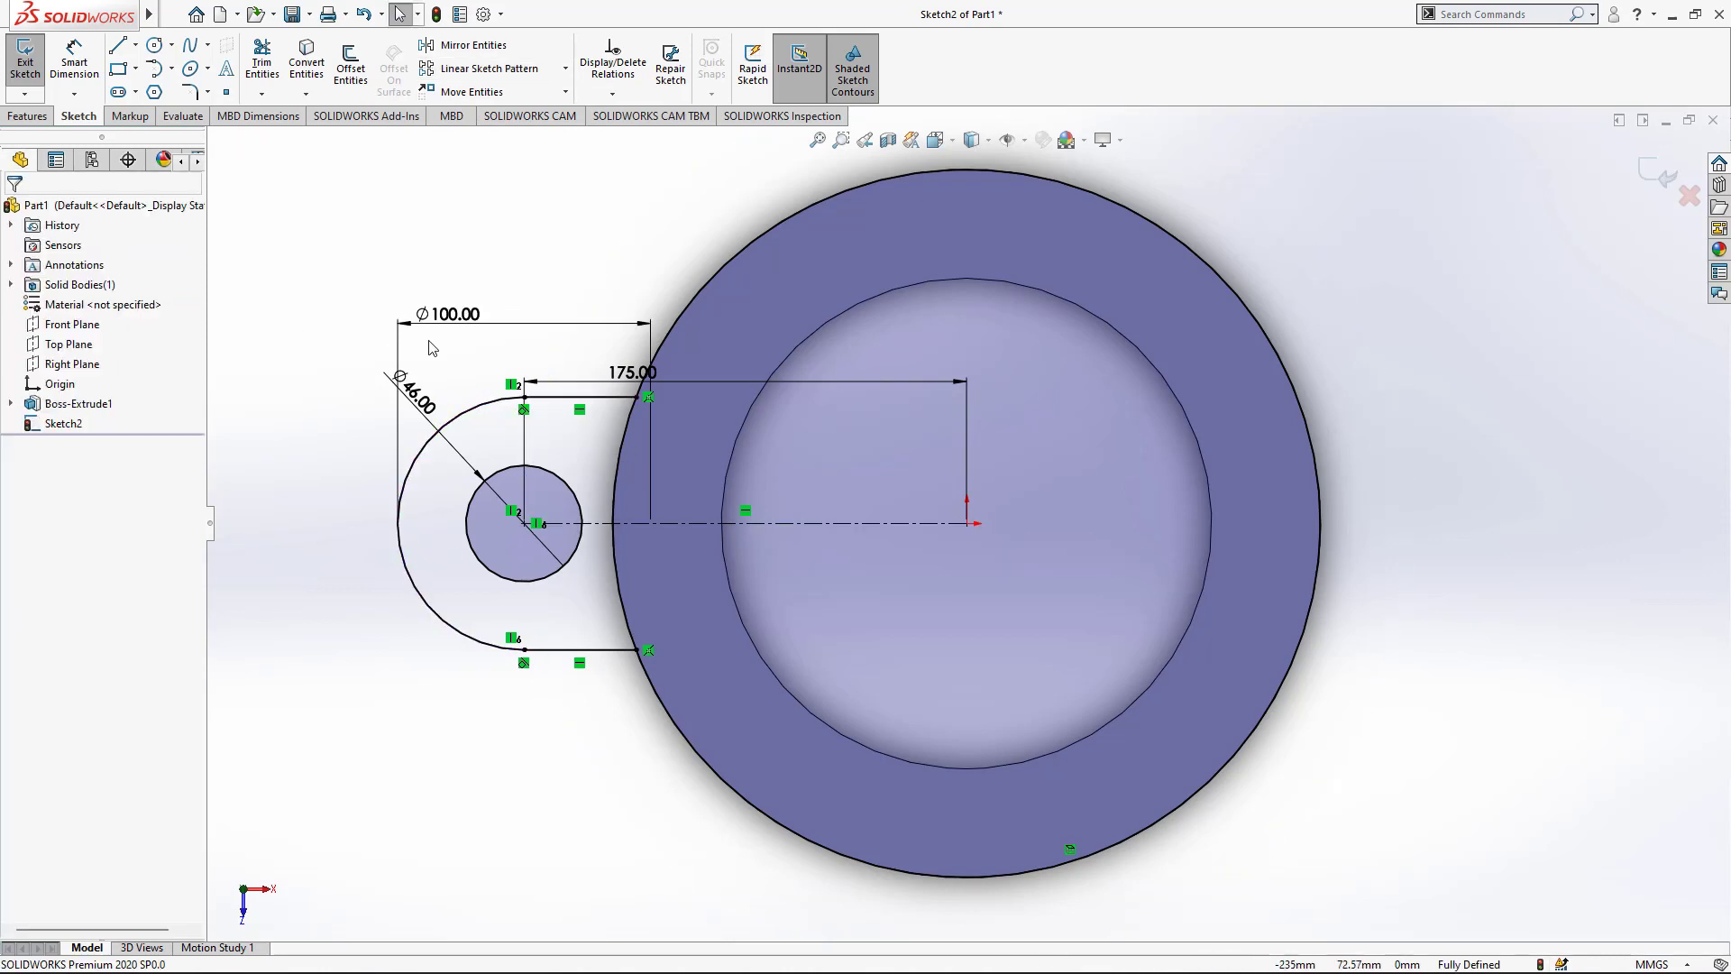
Step: Circular-pattern the lug arc, both lines and Ø46 hole 3 times around the origin
{"action": "left_click", "coordinate": [565, 68]}
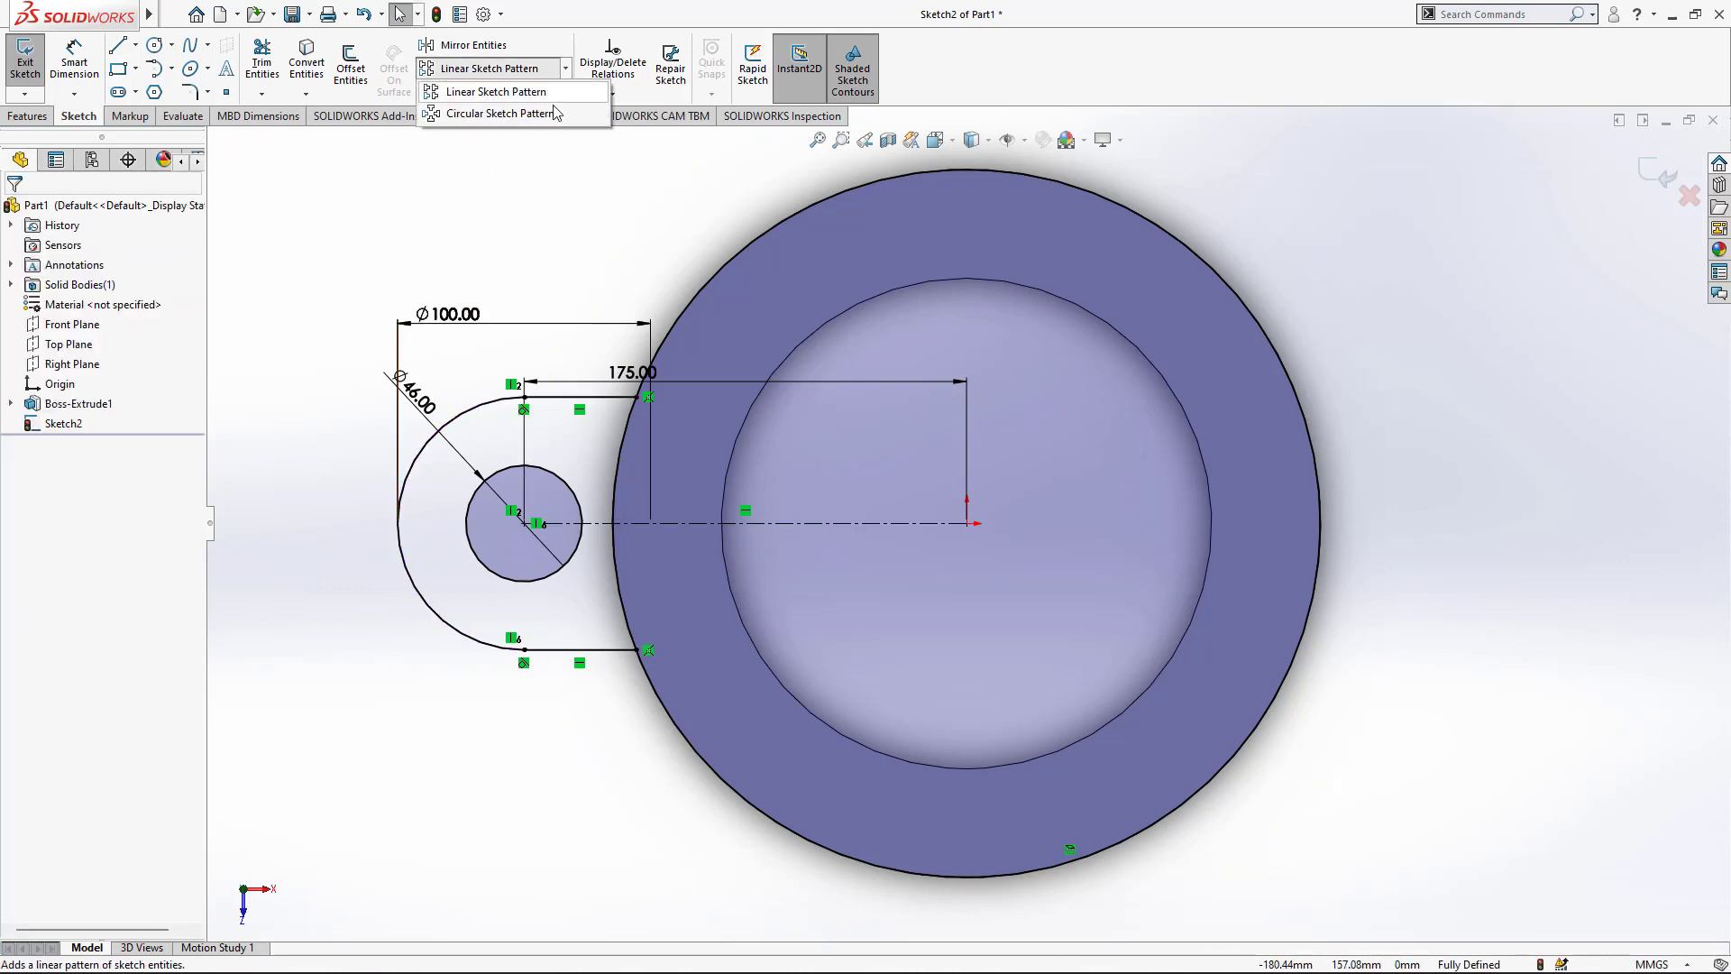
{"action": "left_click", "coordinate": [555, 113]}
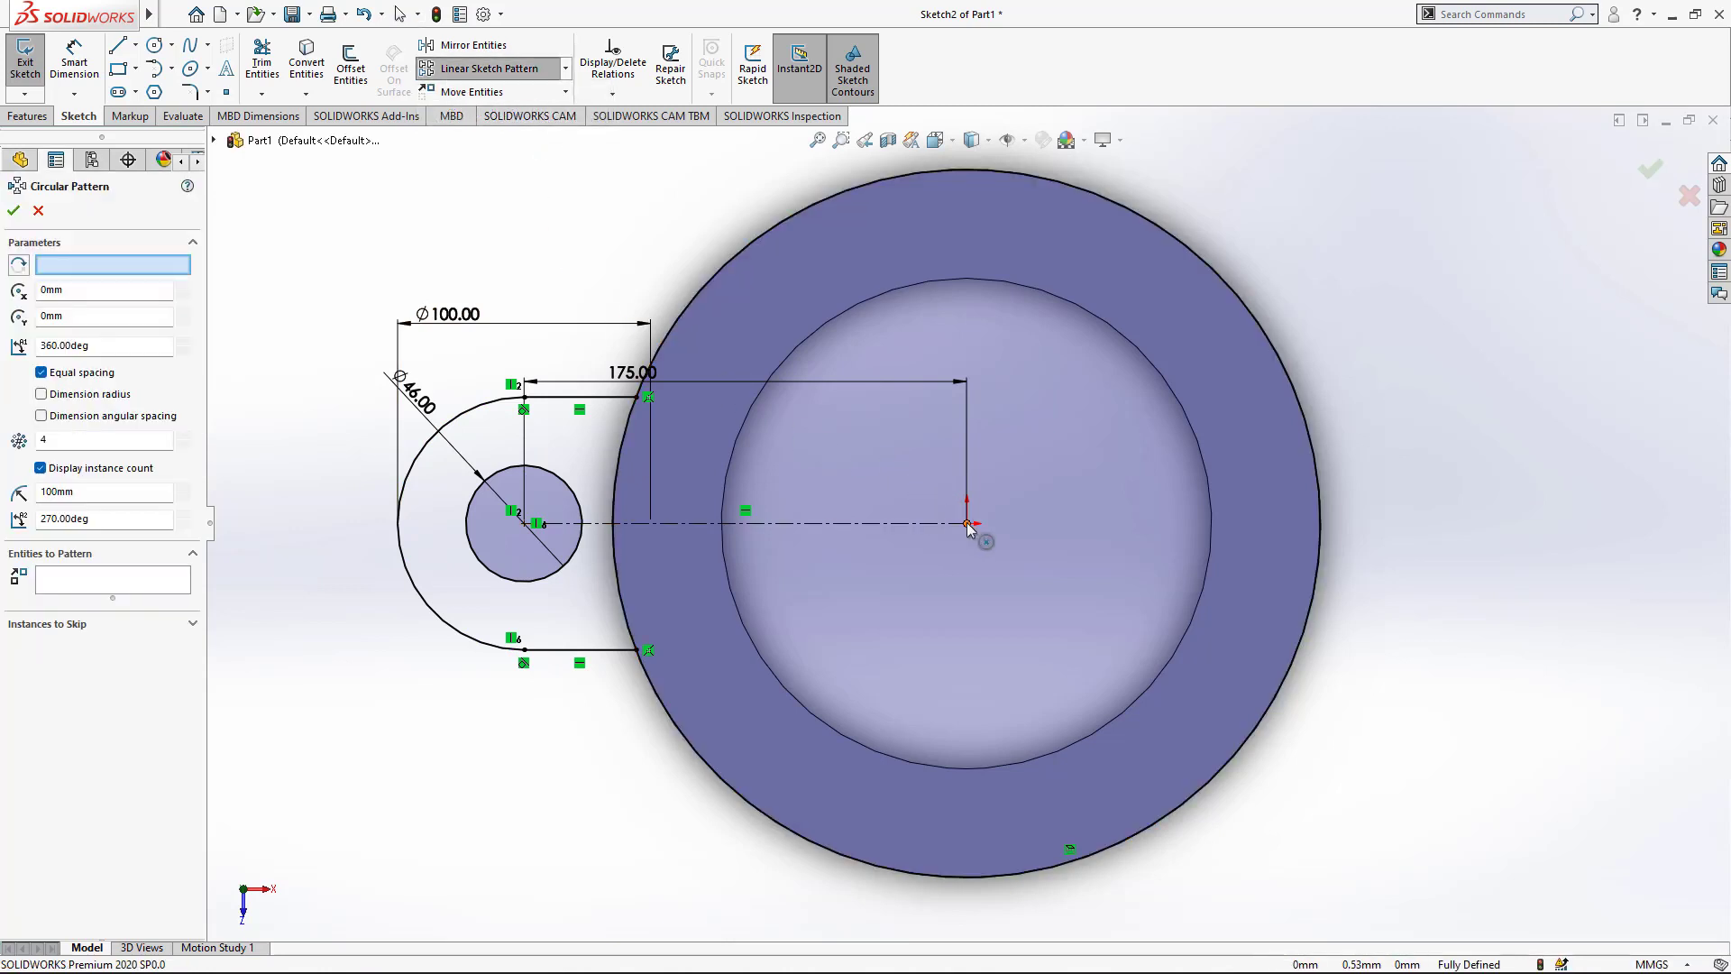
{"action": "left_click", "coordinate": [102, 580]}
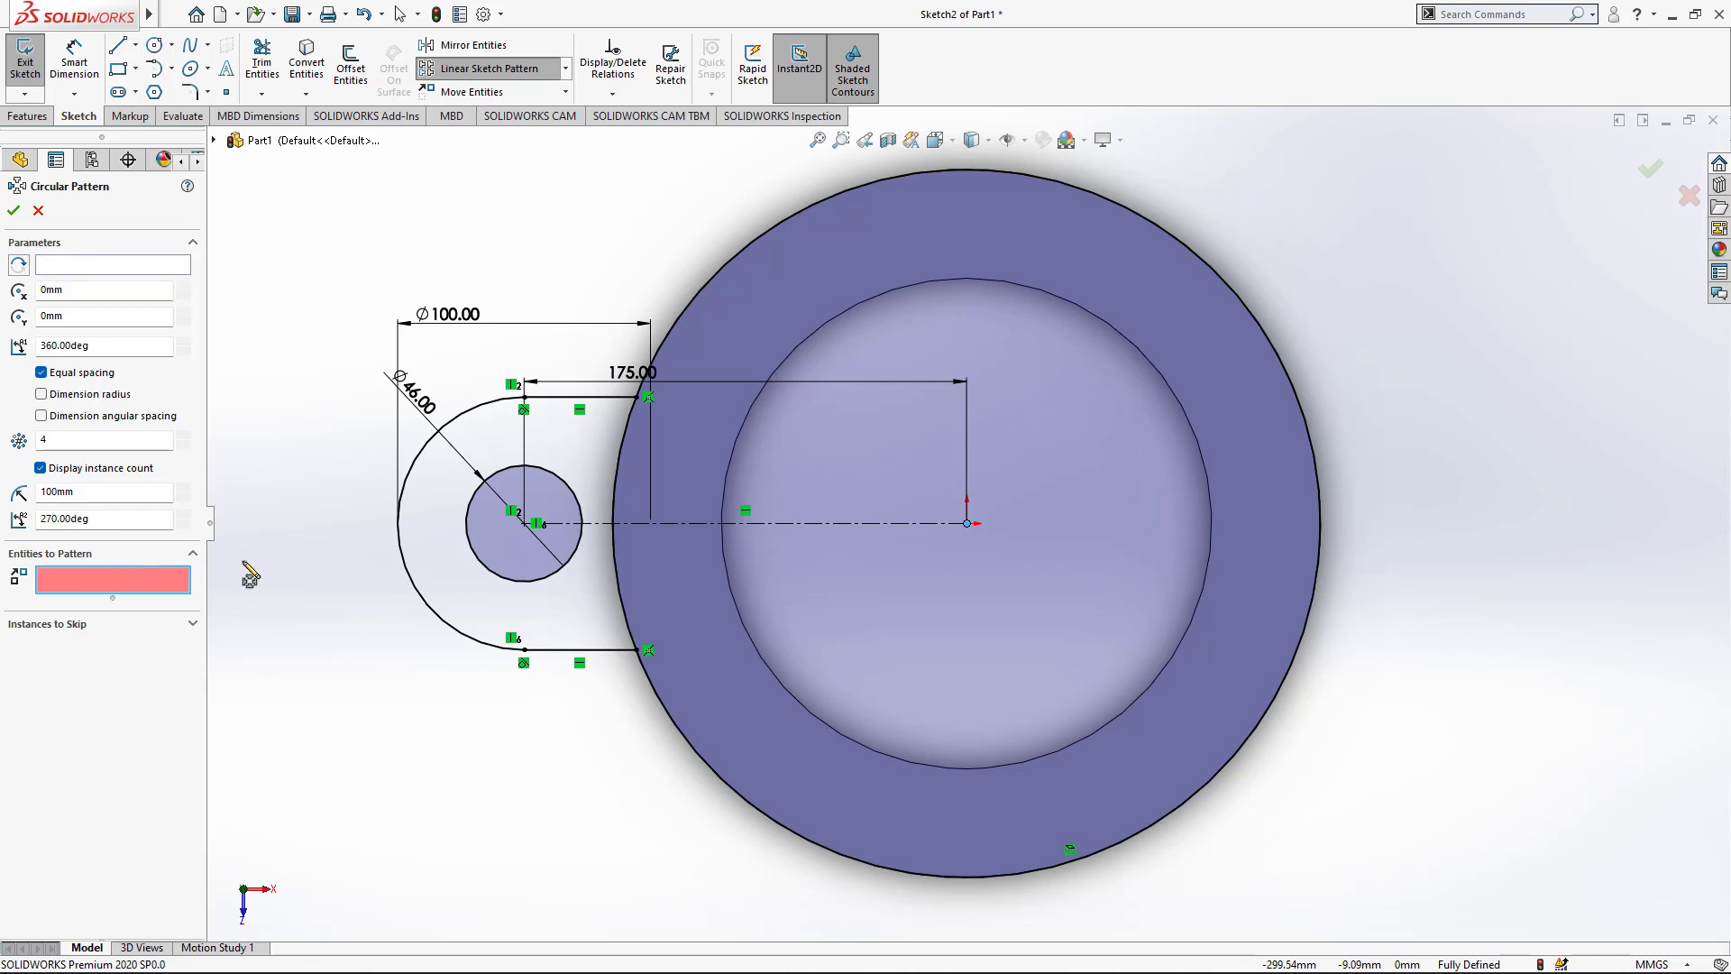
{"action": "left_click", "coordinate": [532, 402]}
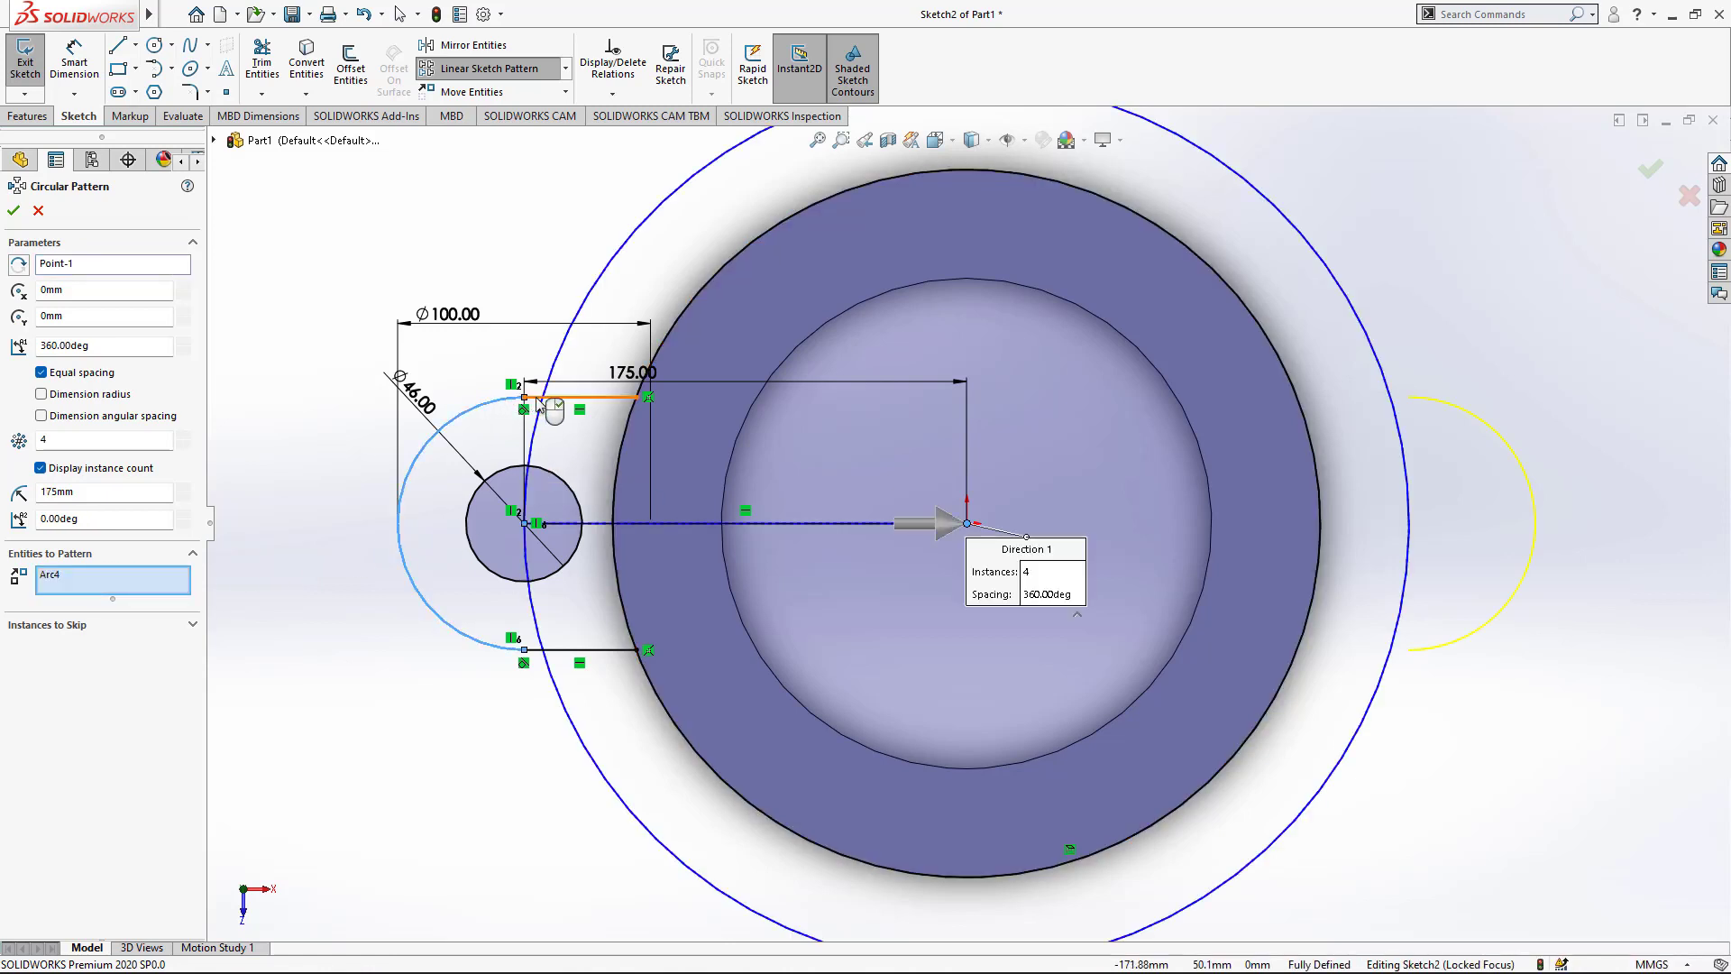
{"action": "left_click", "coordinate": [556, 402]}
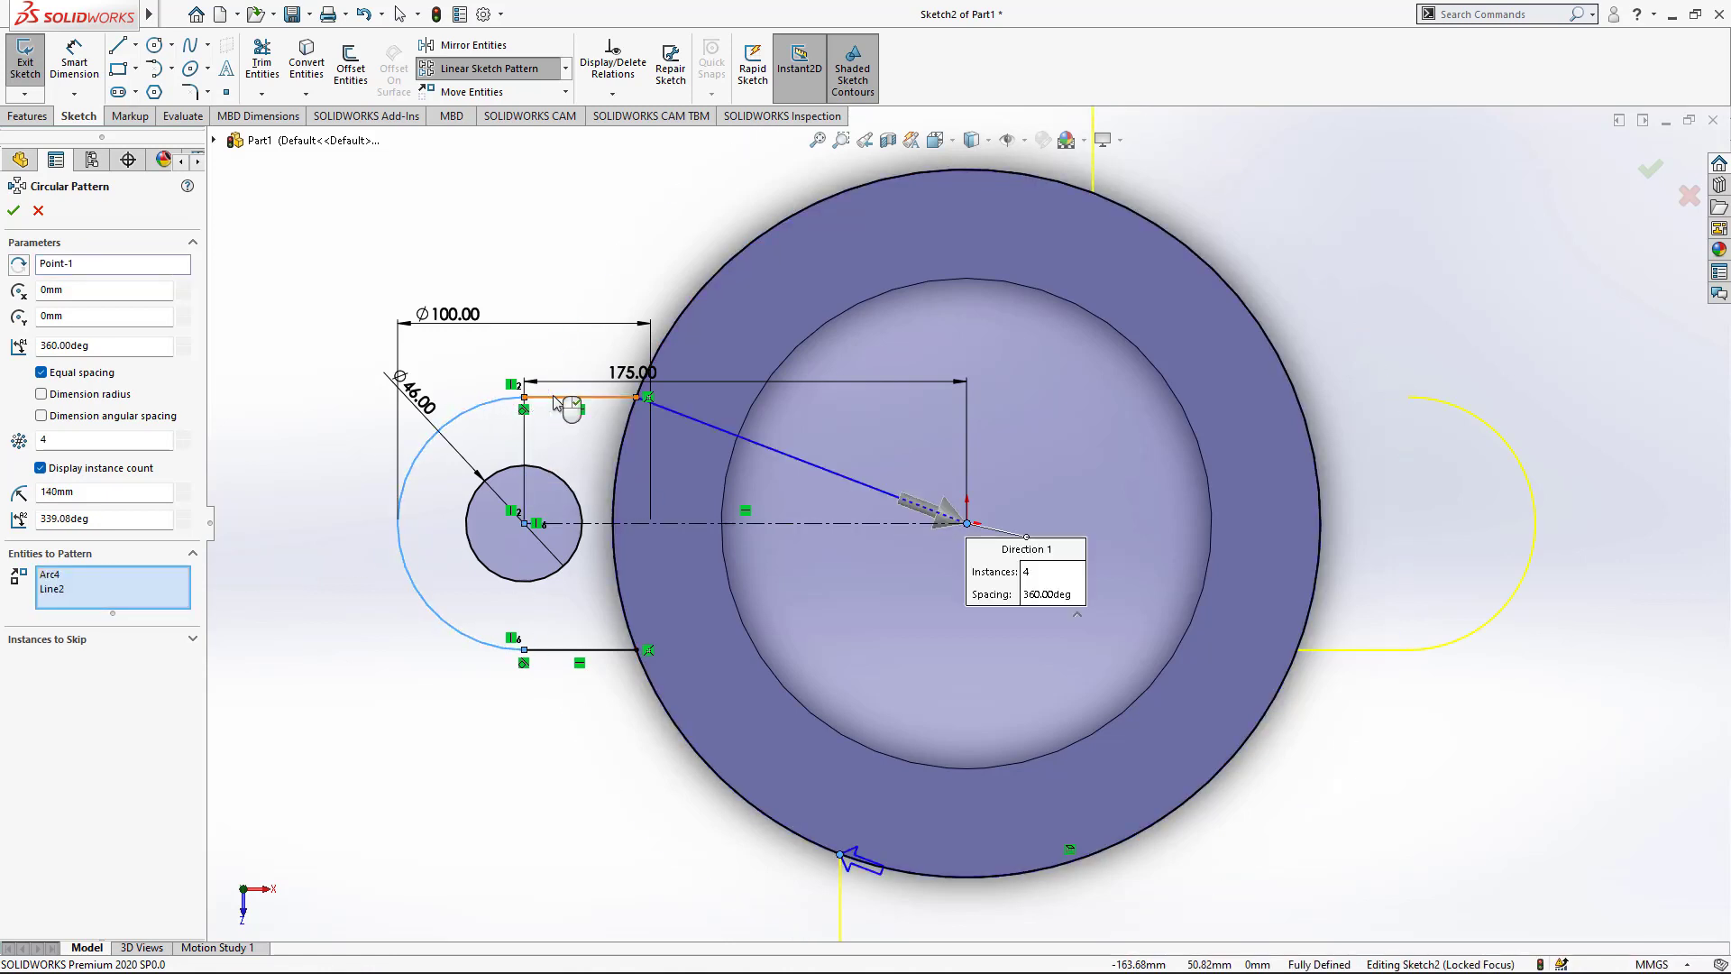
{"action": "left_click", "coordinate": [563, 649]}
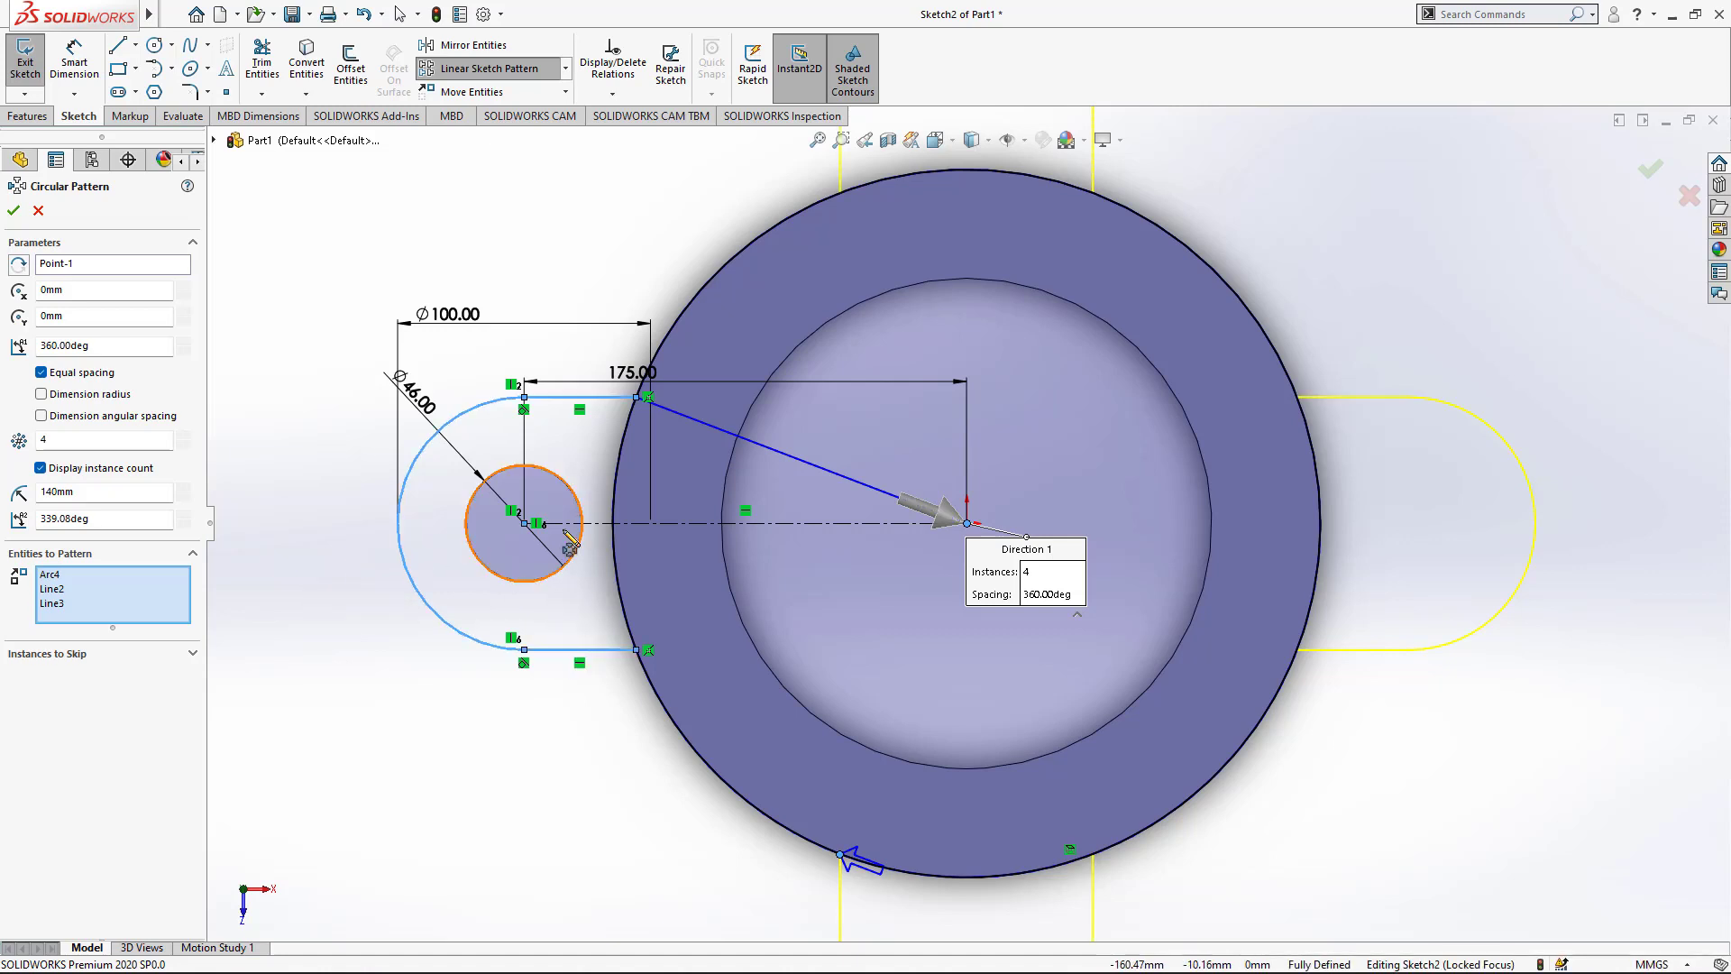
{"action": "left_click", "coordinate": [570, 489]}
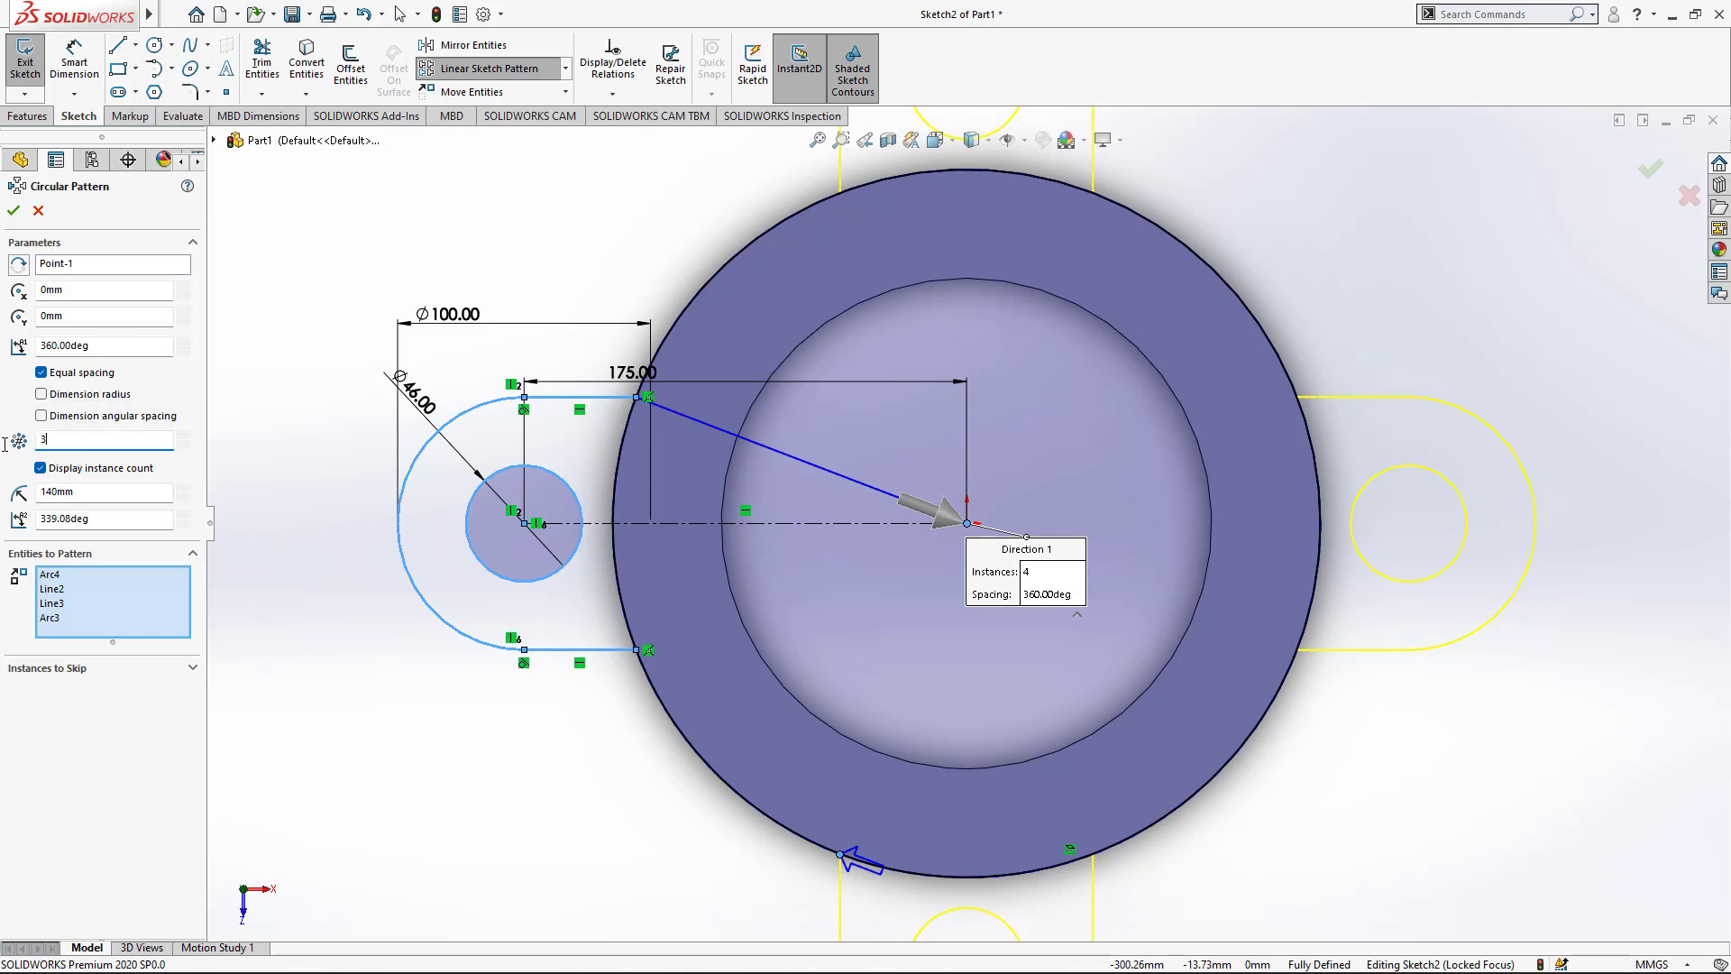
{"action": "type", "text": "3"}
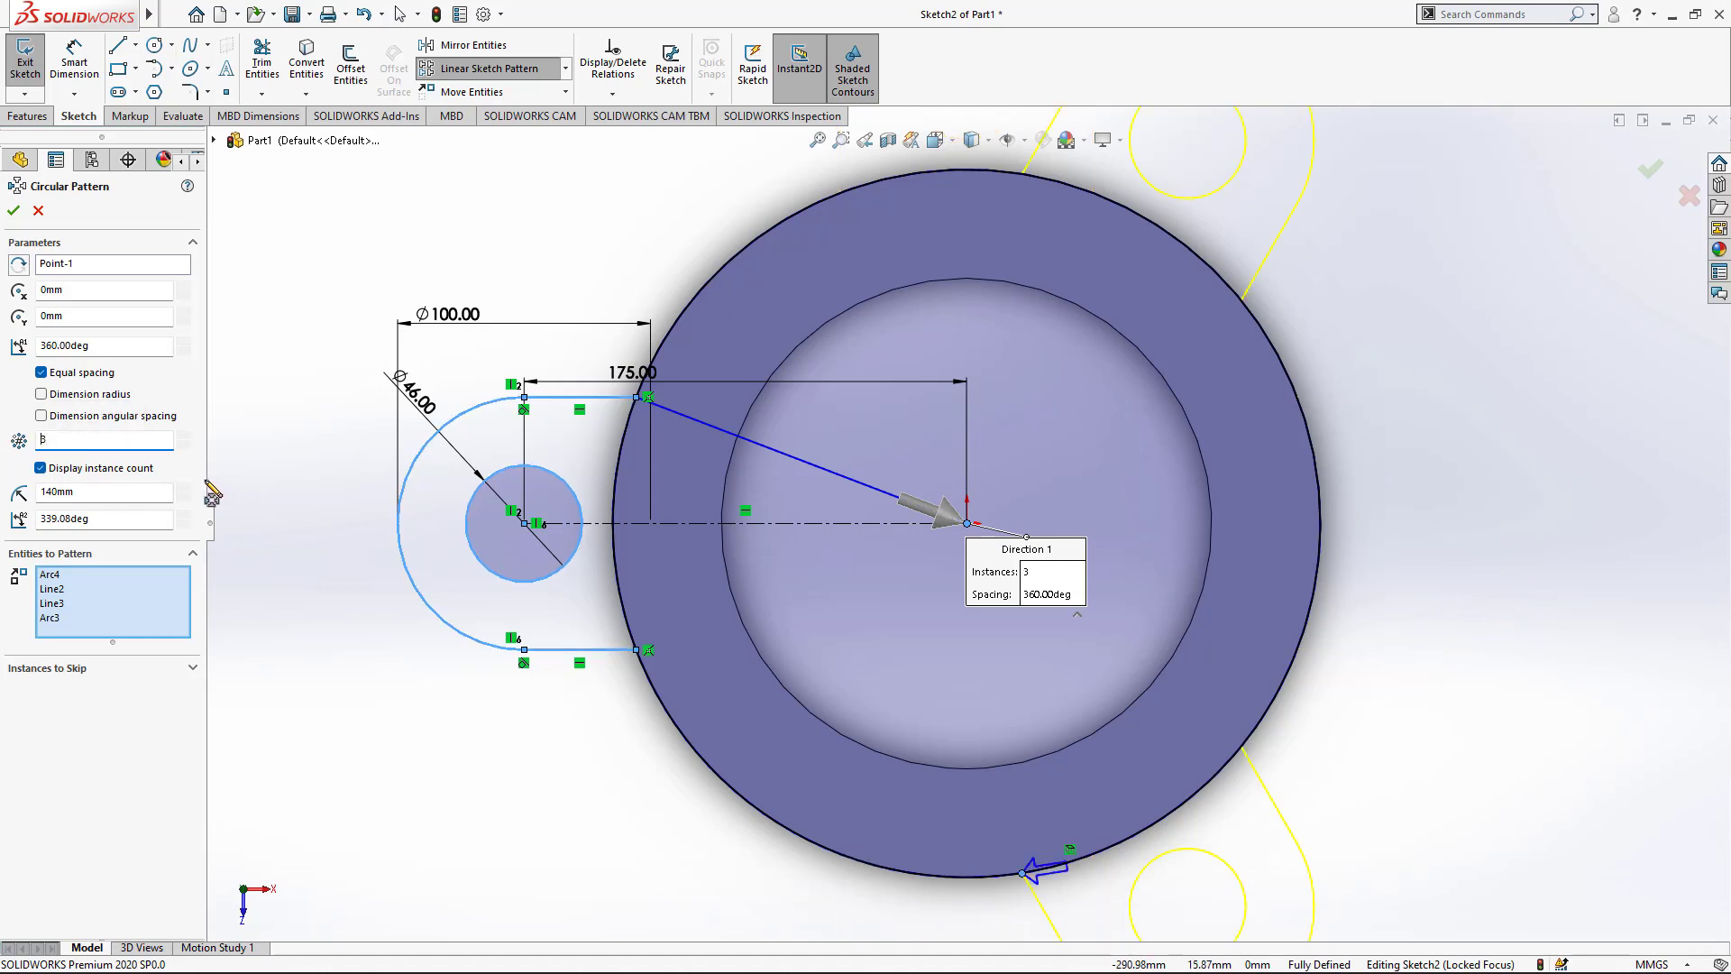
{"action": "left_click", "coordinate": [12, 212]}
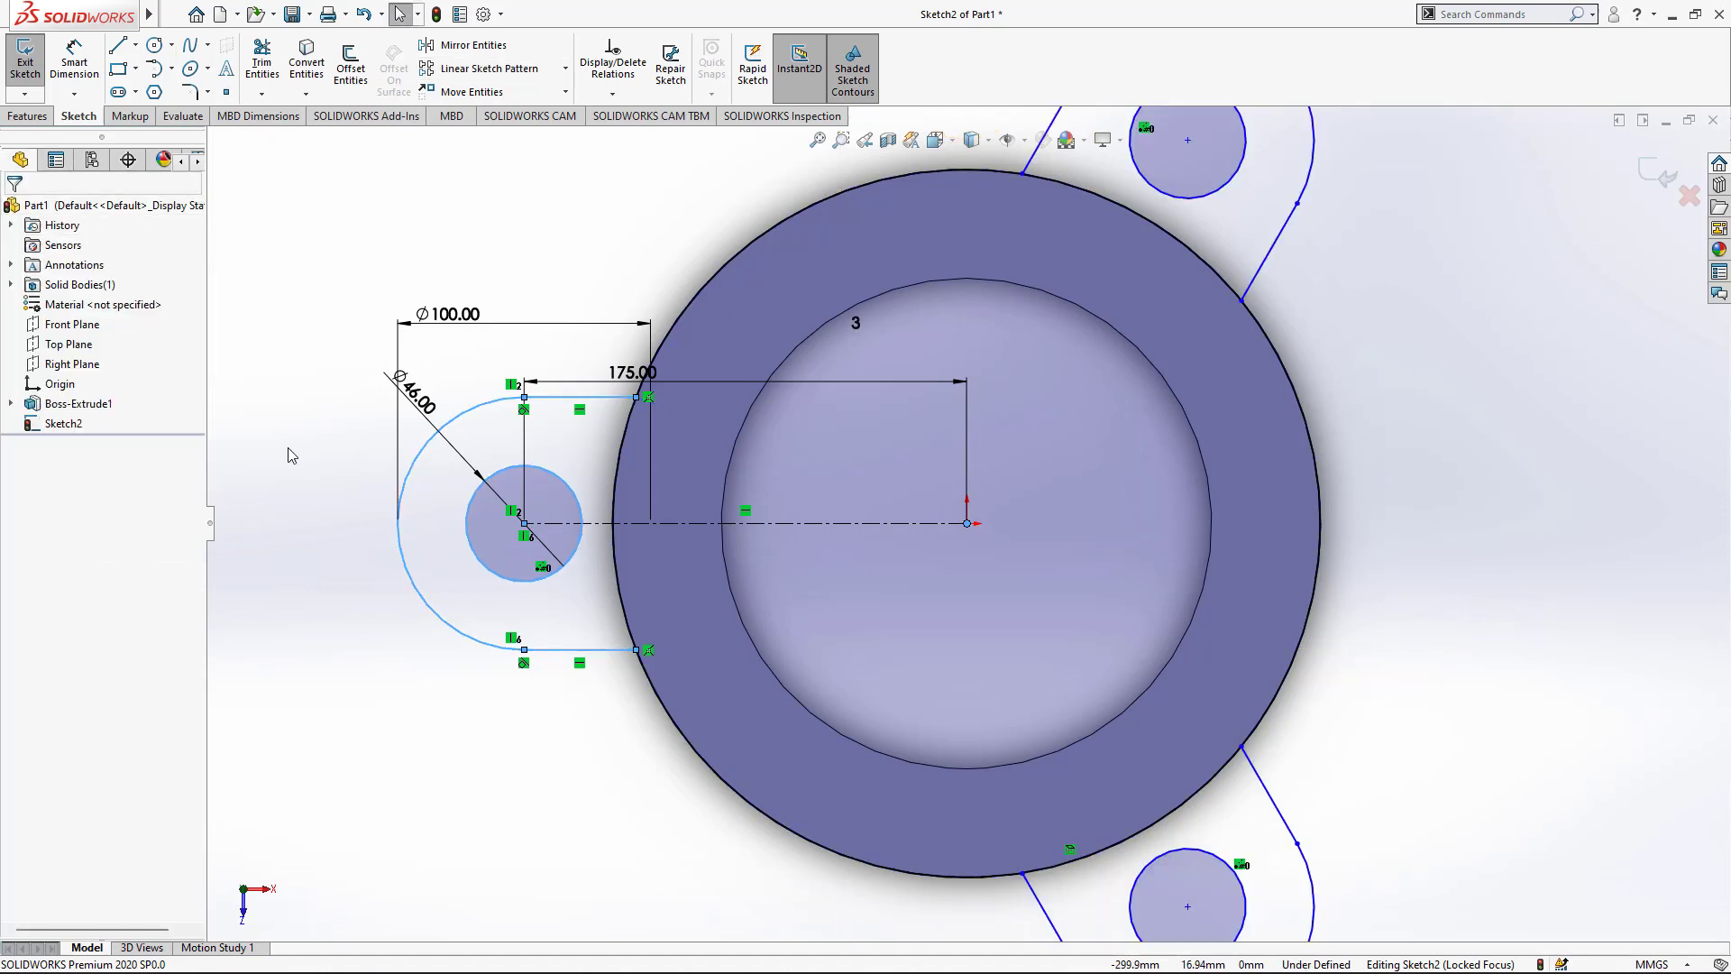
Step: Power-trim the outer-circle arcs inside each of the three lugs to close their outlines
{"action": "left_click", "coordinate": [351, 607]}
{"action": "left_click", "coordinate": [261, 61]}
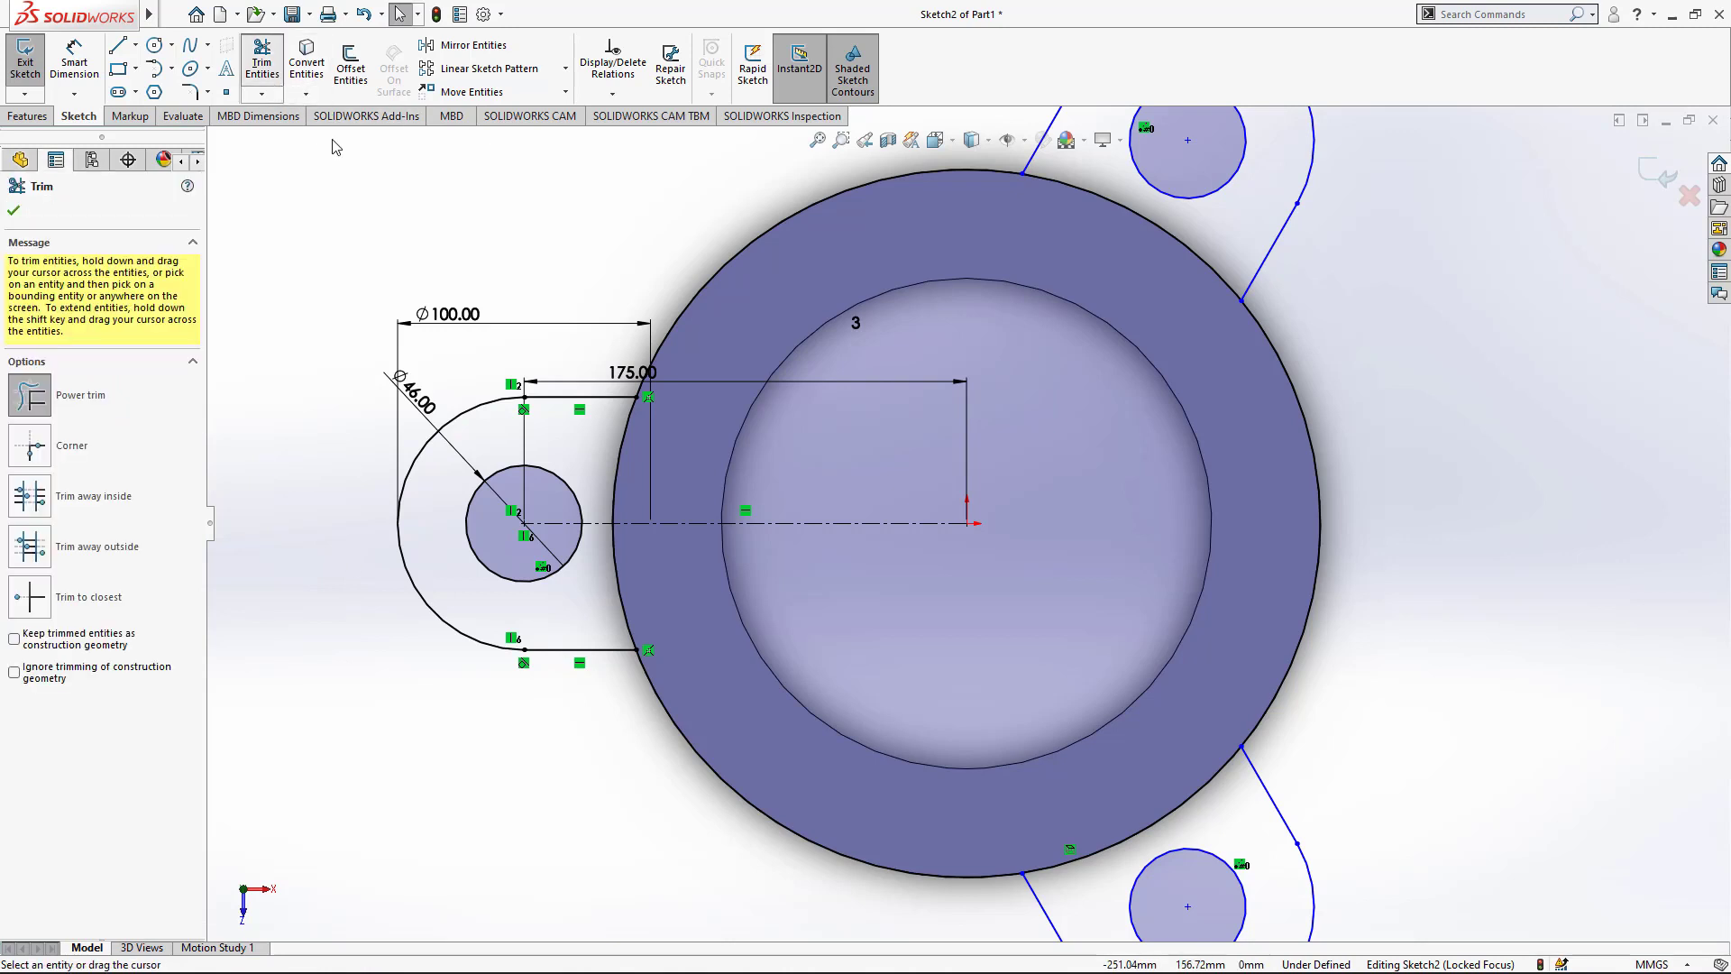
{"action": "left_click_drag", "start_coordinate": [695, 831], "coordinate": [742, 785]}
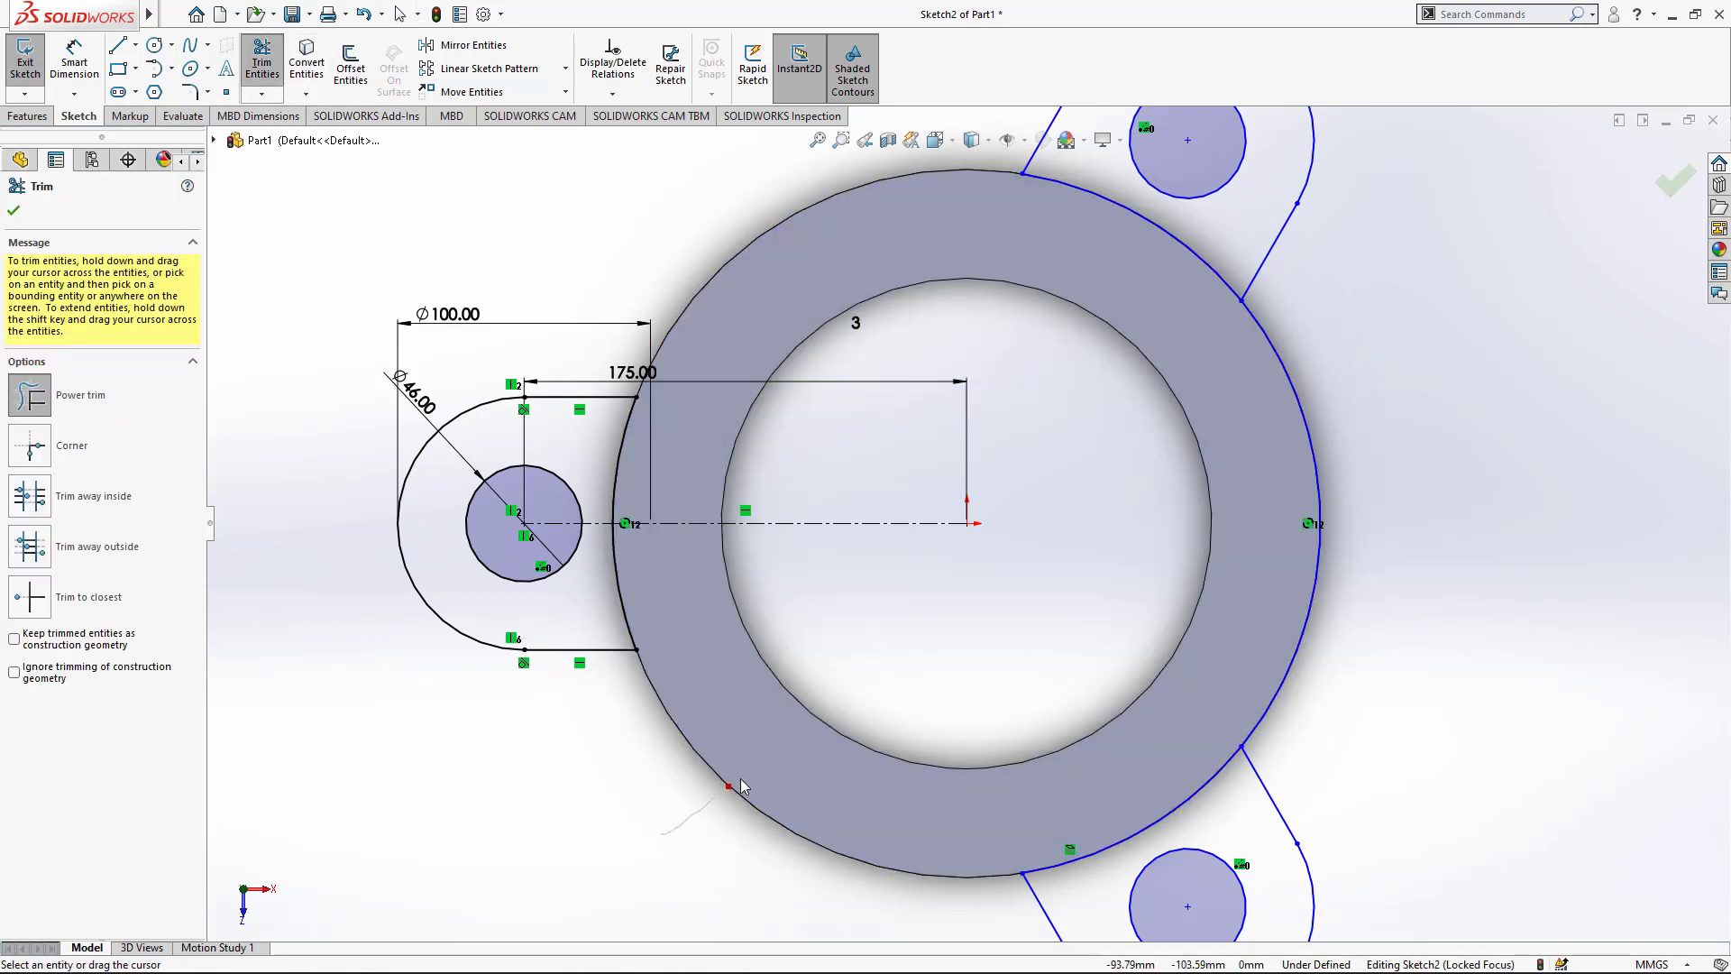
{"action": "left_click_drag", "start_coordinate": [1314, 470], "coordinate": [1246, 527]}
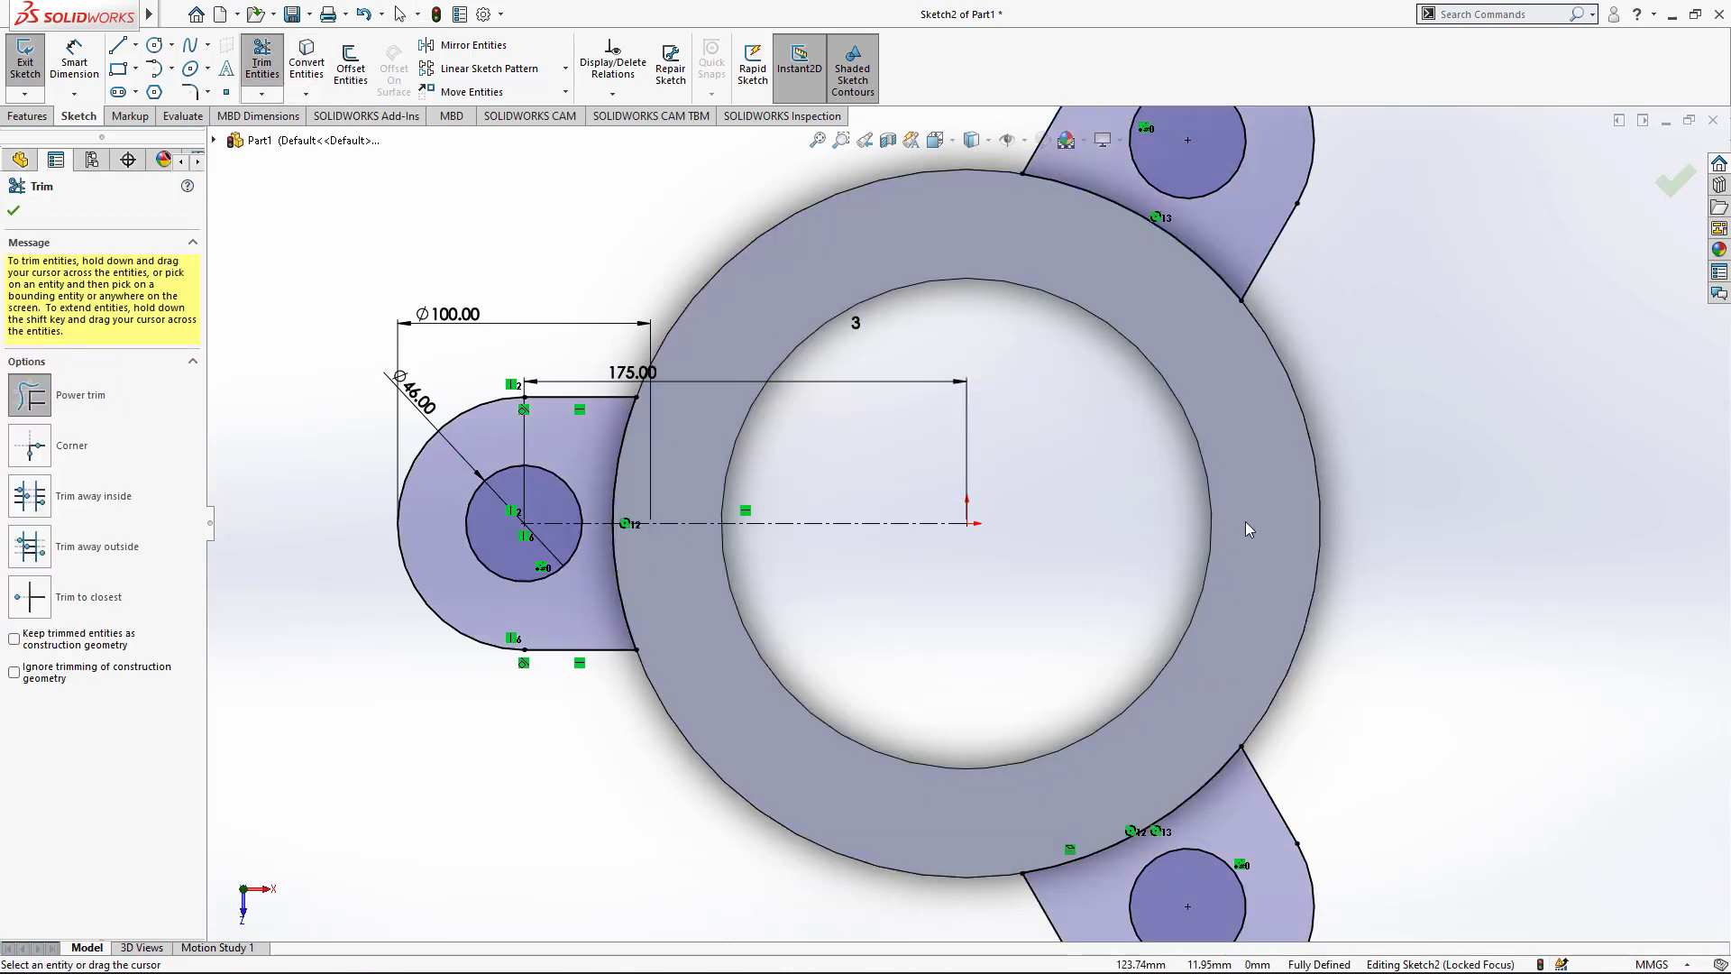
{"action": "key", "text": "f"}
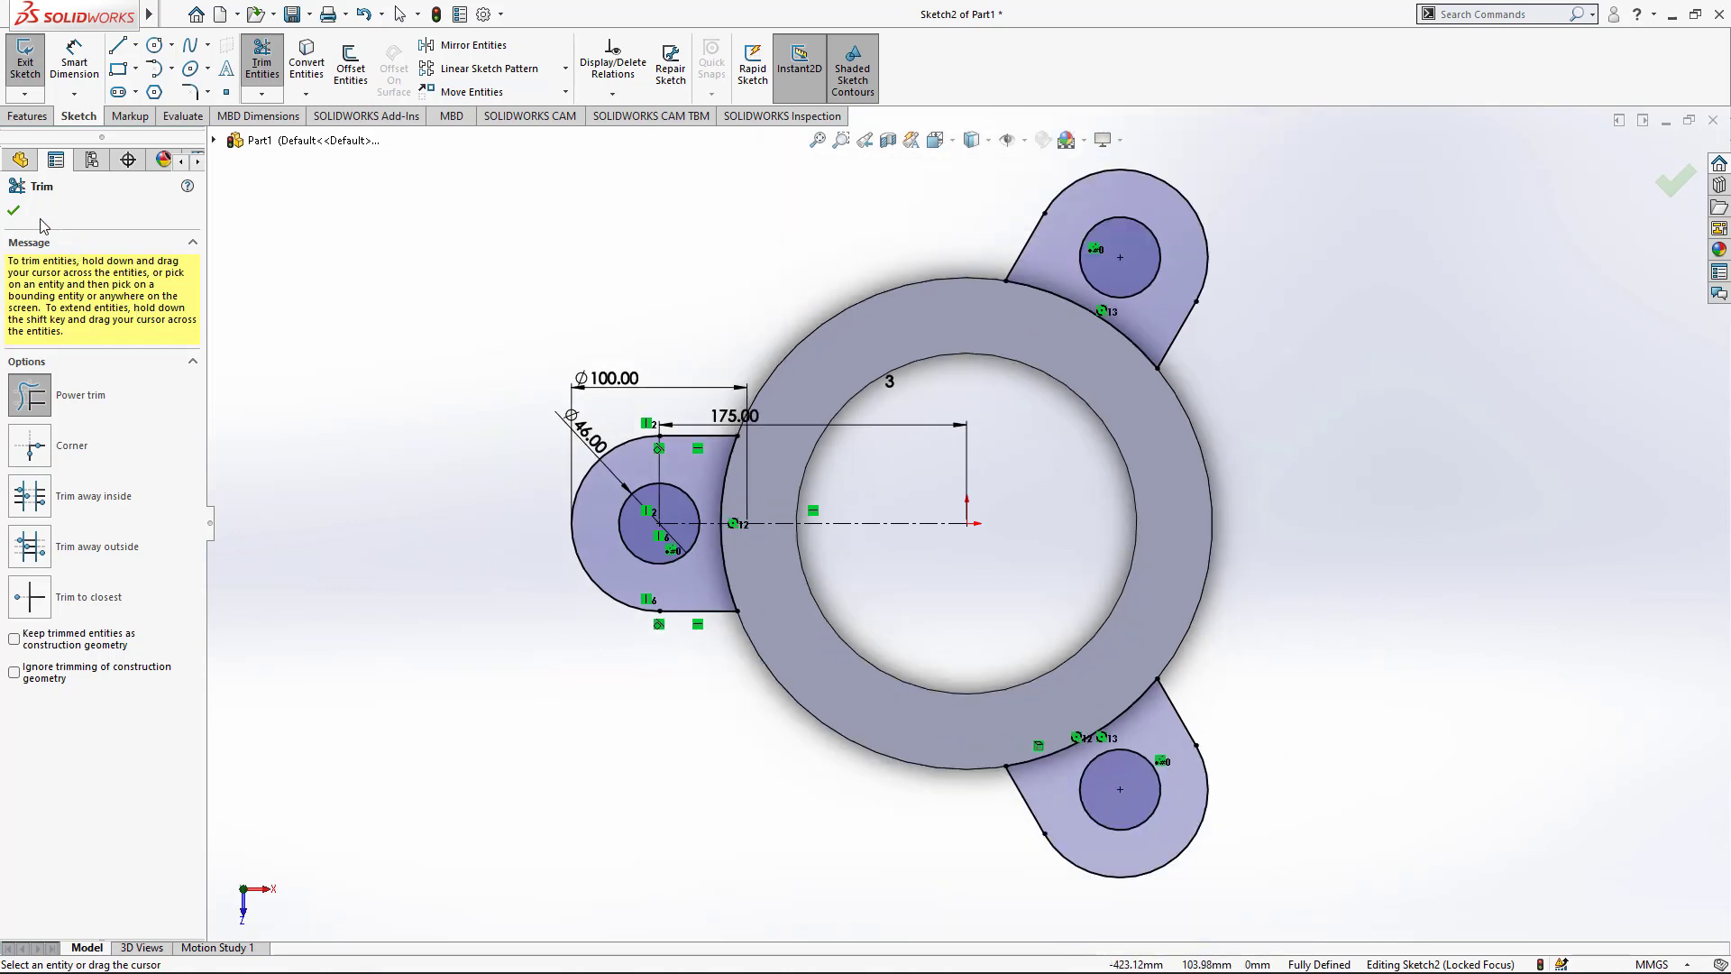
{"action": "left_click", "coordinate": [13, 211]}
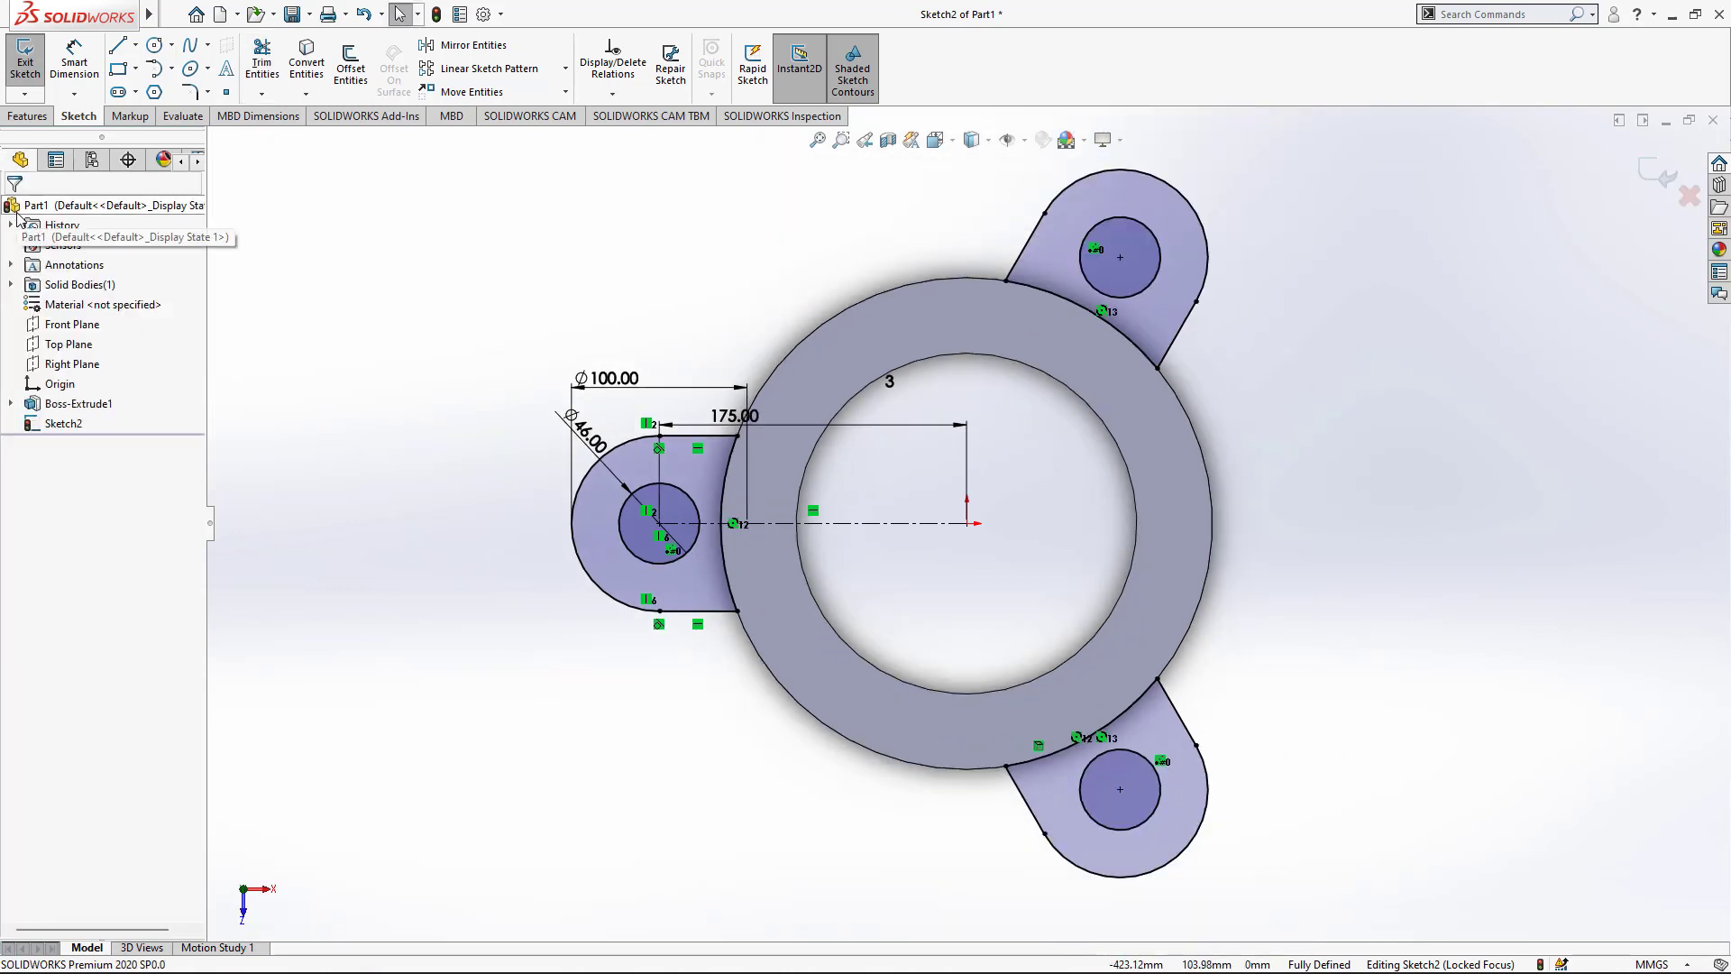
Step: Extrude the holed lug sketch downward 23 mm blind as Boss-Extrude2
{"action": "left_click", "coordinate": [27, 115]}
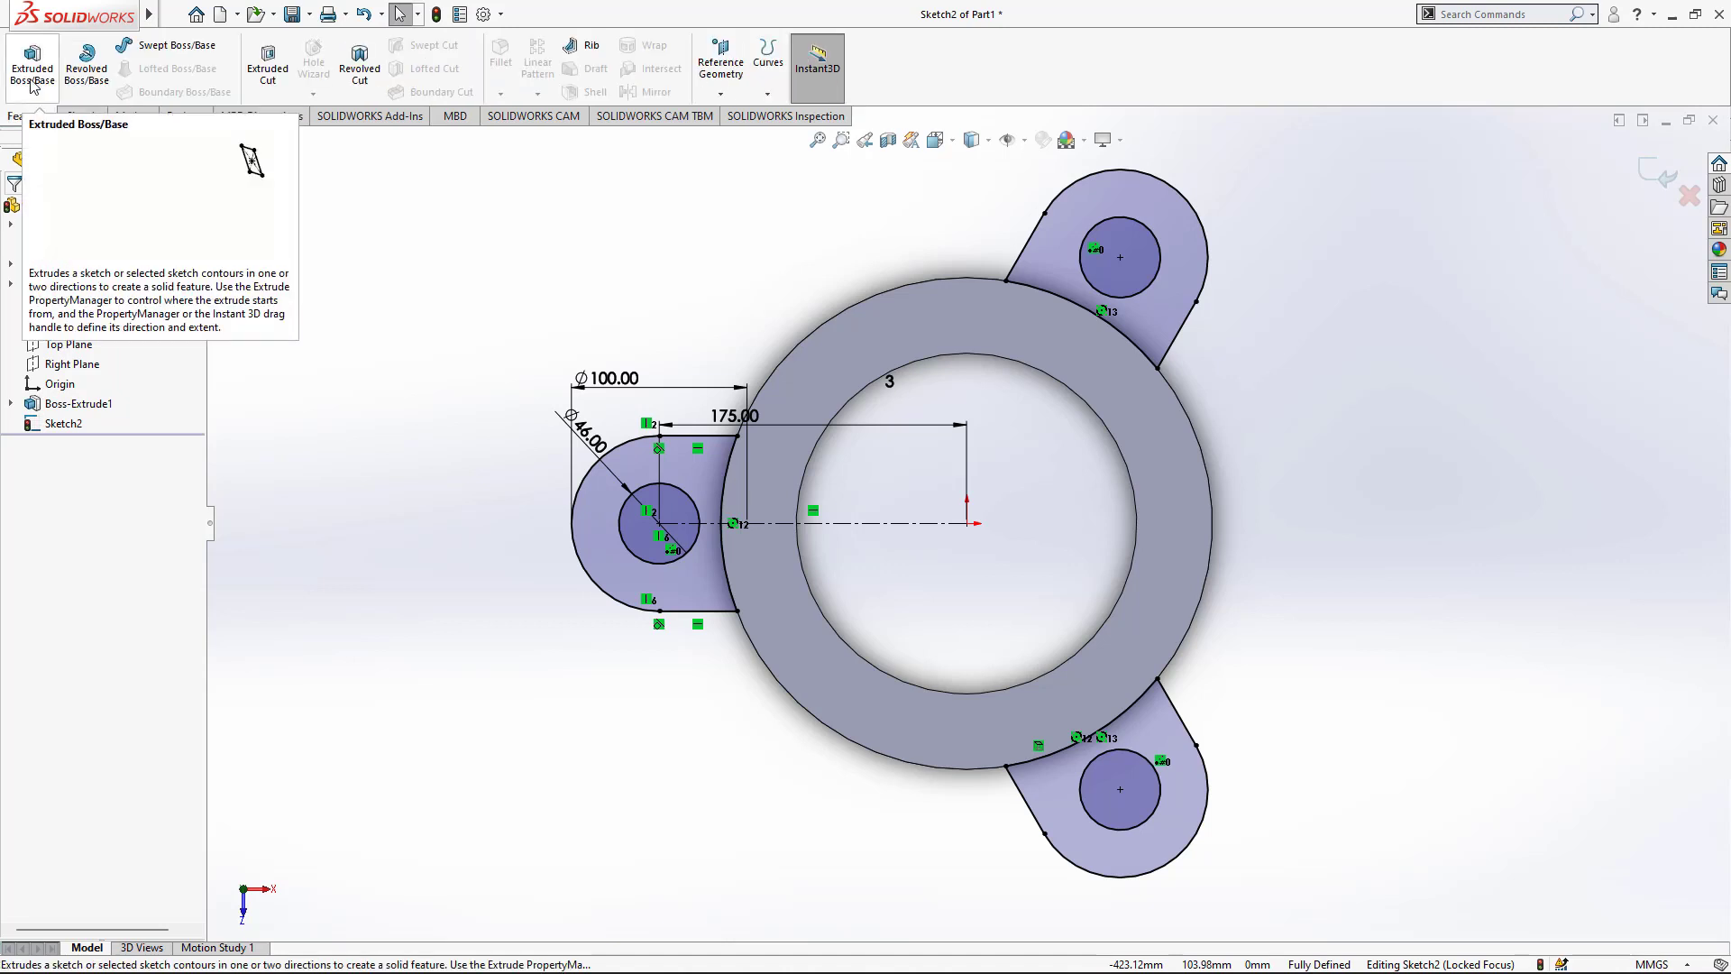
{"action": "left_click", "coordinate": [32, 65]}
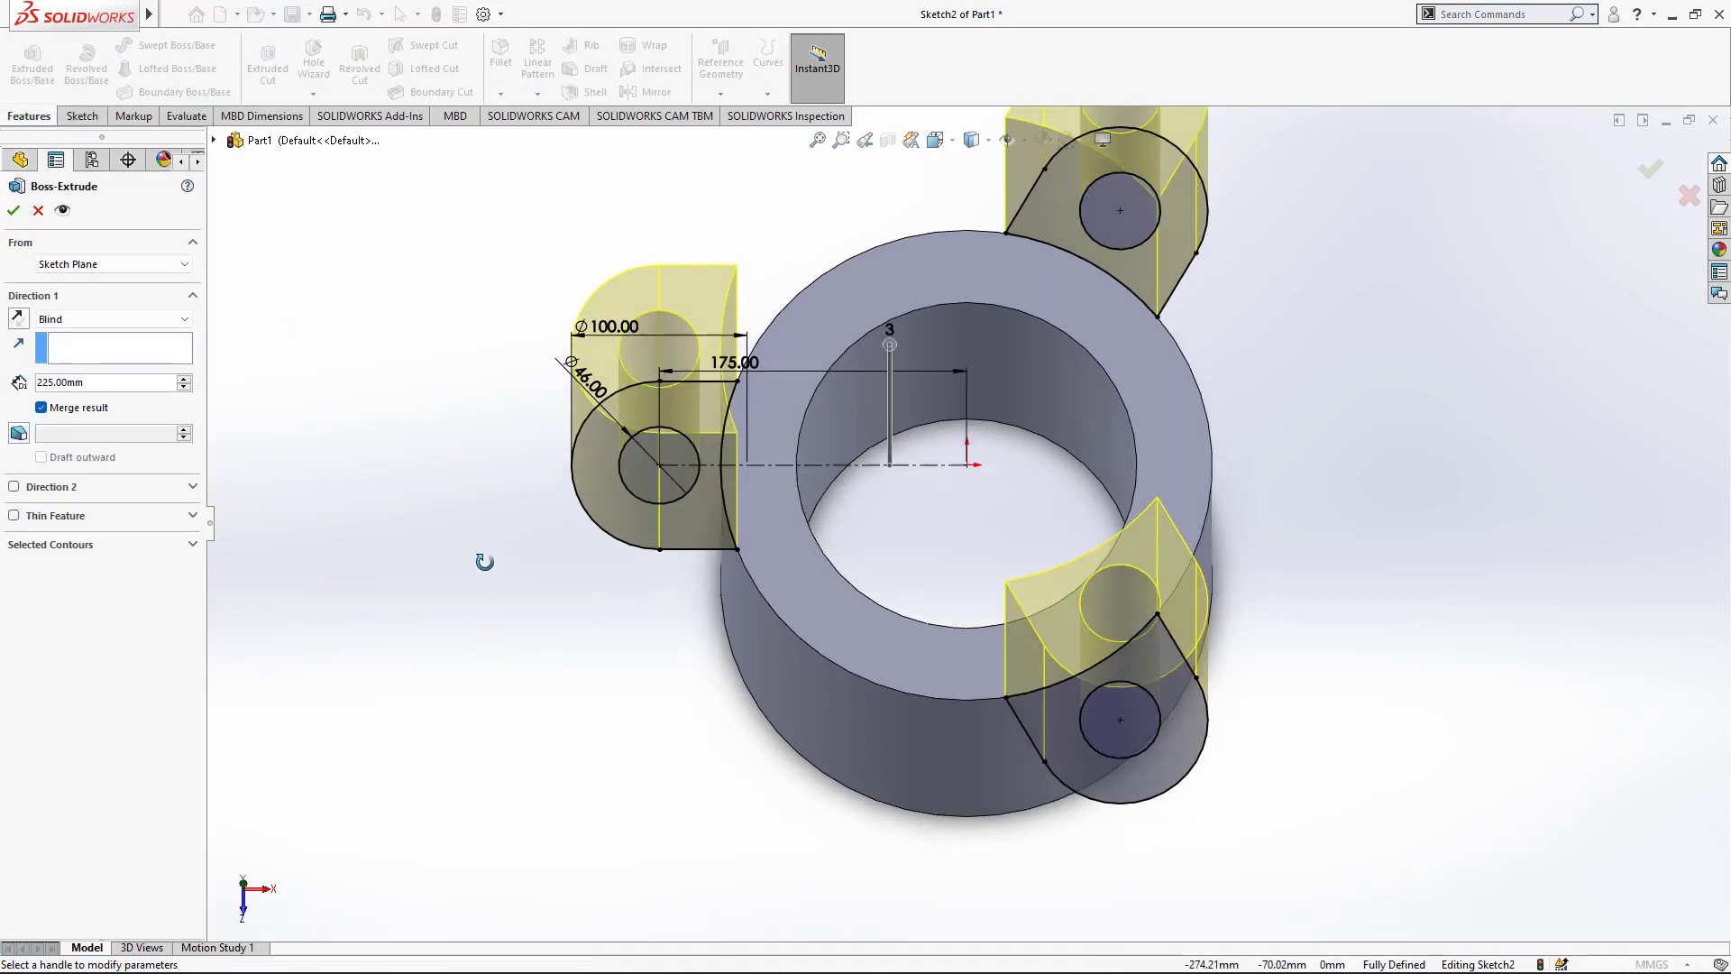
{"action": "left_click", "coordinate": [23, 320]}
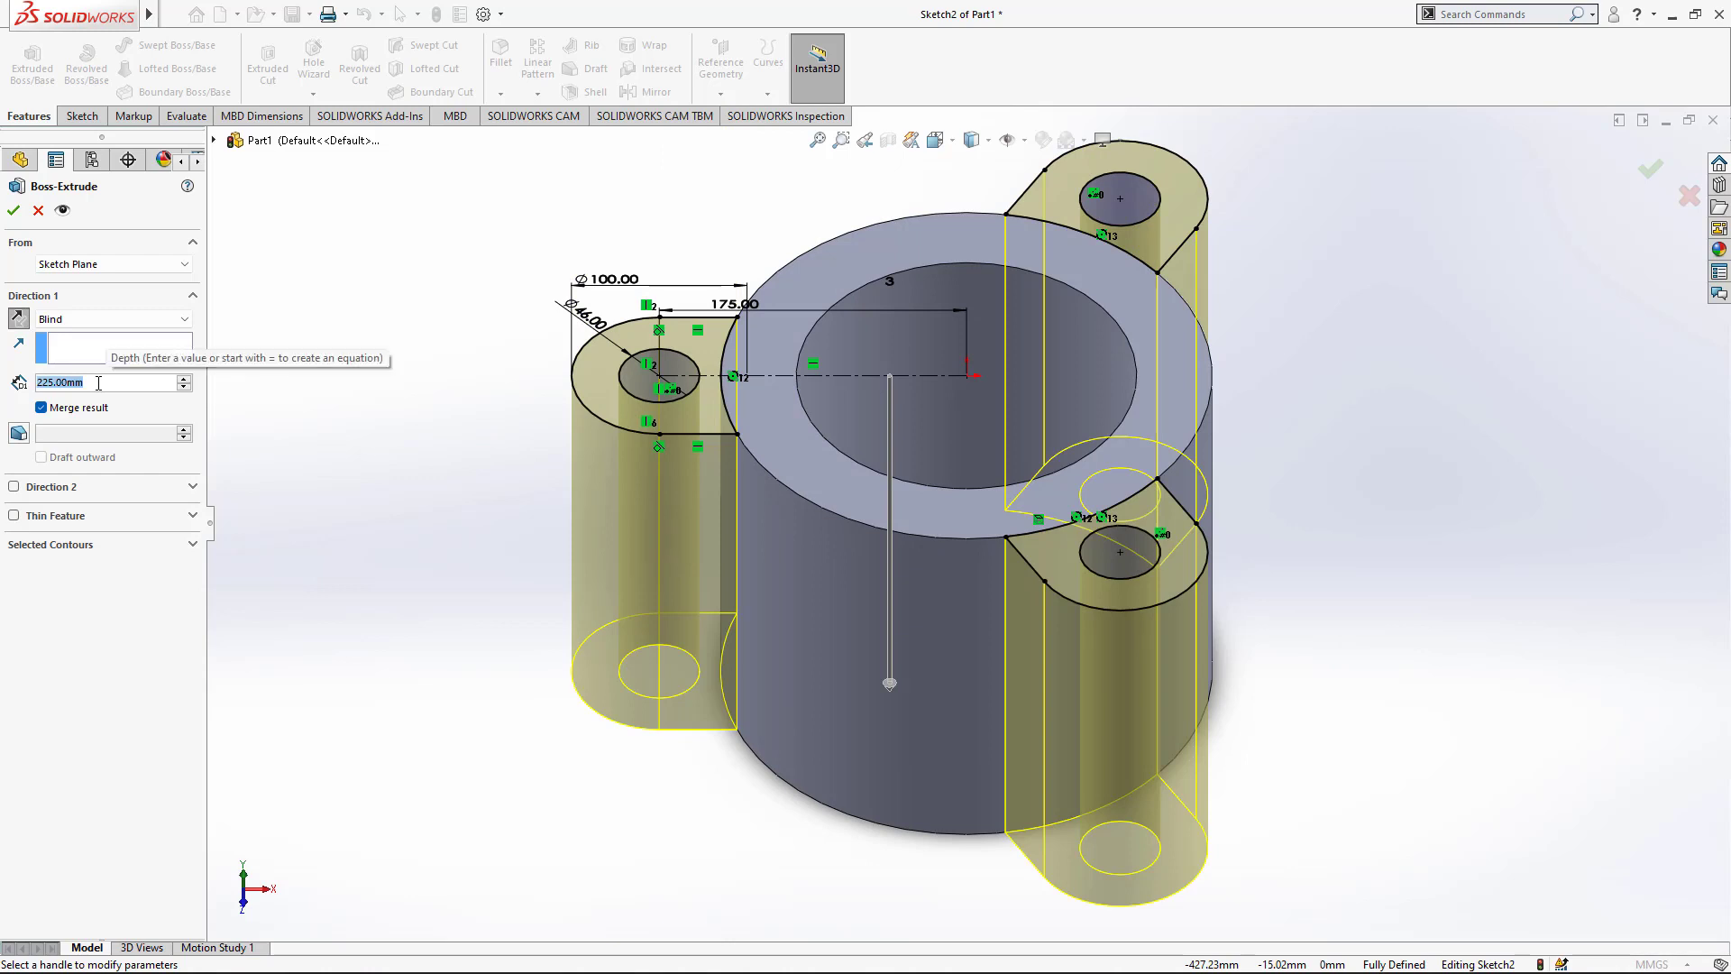
{"action": "type", "text": "23"}
{"action": "key", "text": "Return"}
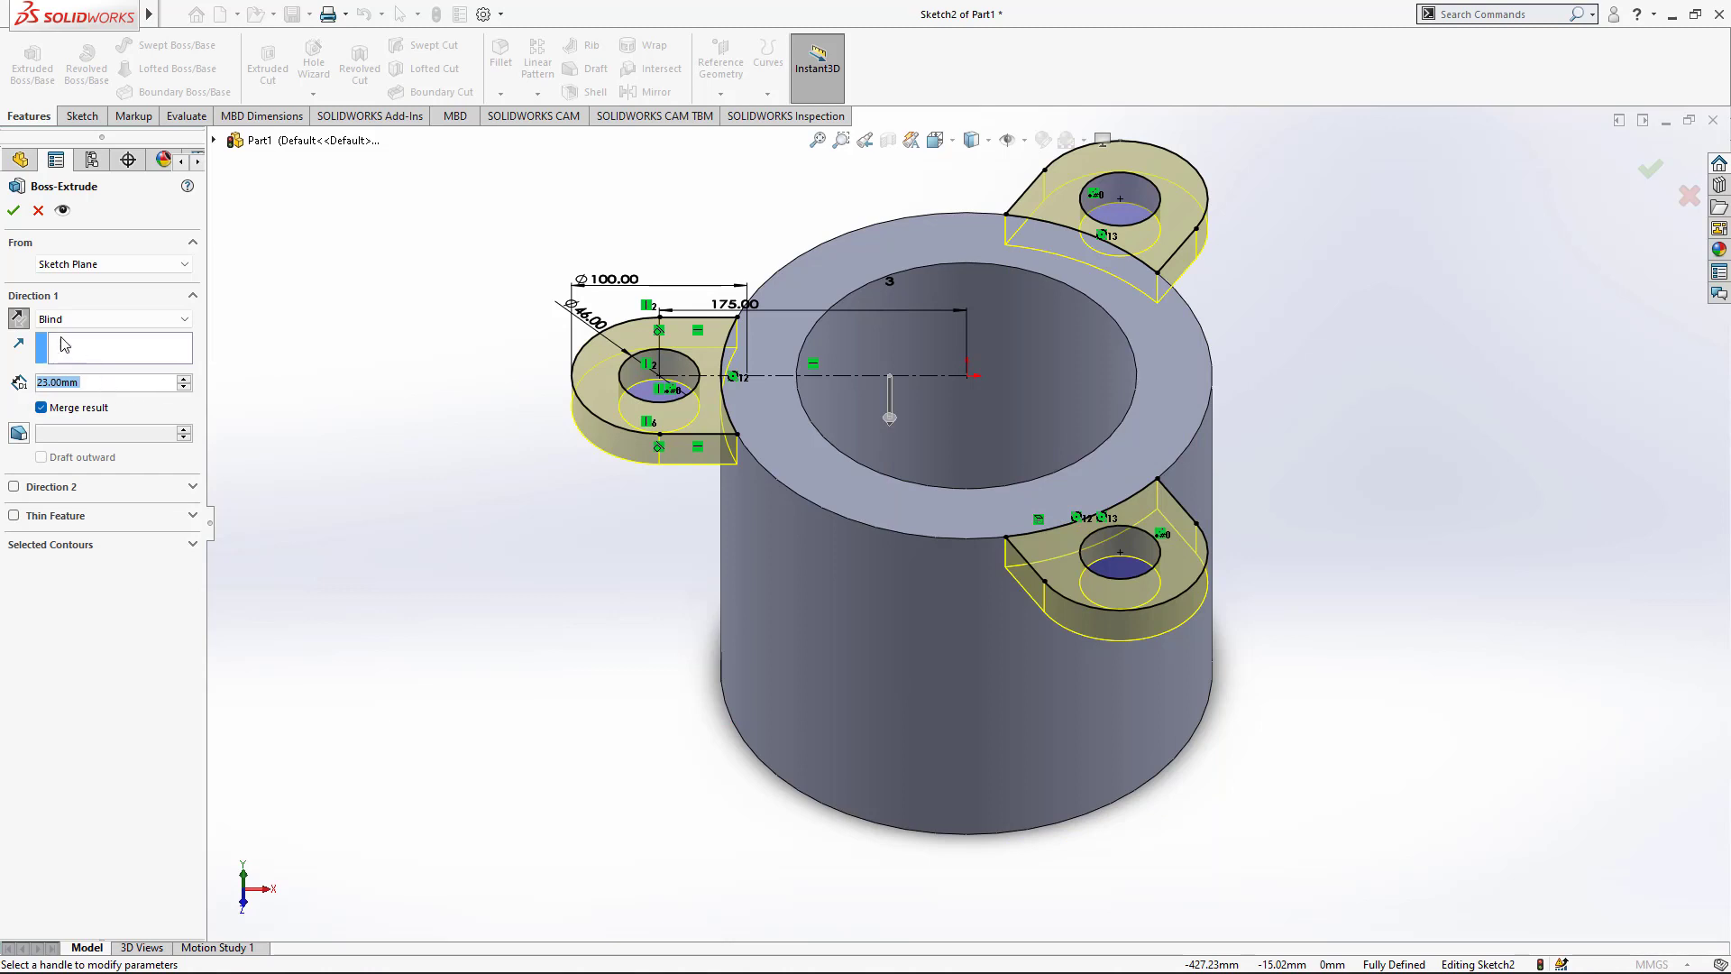
{"action": "left_click", "coordinate": [13, 211]}
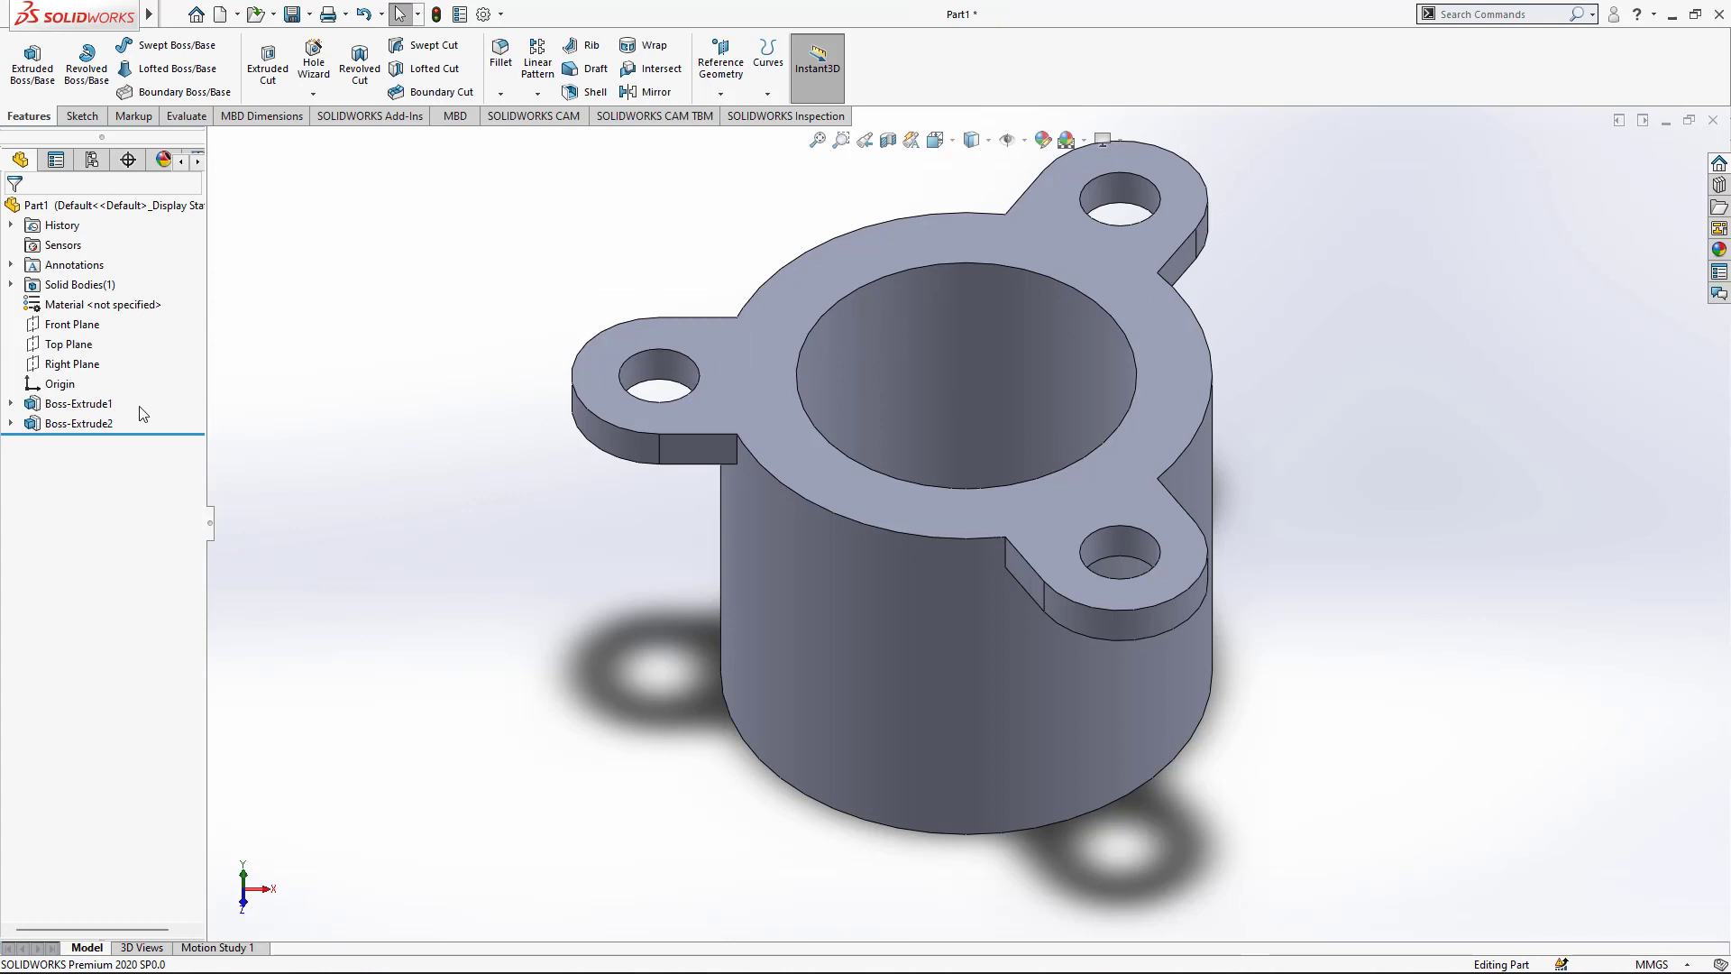
Step: Mirror Boss-Extrude2 across the Top Plane to add matching lugs at the bottom
{"action": "left_click", "coordinate": [120, 424]}
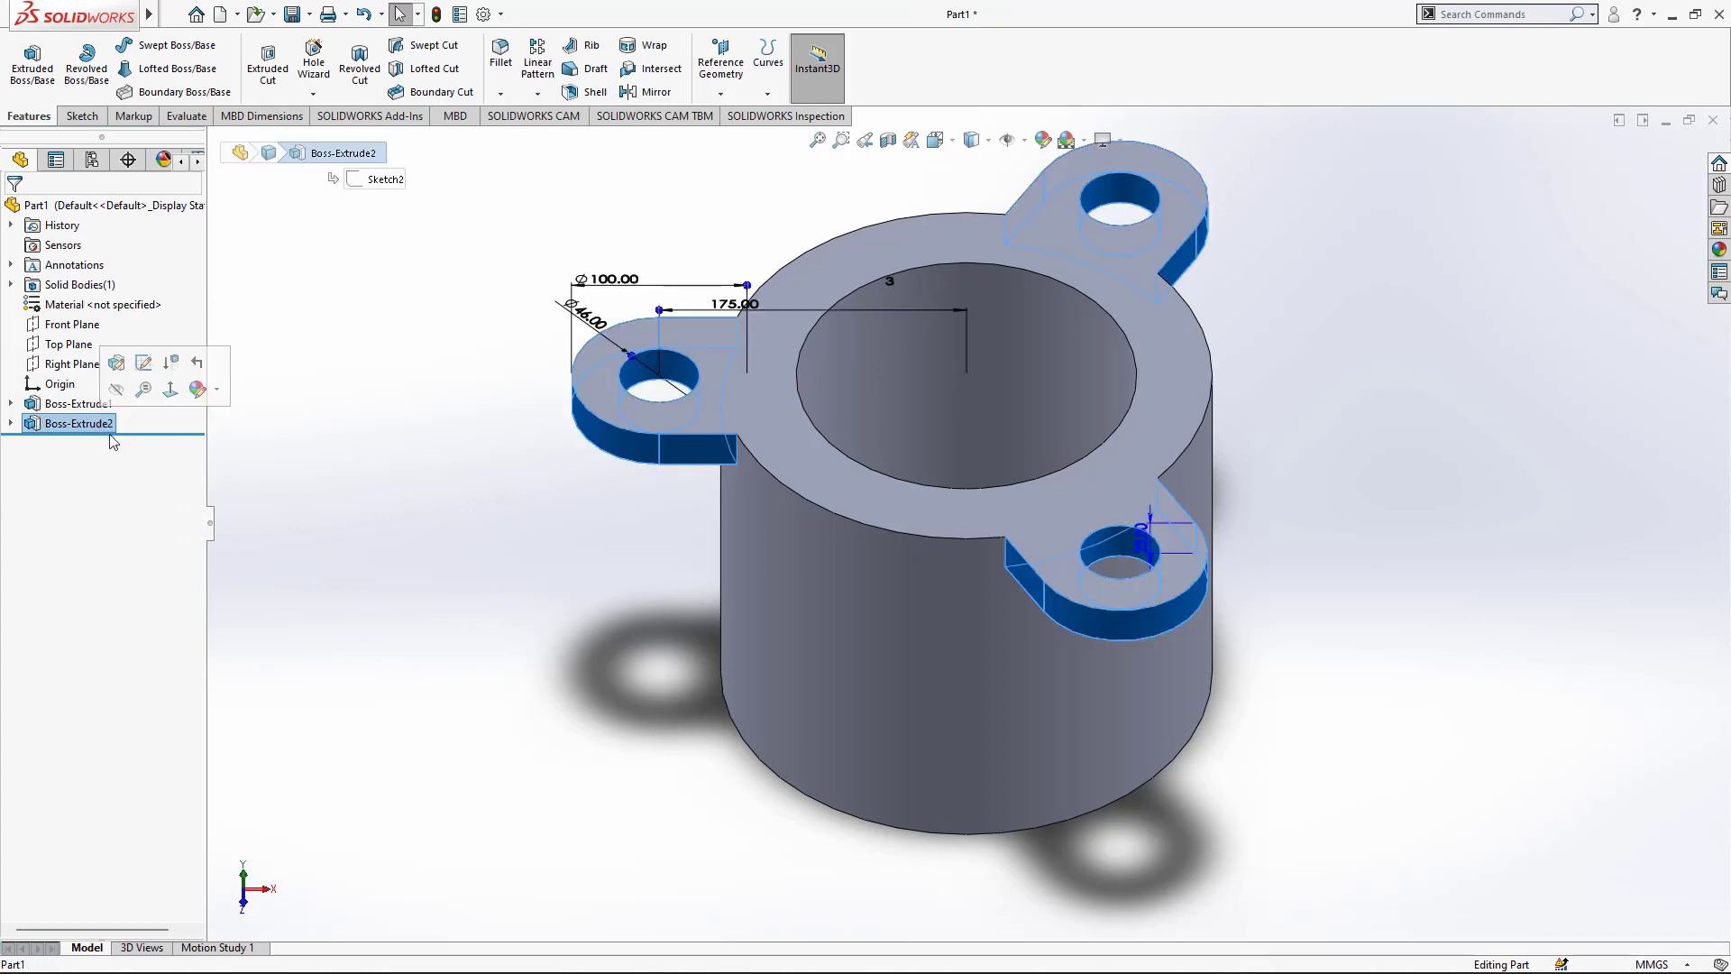
{"action": "left_click", "coordinate": [650, 91]}
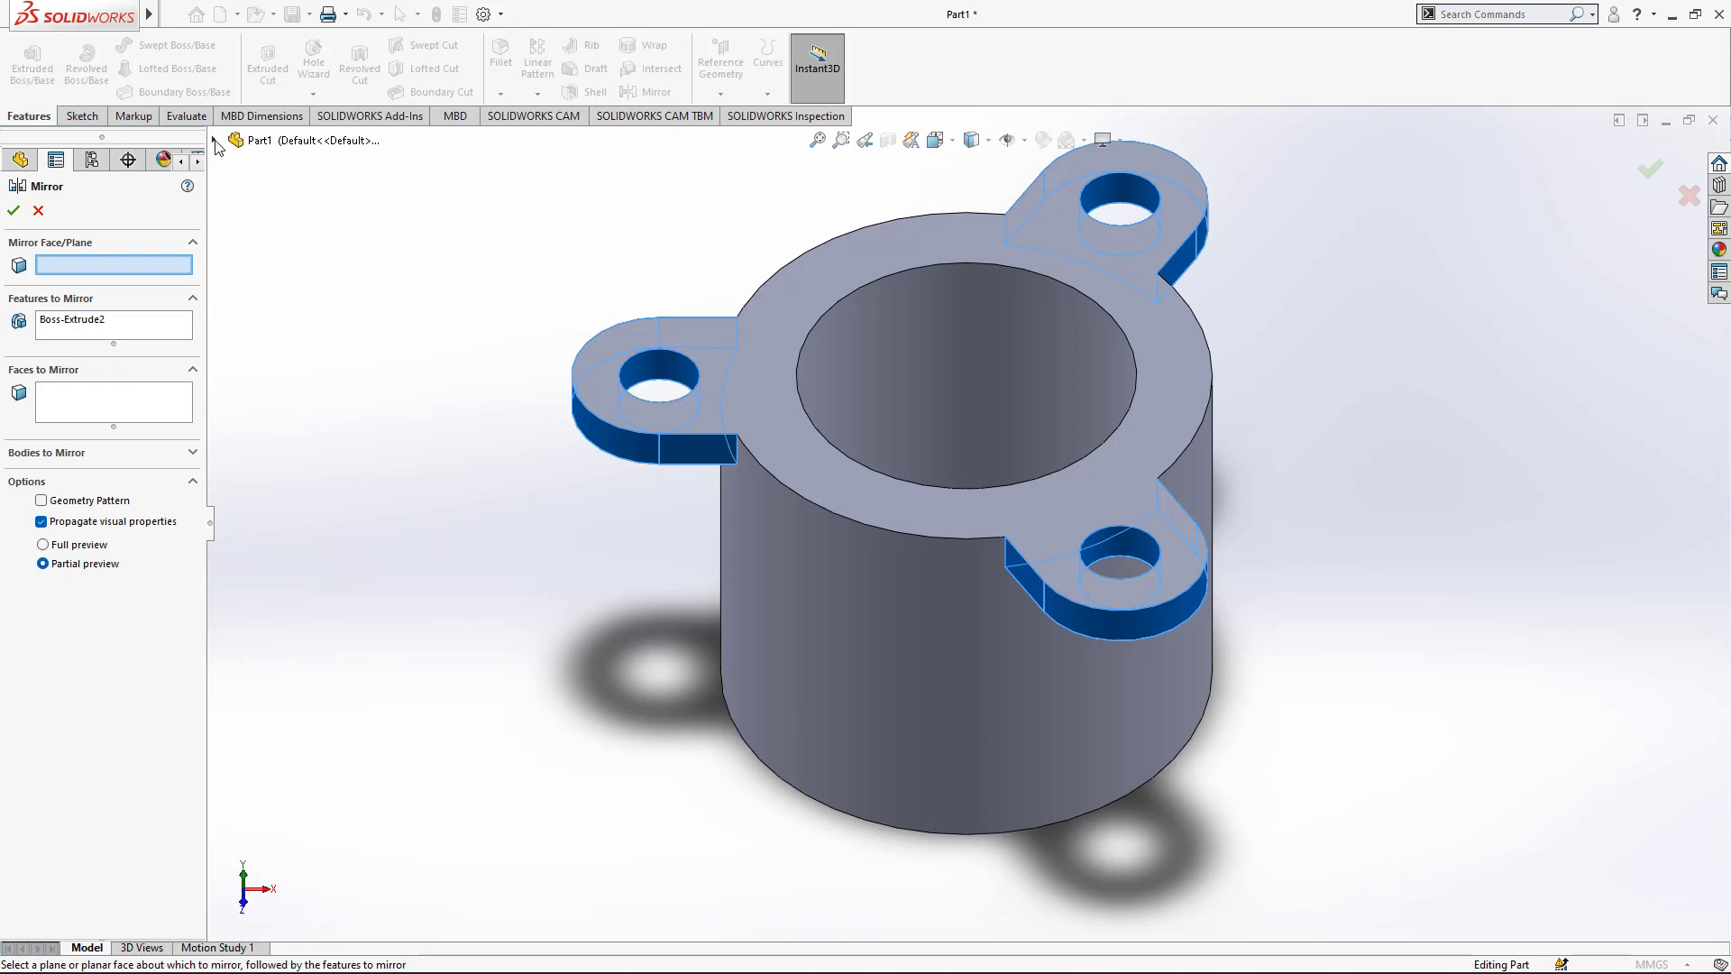
{"action": "left_click", "coordinate": [213, 141]}
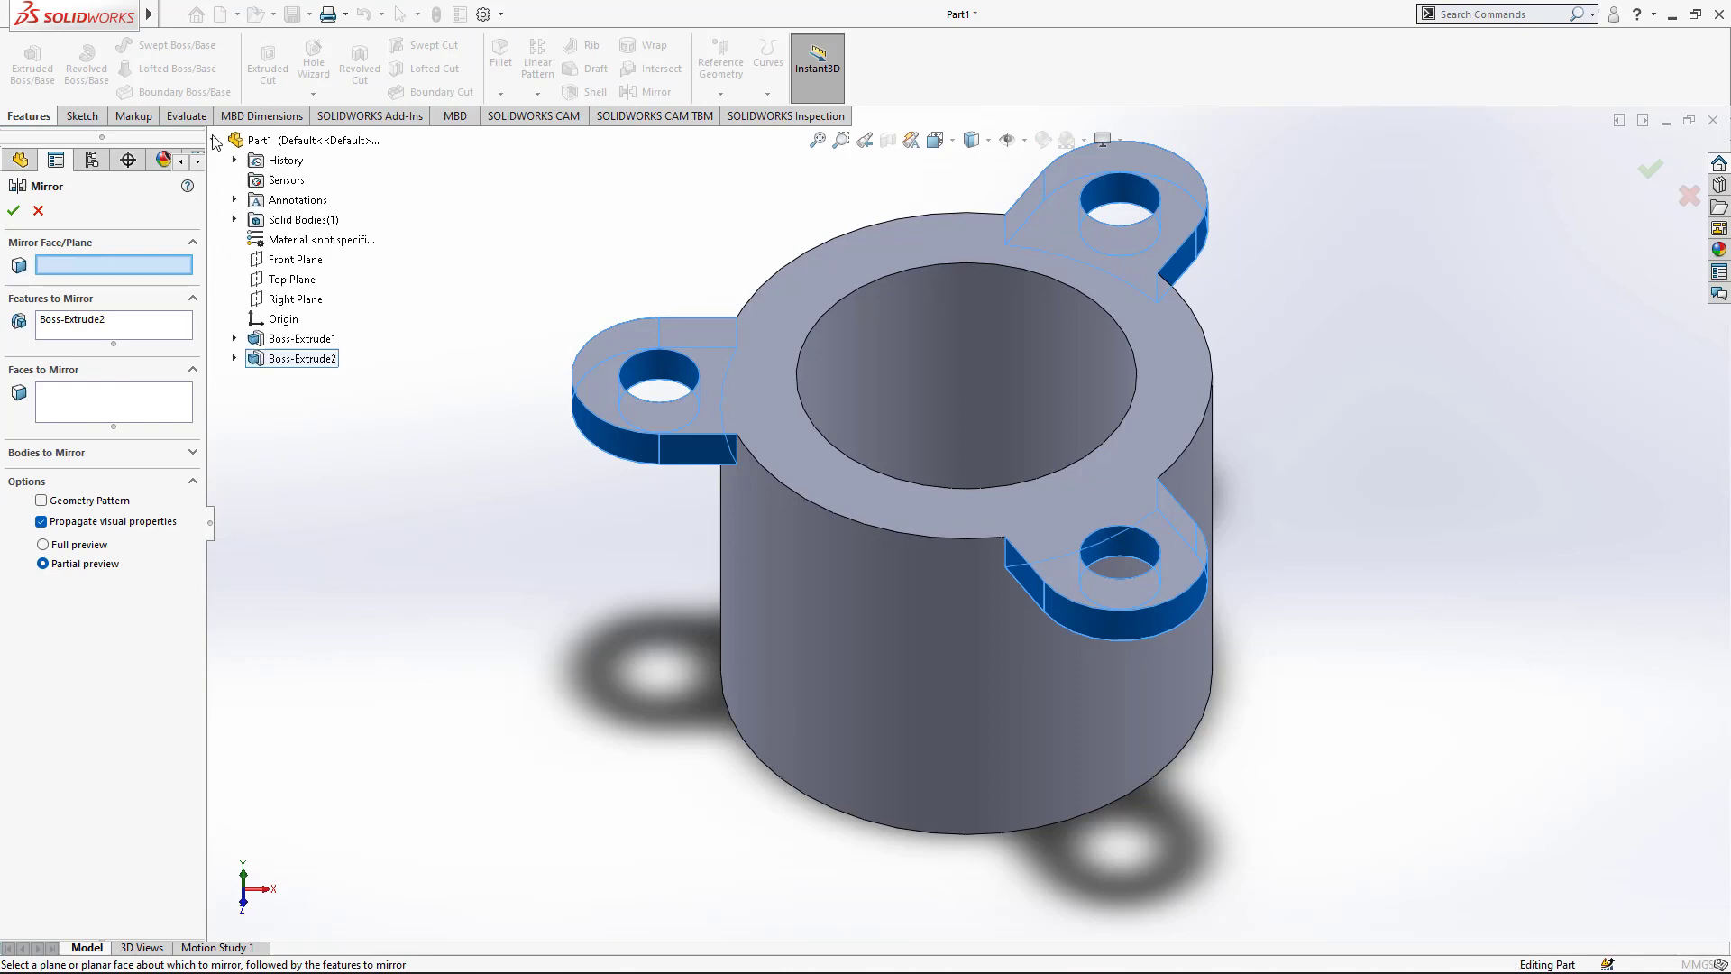
{"action": "left_click", "coordinate": [297, 282]}
{"action": "mouse_move", "coordinate": [666, 543]}
{"action": "middle_mouse_down"}
{"action": "mouse_move", "coordinate": [665, 395]}
{"action": "mouse_move", "coordinate": [641, 397]}
{"action": "middle_mouse_up"}
{"action": "left_click", "coordinate": [15, 211]}
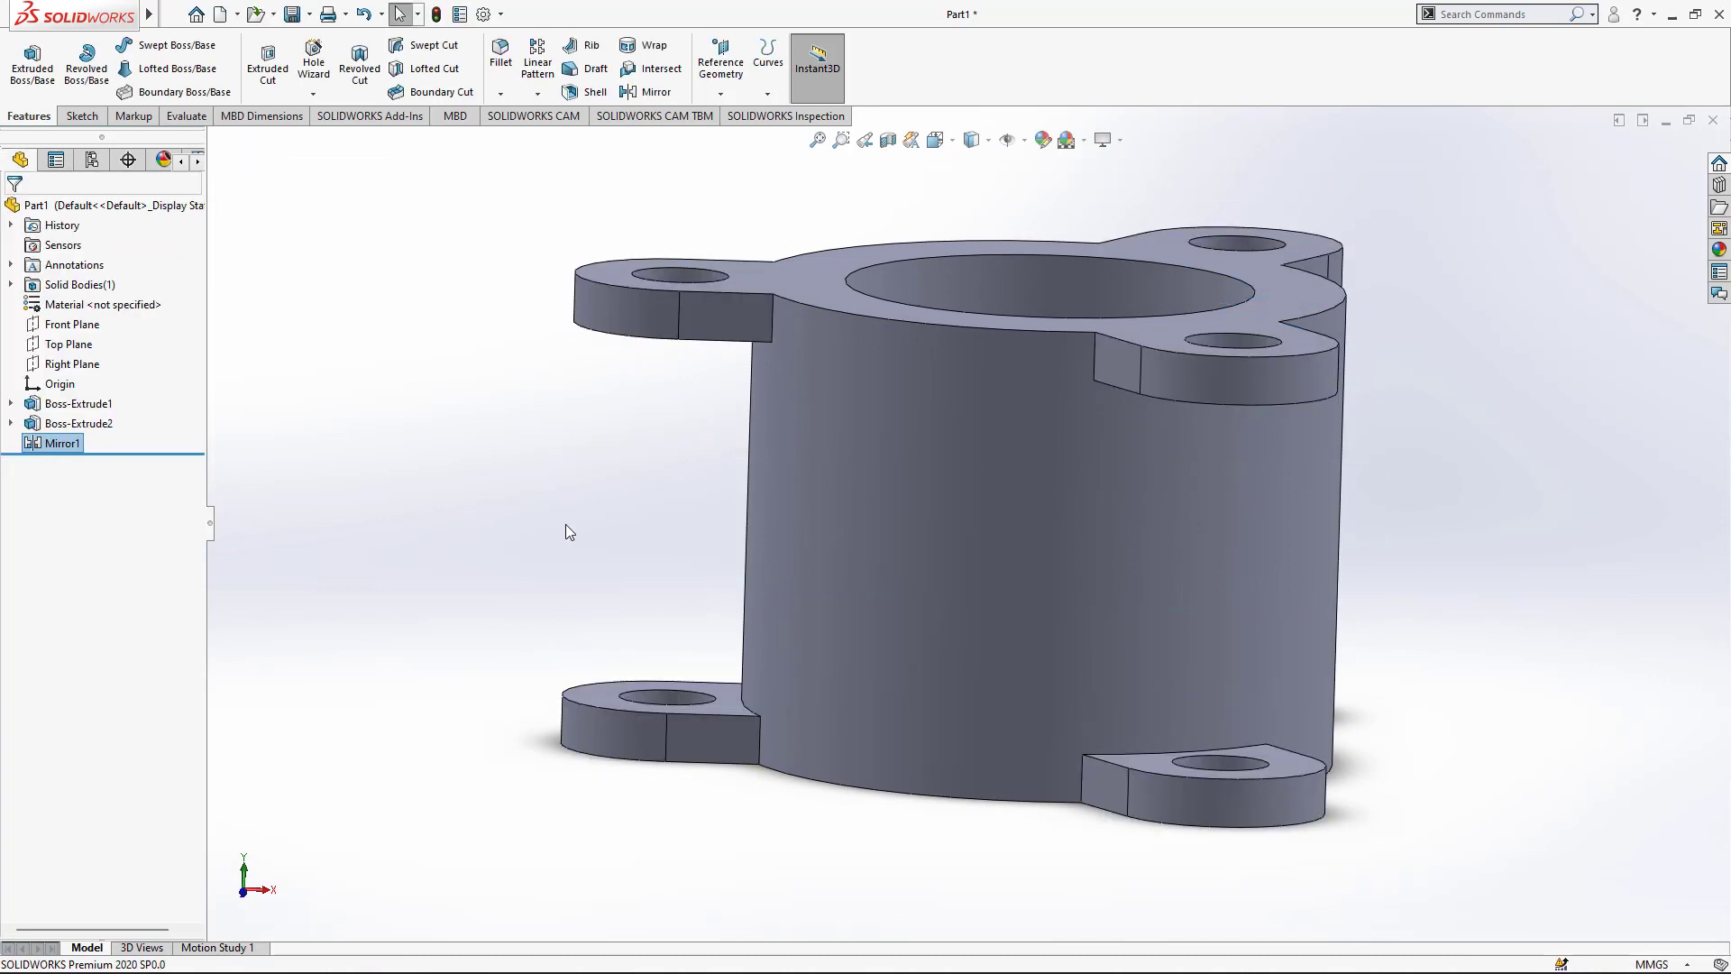
{"action": "scroll", "coordinate": [835, 452], "scroll_direction": "up", "scroll_amount": 3}
{"action": "mouse_move", "coordinate": [835, 453]}
{"action": "middle_mouse_down"}
{"action": "mouse_move", "coordinate": [852, 597]}
{"action": "mouse_move", "coordinate": [784, 587]}
{"action": "mouse_move", "coordinate": [845, 699]}
{"action": "middle_mouse_up"}
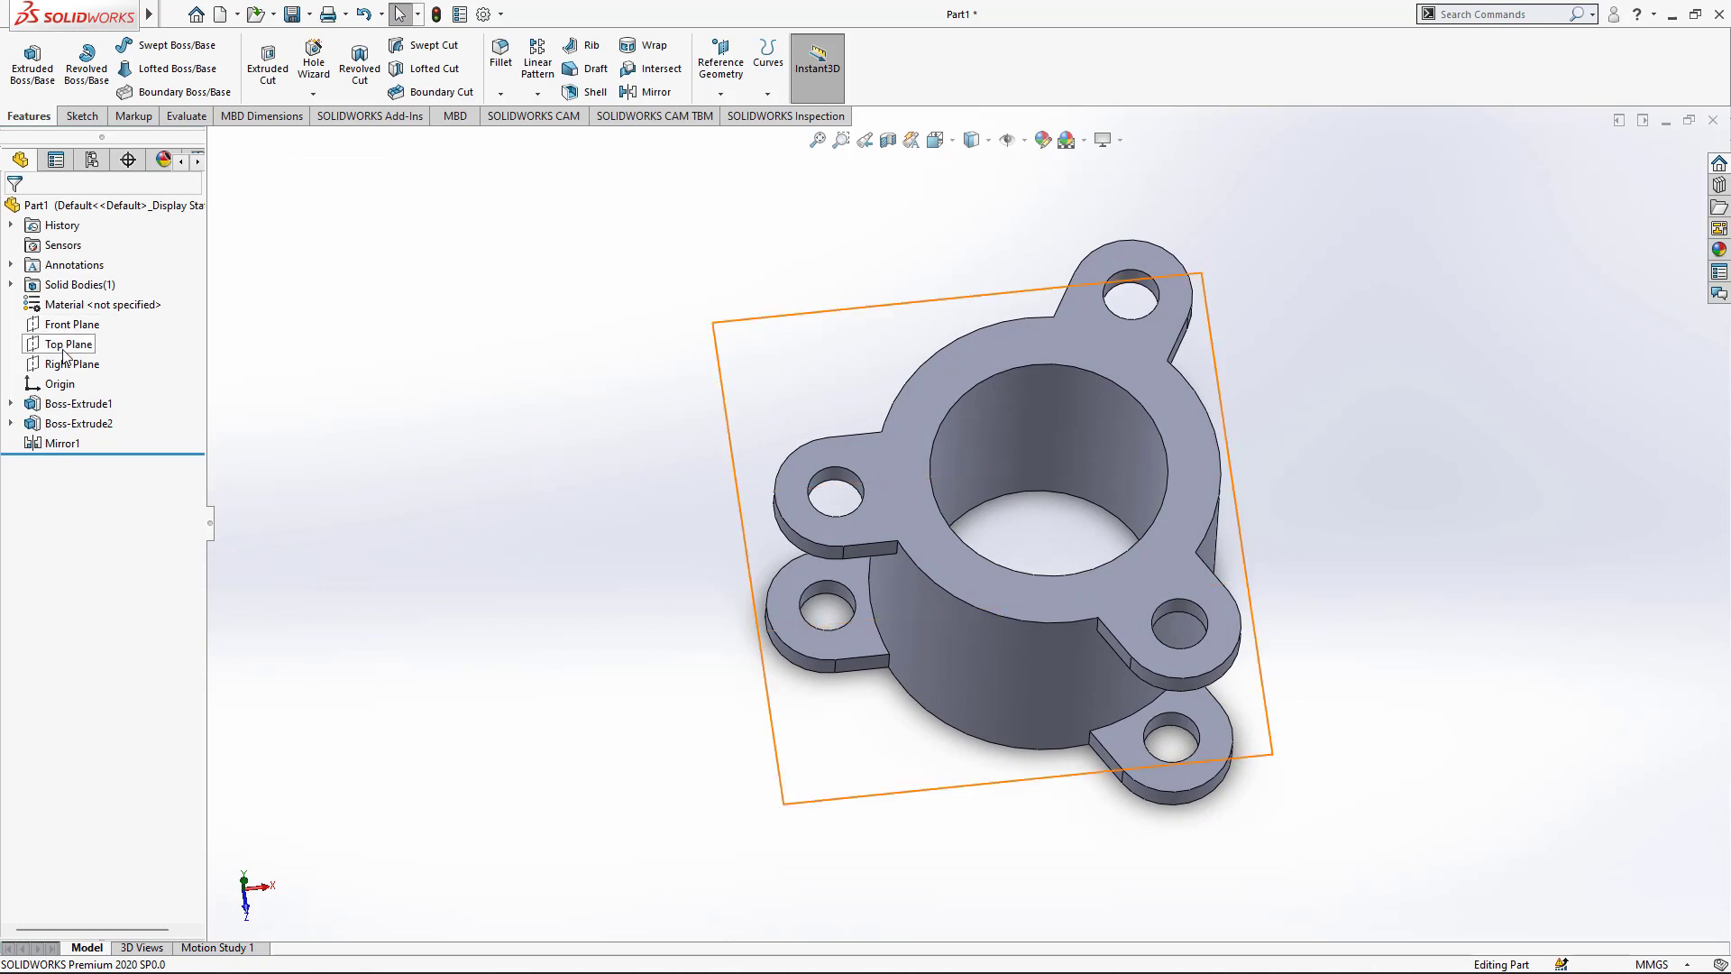
Step: Create Plane1 offset 160 mm from the Right Plane
{"action": "left_click", "coordinate": [72, 363]}
{"action": "mouse_move", "coordinate": [1037, 288]}
{"action": "middle_mouse_down"}
{"action": "mouse_move", "coordinate": [1042, 408]}
{"action": "mouse_move", "coordinate": [1037, 297]}
{"action": "middle_mouse_up"}
{"action": "left_click", "coordinate": [719, 93]}
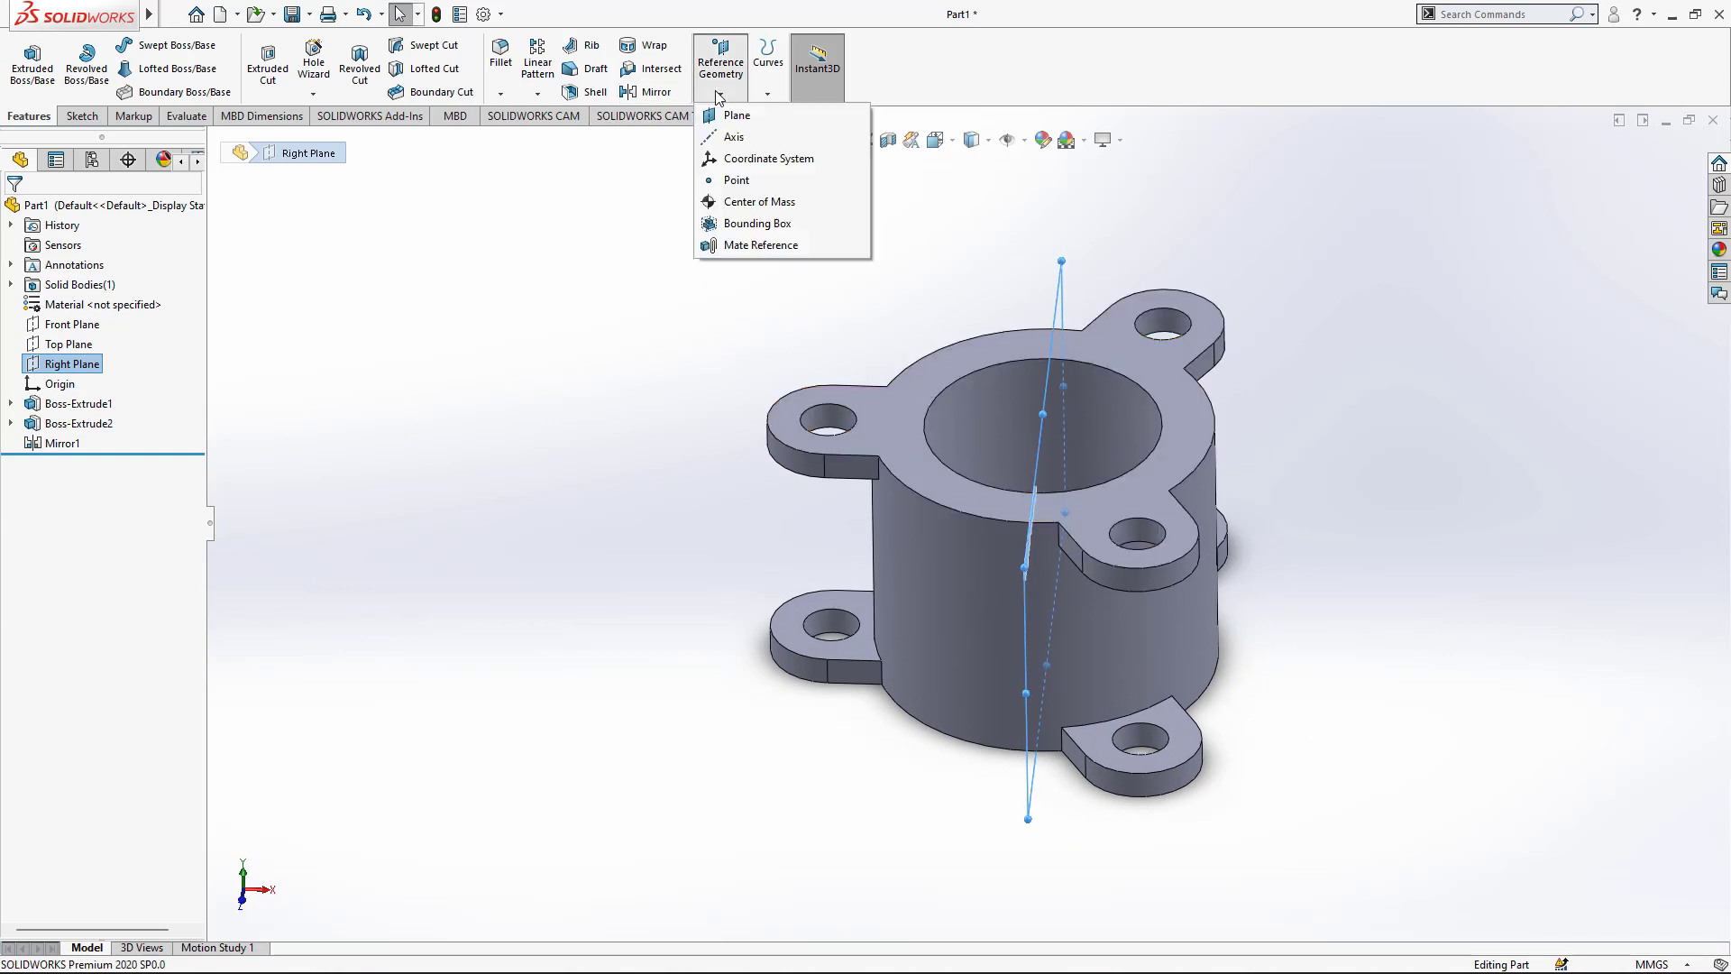
{"action": "left_click", "coordinate": [734, 115]}
{"action": "type", "text": "160"}
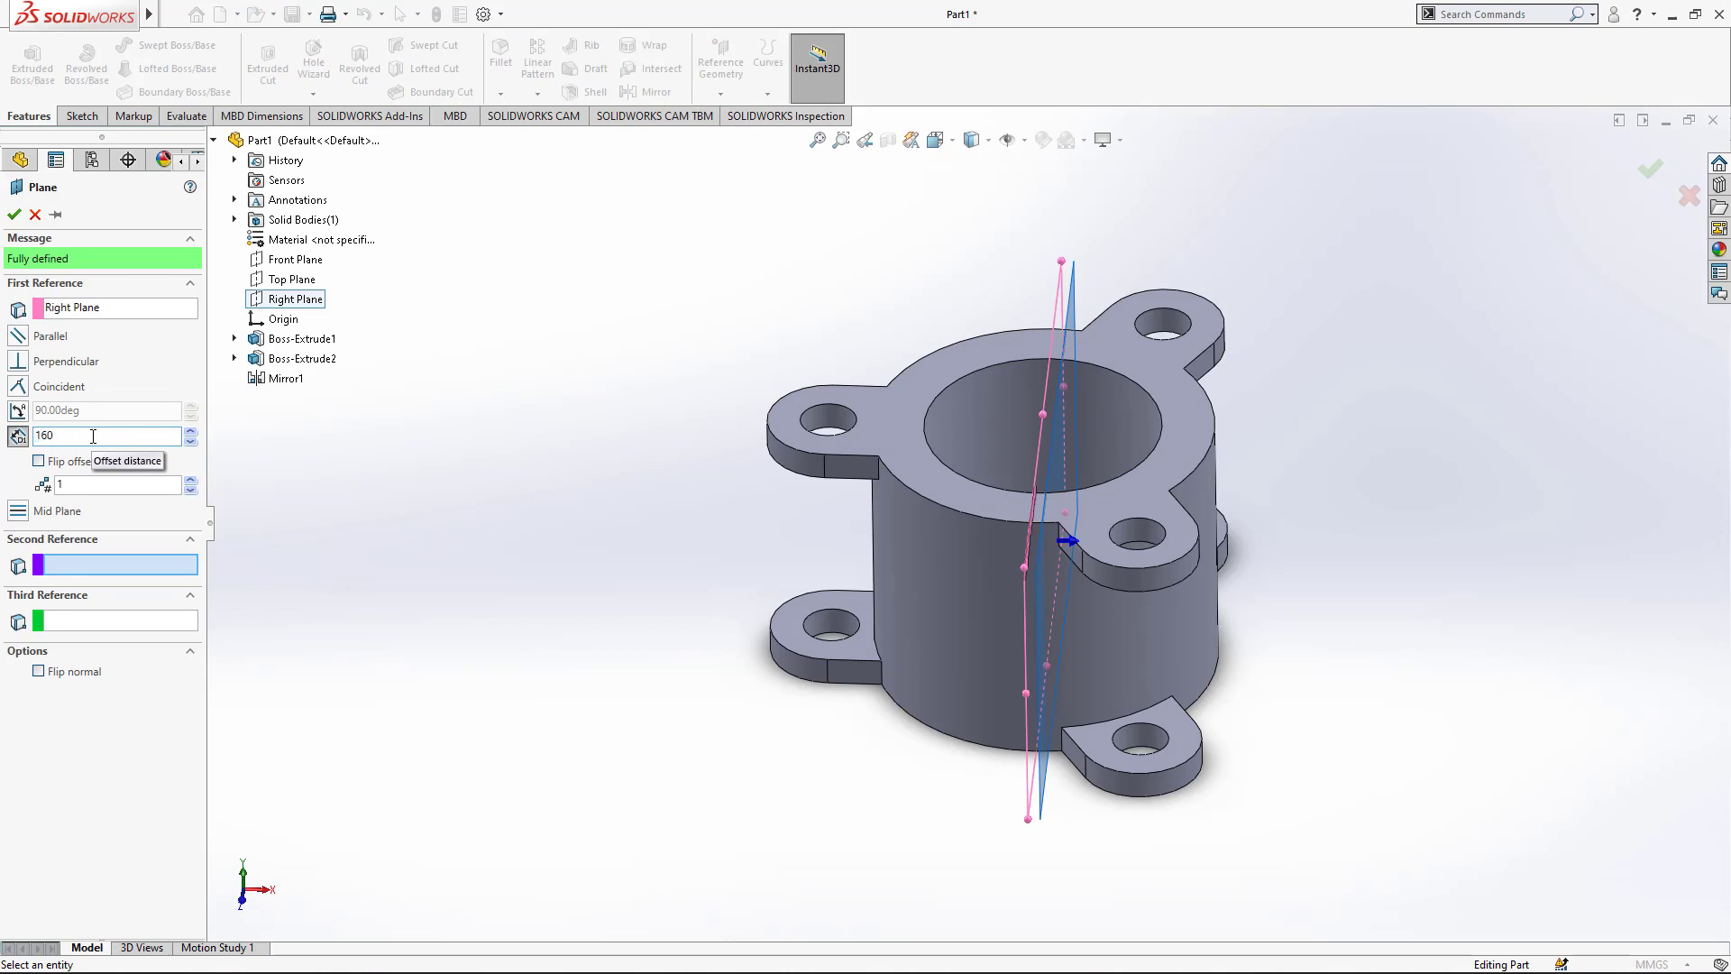
{"action": "key", "text": "Return"}
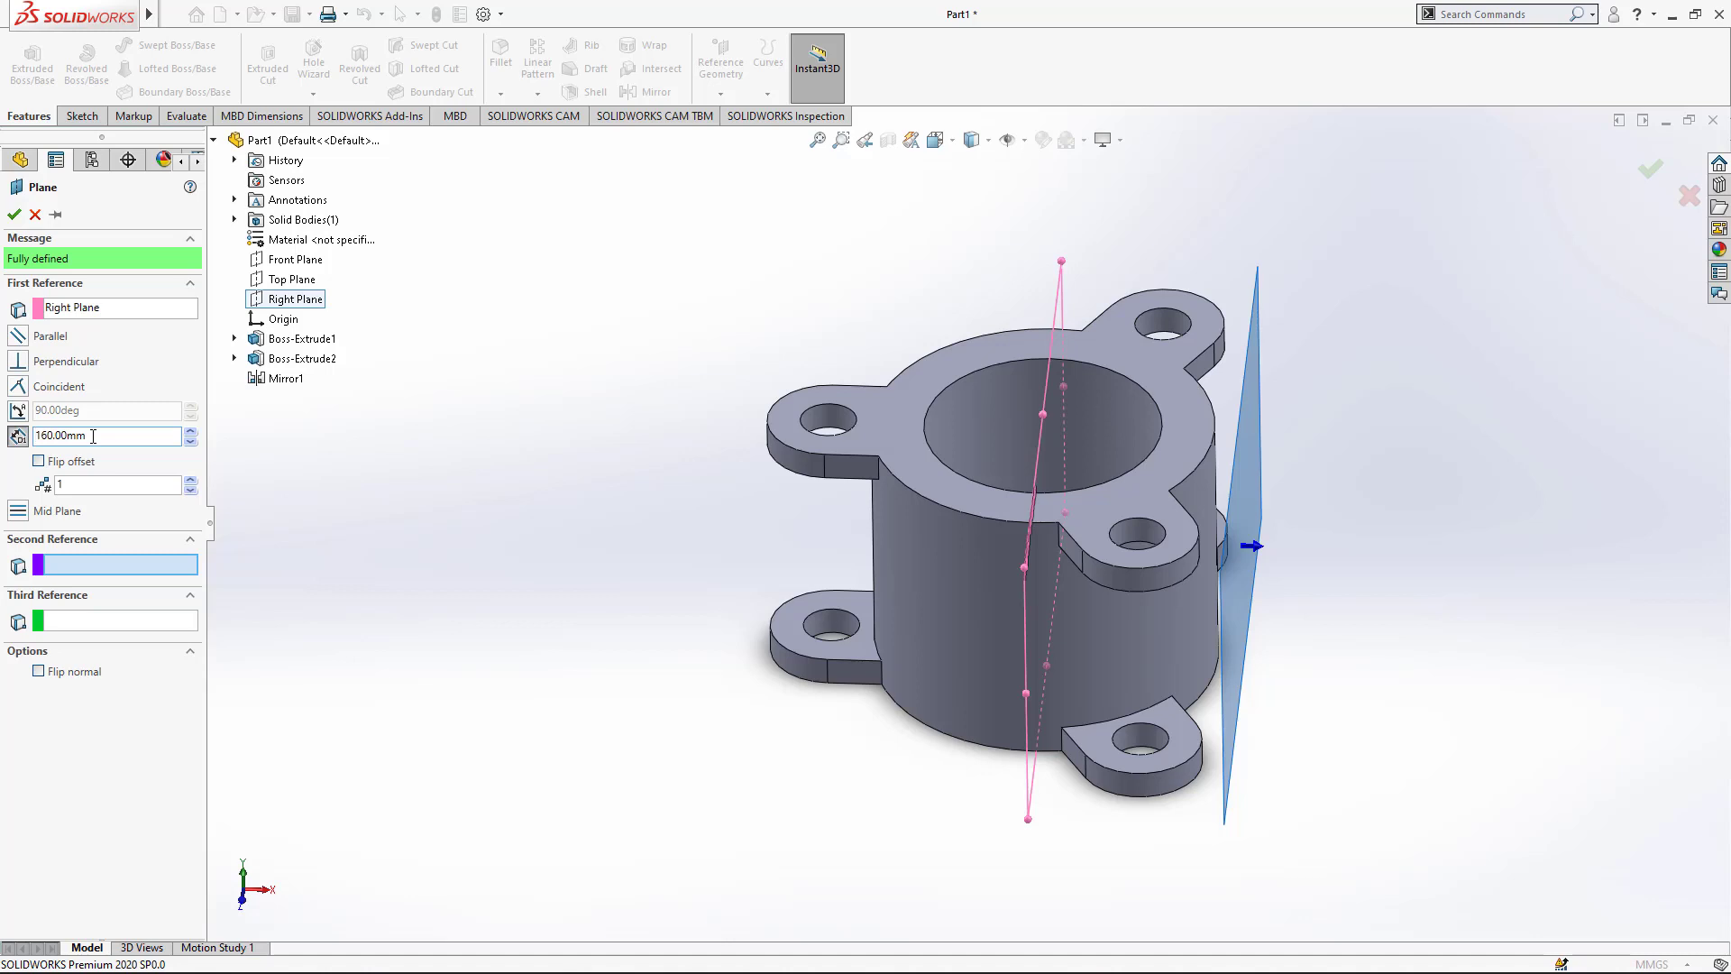
{"action": "left_click", "coordinate": [15, 216]}
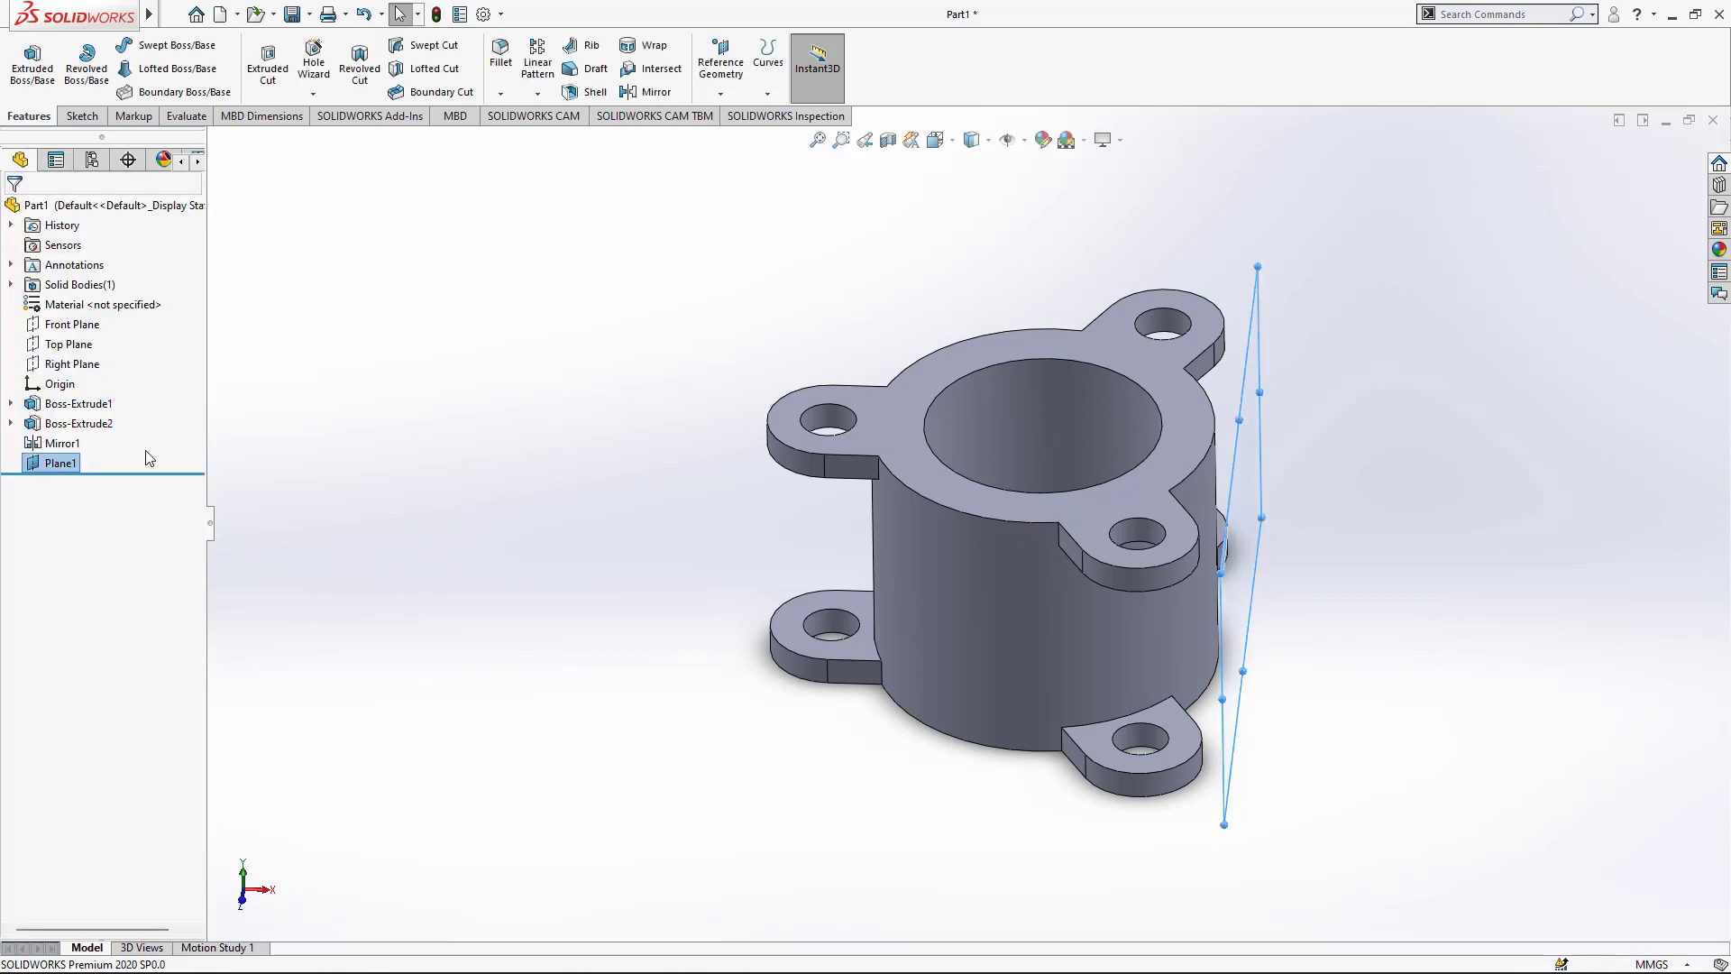
{"action": "left_click", "coordinate": [82, 116]}
Step: Start Sketch3 on Plane1 and draw two concentric circles at the origin
{"action": "left_click", "coordinate": [25, 63]}
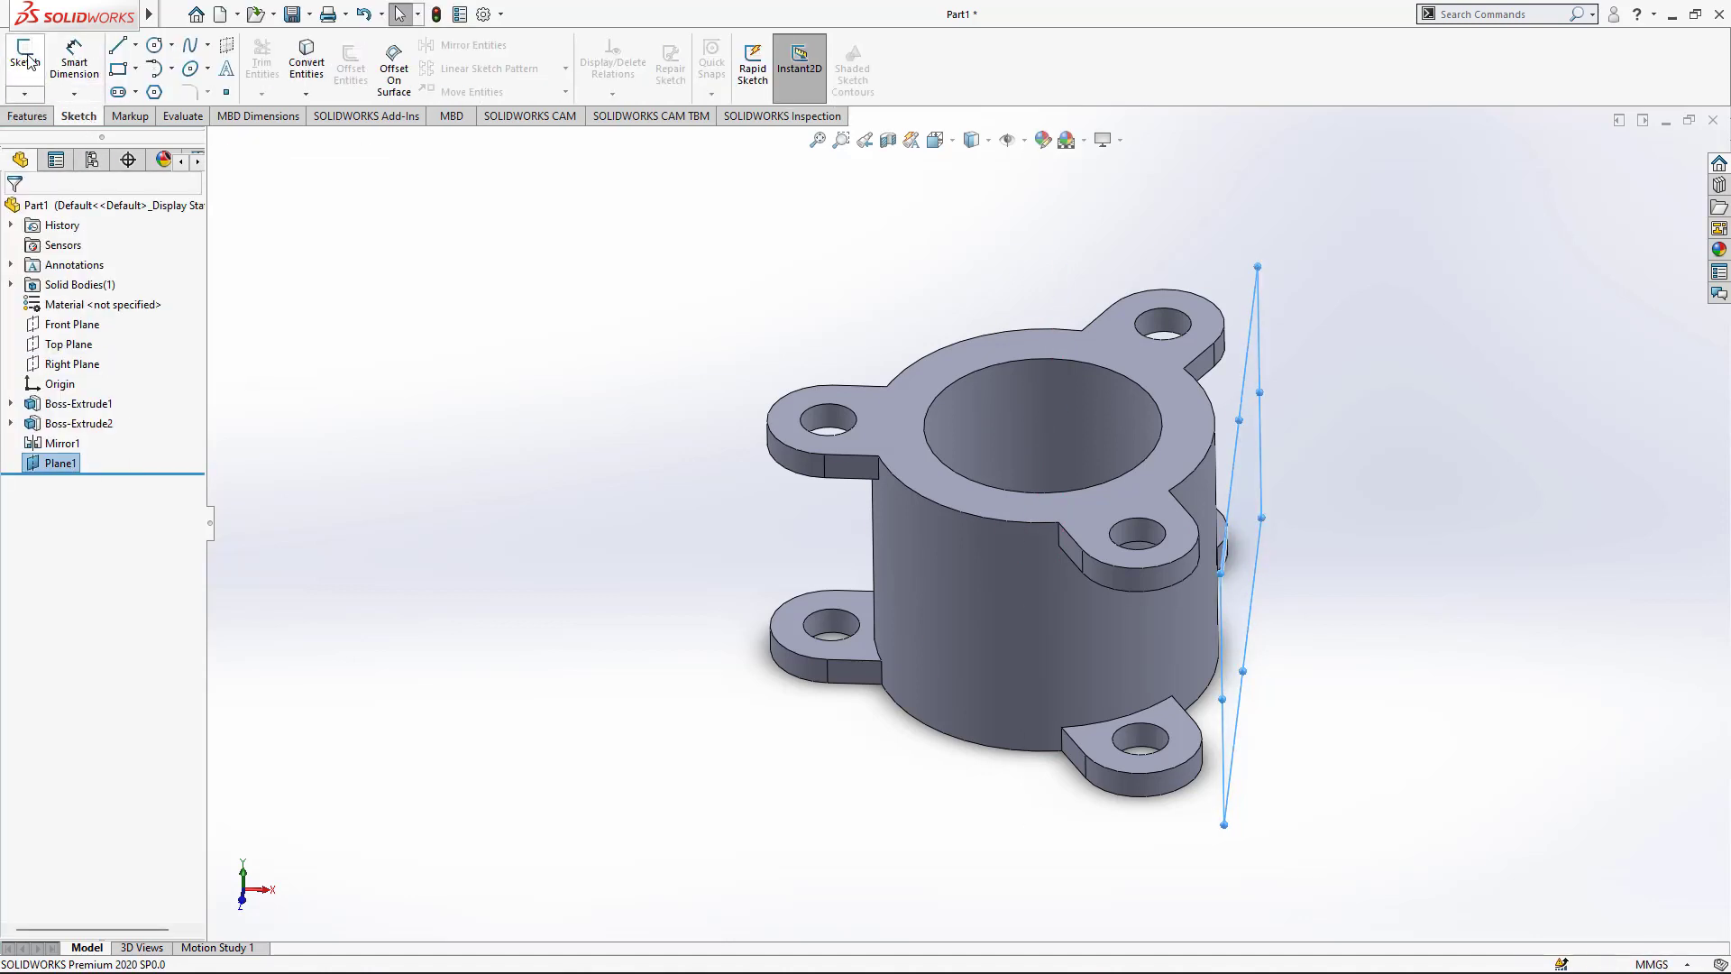
{"action": "left_click", "coordinate": [77, 483]}
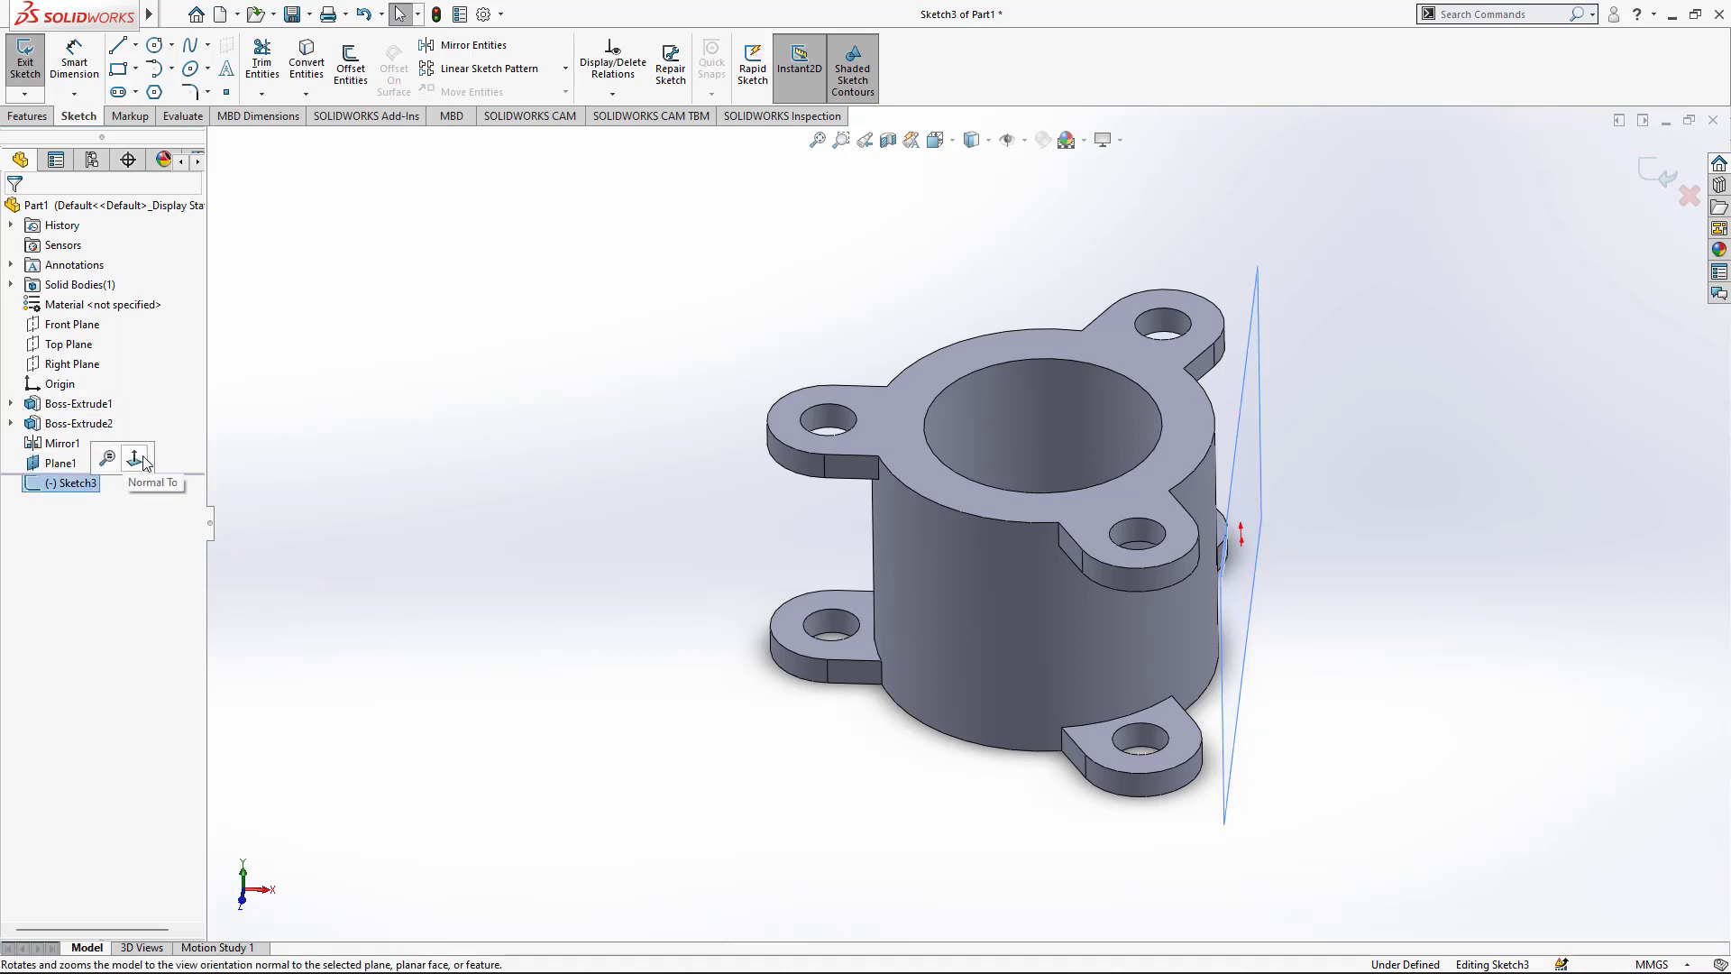
{"action": "left_click", "coordinate": [137, 476]}
{"action": "left_click", "coordinate": [156, 44]}
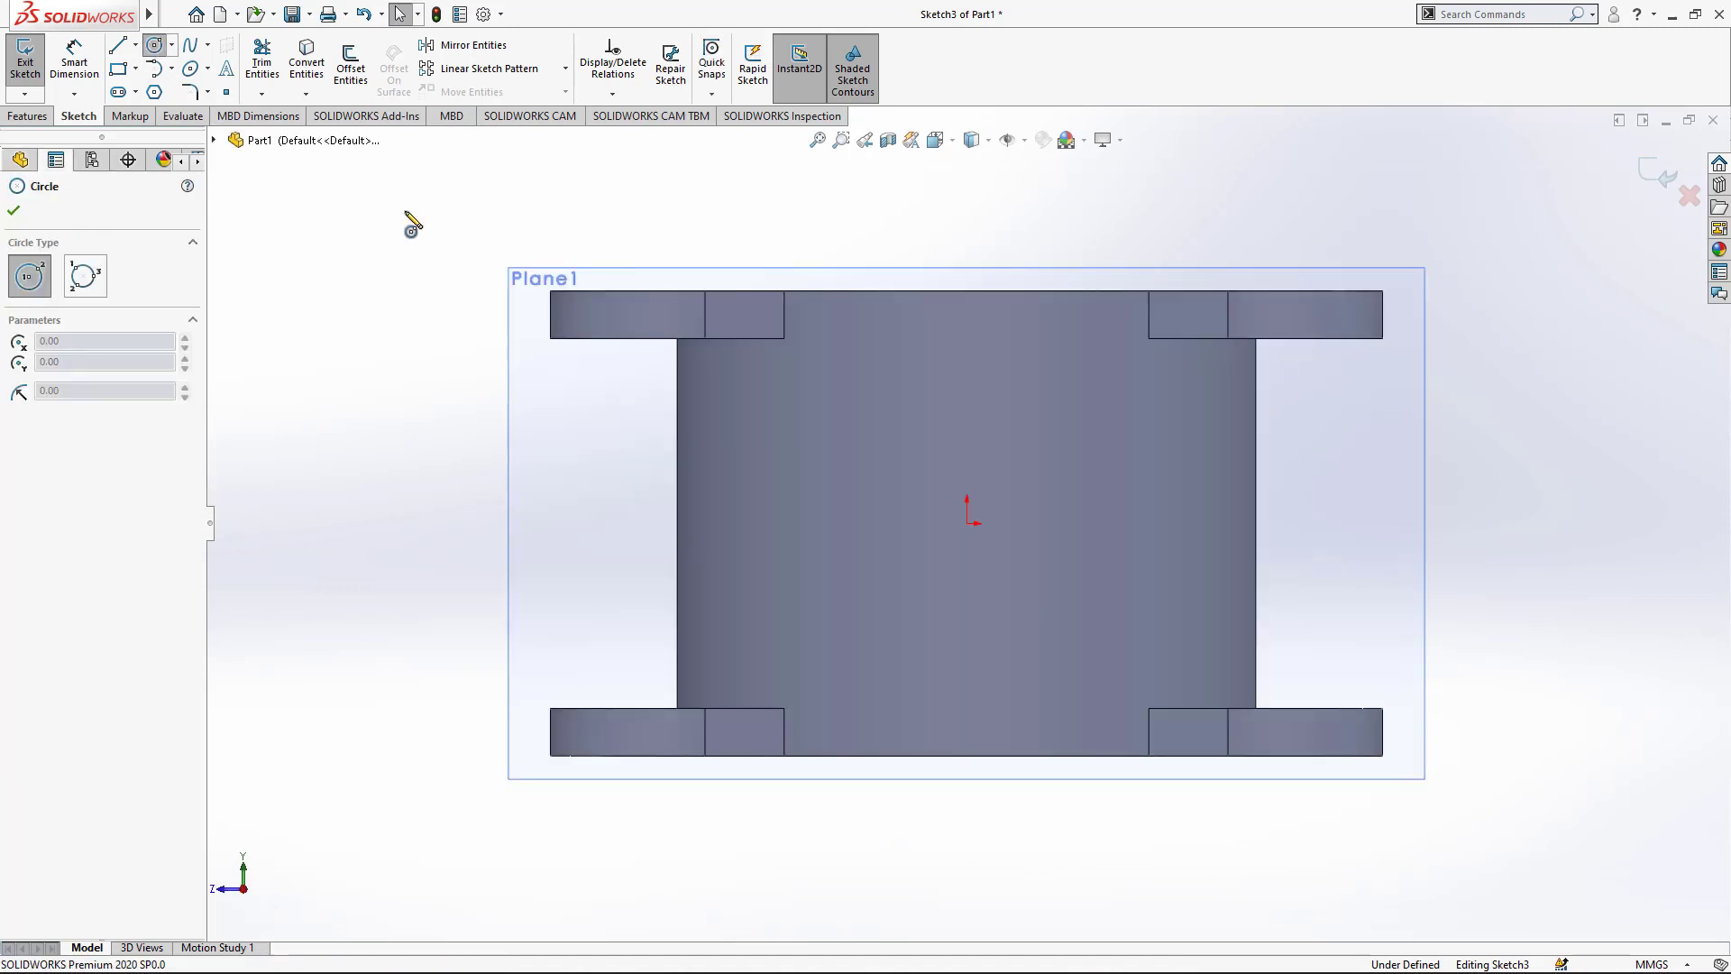
{"action": "left_click", "coordinate": [968, 523]}
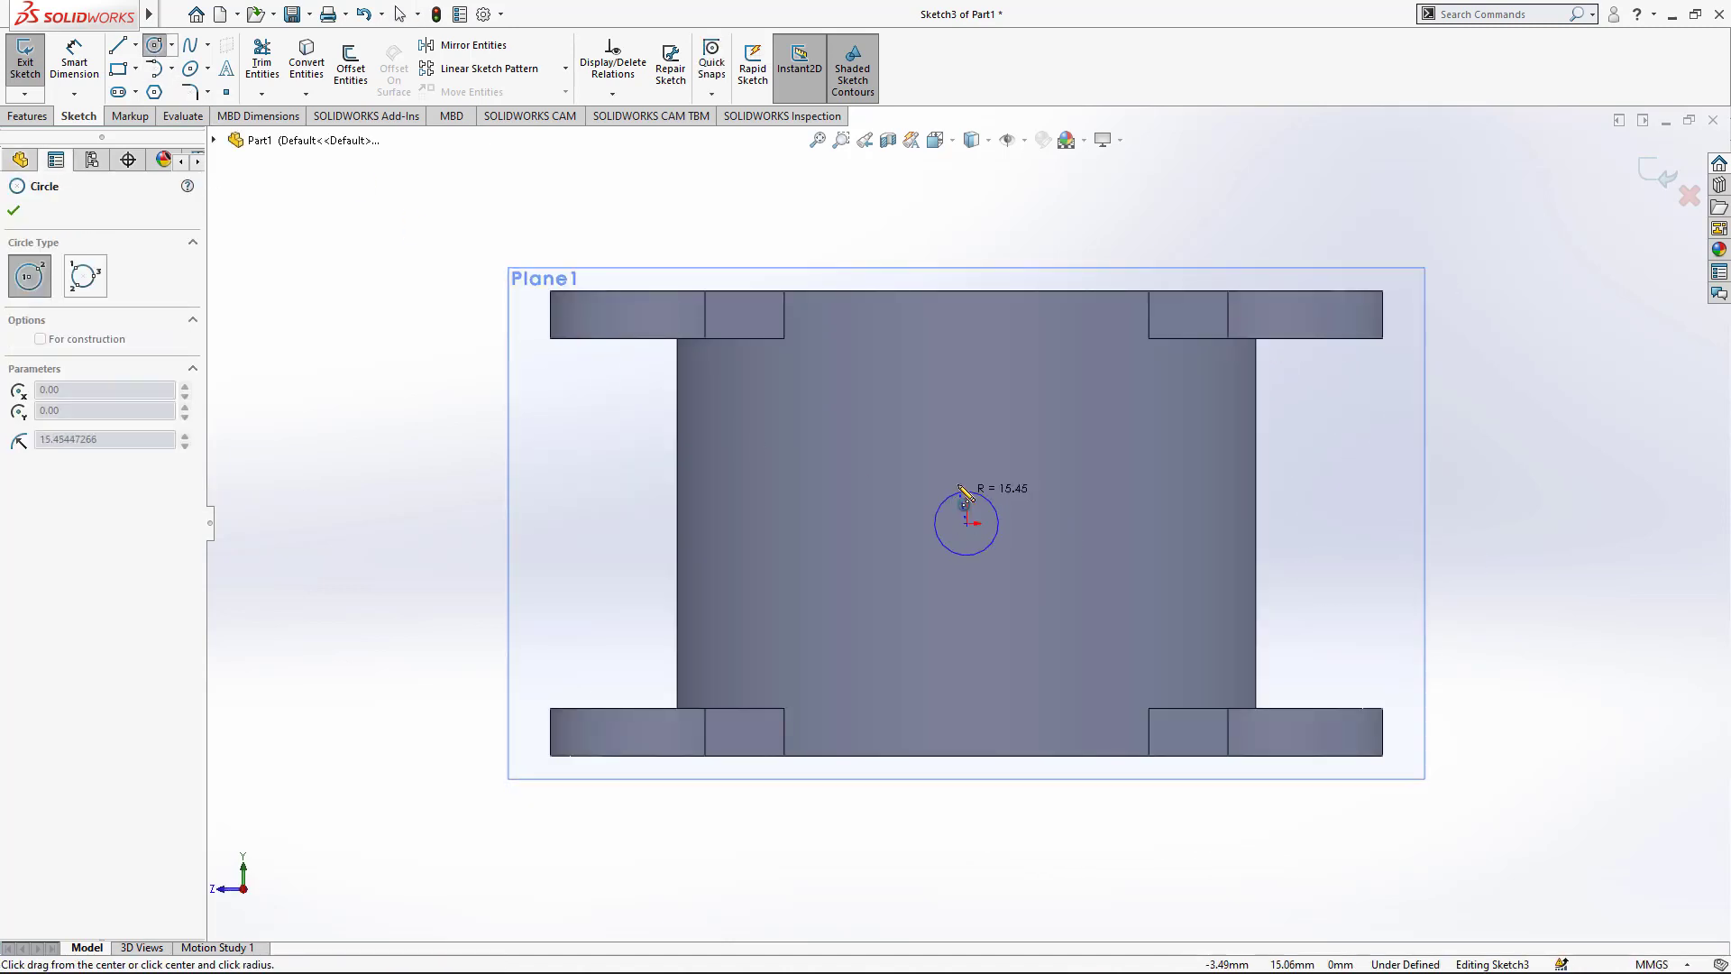
{"action": "left_click", "coordinate": [960, 451]}
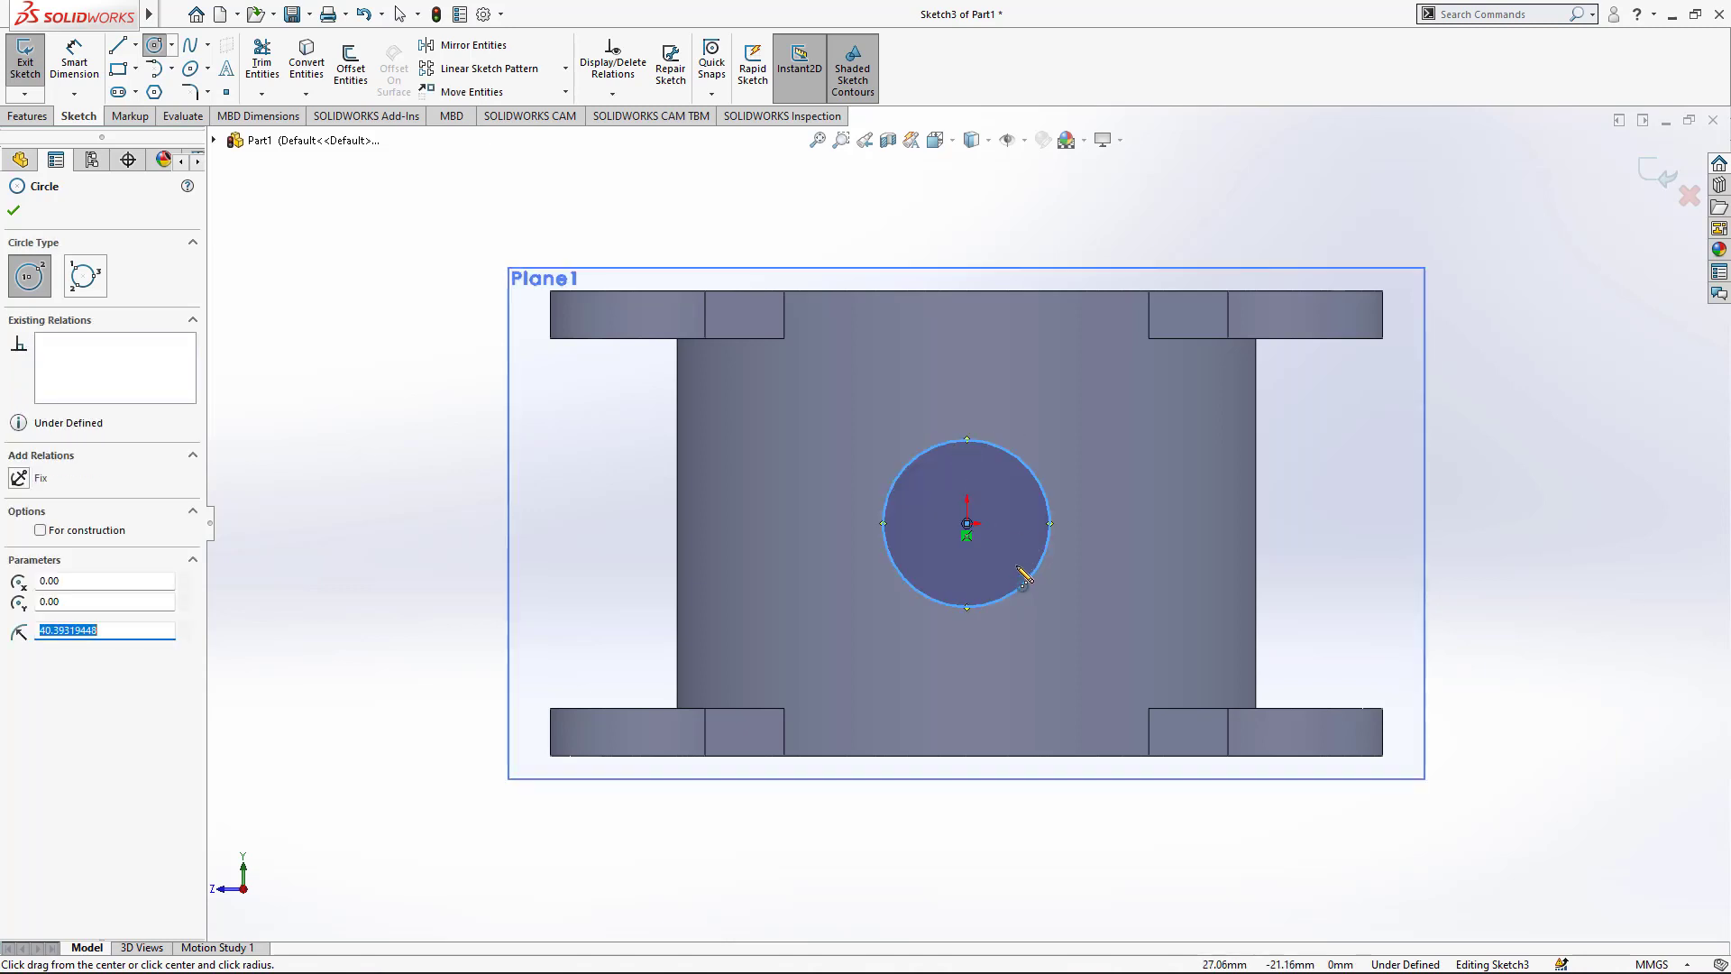
{"action": "left_click", "coordinate": [966, 523]}
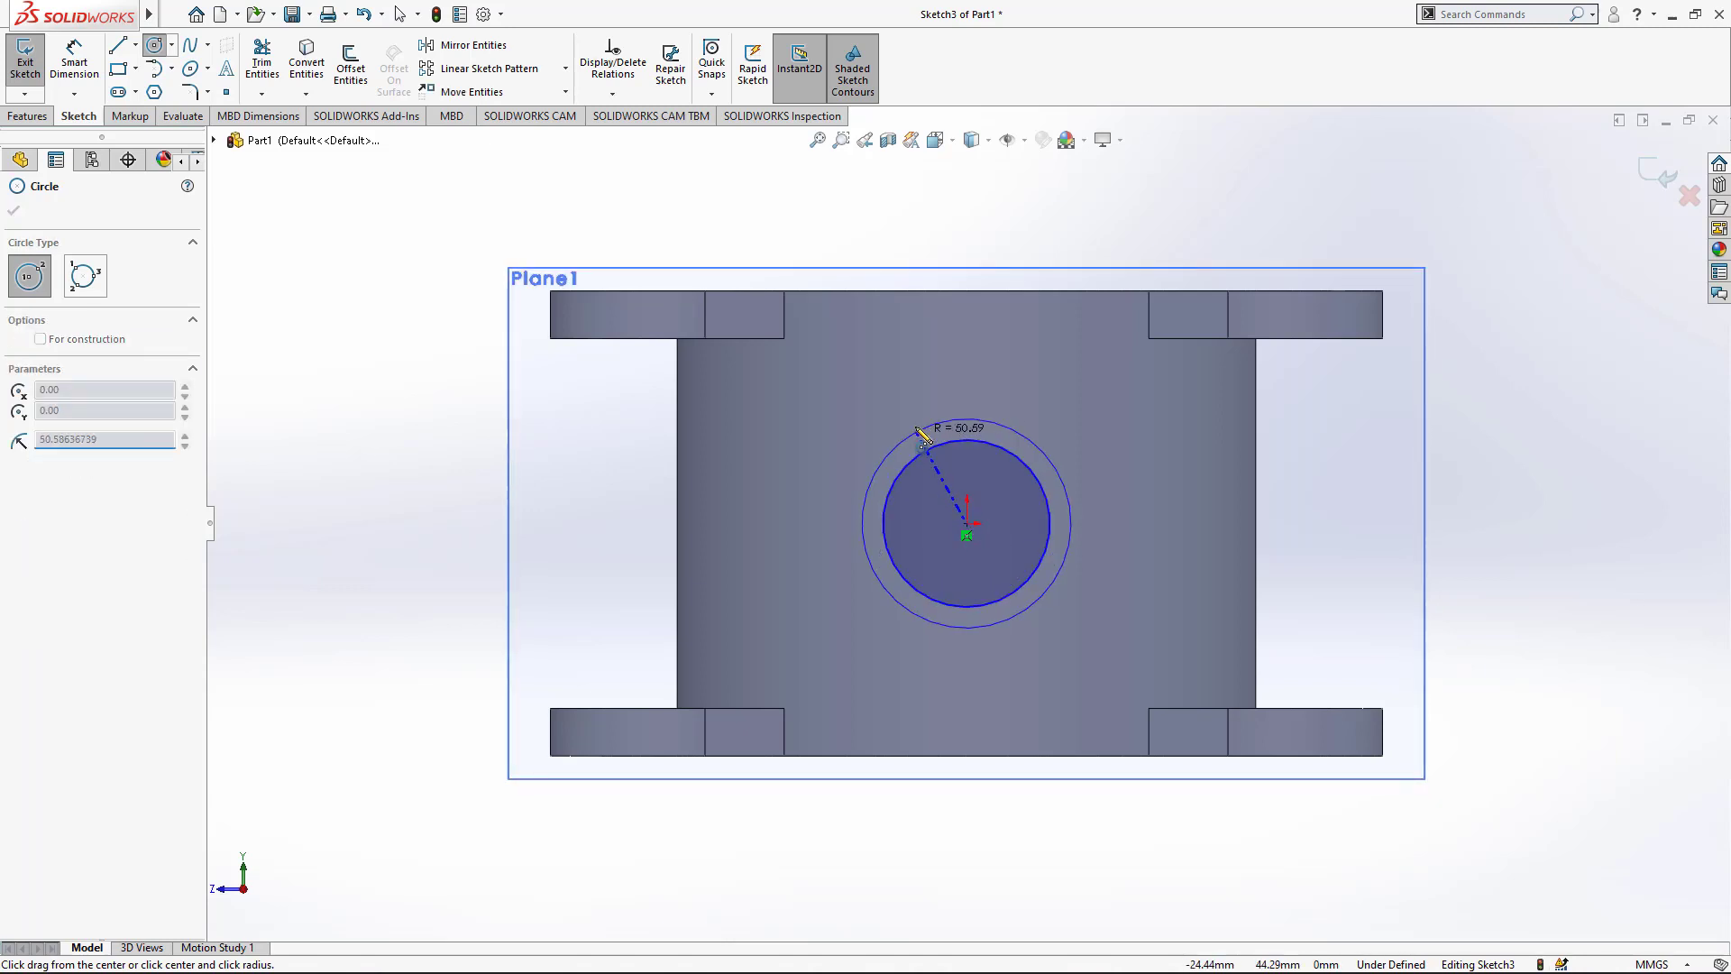
{"action": "left_click", "coordinate": [902, 380]}
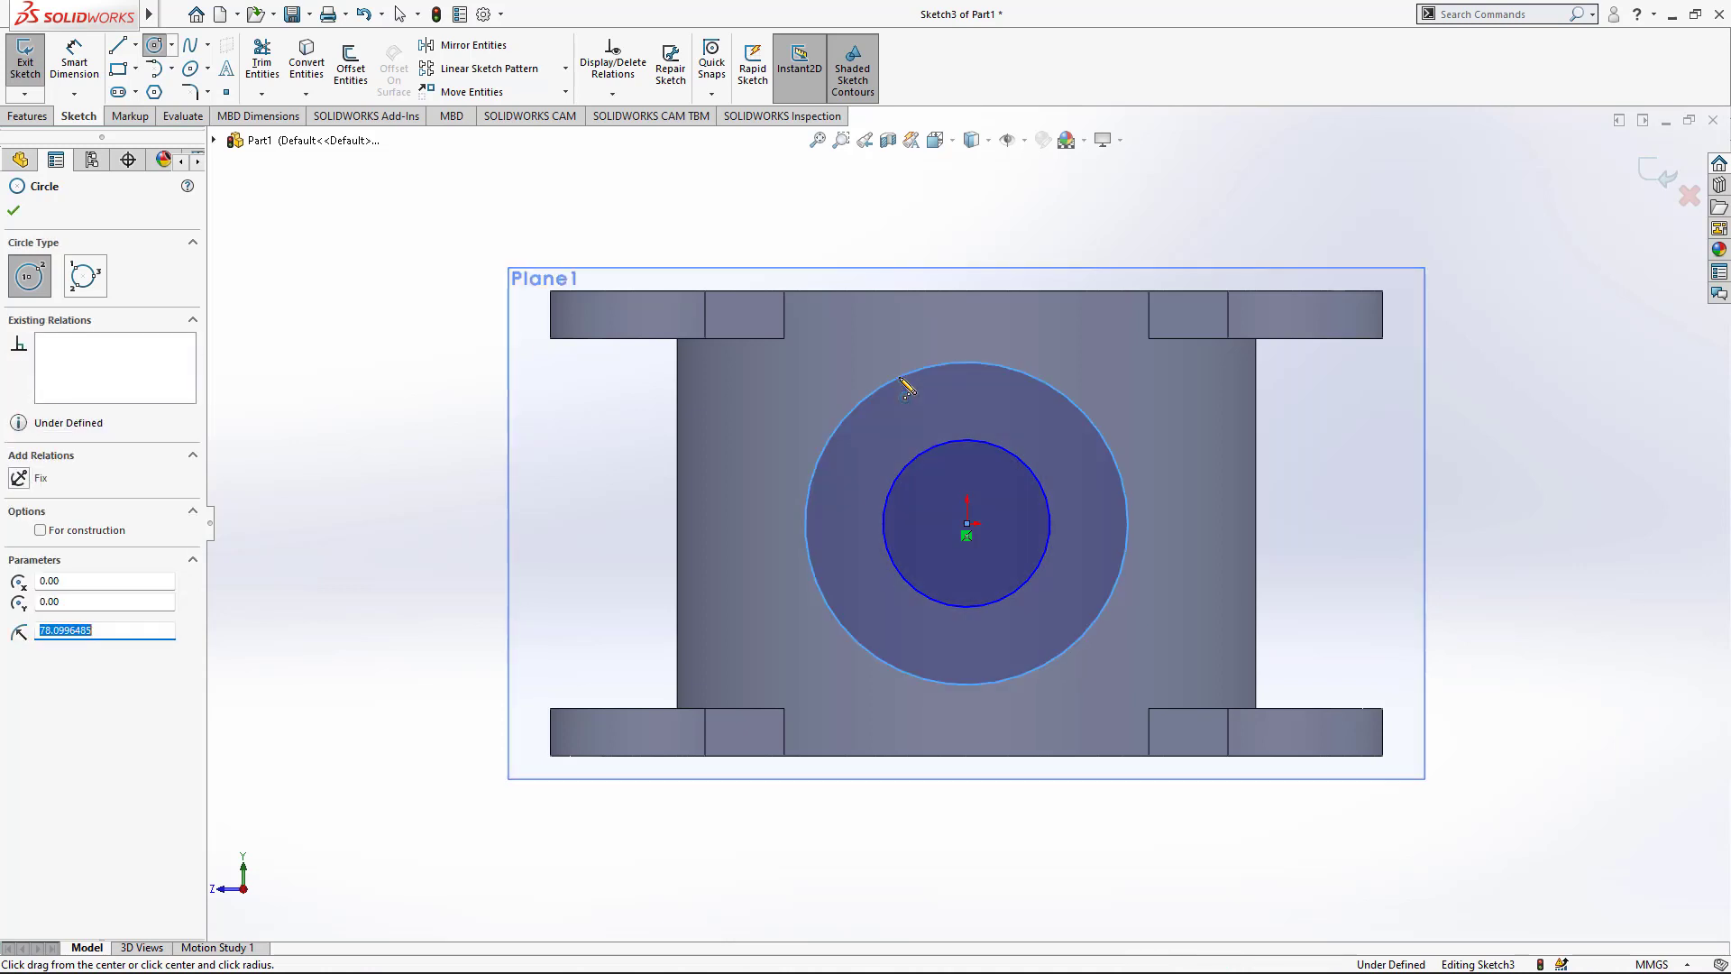
Step: Dimension the outer circle to Ø200 mm and delete the inner circle
{"action": "left_click", "coordinate": [88, 59]}
{"action": "left_click", "coordinate": [967, 362]}
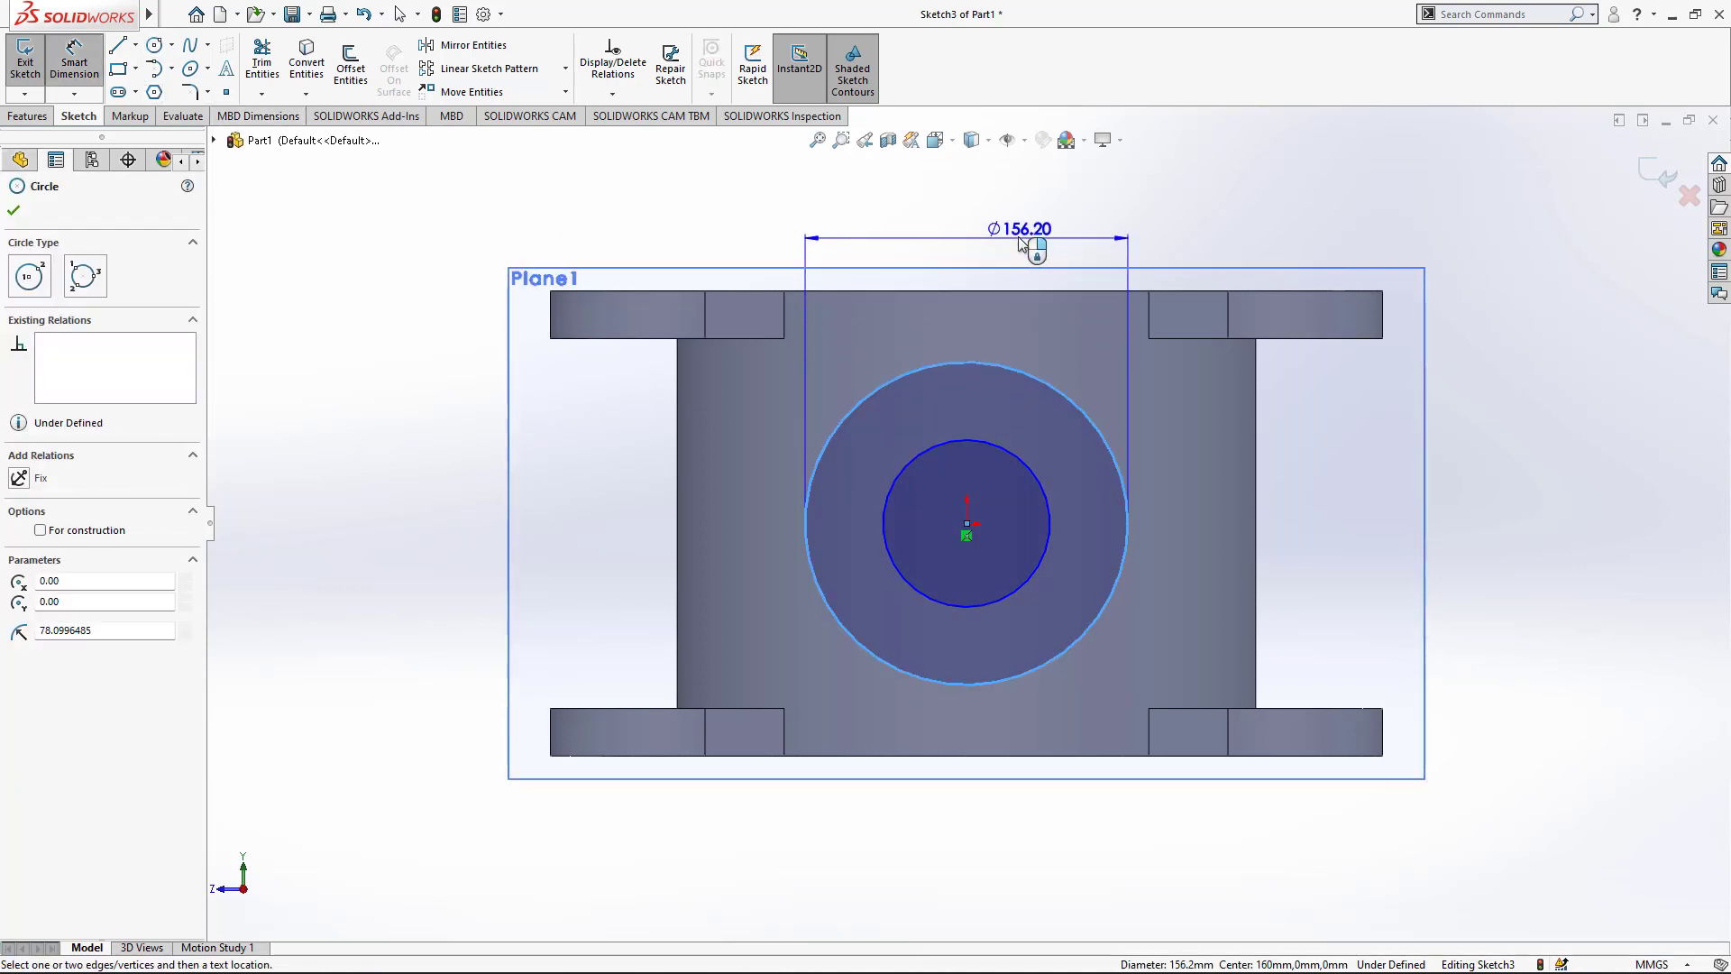
{"action": "left_click", "coordinate": [1018, 229]}
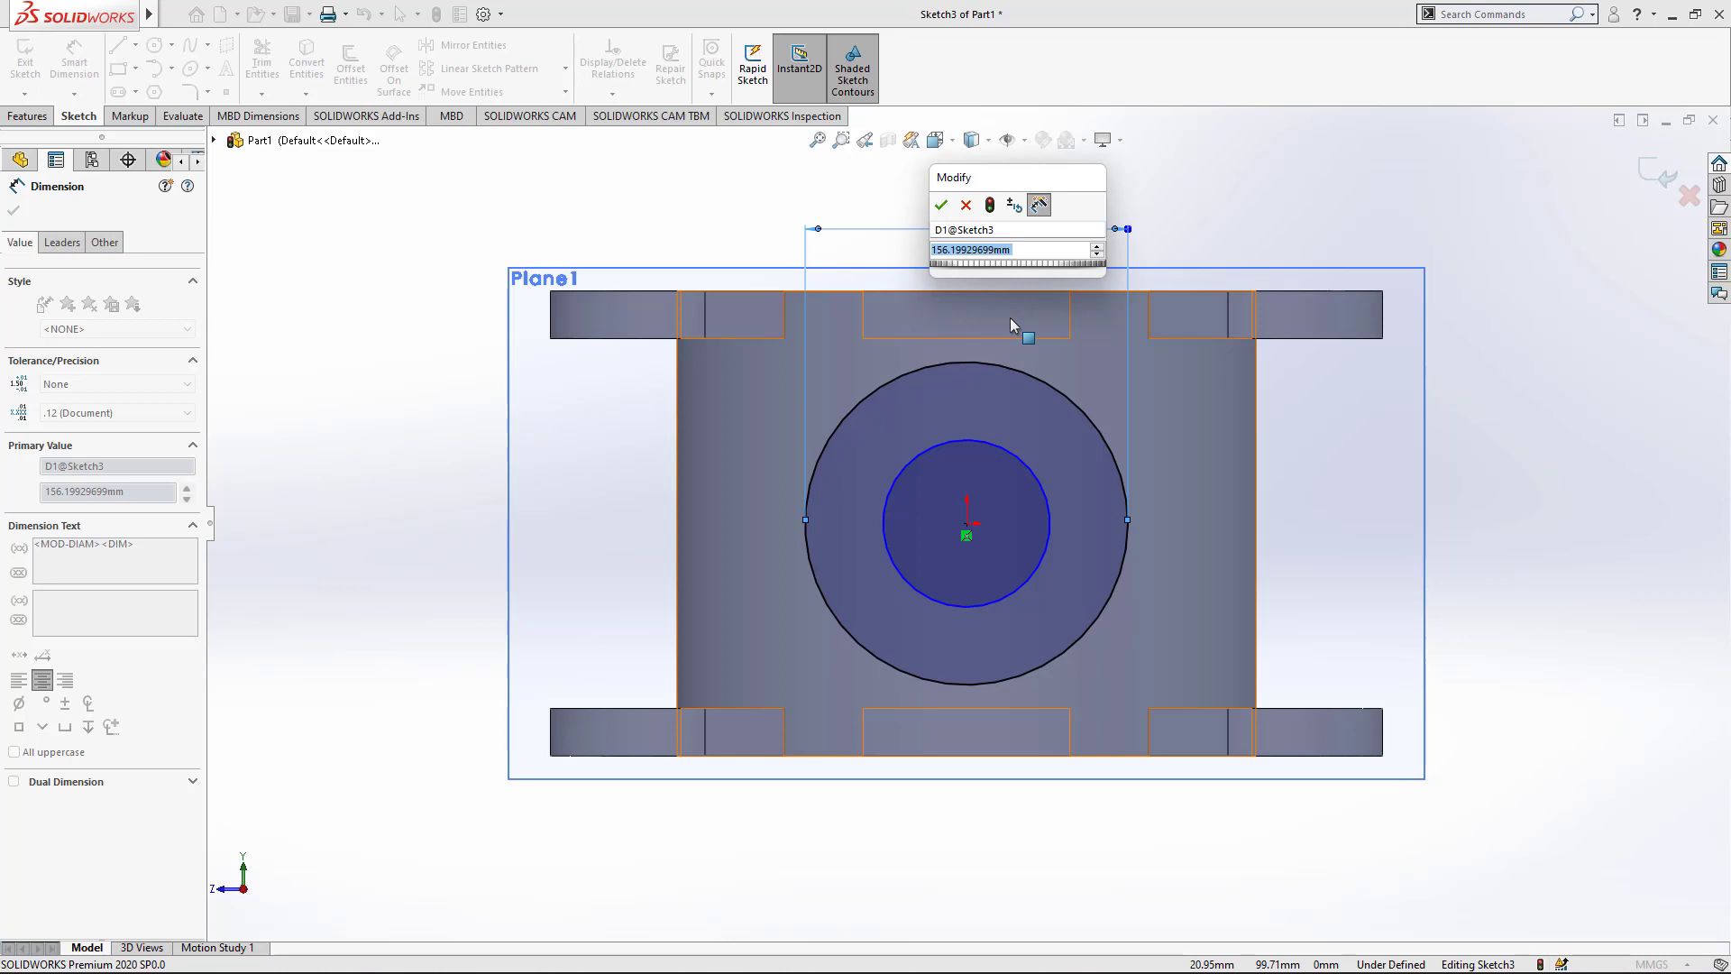
{"action": "type", "text": "200"}
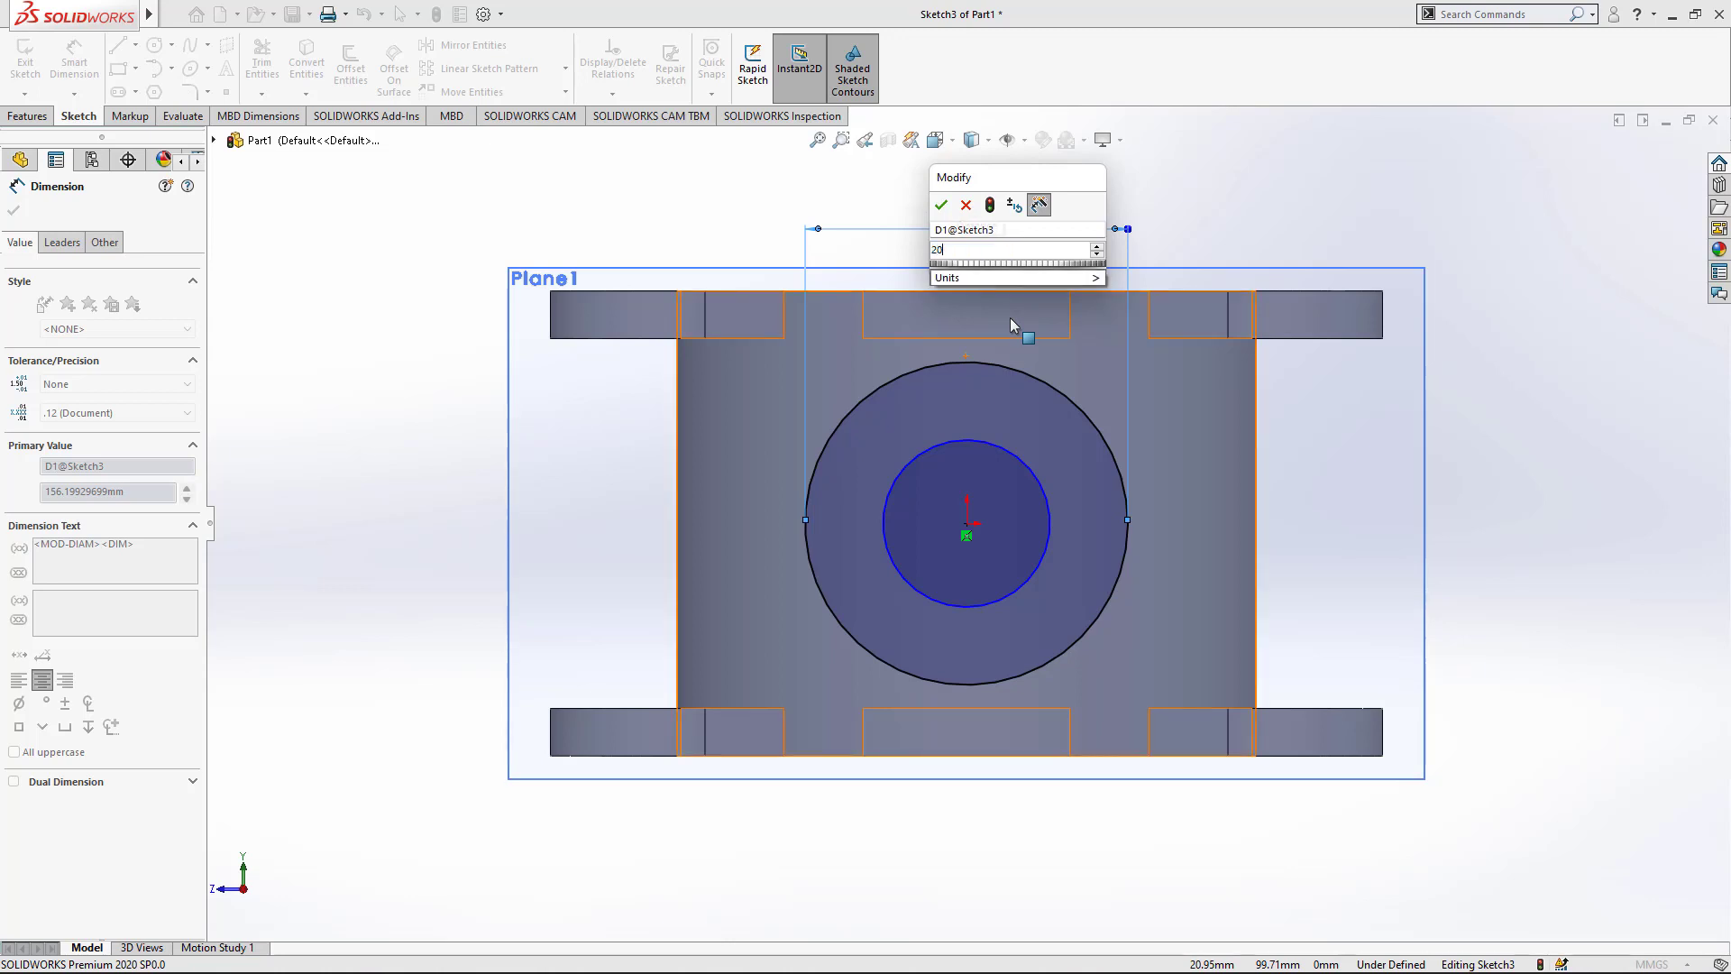
{"action": "key", "text": "Return"}
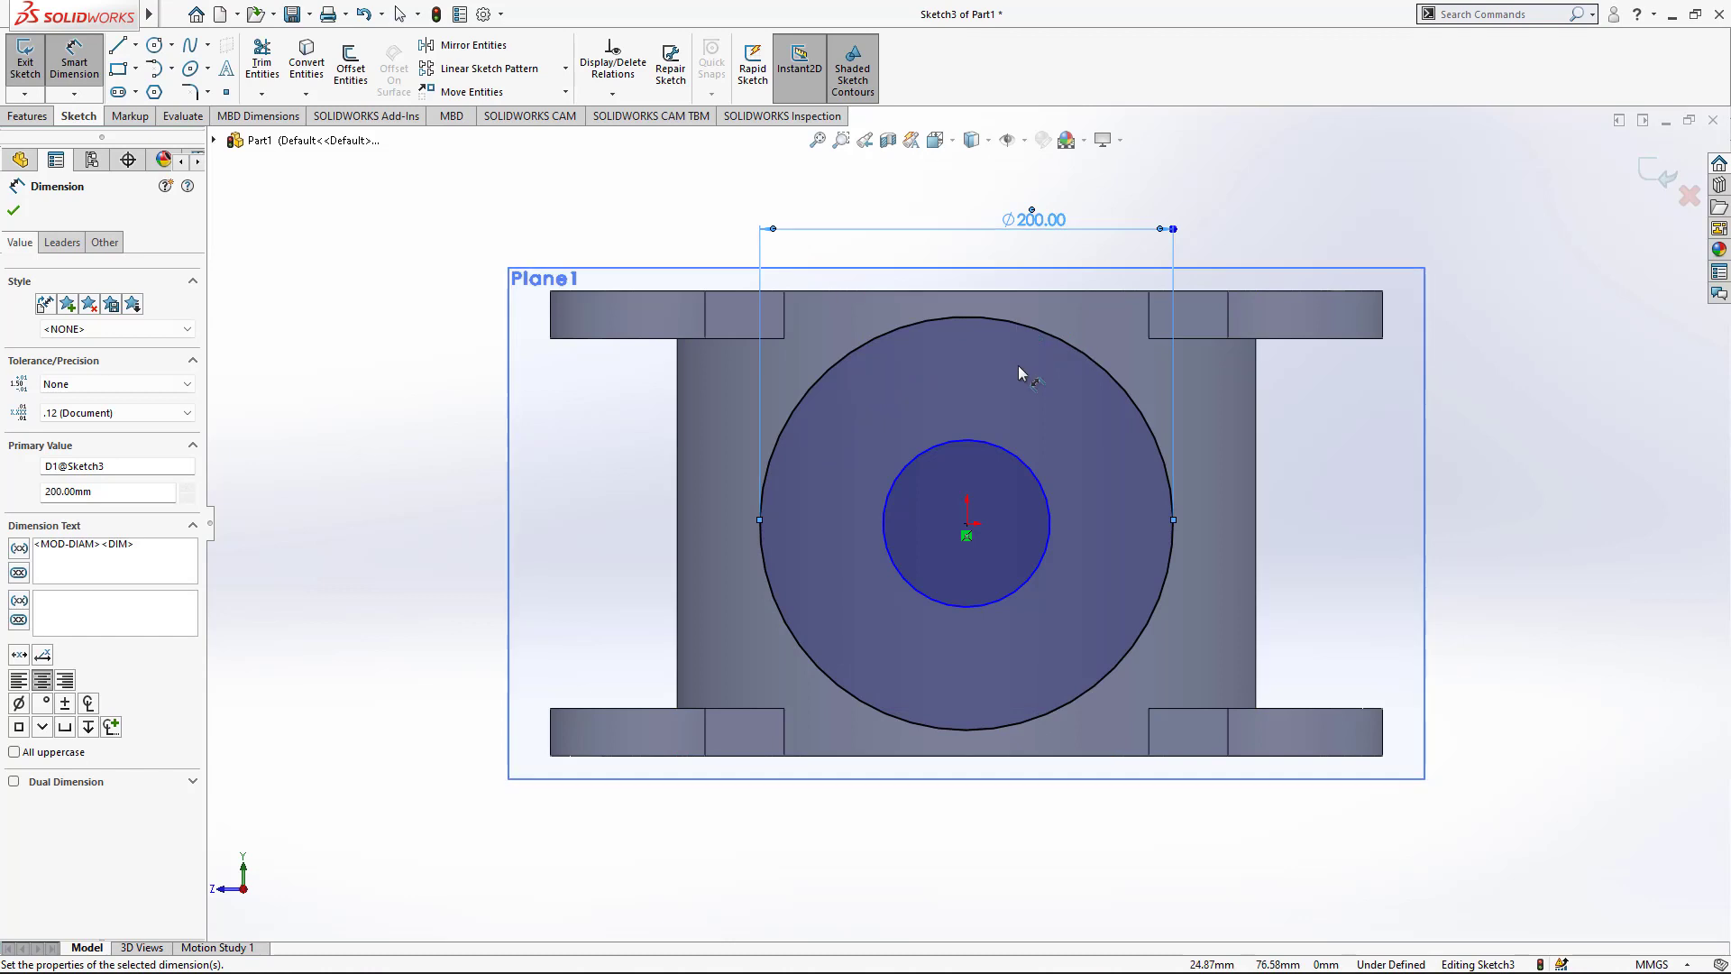
{"action": "key", "text": "Escape"}
{"action": "left_click", "coordinate": [1017, 458]}
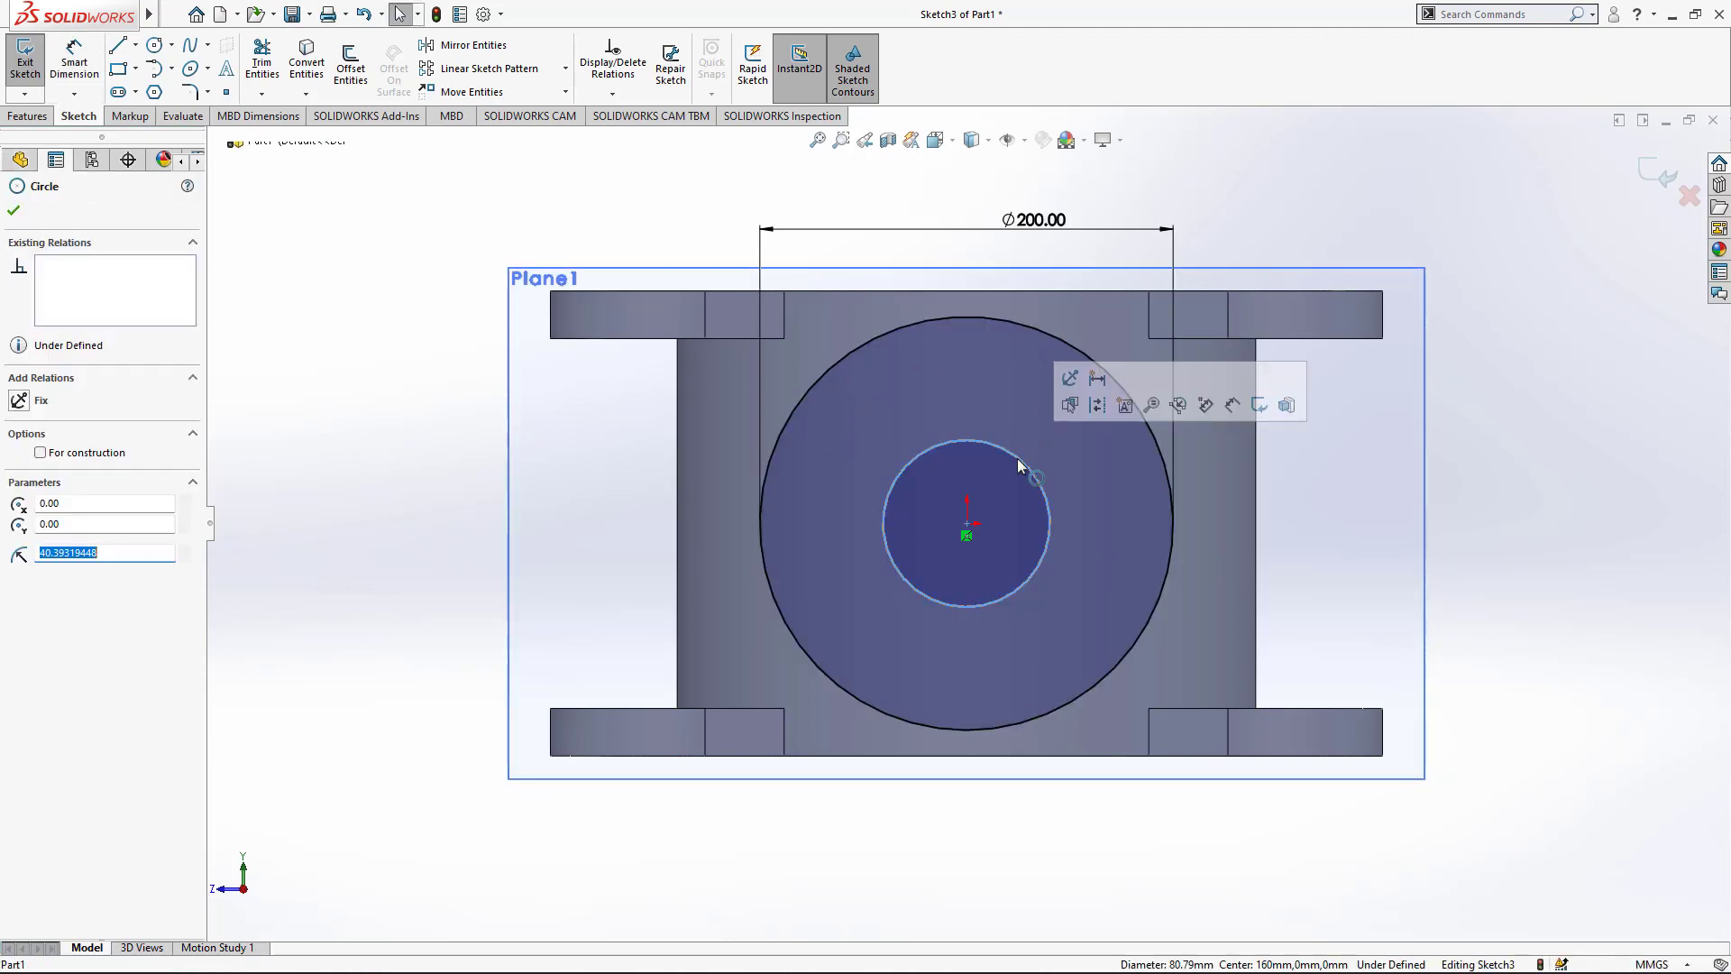
{"action": "key", "text": "Delete"}
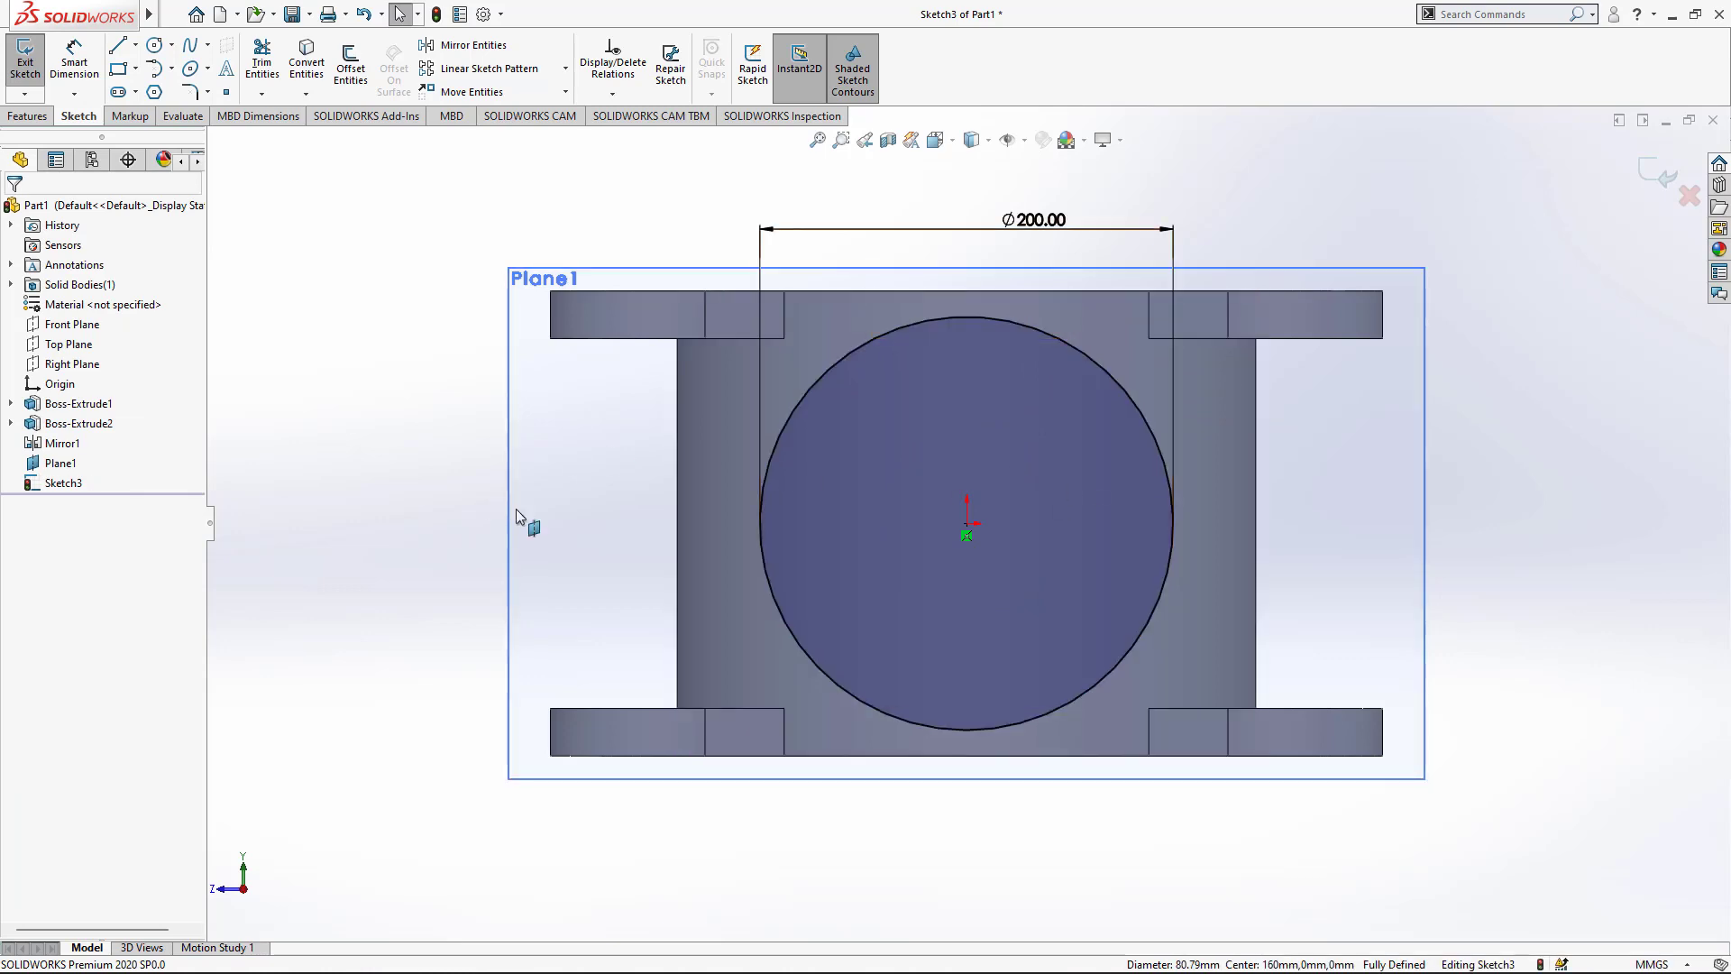
{"action": "left_click", "coordinate": [27, 115]}
Step: Extrude the Ø200 circle reversed, Up To Surface, ending at the cylinder's outer face
{"action": "left_click", "coordinate": [32, 63]}
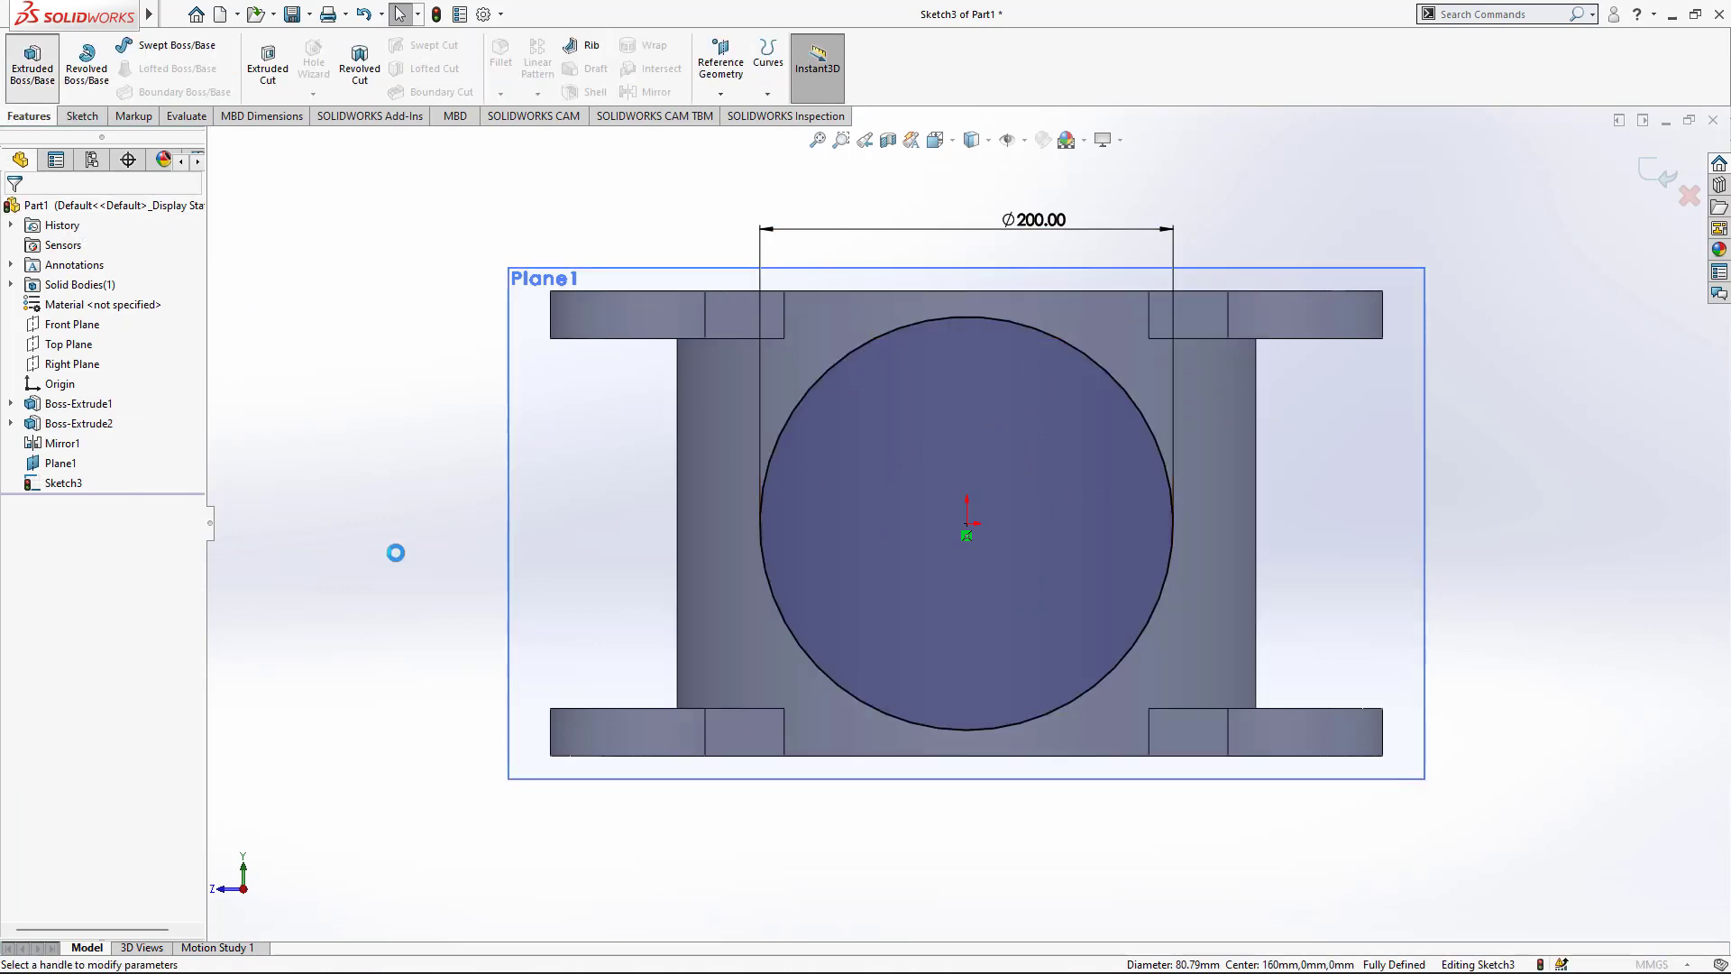
{"action": "key", "text": "ctrl+7"}
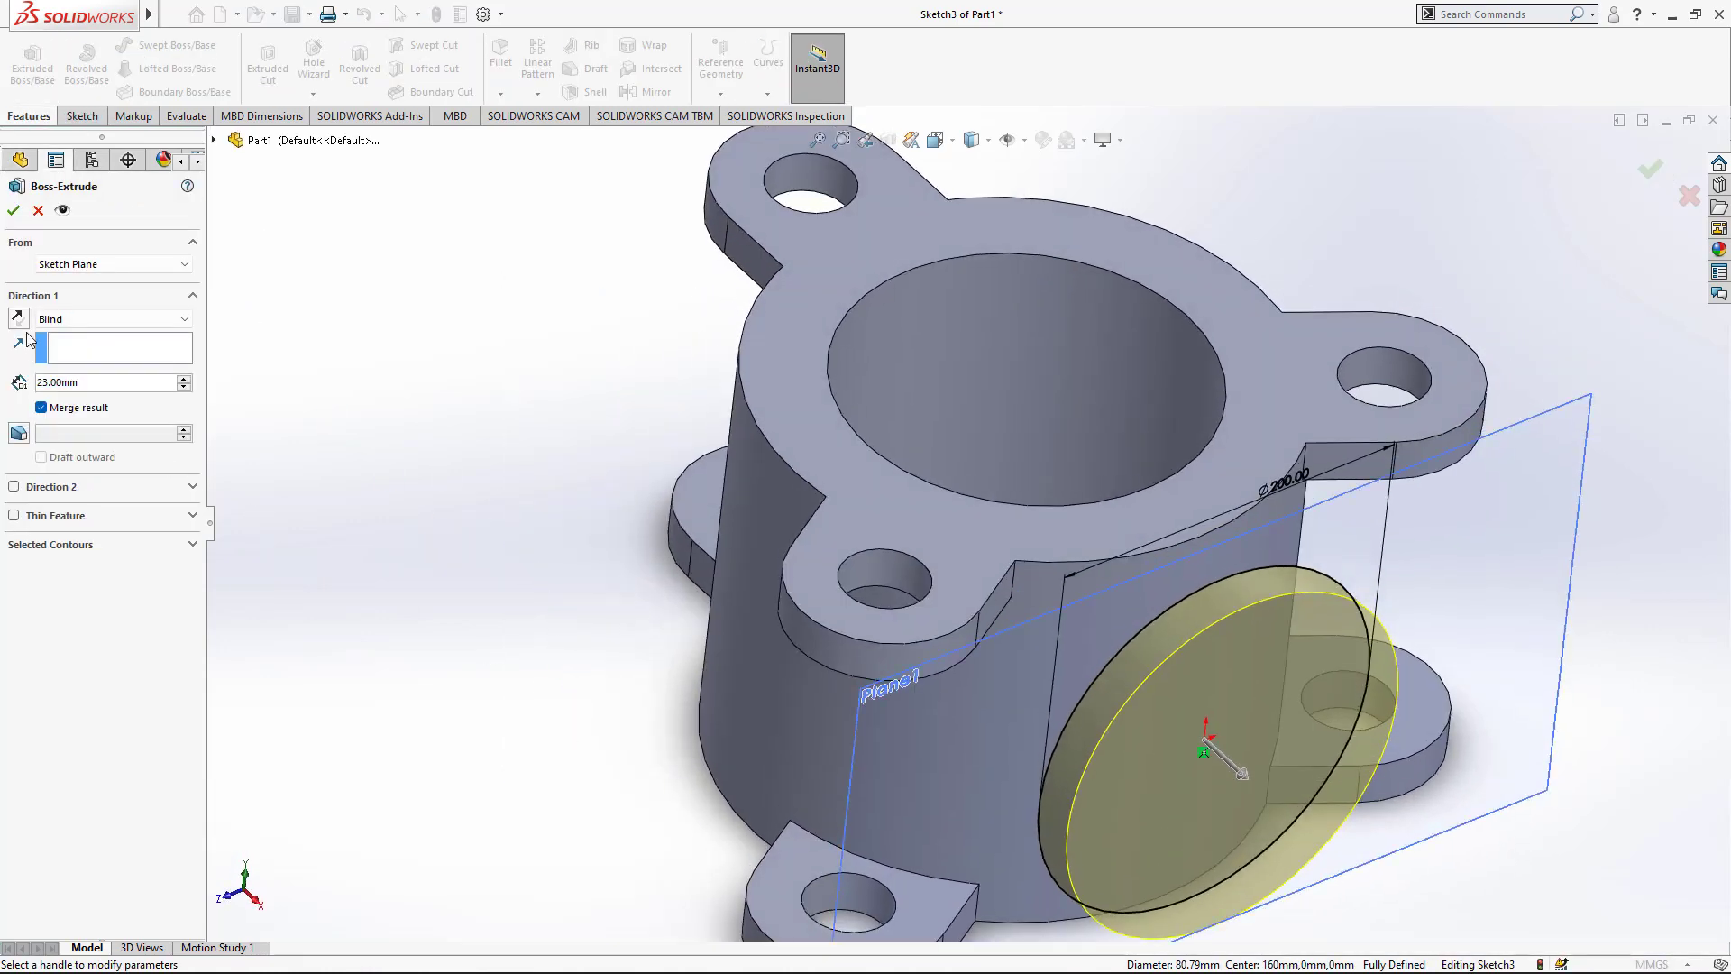
{"action": "left_click", "coordinate": [18, 318]}
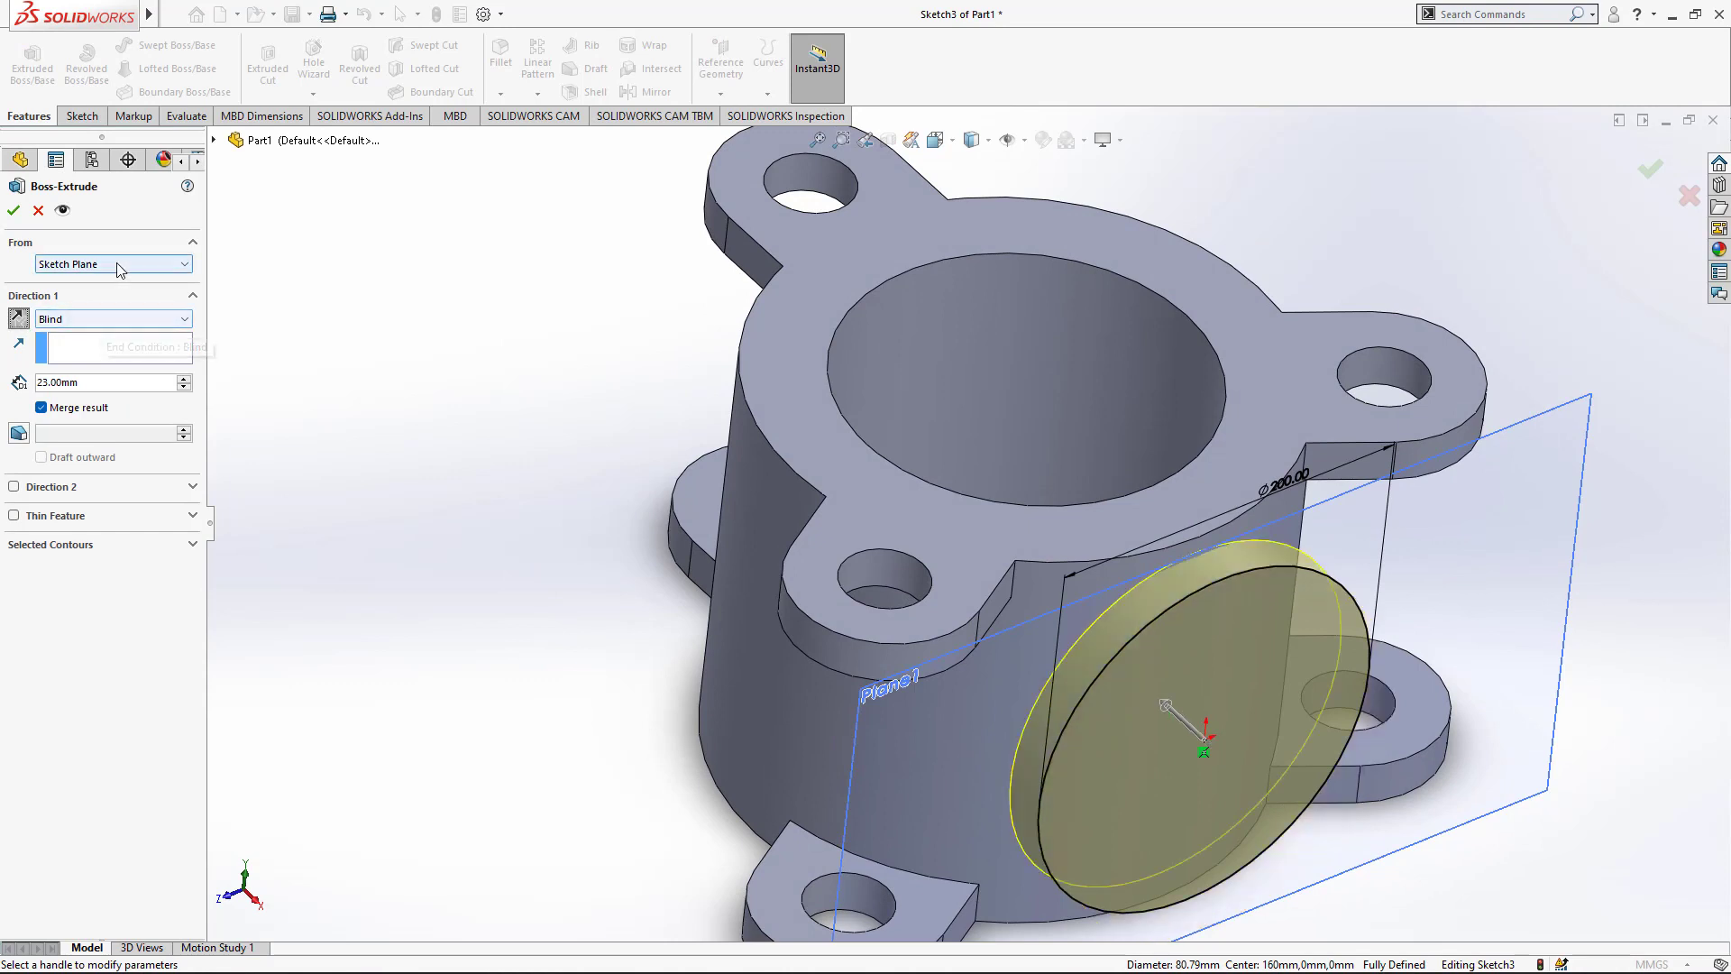
{"action": "left_click", "coordinate": [101, 321]}
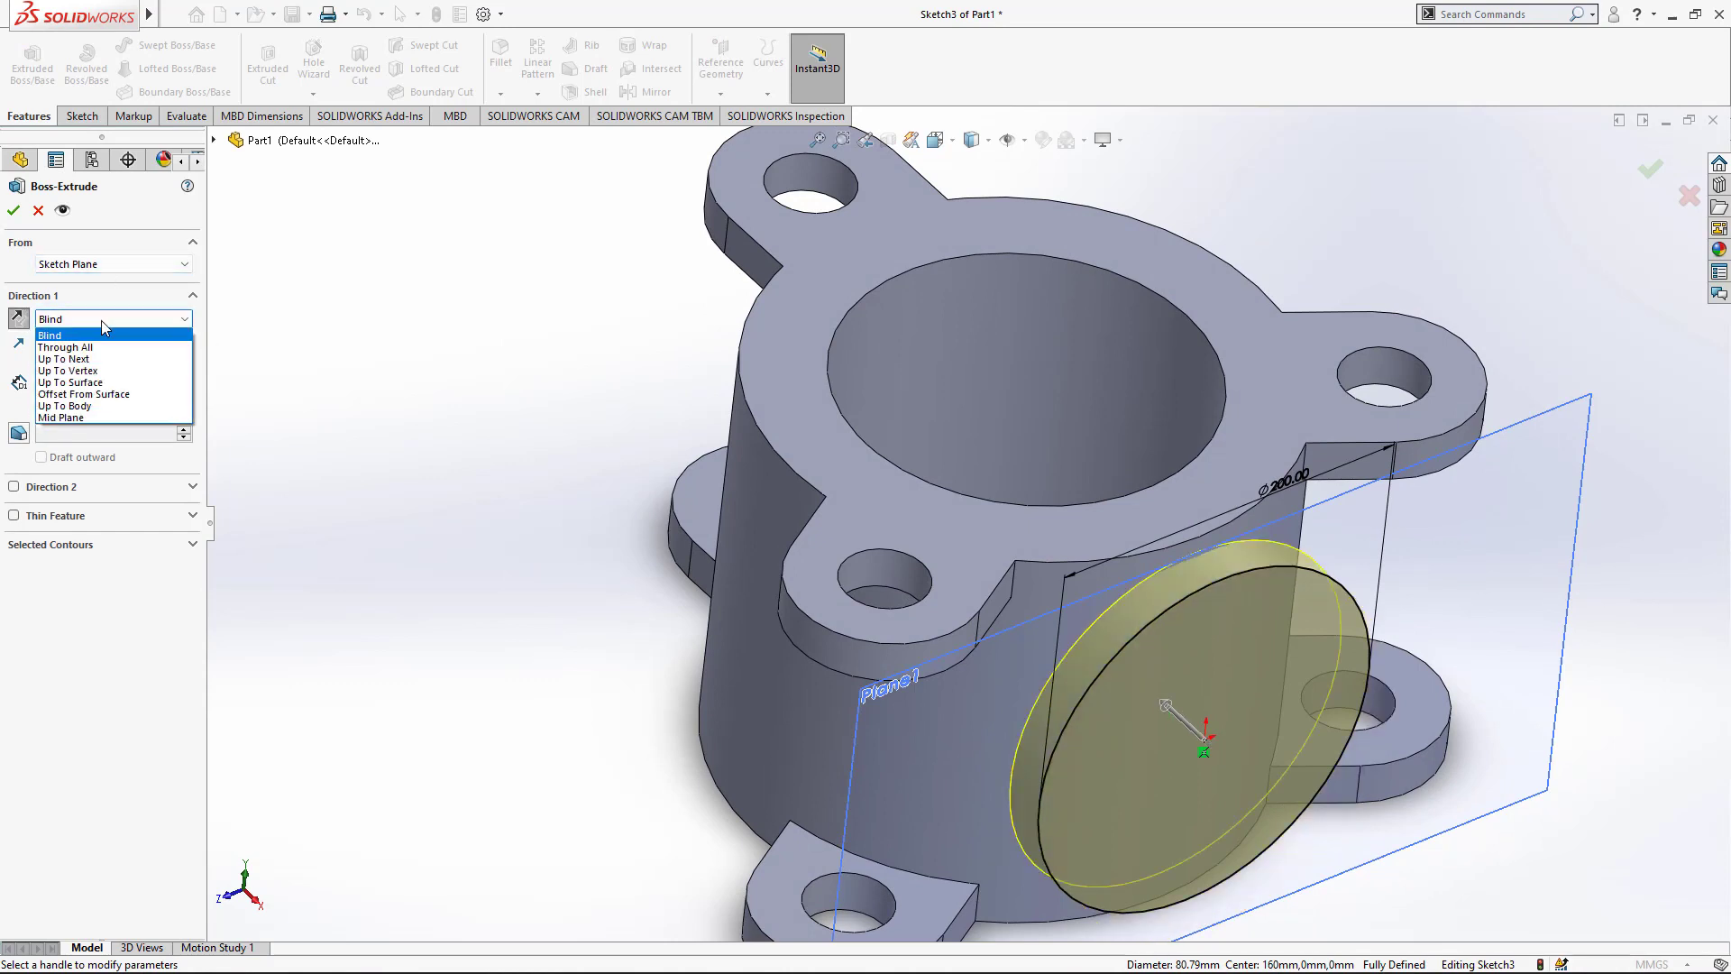
{"action": "left_click", "coordinate": [115, 382]}
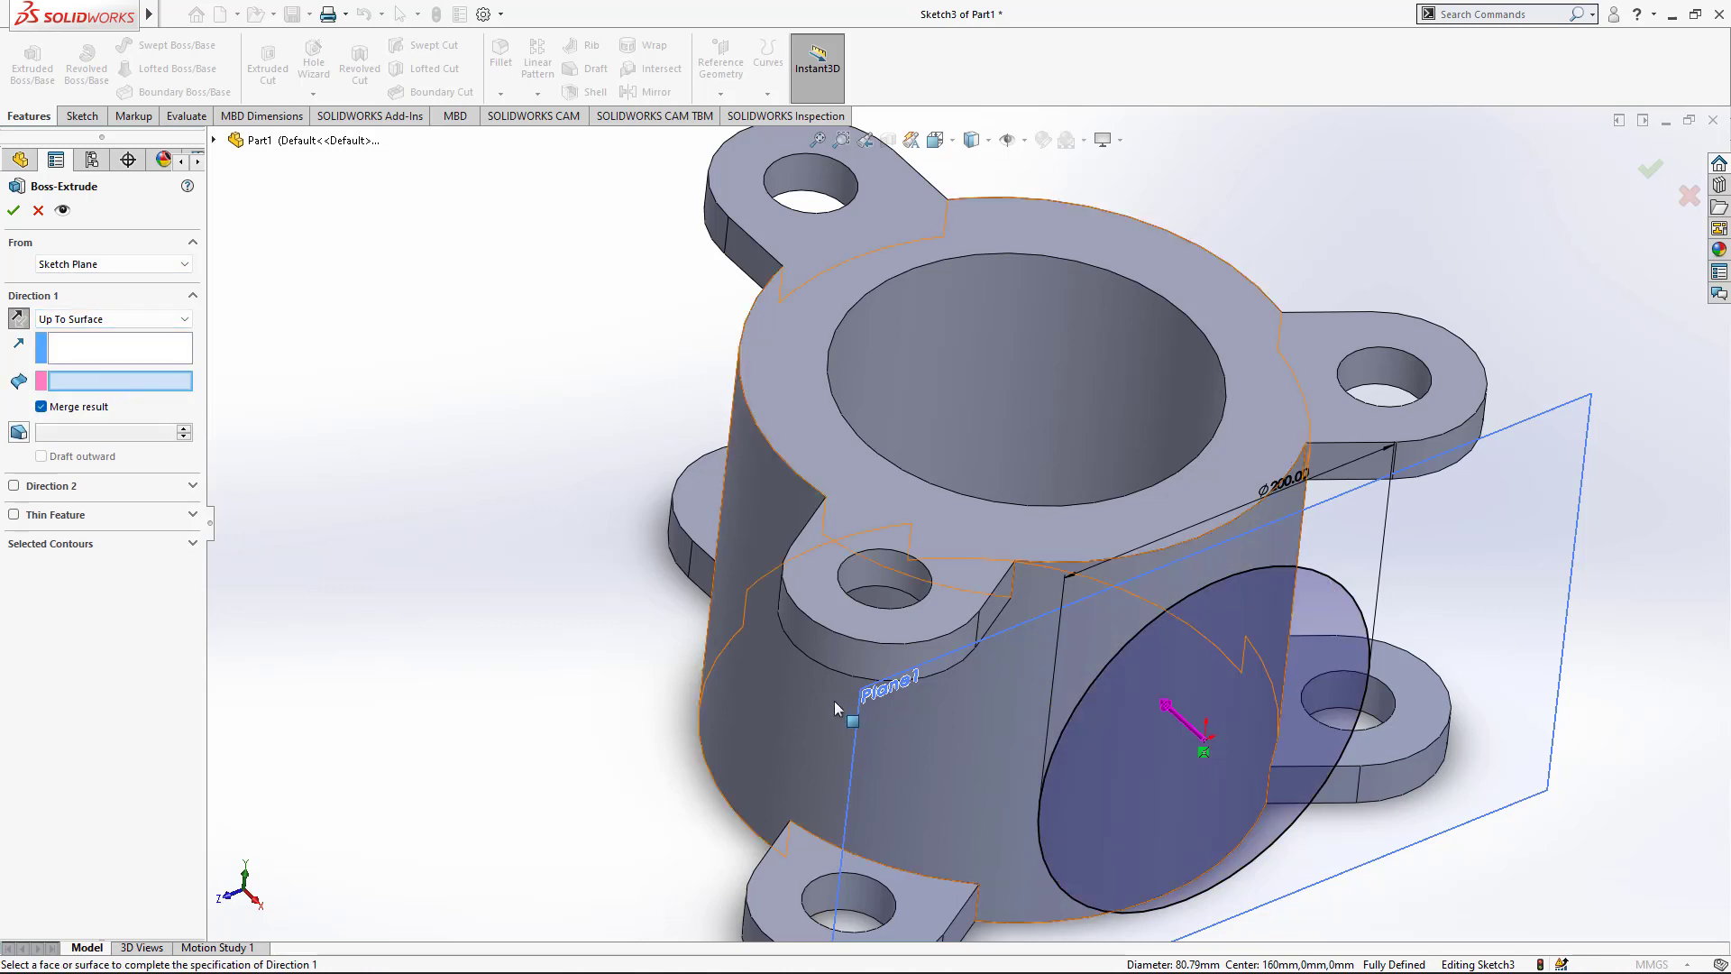
{"action": "left_click", "coordinate": [1022, 731]}
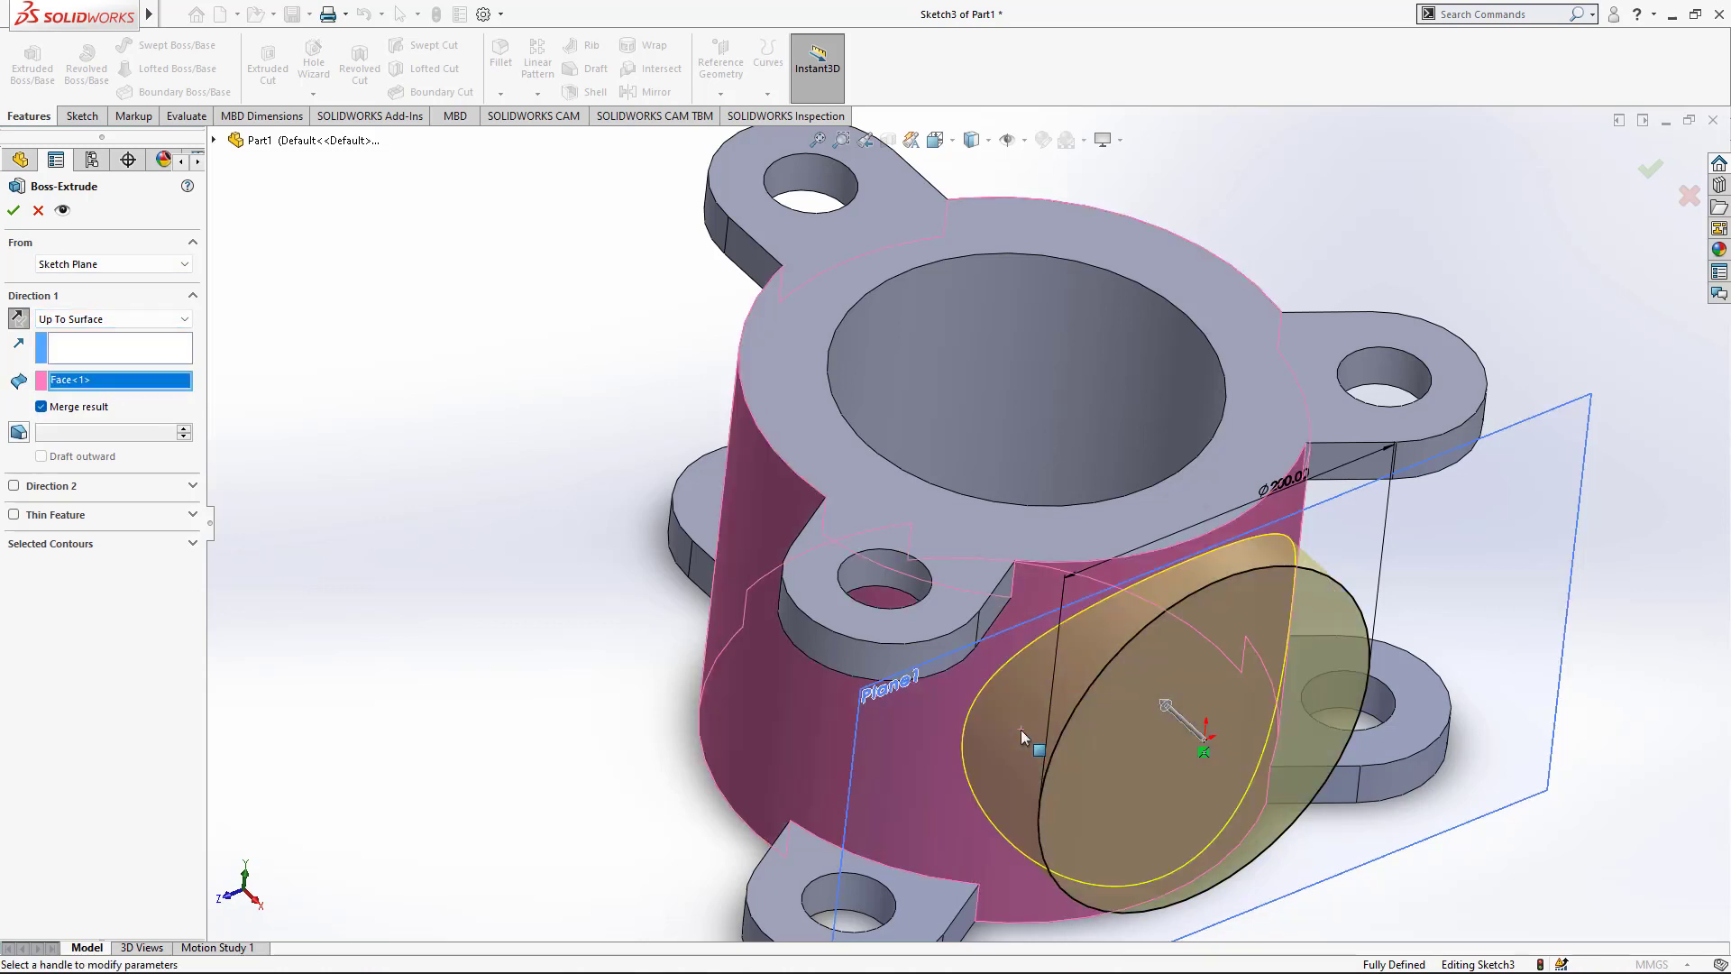
{"action": "left_click", "coordinate": [13, 210]}
{"action": "middle_click_drag", "start_coordinate": [1122, 763], "coordinate": [1029, 678]}
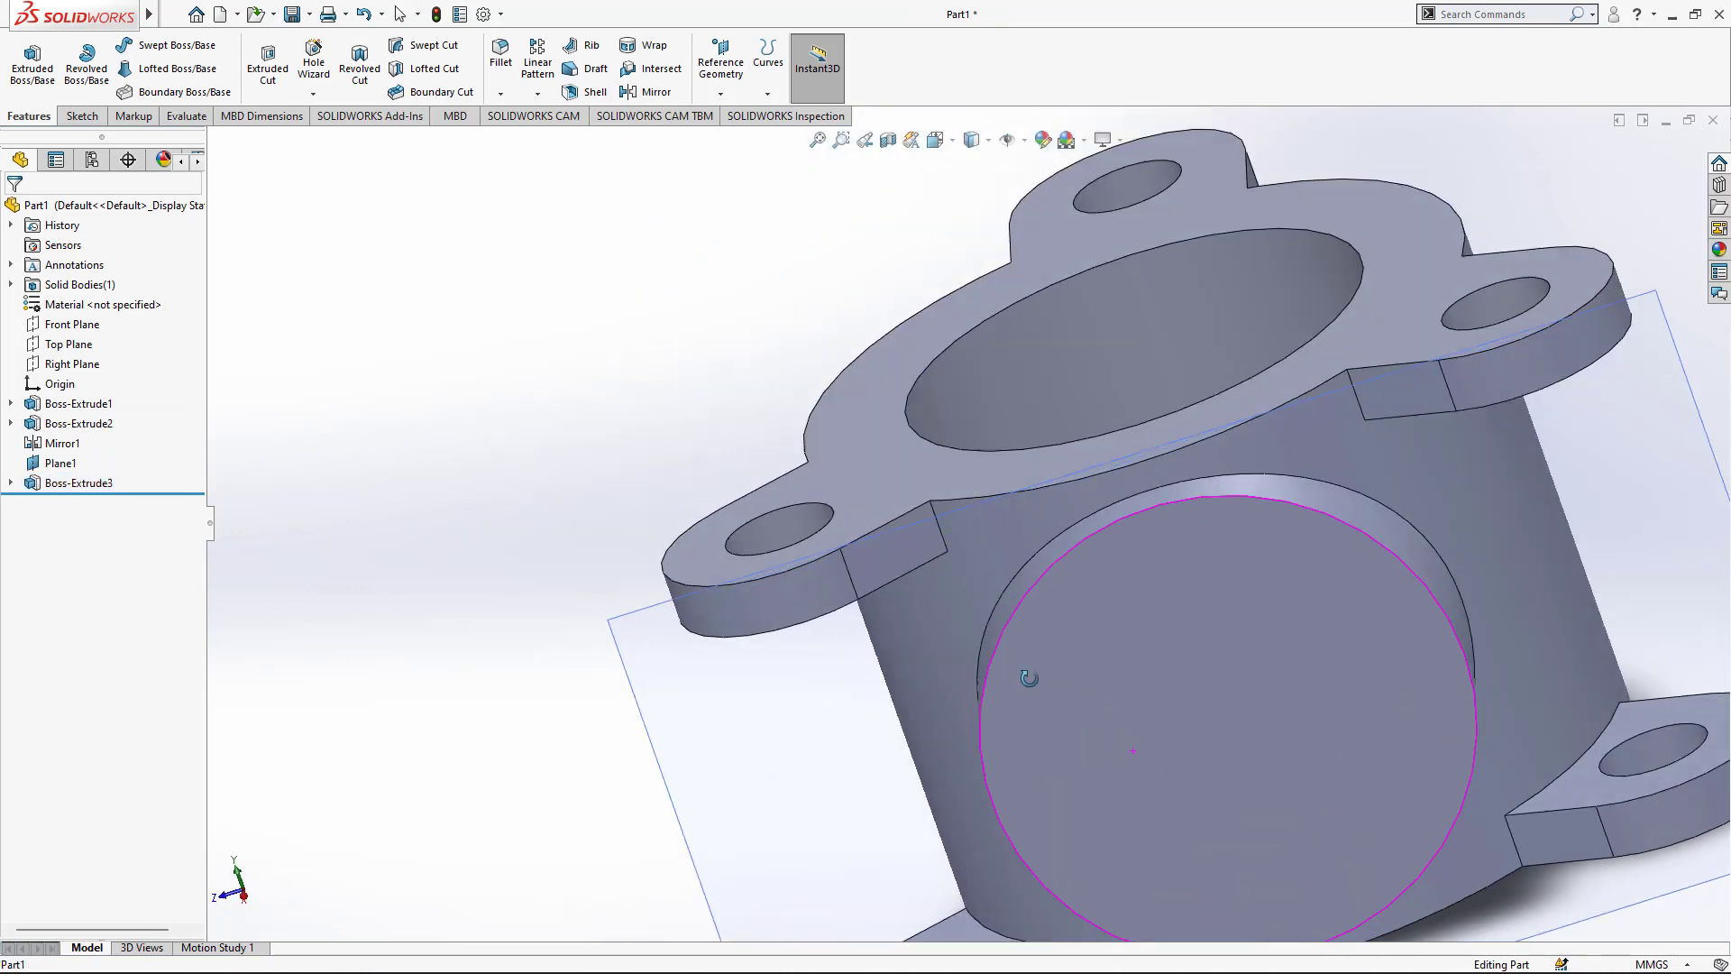
{"action": "scroll", "coordinate": [1028, 678], "scroll_direction": "up", "scroll_amount": 3}
Step: Start Sketch4 on the boss's flat face and view it normal
{"action": "scroll", "coordinate": [1082, 680], "scroll_direction": "up", "scroll_amount": 2}
{"action": "left_click", "coordinate": [1097, 695]}
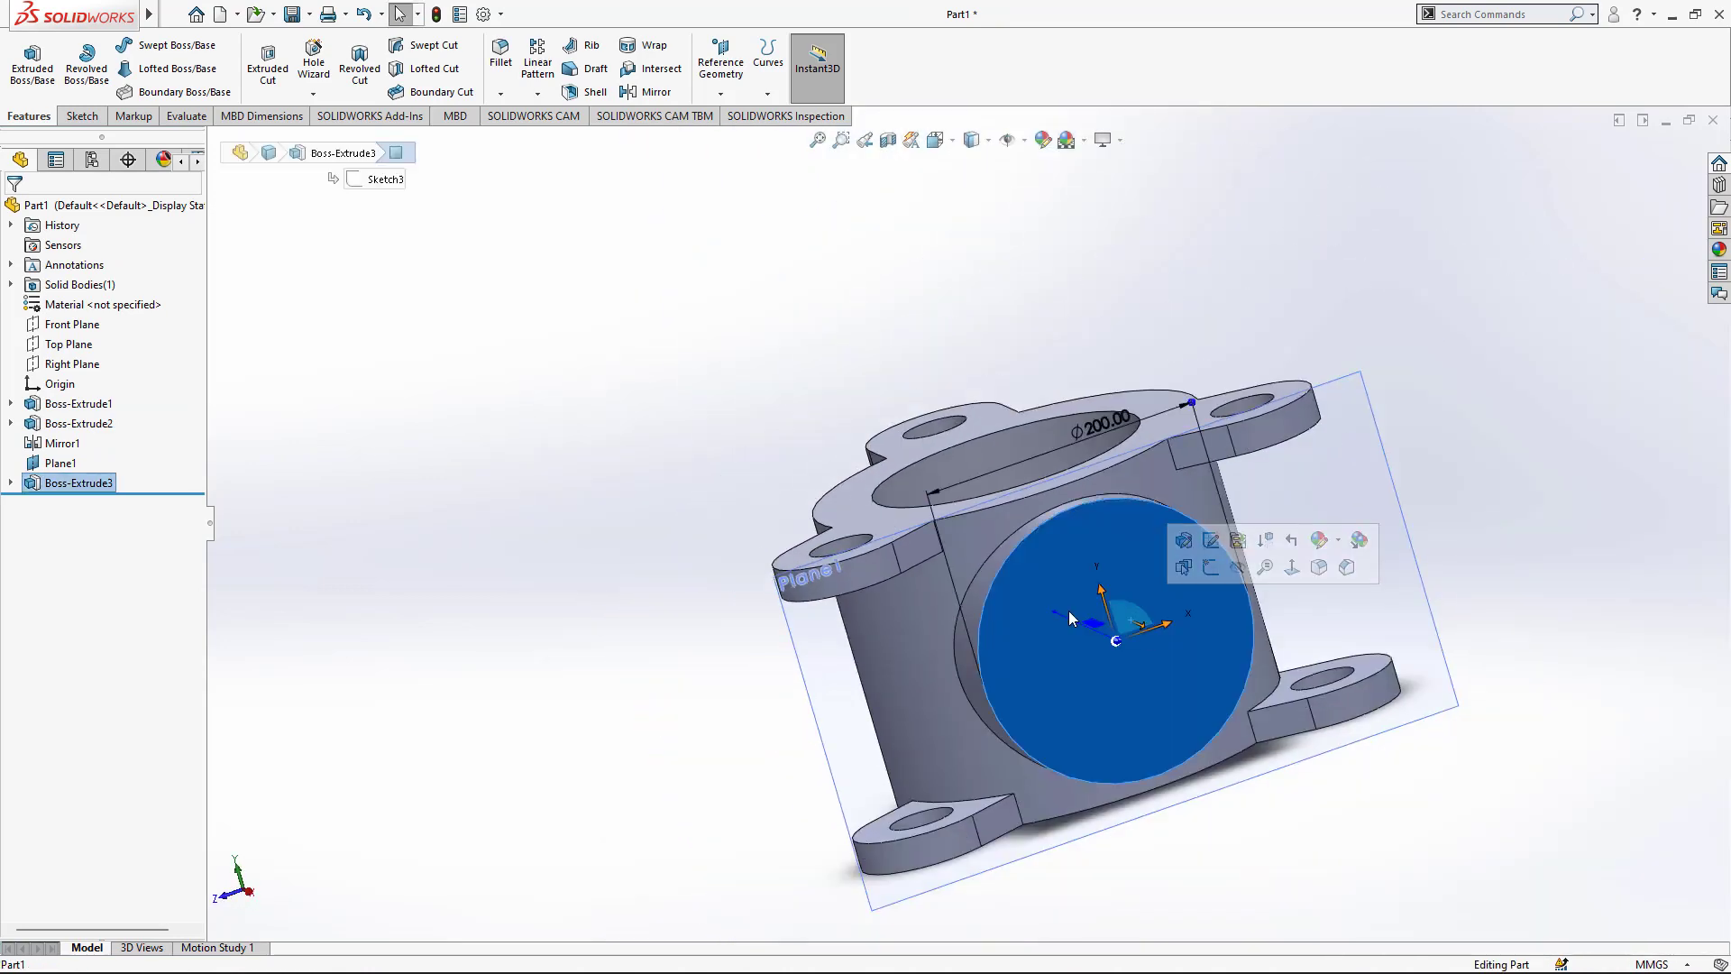
{"action": "left_click", "coordinate": [103, 116]}
{"action": "left_click", "coordinate": [25, 58]}
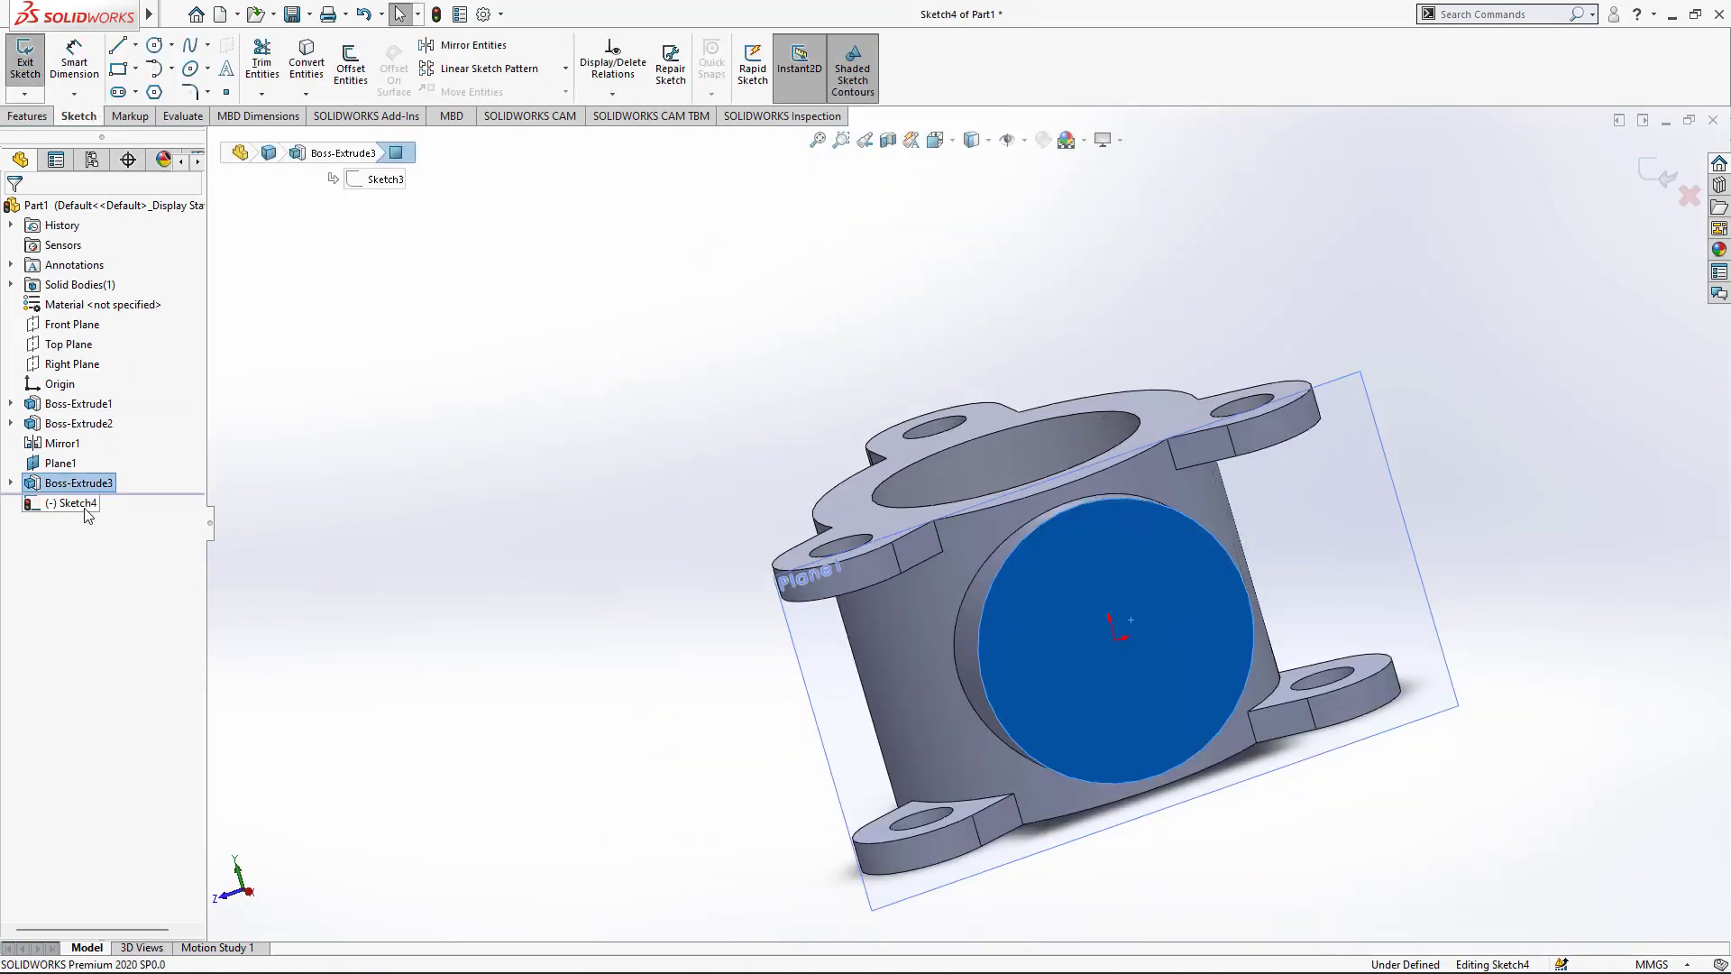
{"action": "left_click", "coordinate": [87, 507]}
{"action": "left_click", "coordinate": [143, 487]}
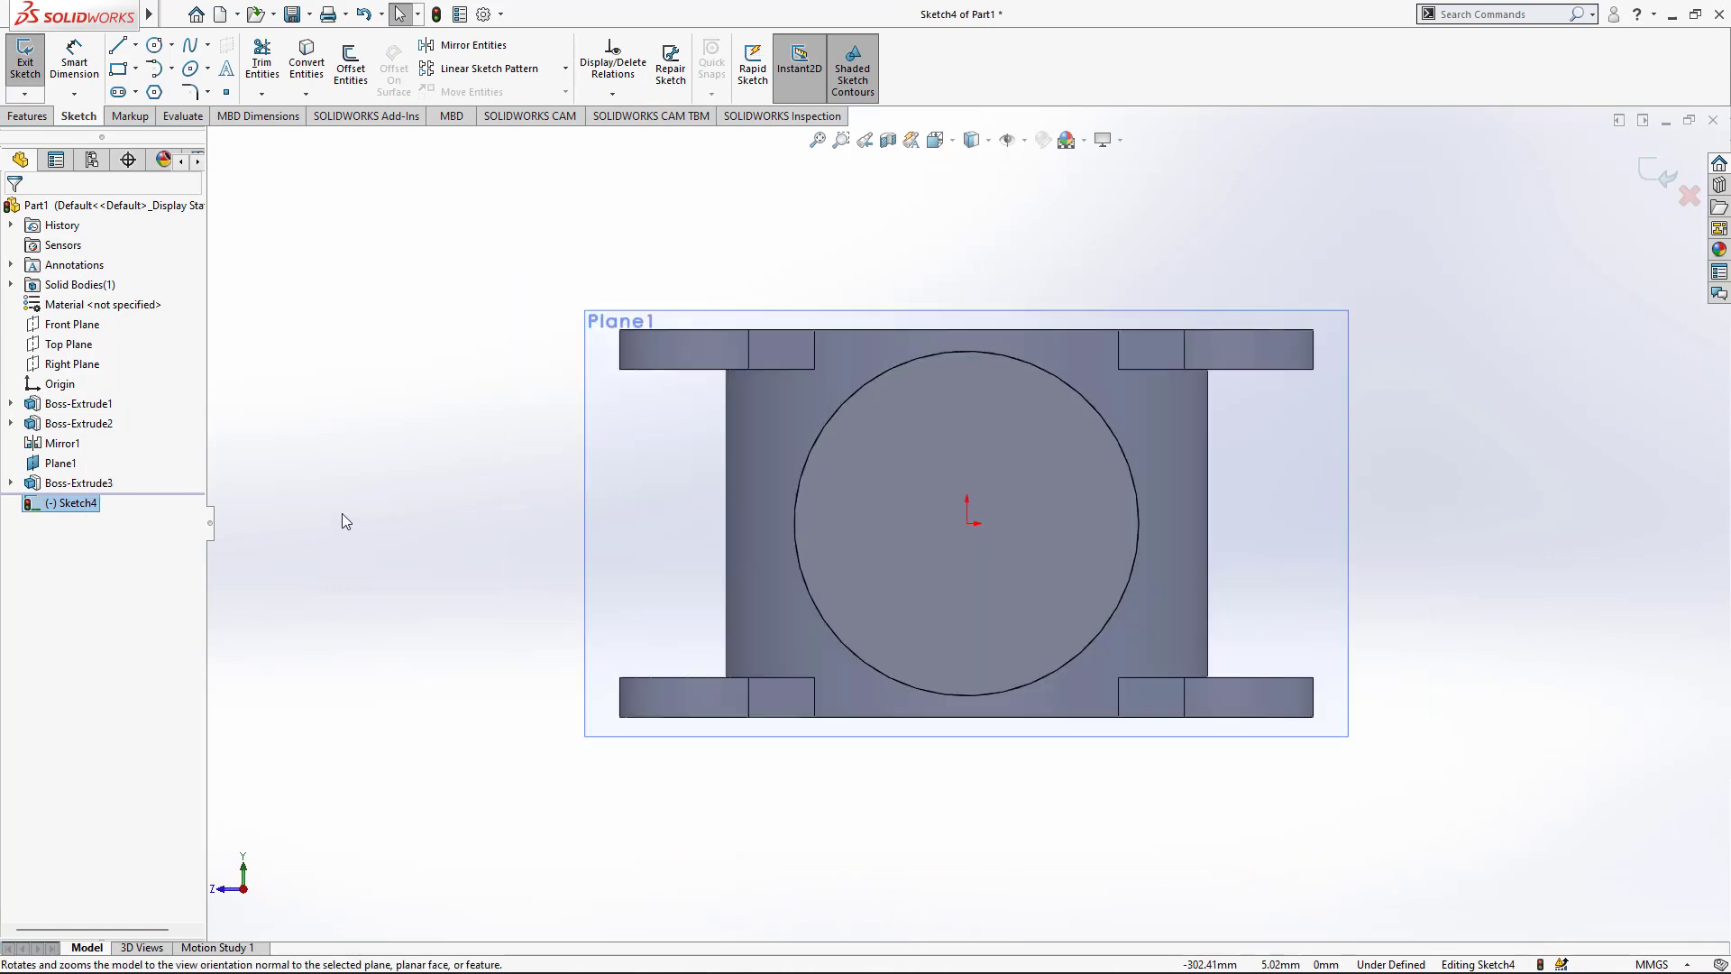
Step: Draw a circle centred on the origin and dimension it Ø100 mm
{"action": "left_click", "coordinate": [163, 47]}
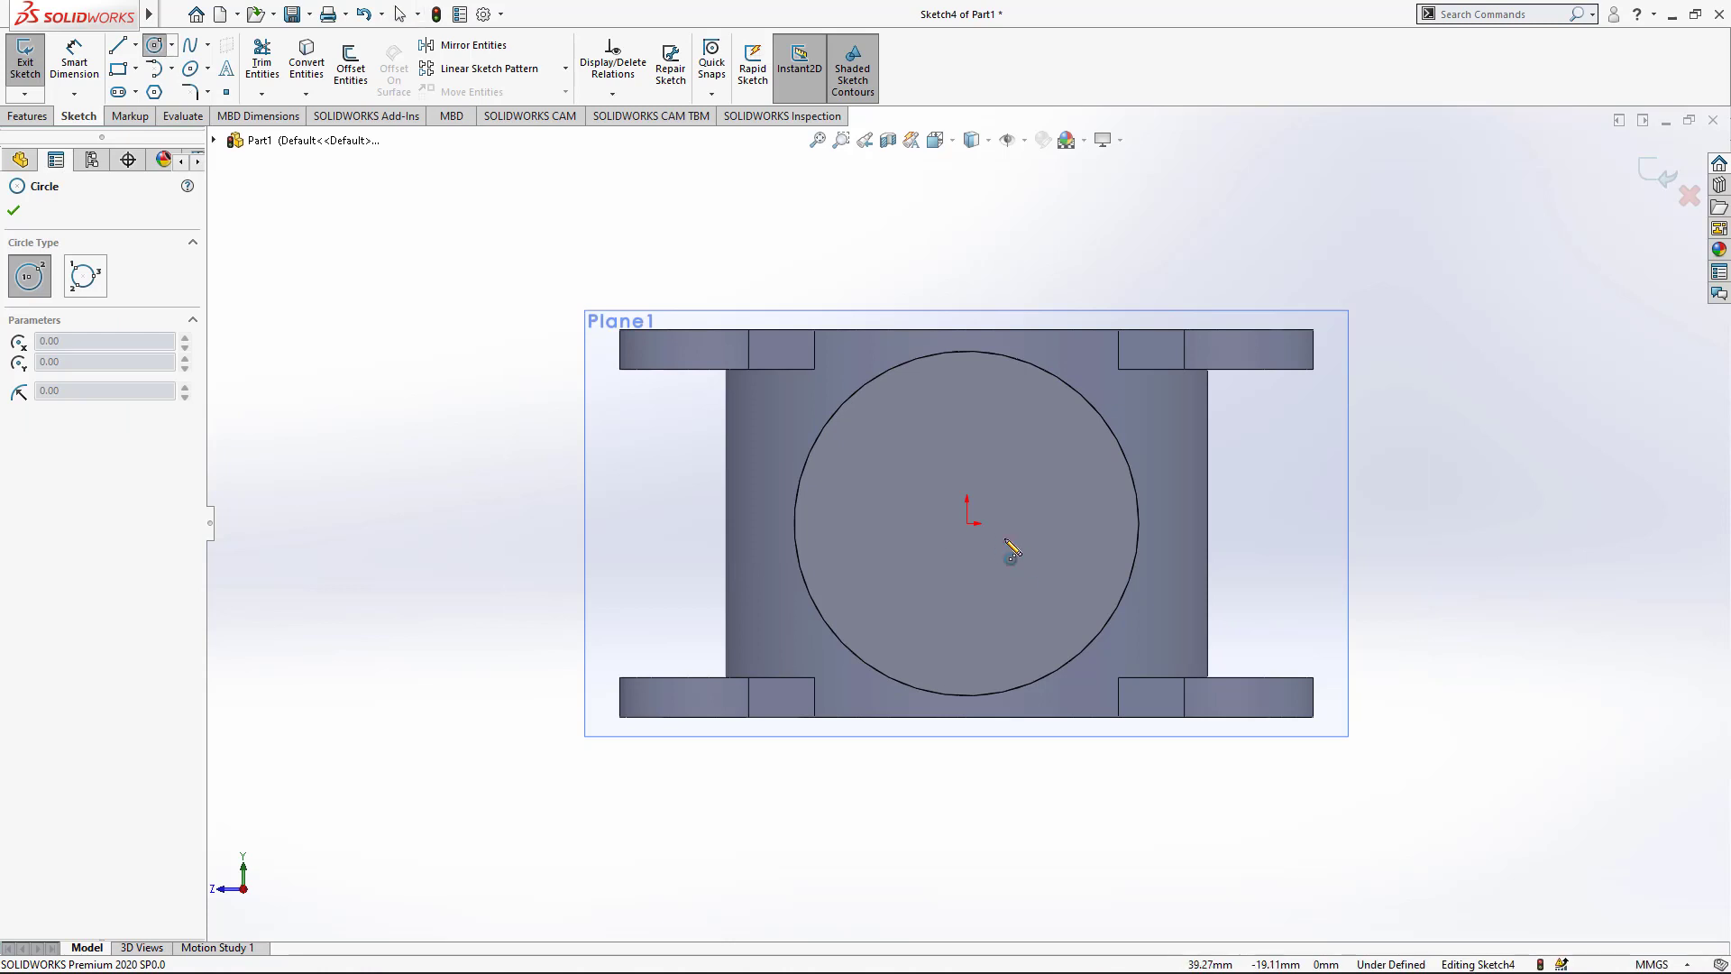
{"action": "left_click", "coordinate": [968, 522]}
{"action": "left_click", "coordinate": [922, 455]}
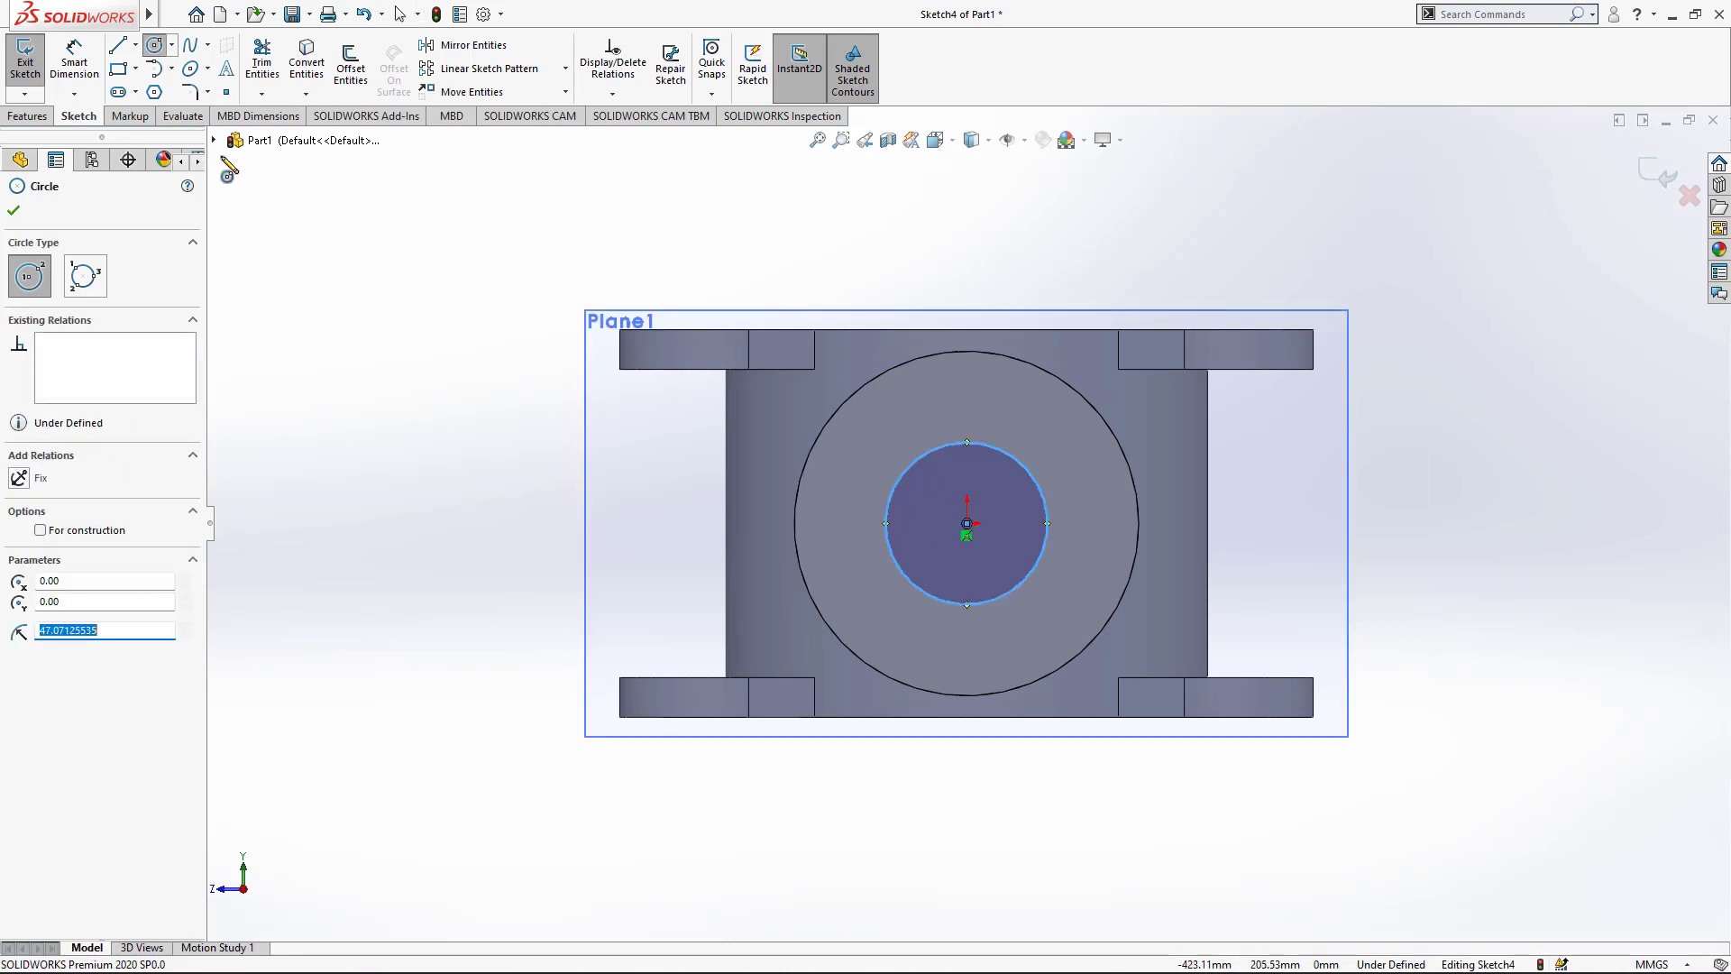
{"action": "left_click", "coordinate": [90, 65]}
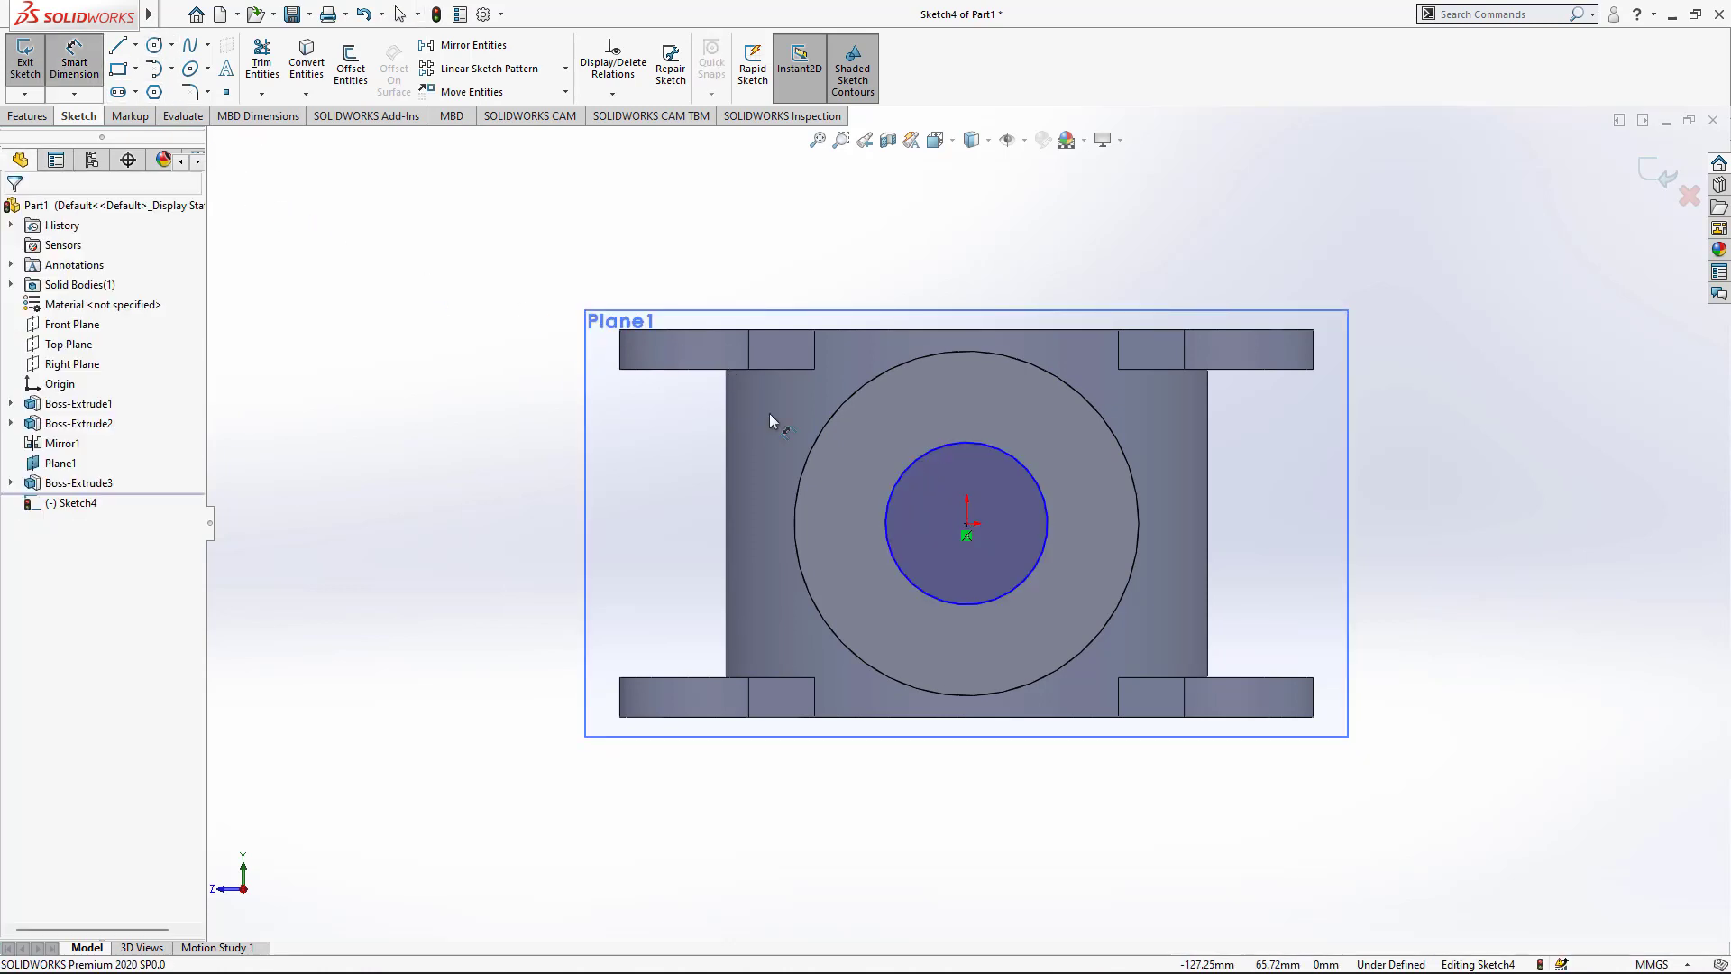
{"action": "left_click", "coordinate": [942, 423]}
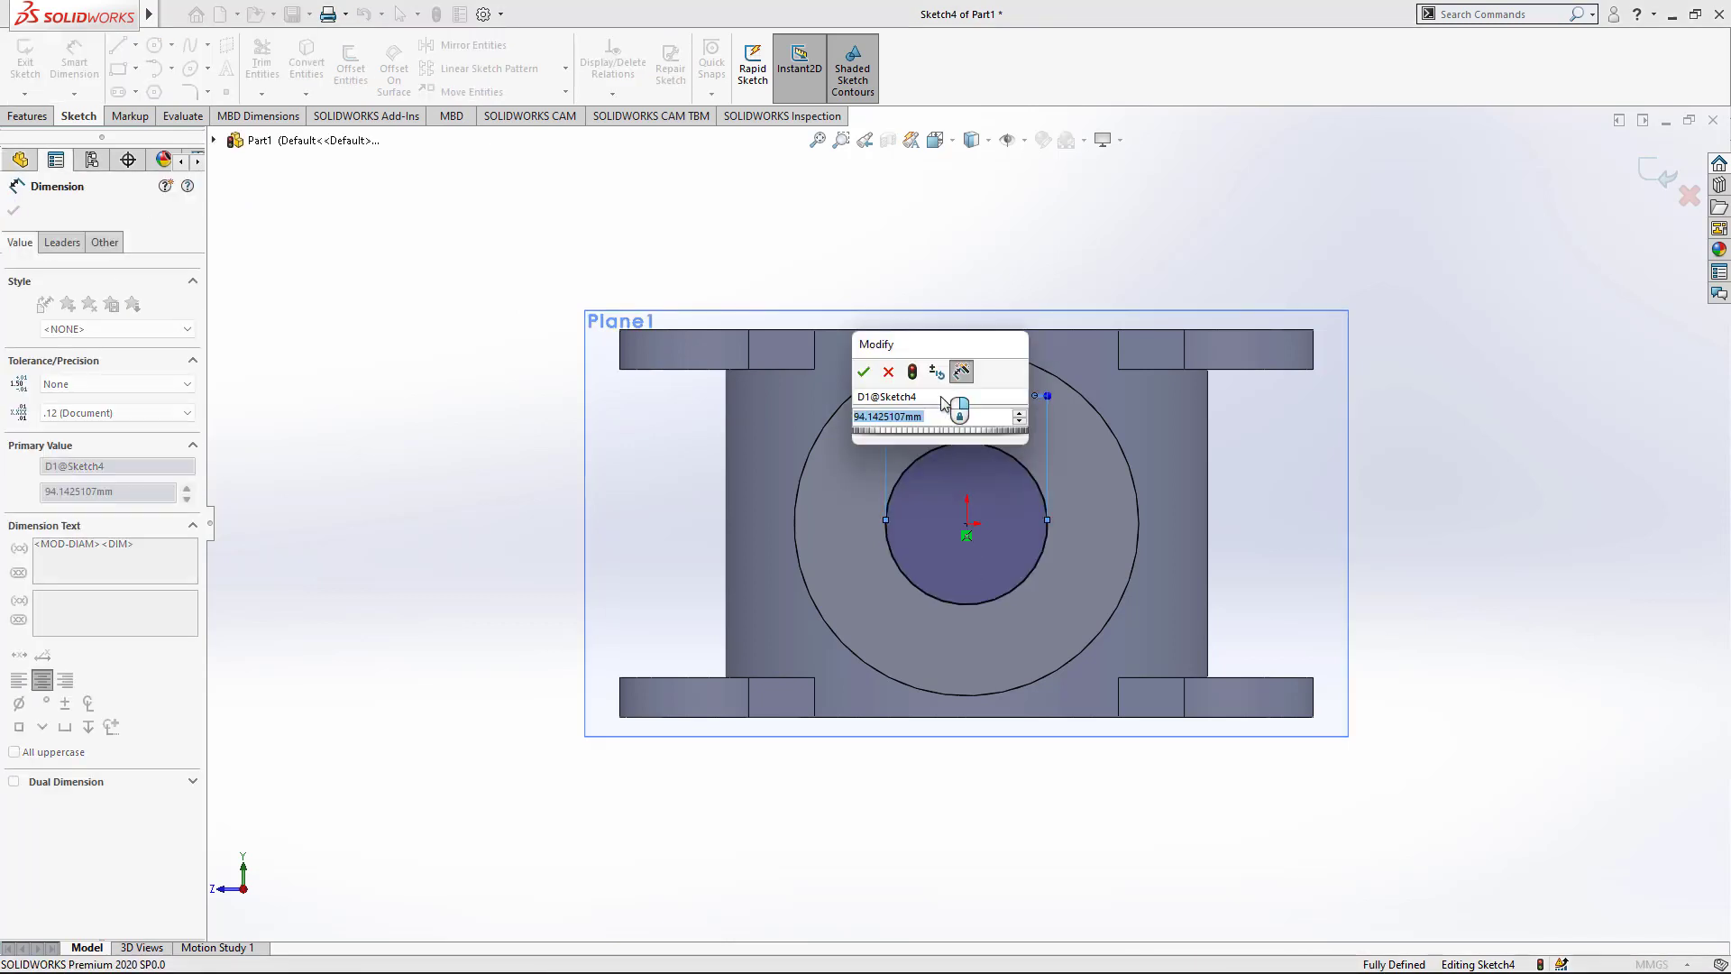
{"action": "type", "text": "100"}
{"action": "key", "text": "Return"}
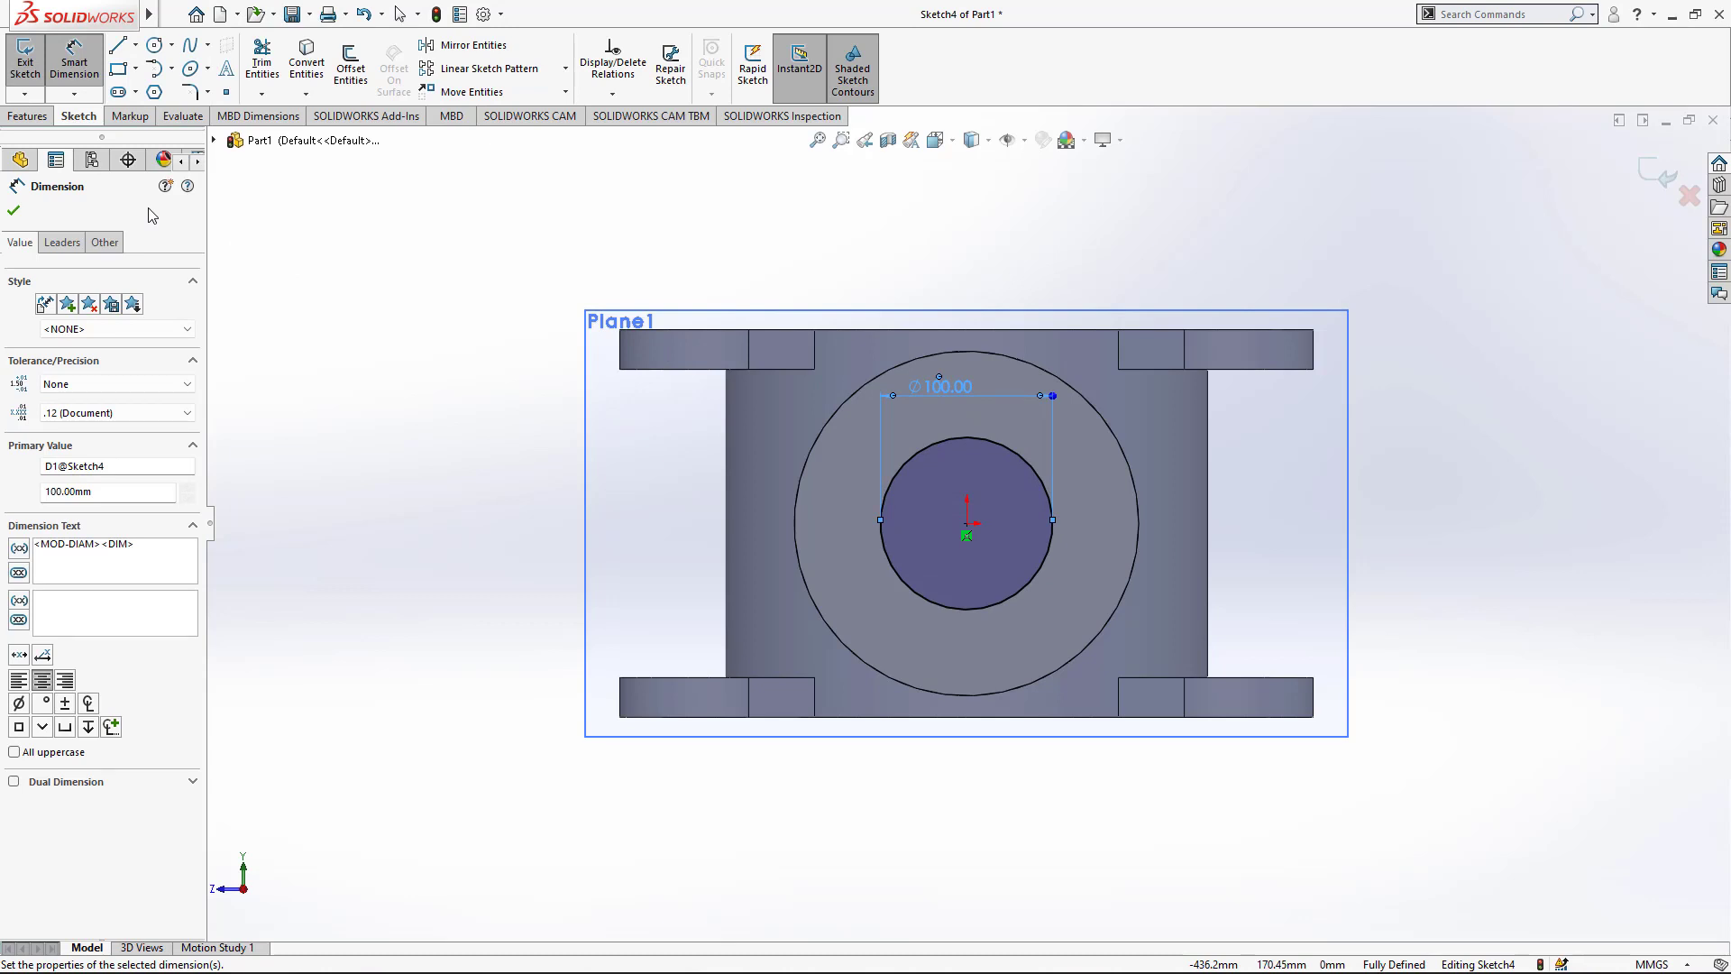
Step: Cut-extrude the Ø100 circle 25 mm blind into the side boss
{"action": "left_click", "coordinate": [27, 116]}
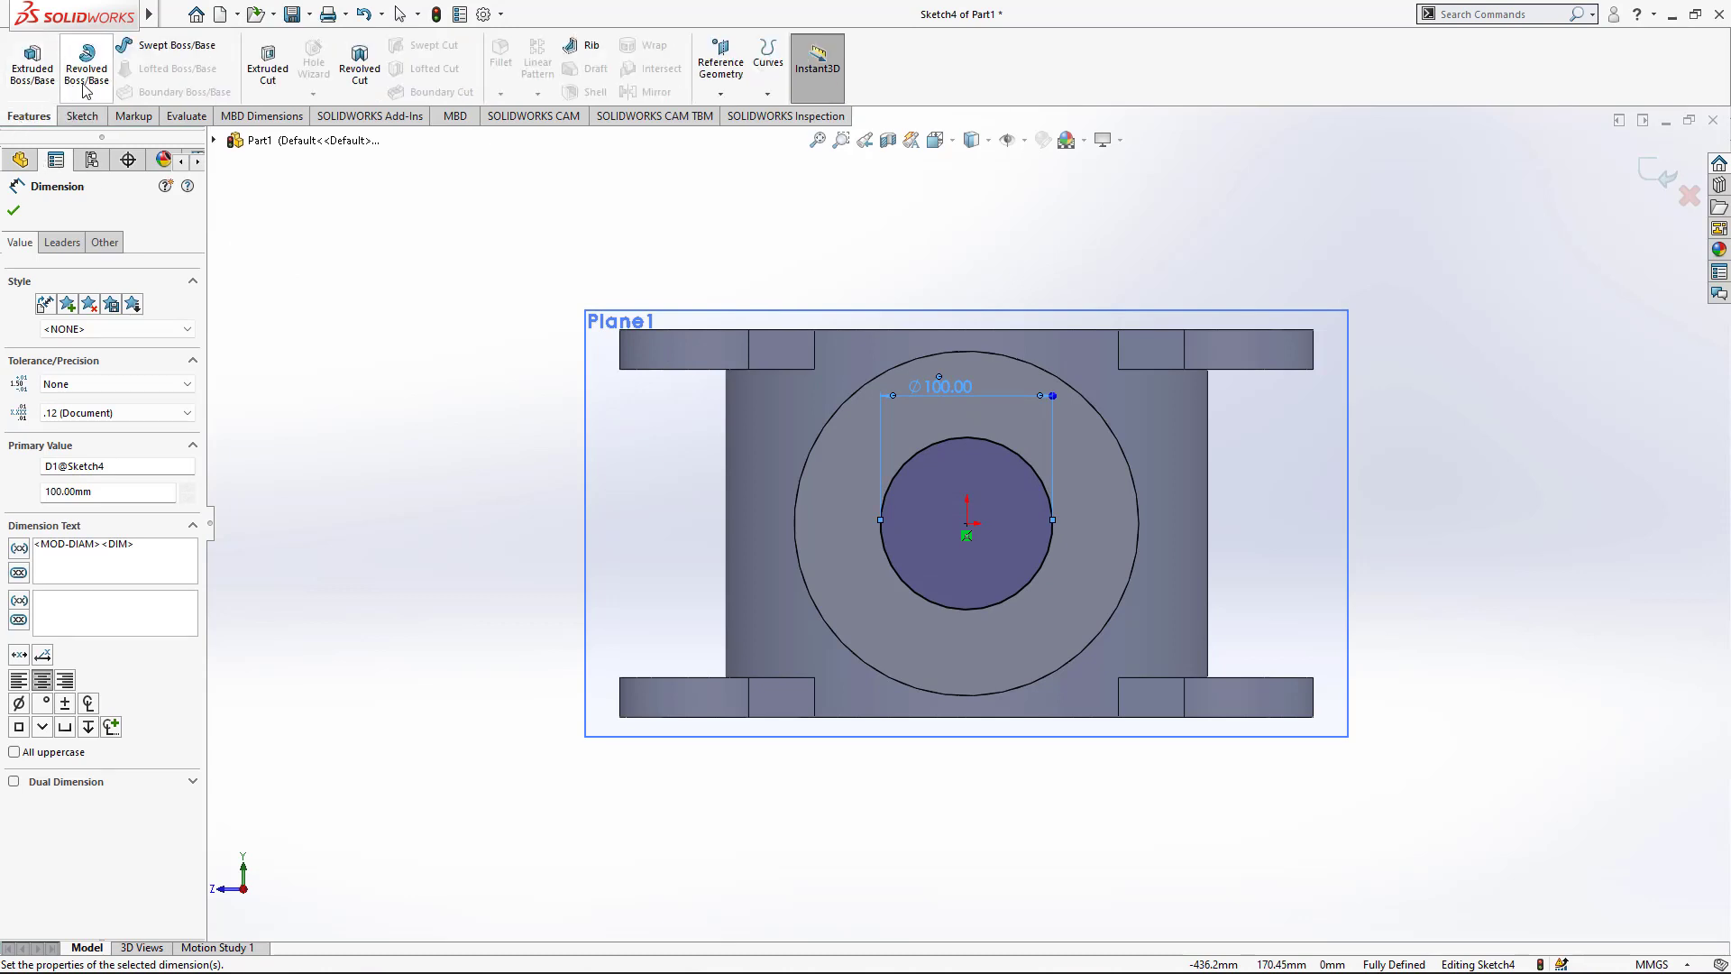
{"action": "left_click", "coordinate": [271, 72]}
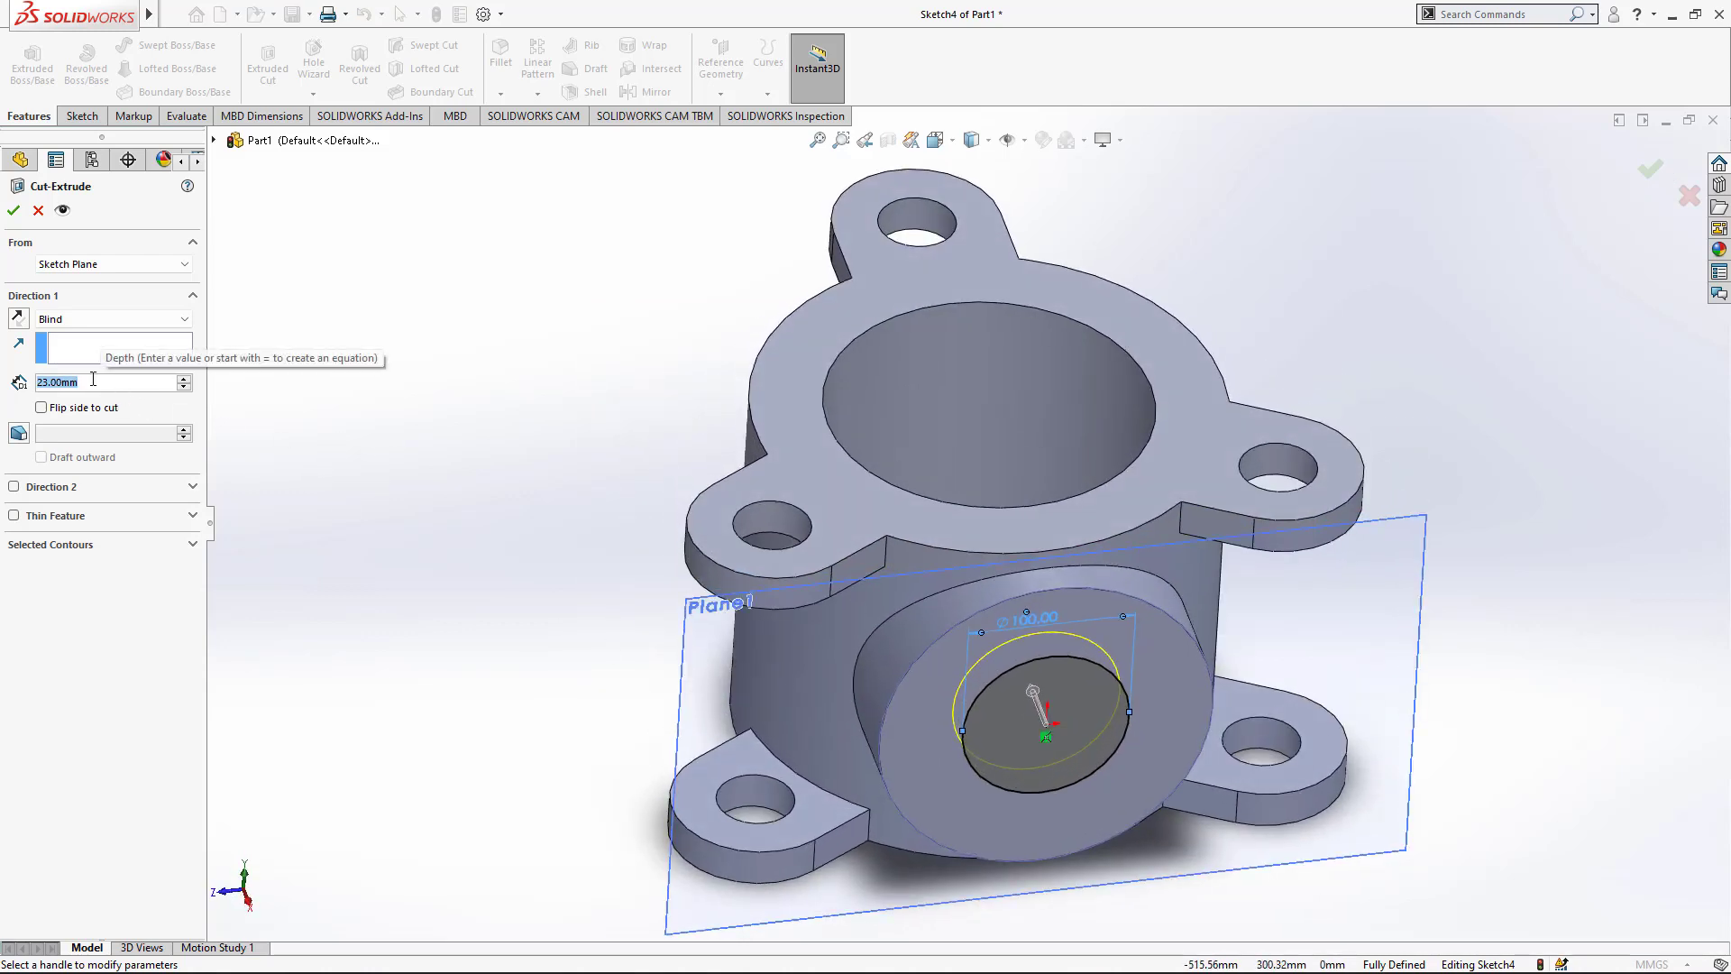
{"action": "type", "text": "25"}
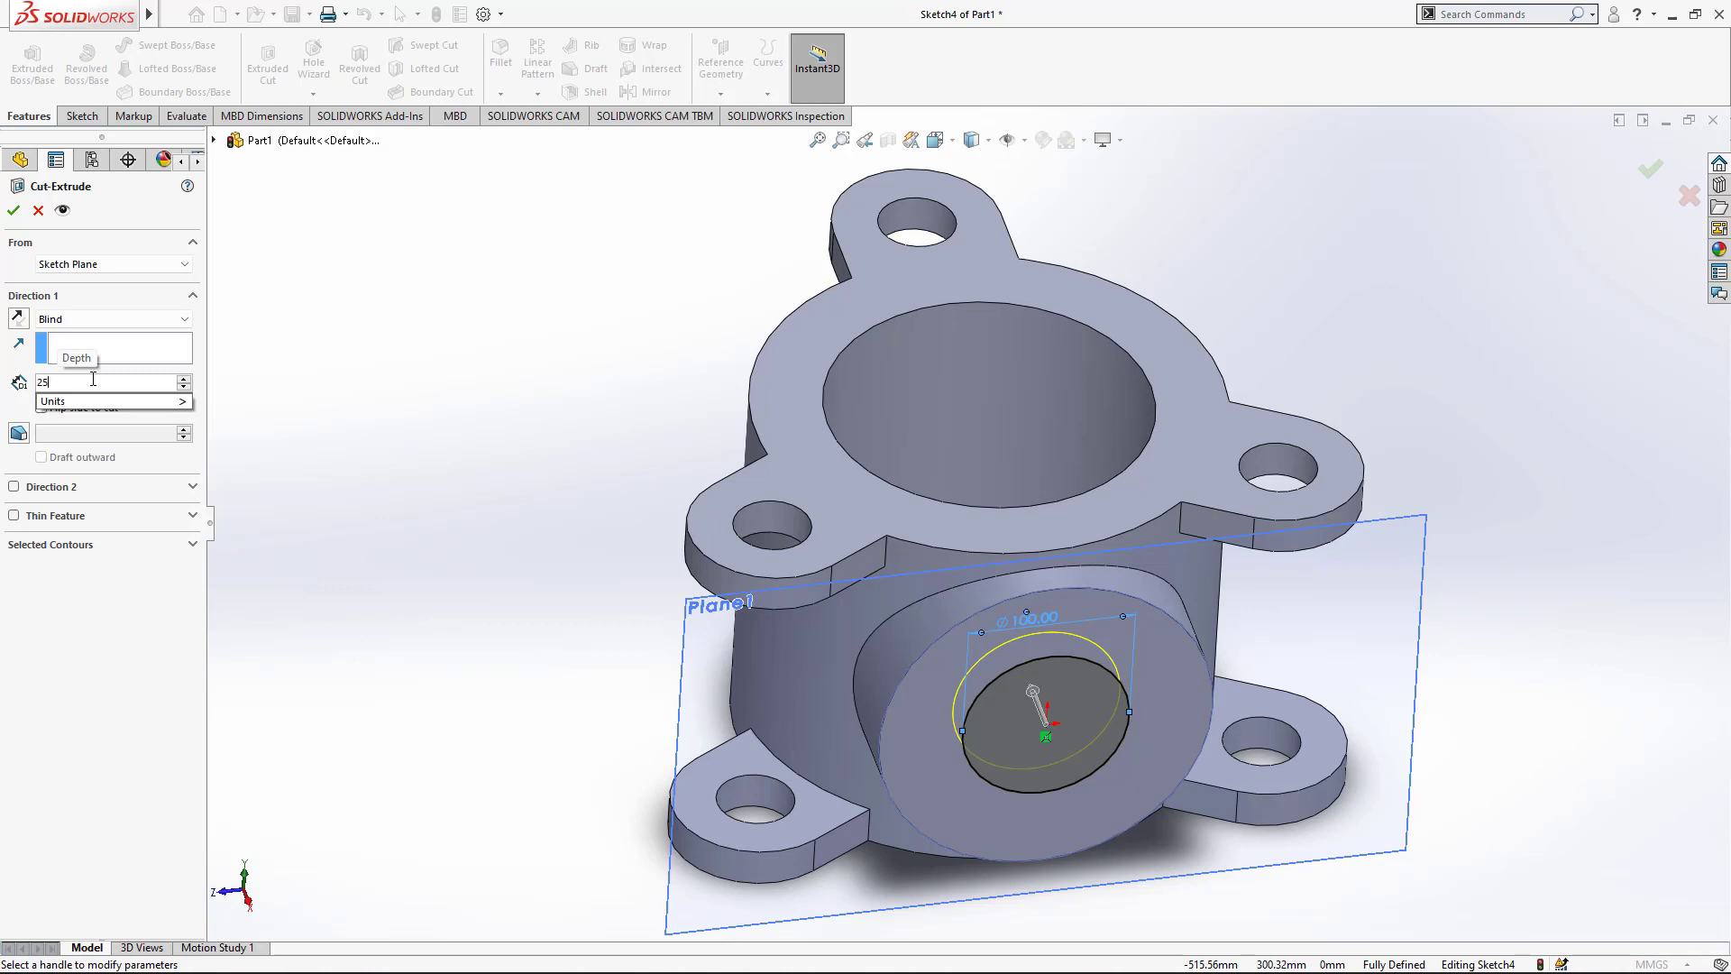
{"action": "key", "text": "Return"}
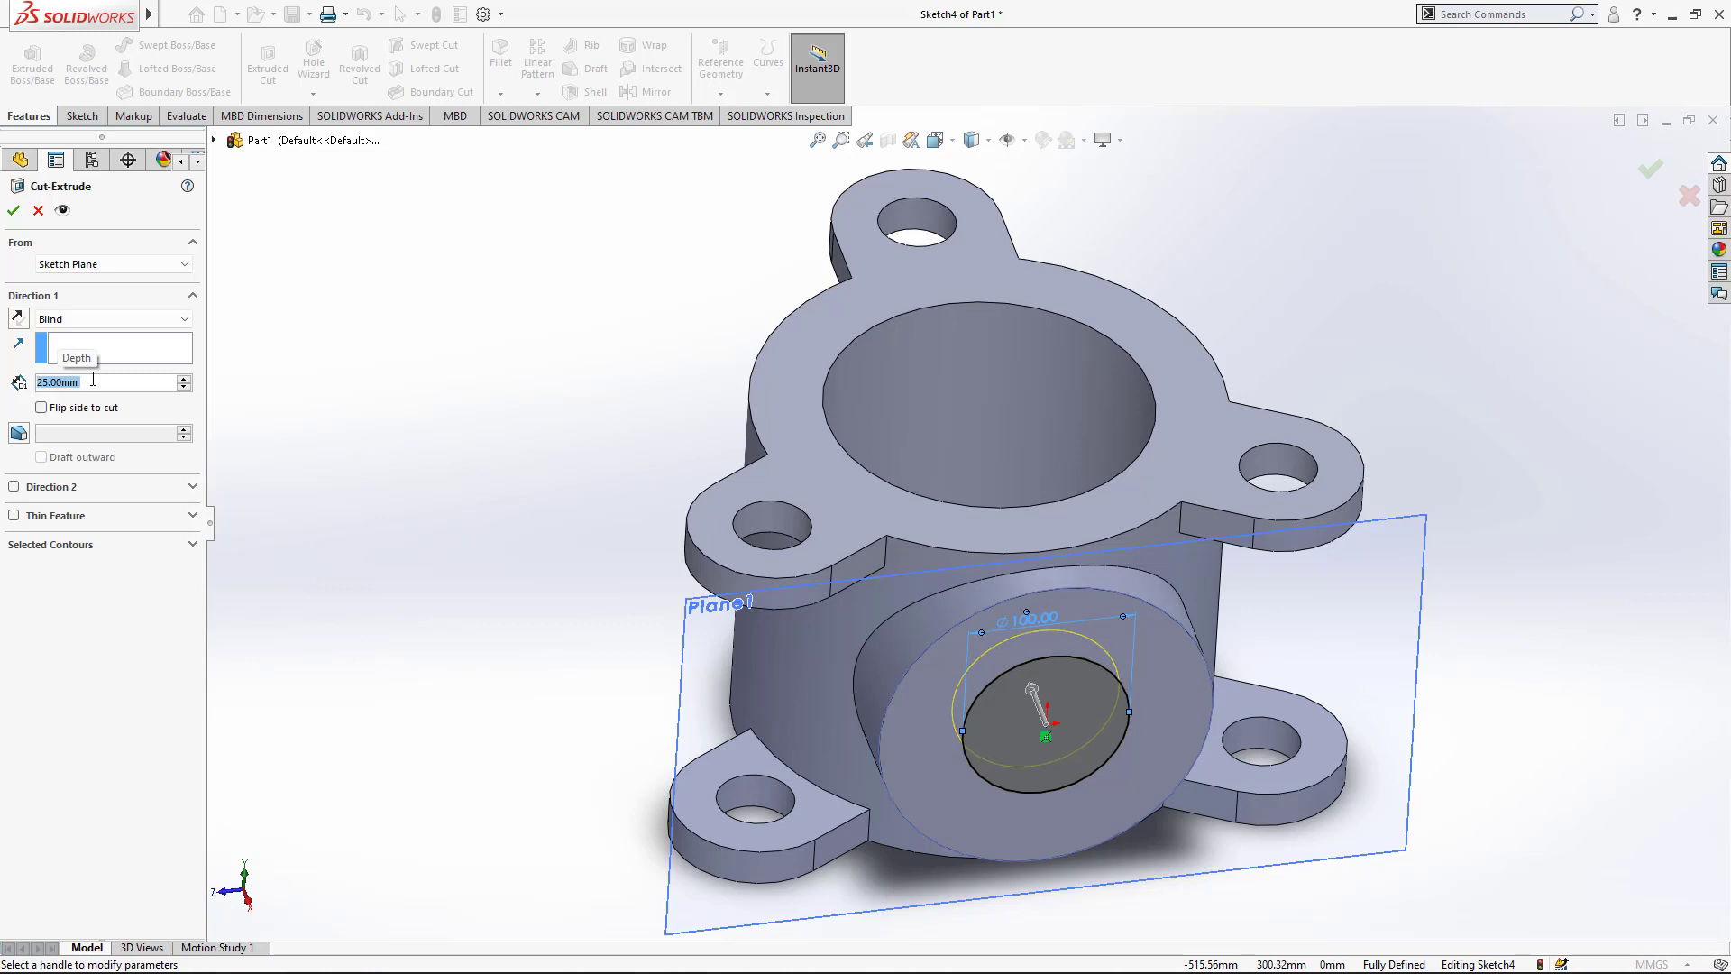
{"action": "left_click", "coordinate": [14, 210]}
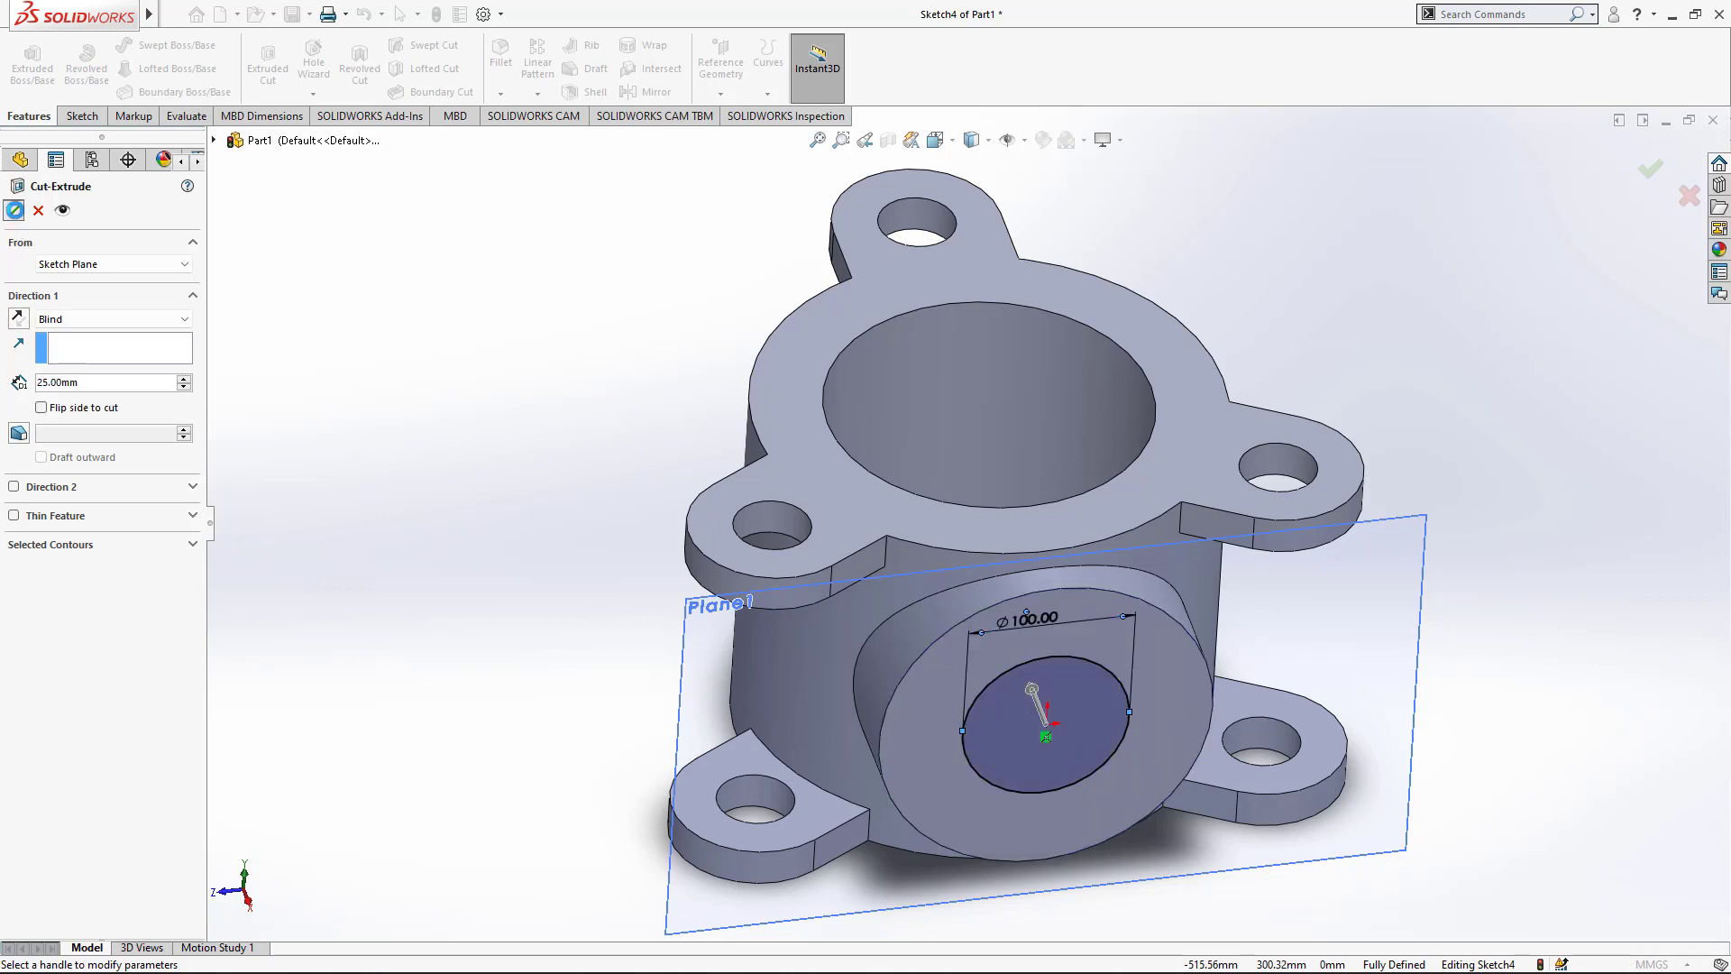
Step: Start Sketch5 on the boss front face and draw a centre circle at the origin
{"action": "left_click", "coordinate": [933, 708]}
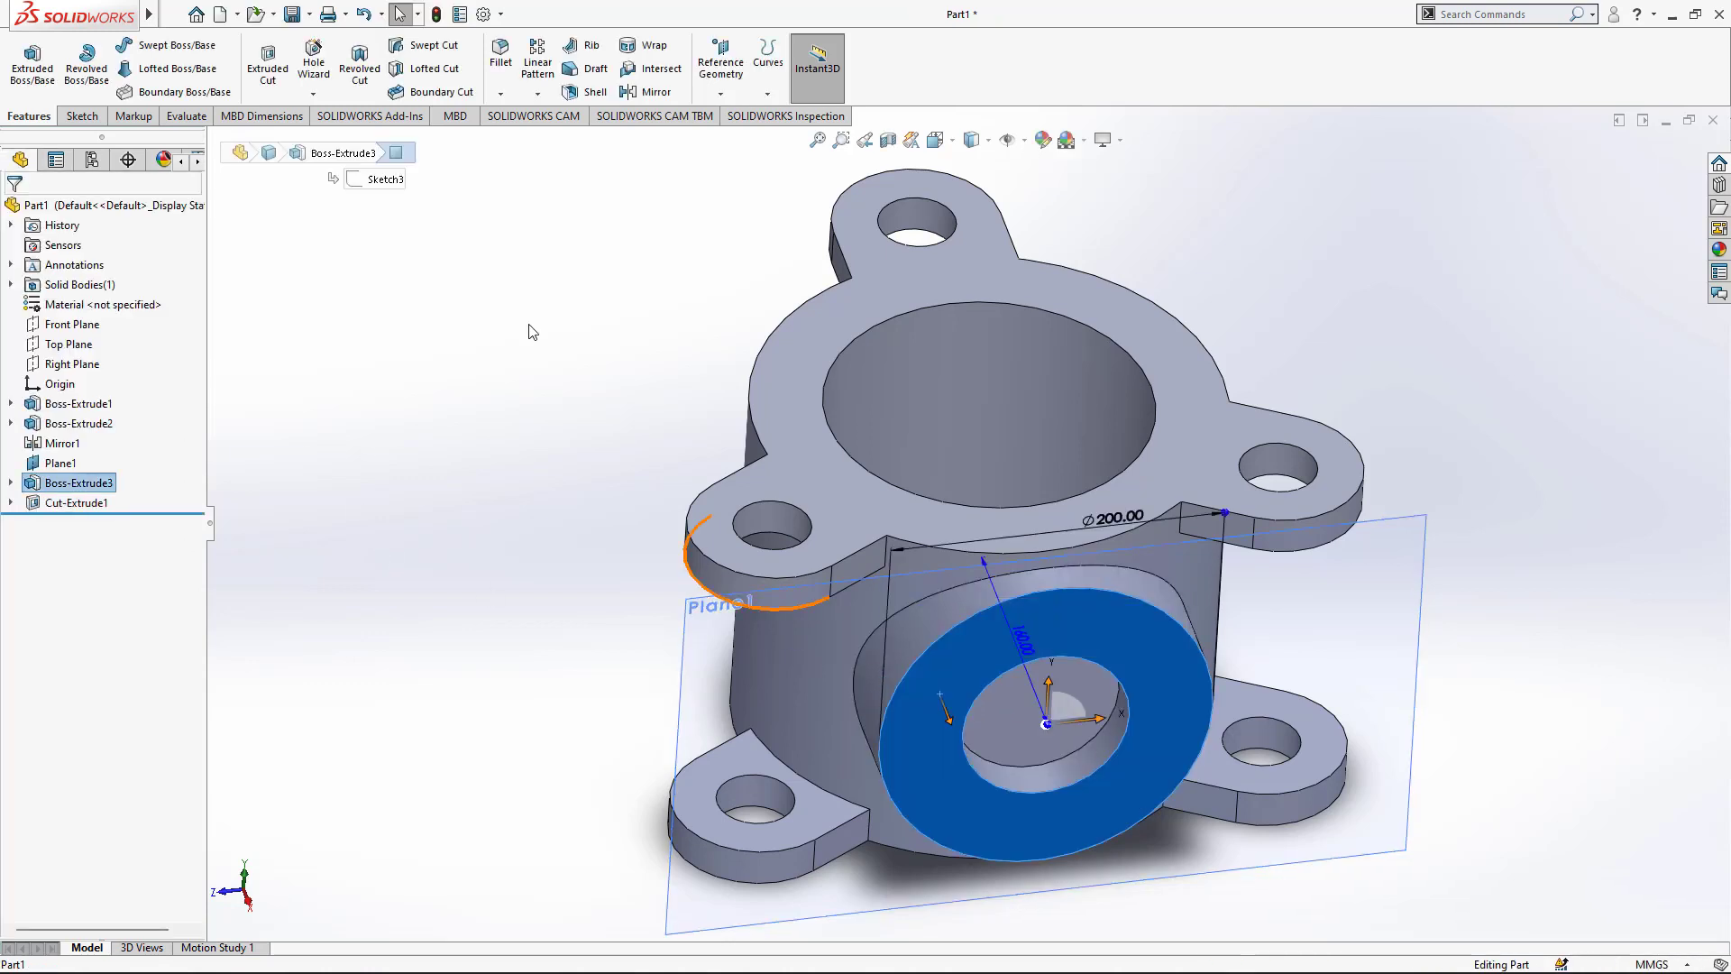
{"action": "left_click", "coordinate": [31, 65]}
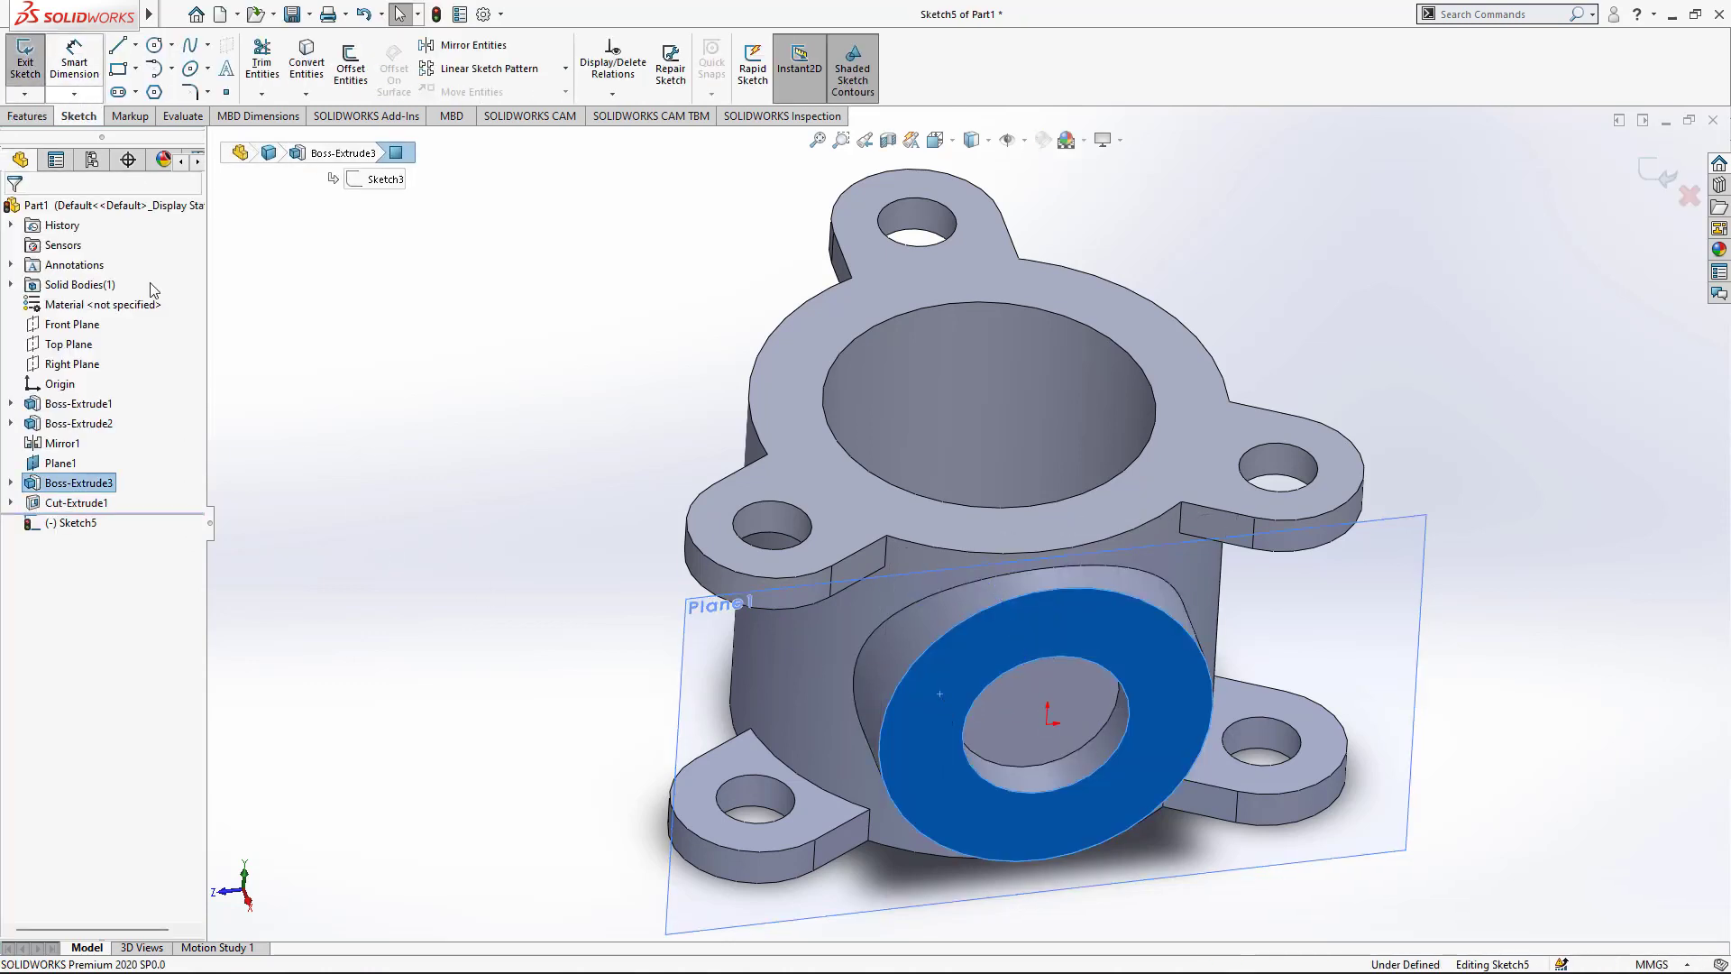
{"action": "left_click", "coordinate": [125, 503]}
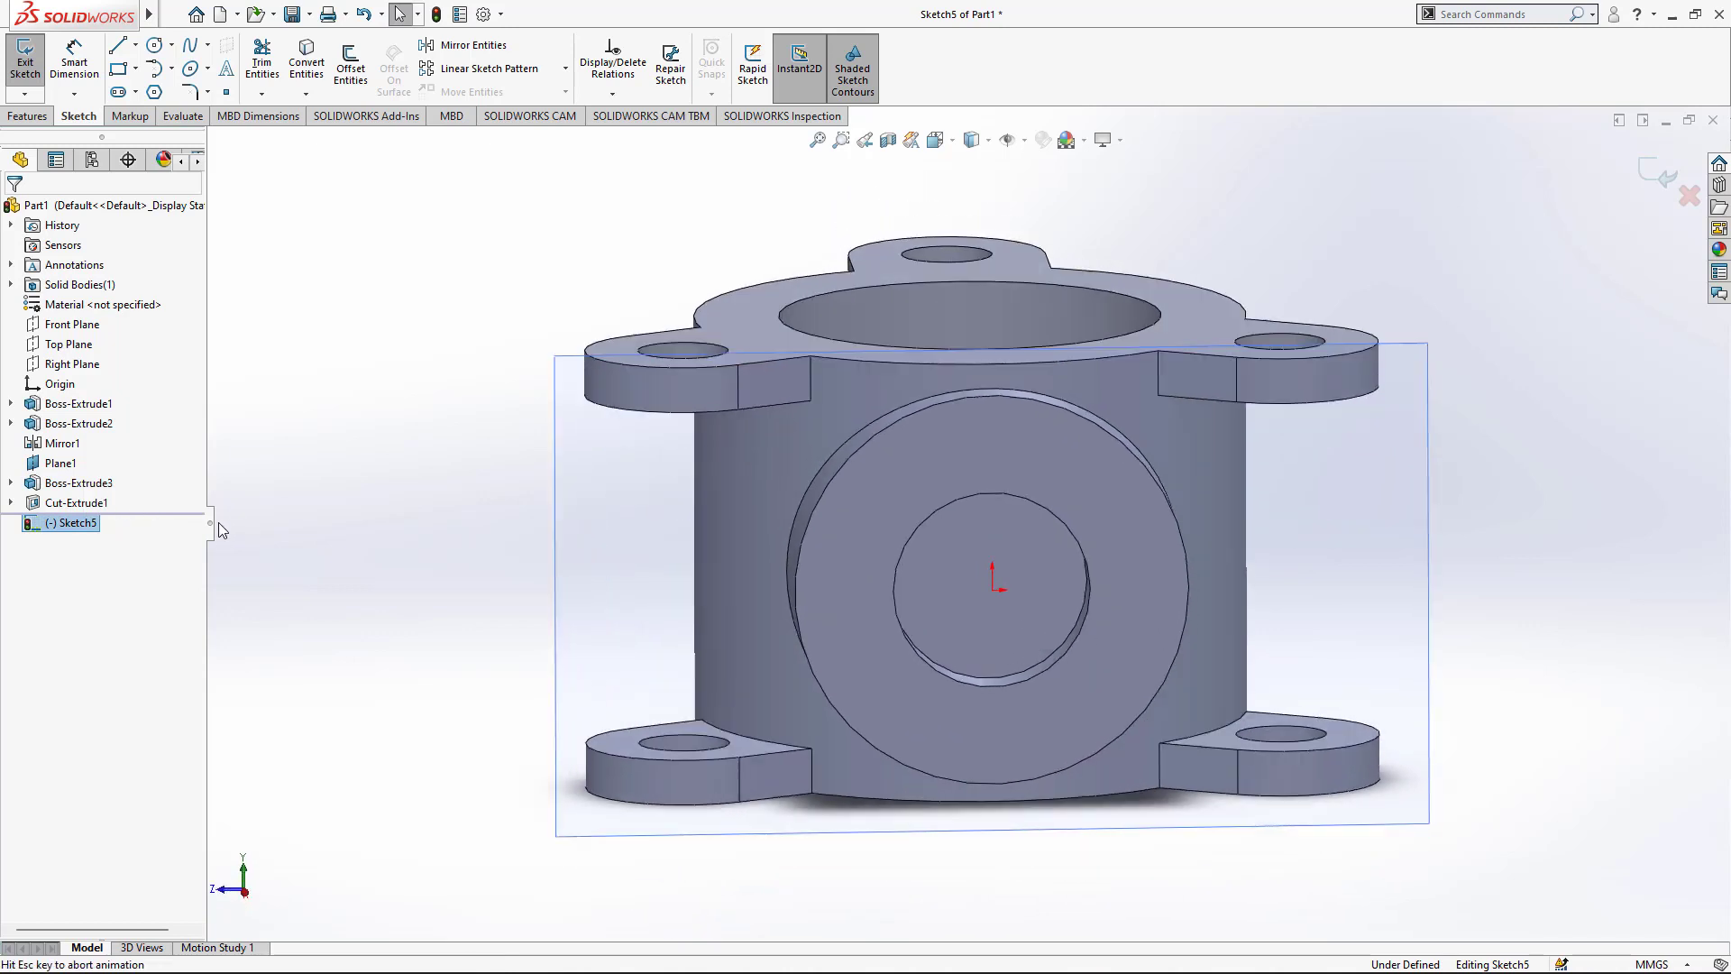
{"action": "left_click", "coordinate": [170, 47]}
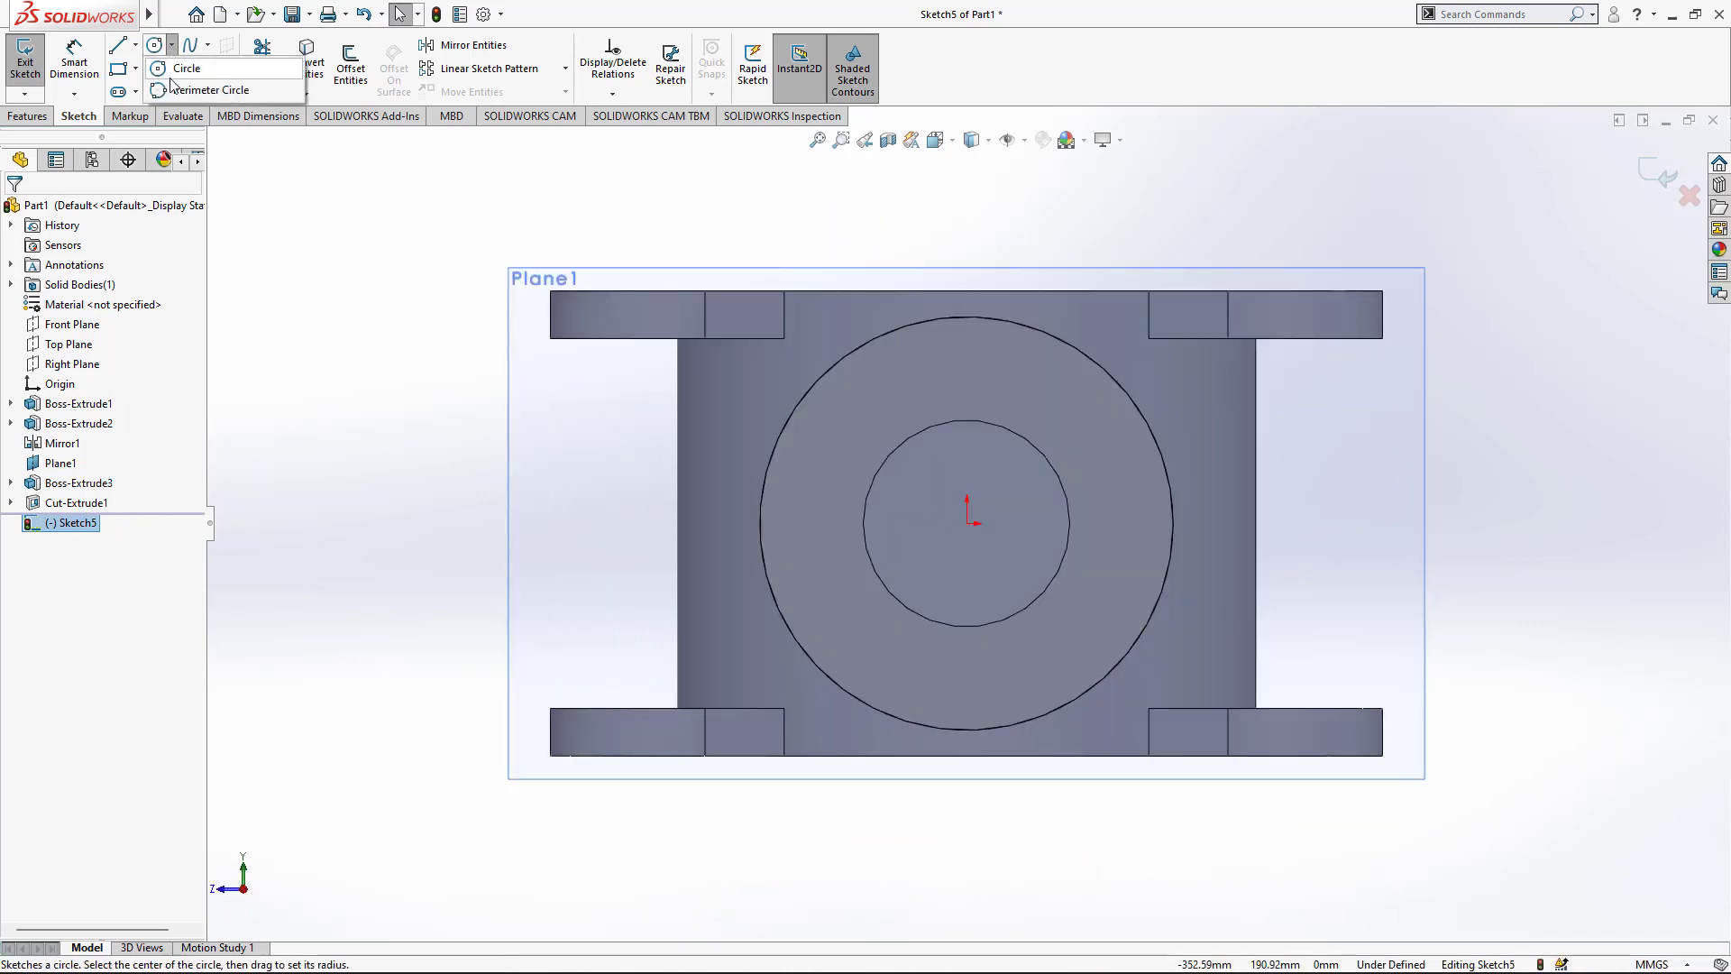
{"action": "left_click", "coordinate": [180, 69]}
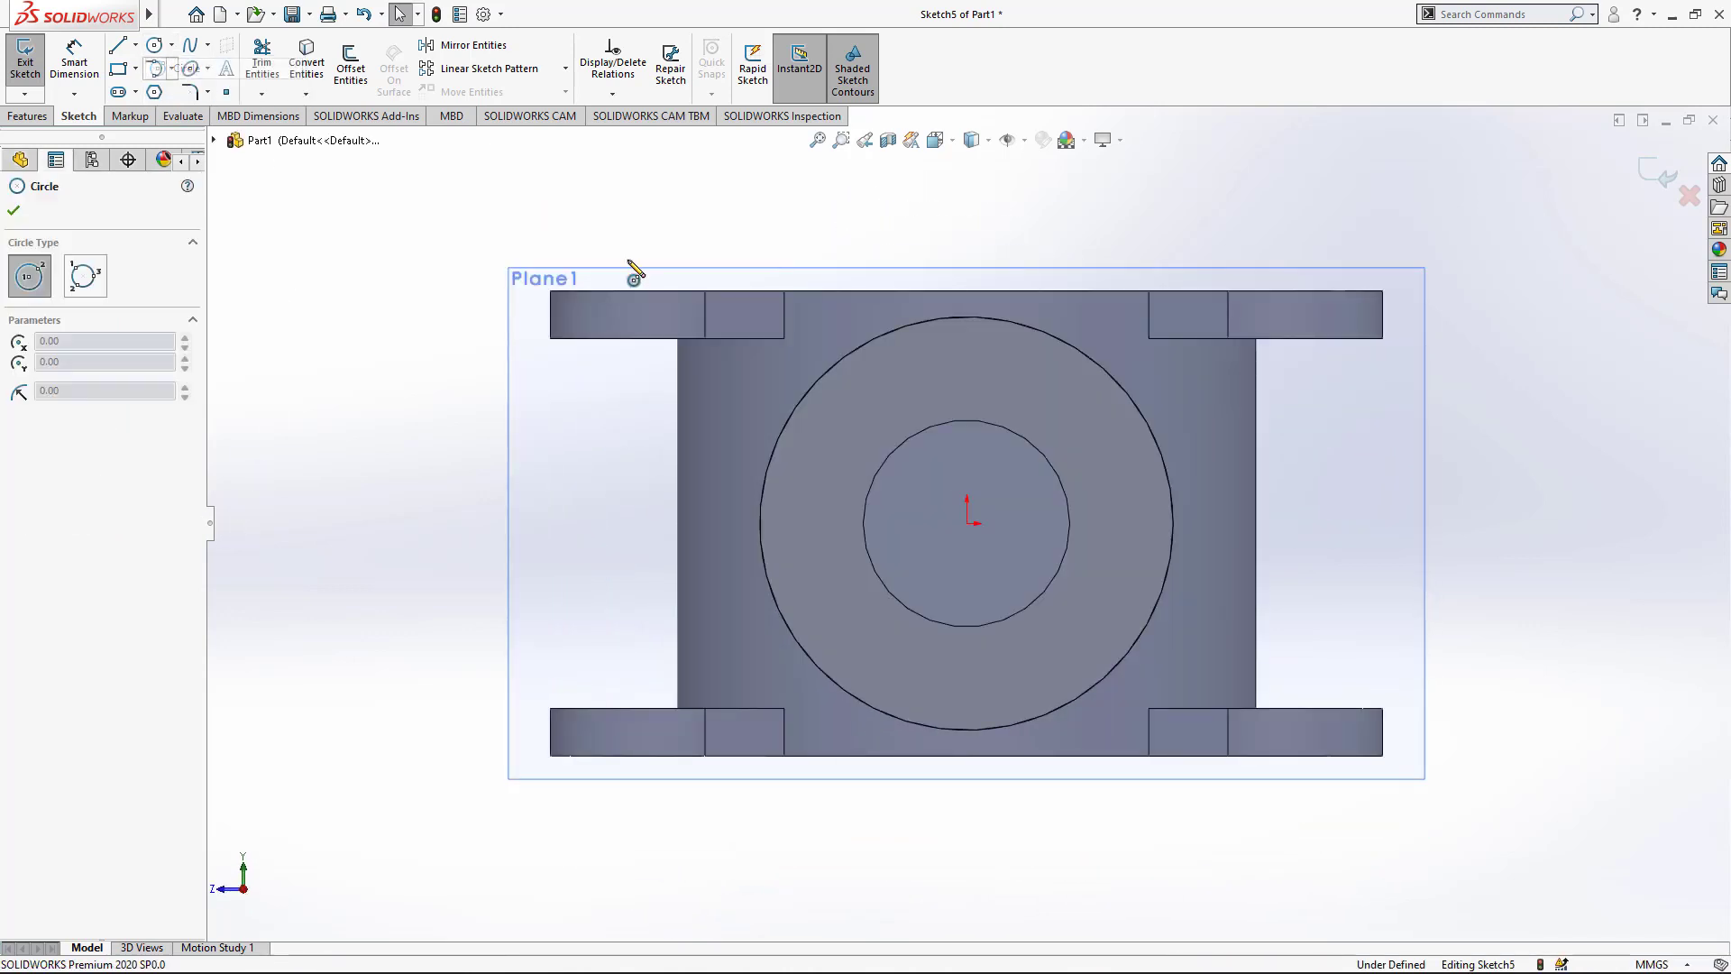
{"action": "left_click", "coordinate": [966, 523]}
{"action": "left_click", "coordinate": [866, 403]}
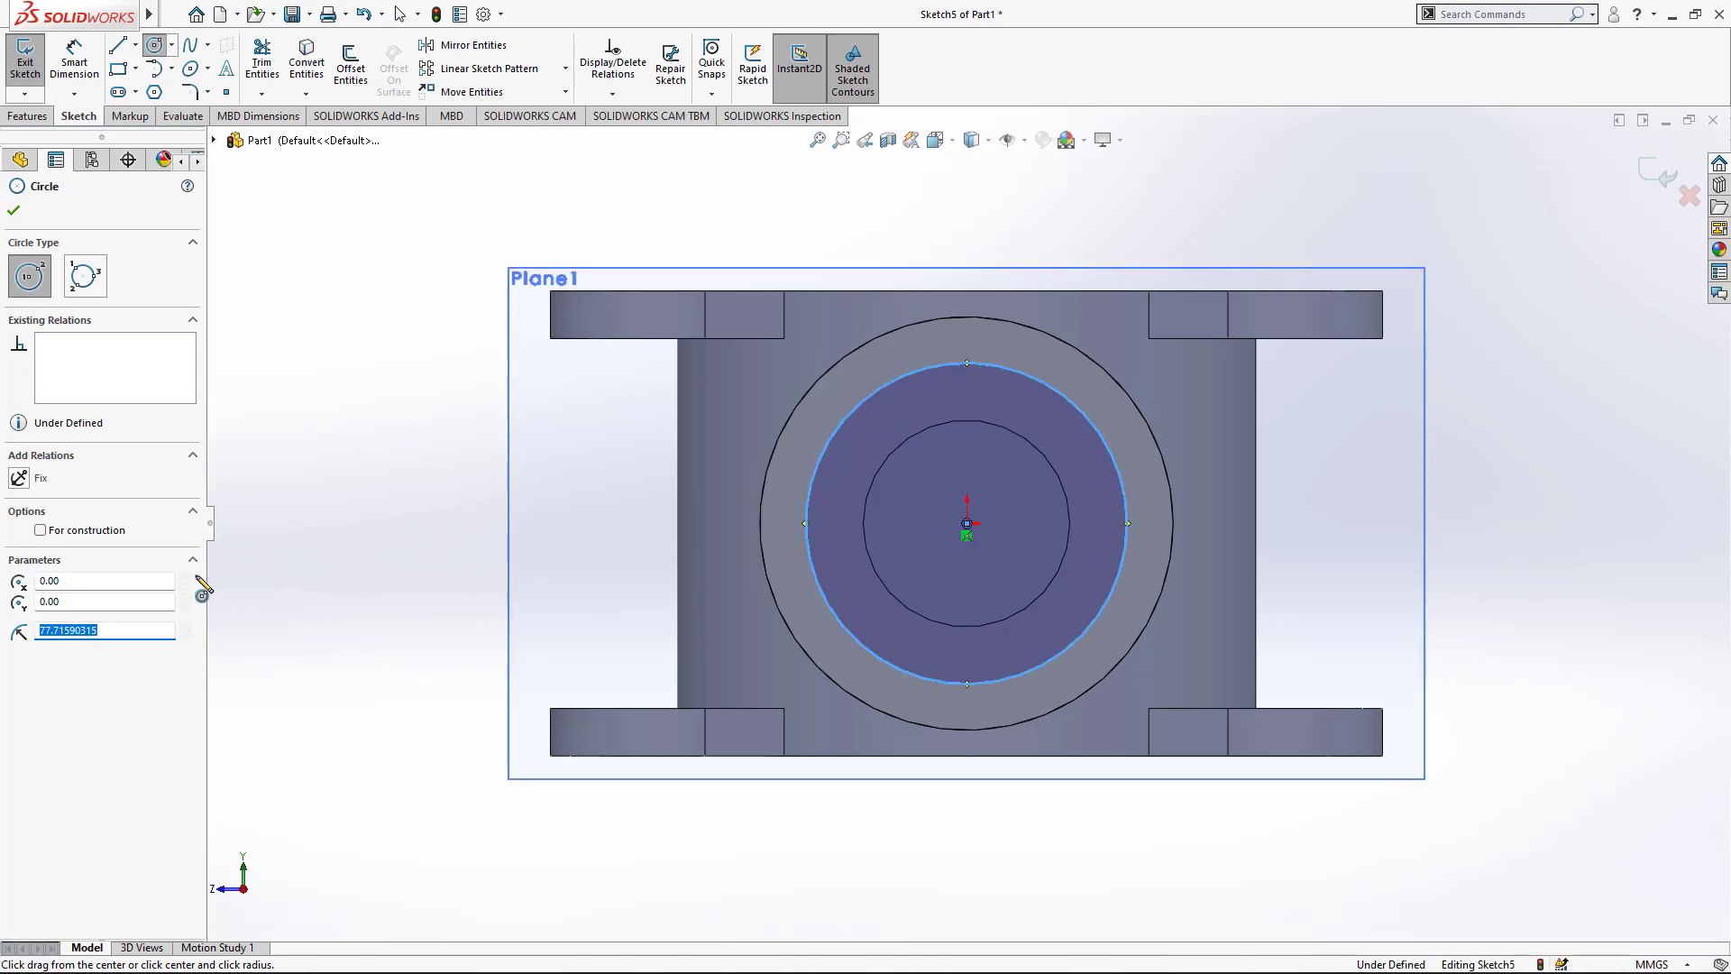
Step: Make that circle construction geometry with a Ø150 mm diameter
{"action": "left_click", "coordinate": [40, 530]}
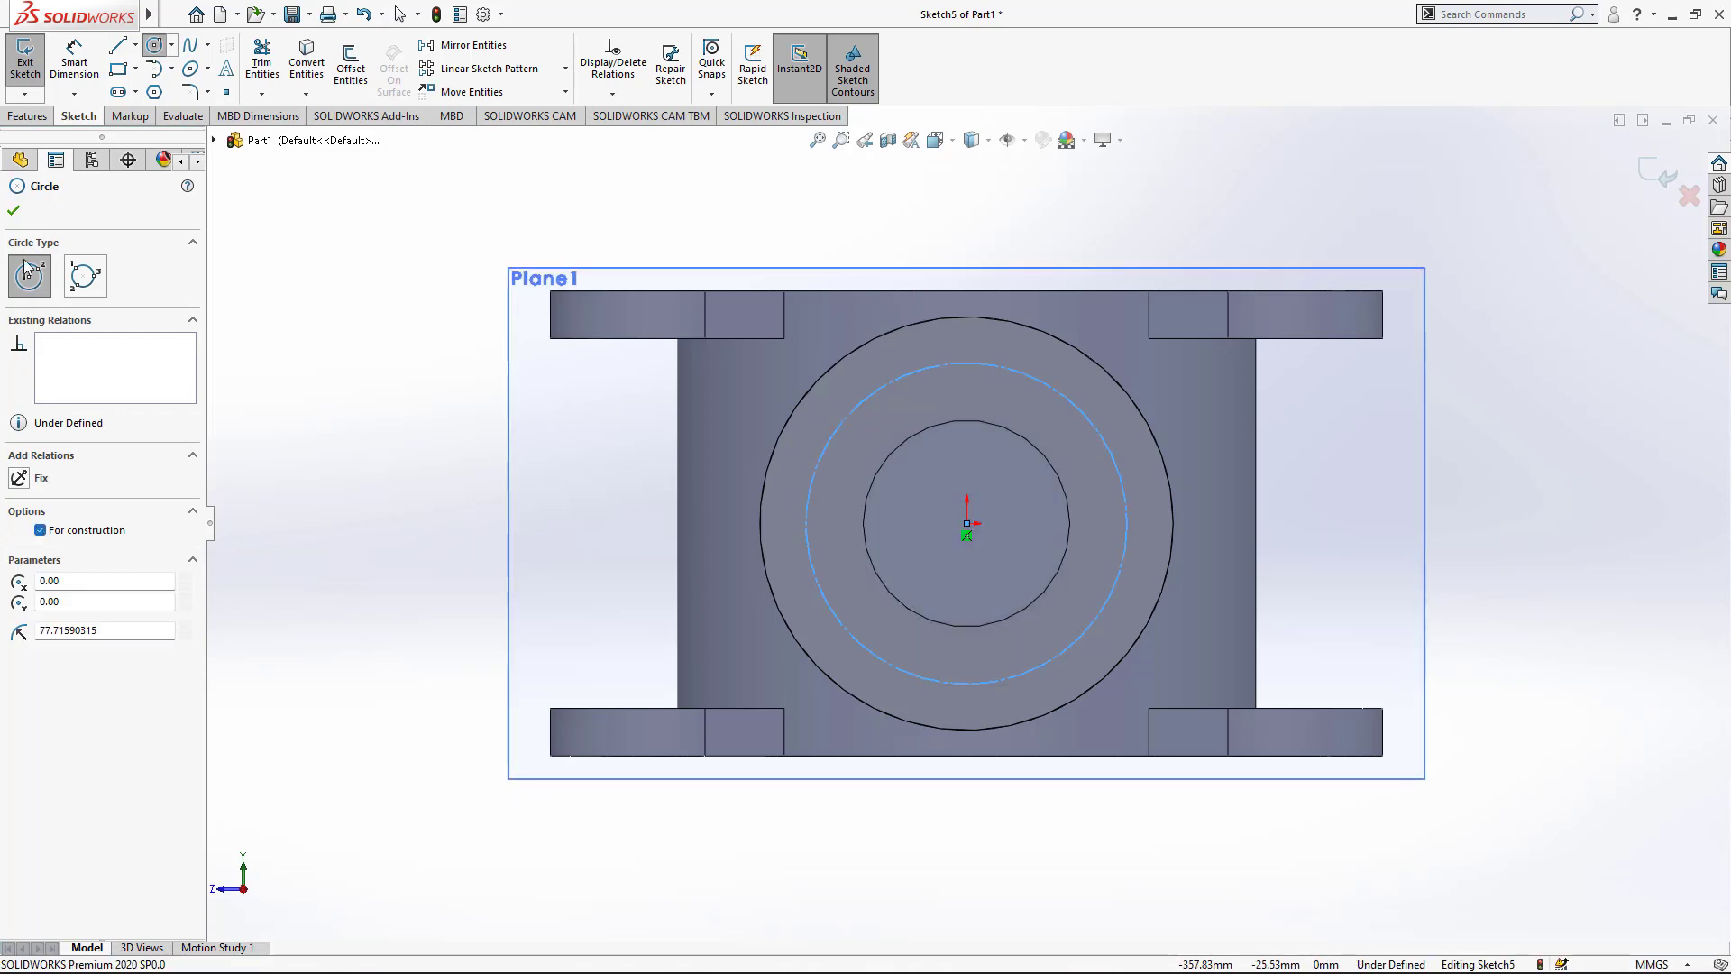
{"action": "left_click", "coordinate": [74, 63]}
{"action": "left_click", "coordinate": [1109, 447]}
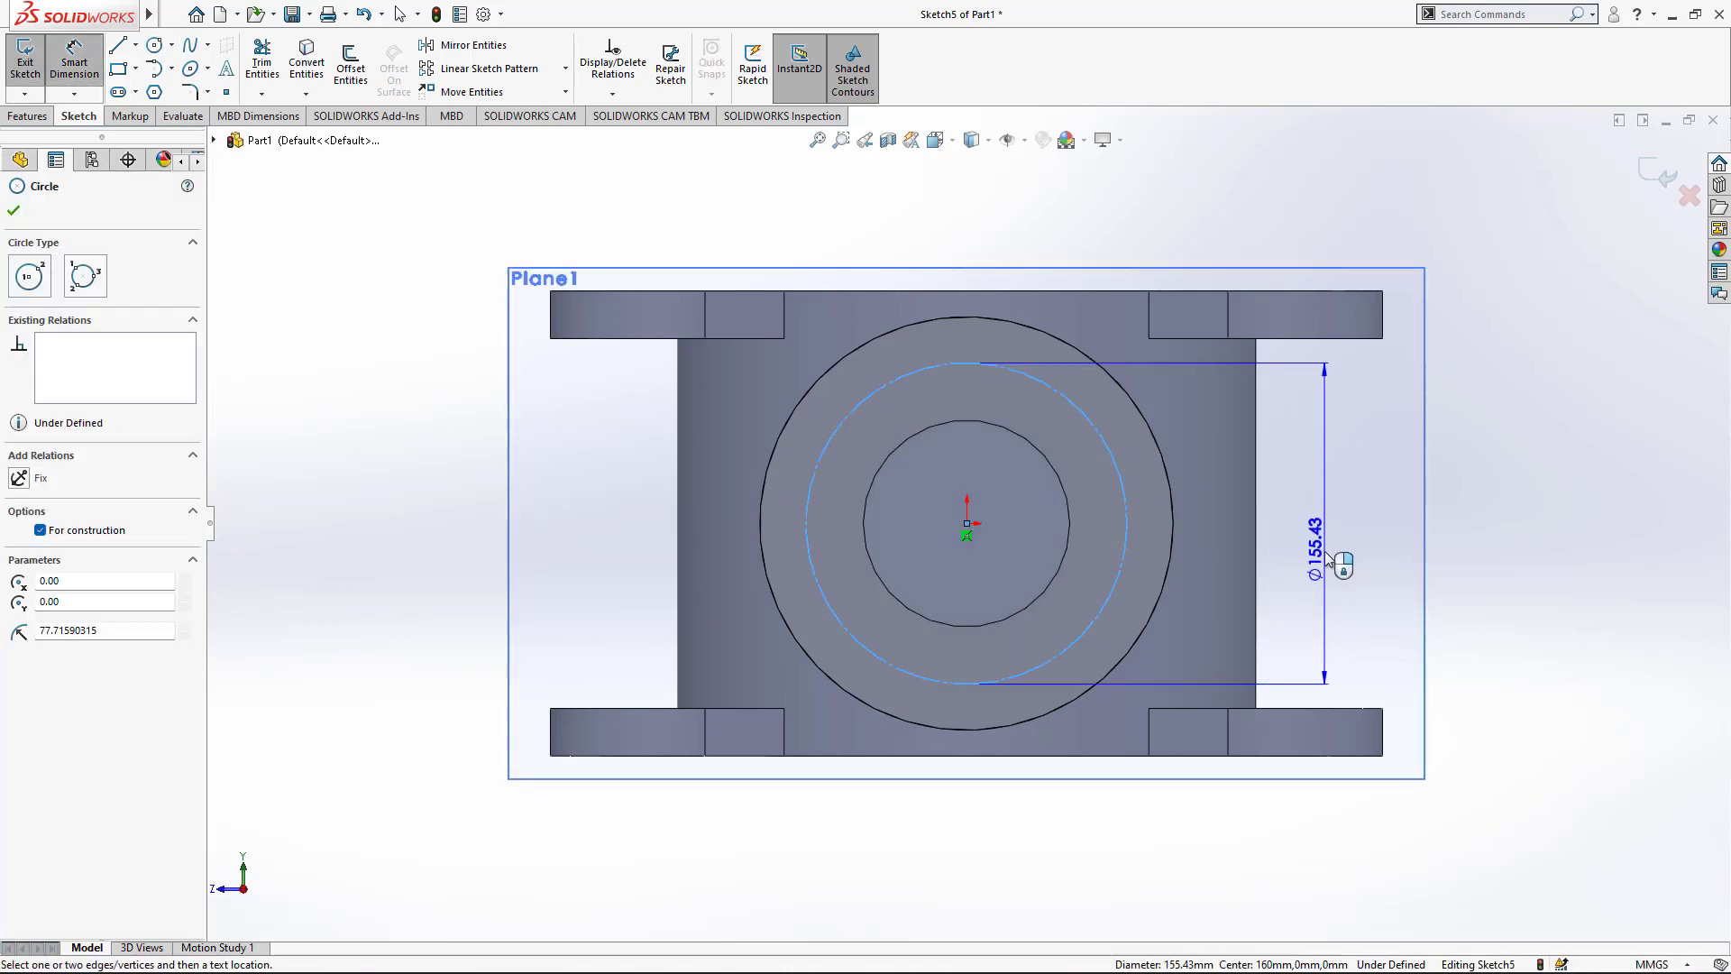
{"action": "left_click", "coordinate": [1327, 550]}
{"action": "type", "text": "150"}
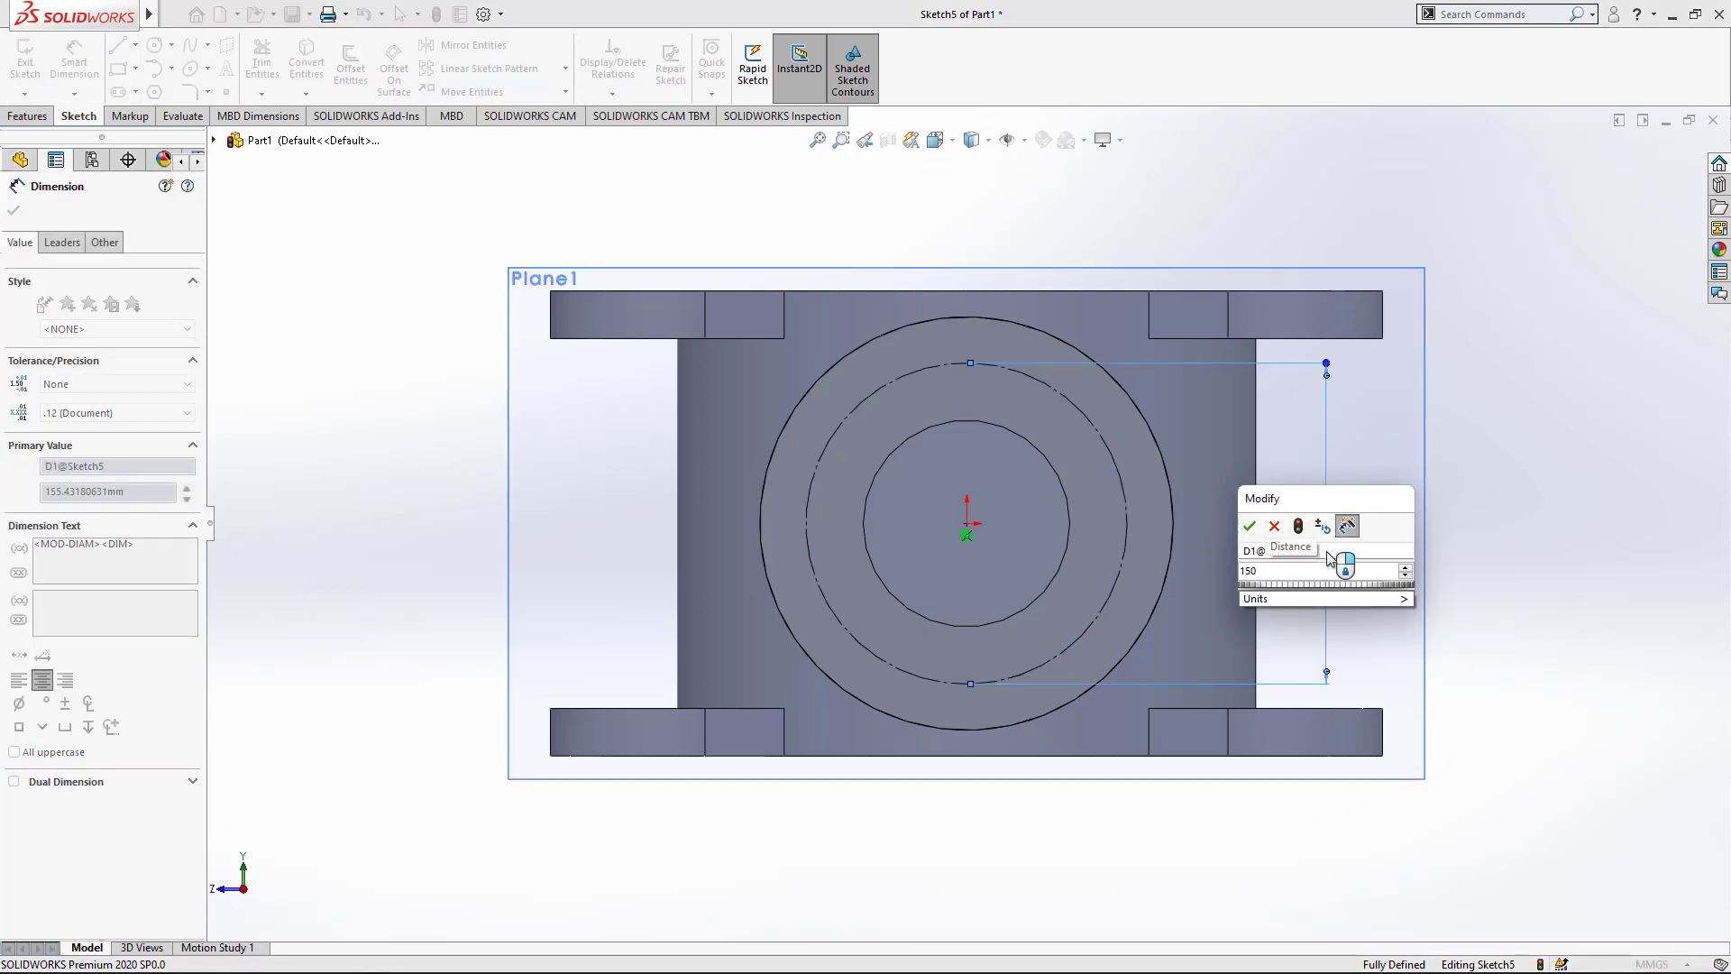
{"action": "key", "text": "Return"}
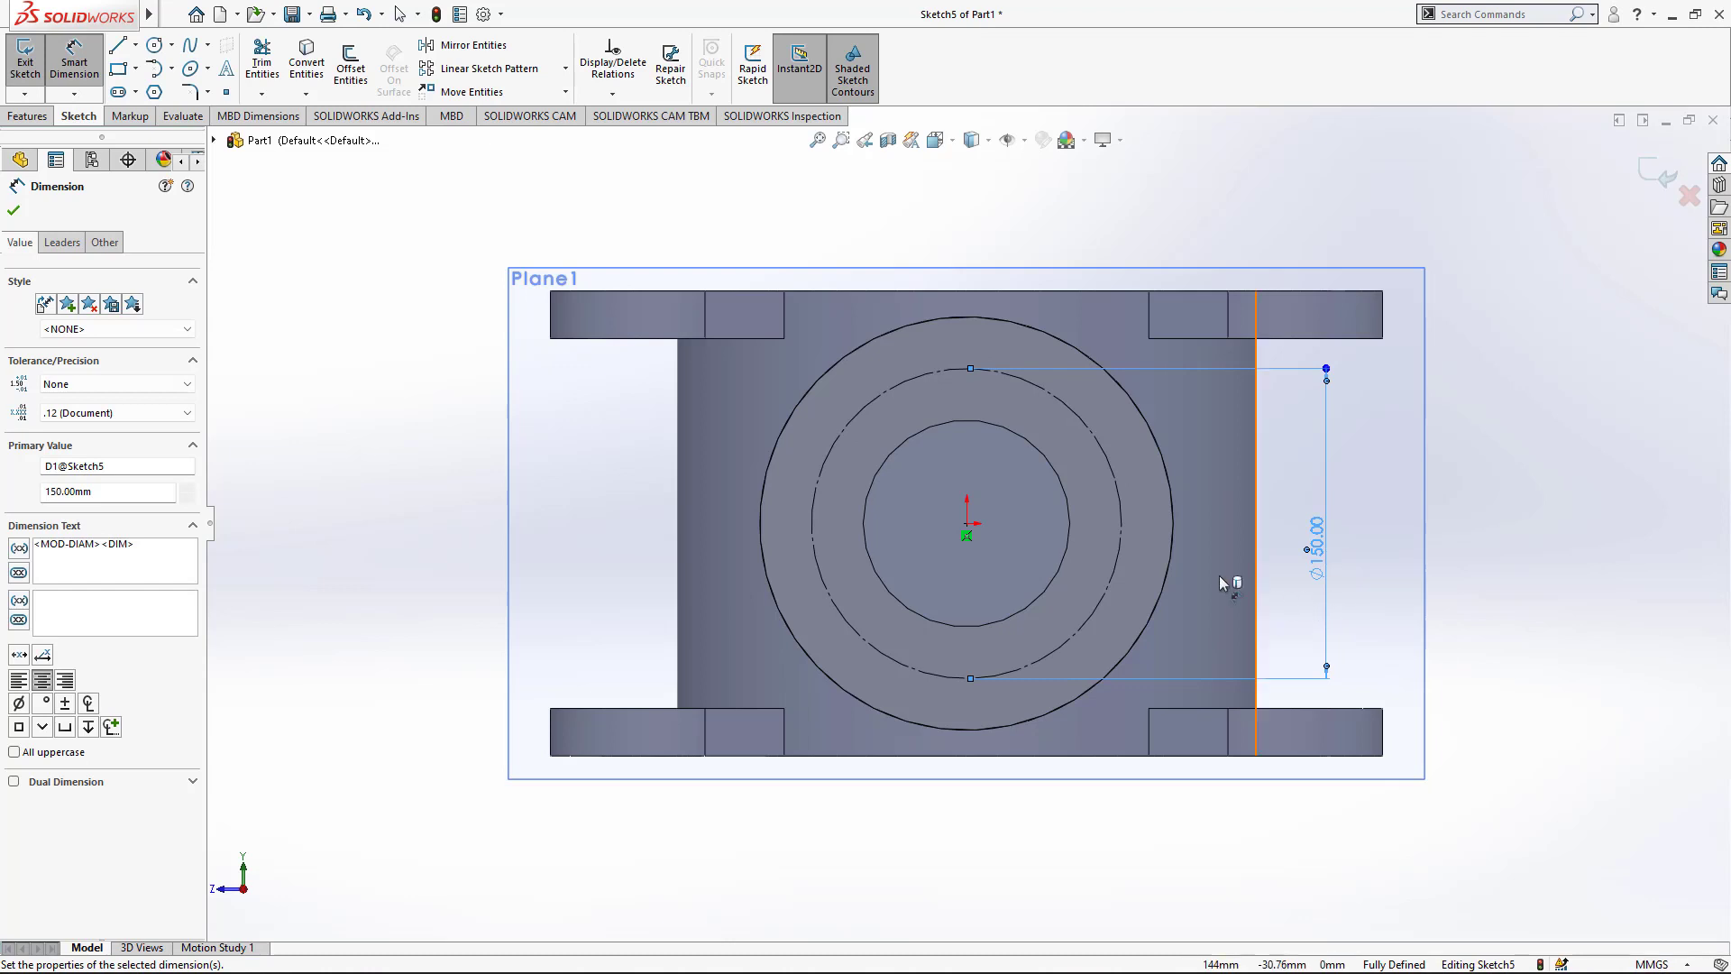
Step: Add a Ø20 mm circle centred on the construction circle's right point
{"action": "left_click", "coordinate": [155, 45]}
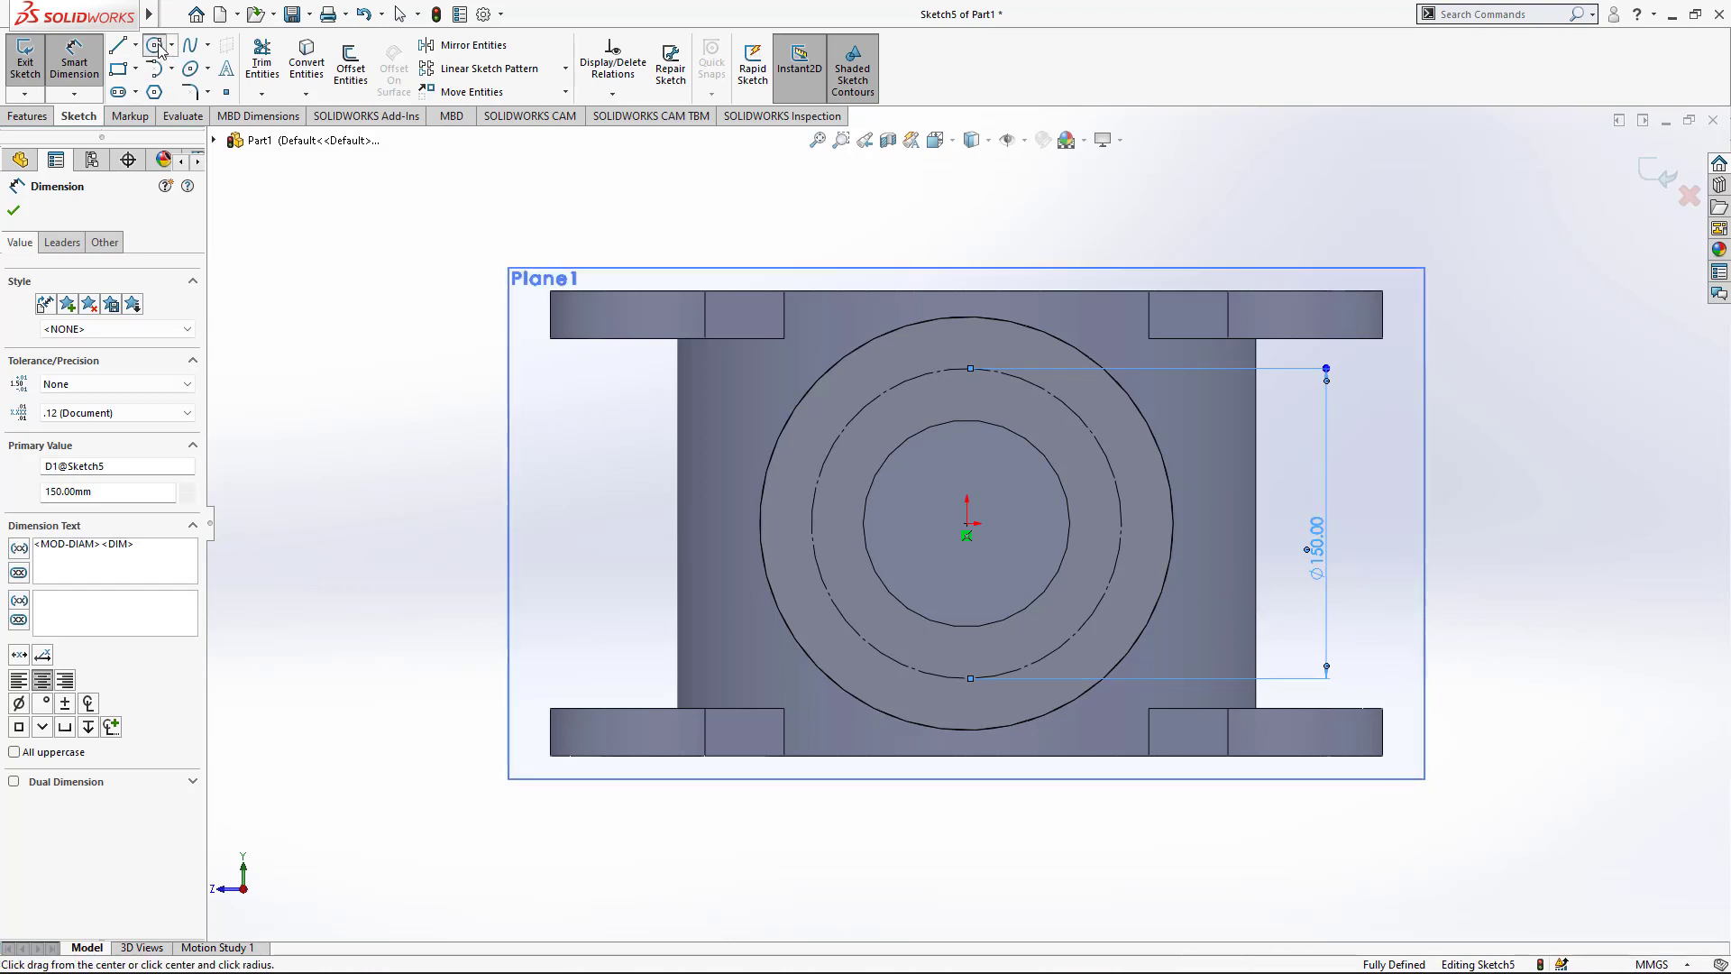
{"action": "left_click", "coordinate": [1121, 523]}
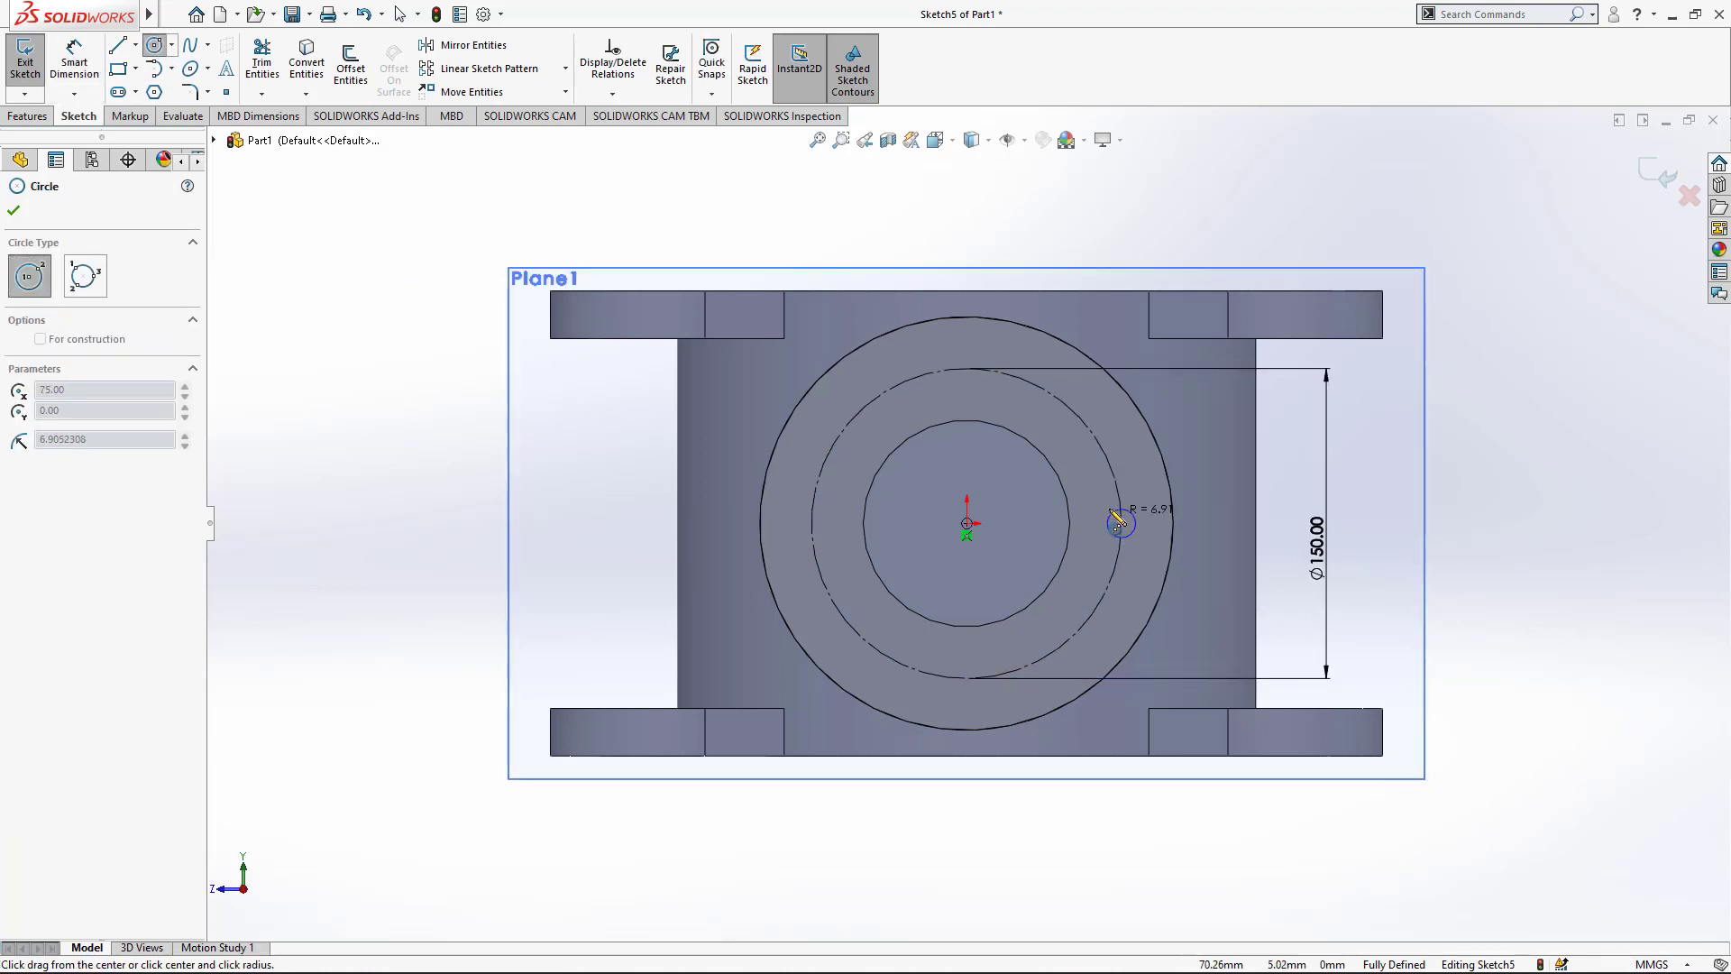
{"action": "left_click", "coordinate": [75, 56]}
{"action": "left_click", "coordinate": [1107, 497]}
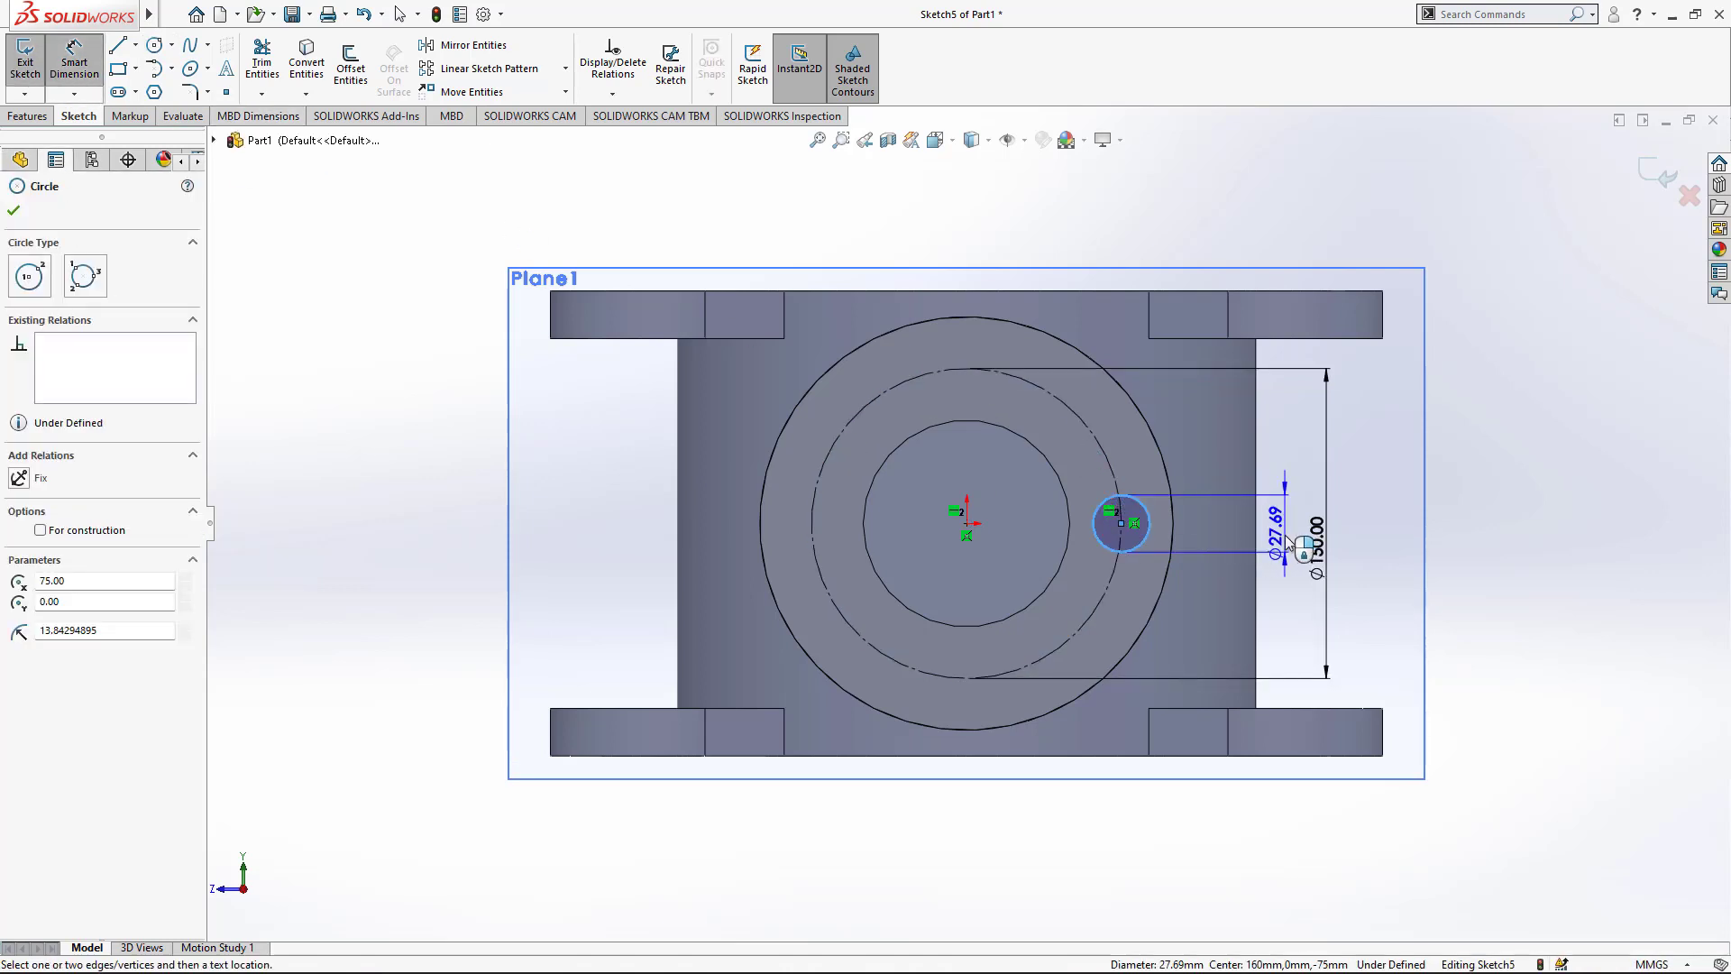
{"action": "left_click", "coordinate": [1290, 544]}
{"action": "key", "text": "Return"}
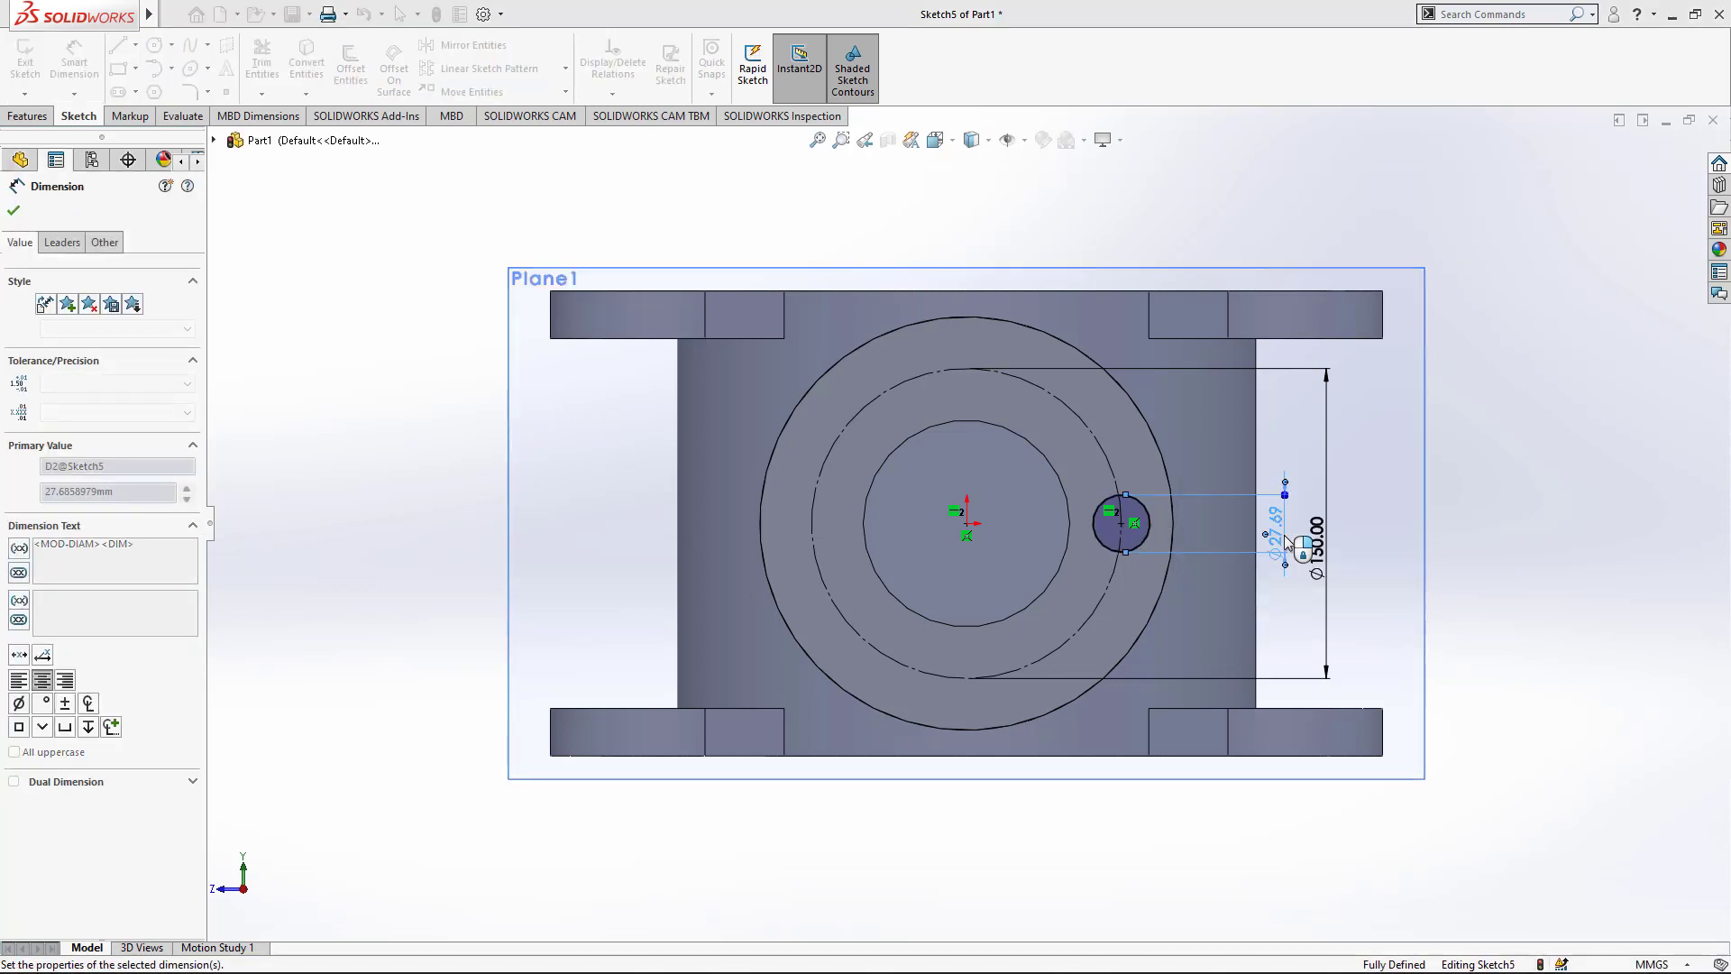
{"action": "type", "text": "20"}
{"action": "key", "text": "Return"}
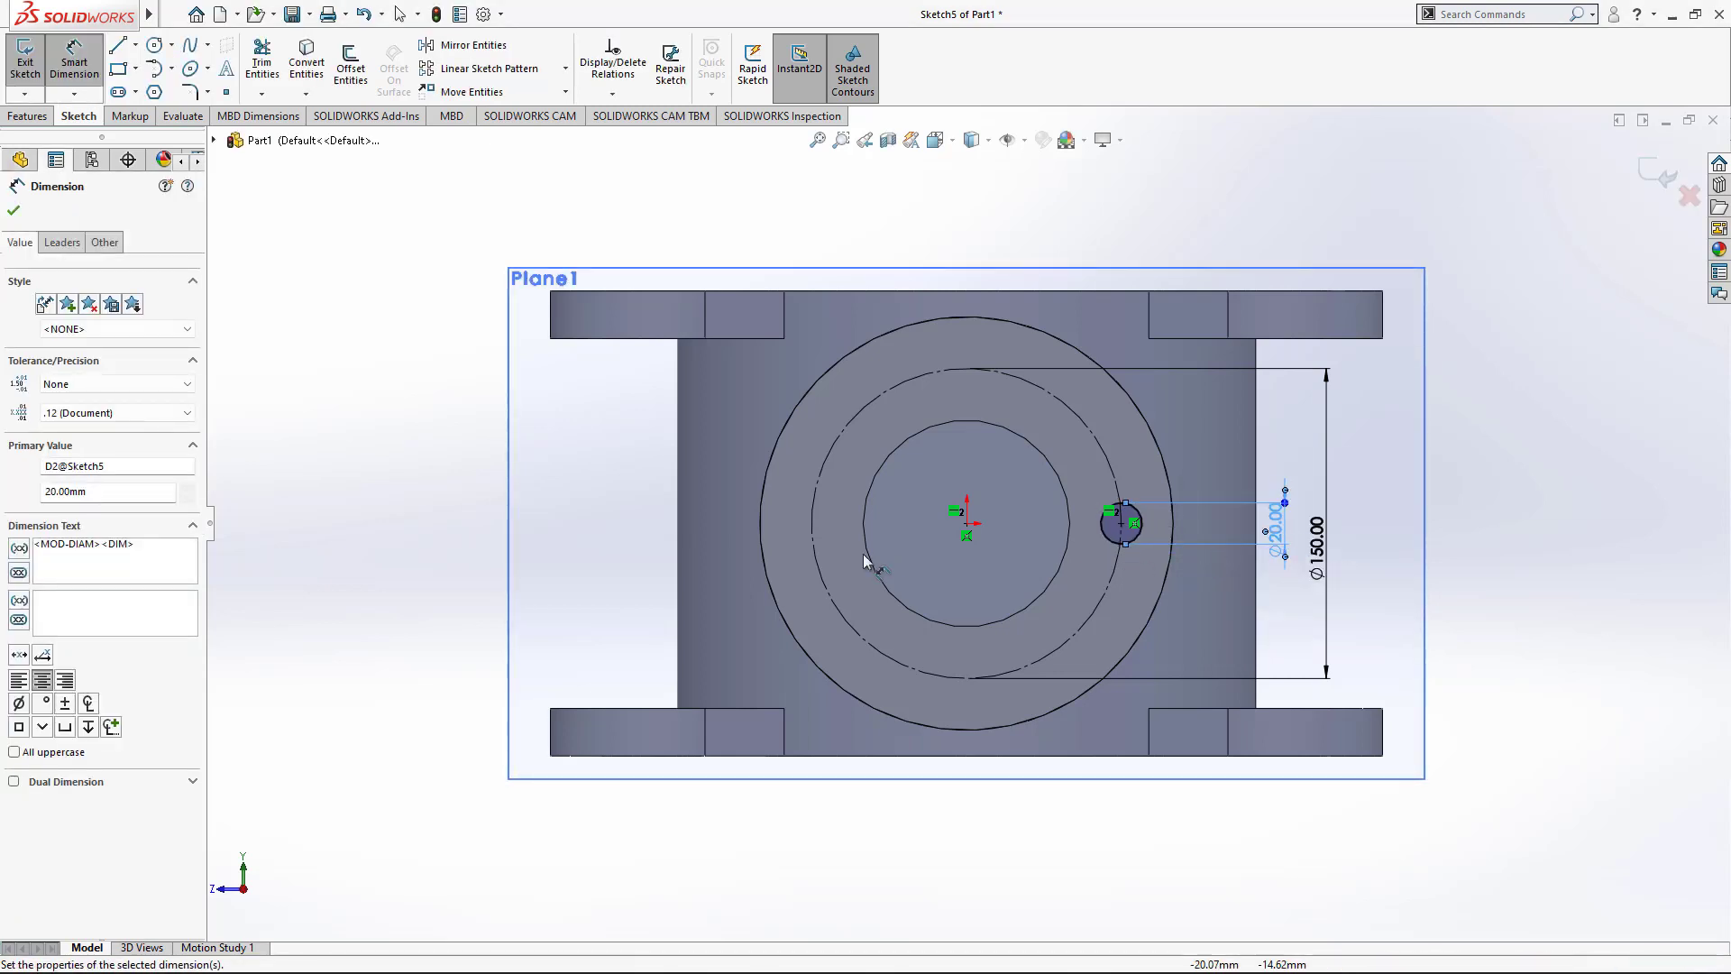
Step: Circular-pattern the Ø20 circle into 3 instances about the origin
{"action": "left_click", "coordinate": [566, 69]}
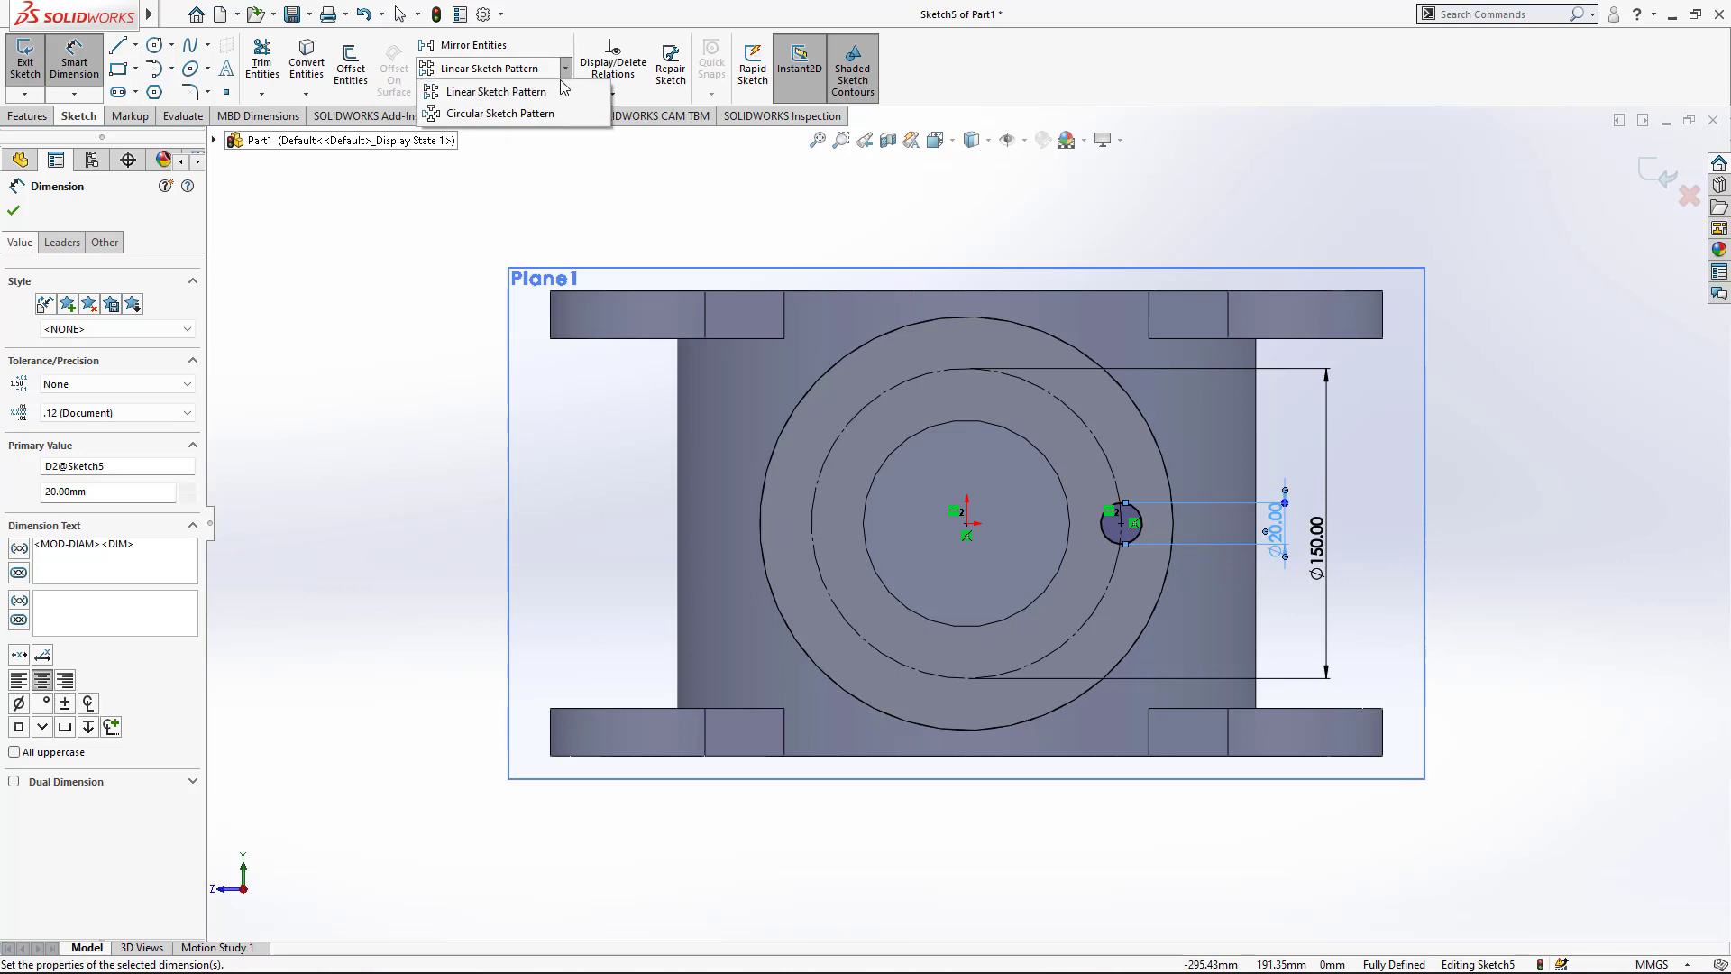
{"action": "left_click", "coordinate": [527, 113]}
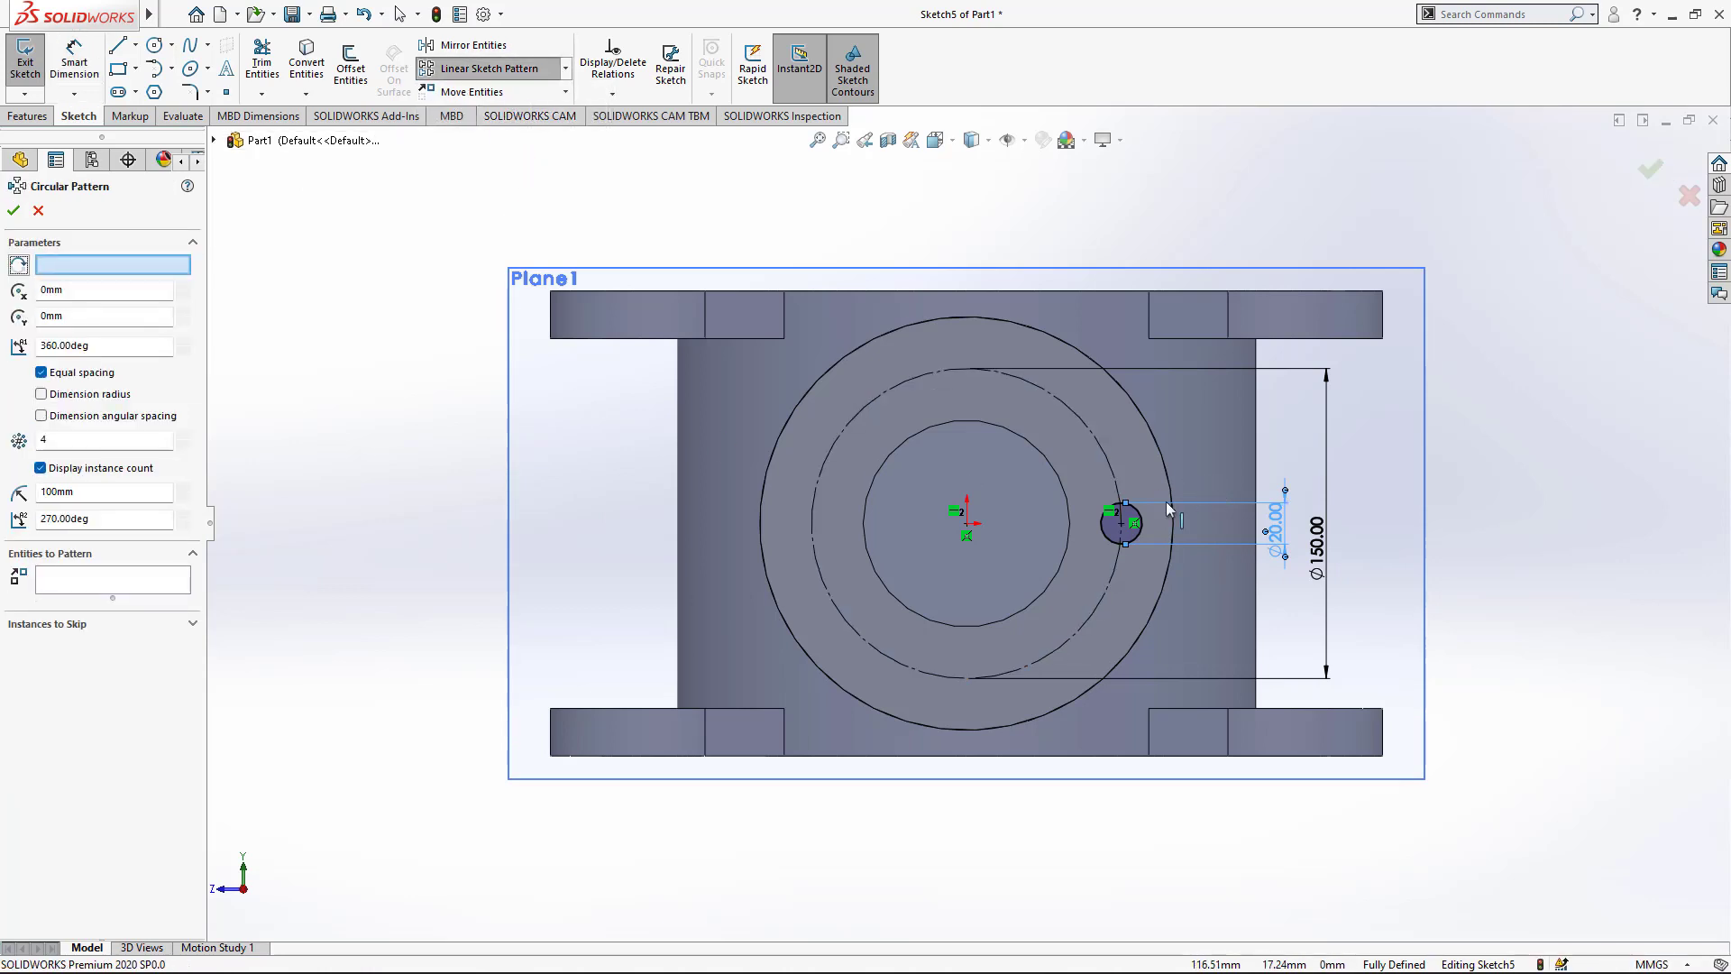
{"action": "left_click", "coordinate": [1124, 517]}
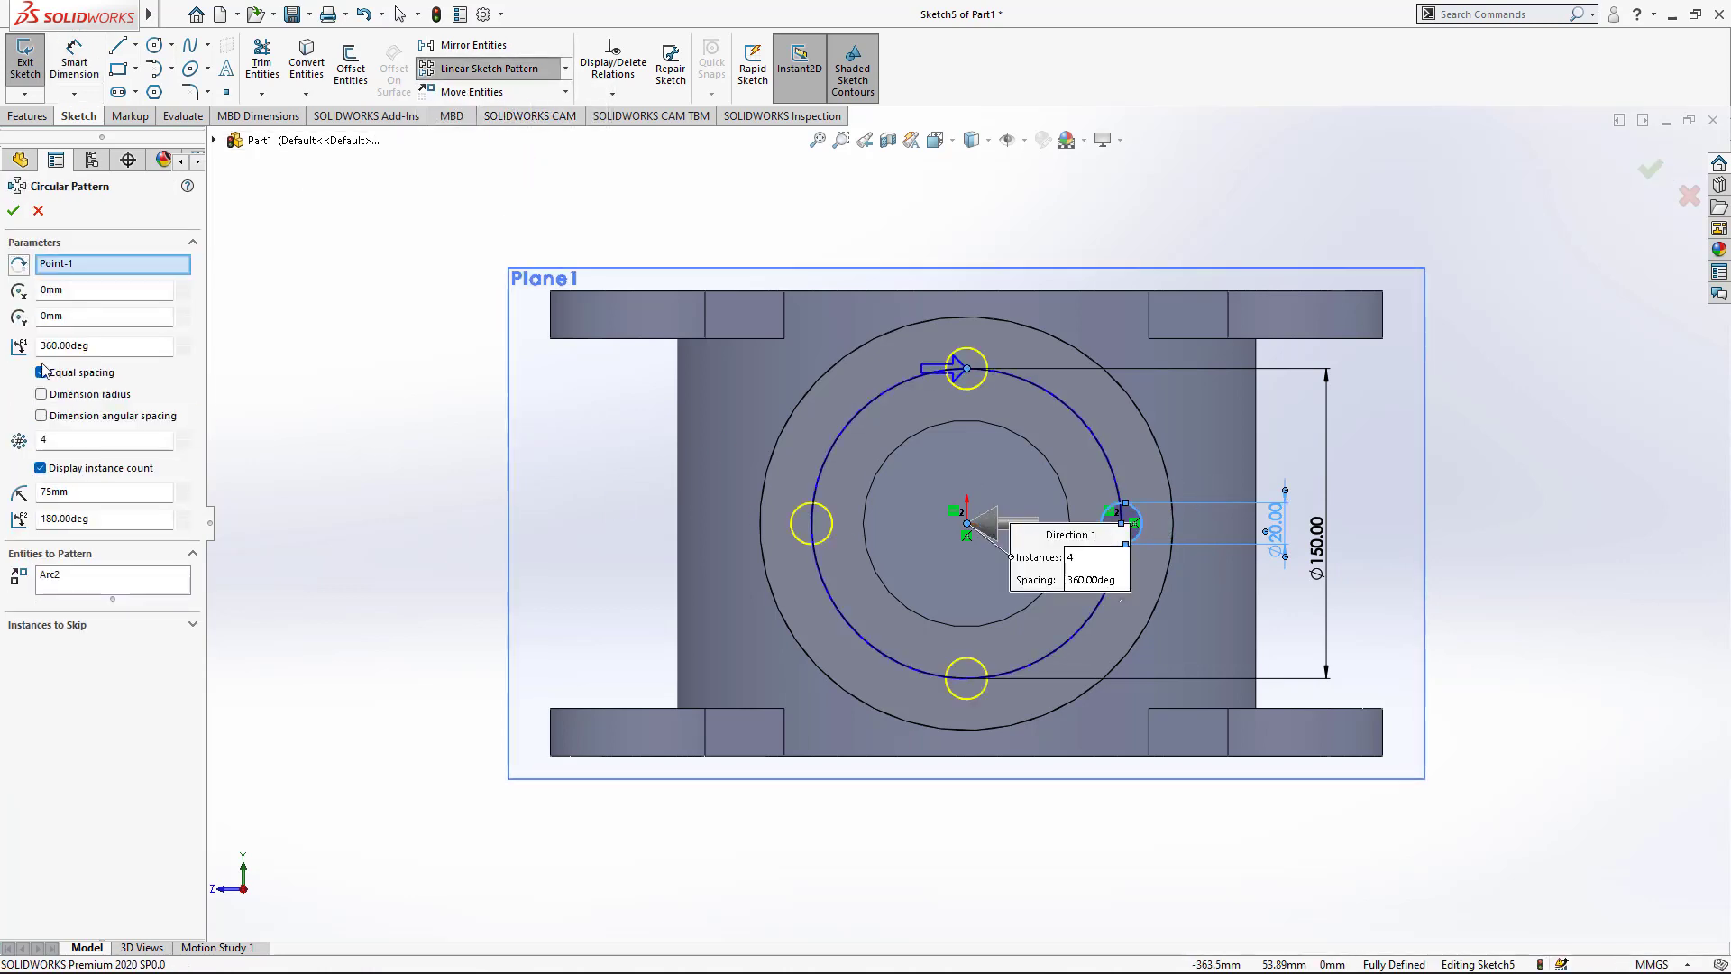
{"action": "double_click", "coordinate": [77, 439]}
{"action": "type", "text": "3"}
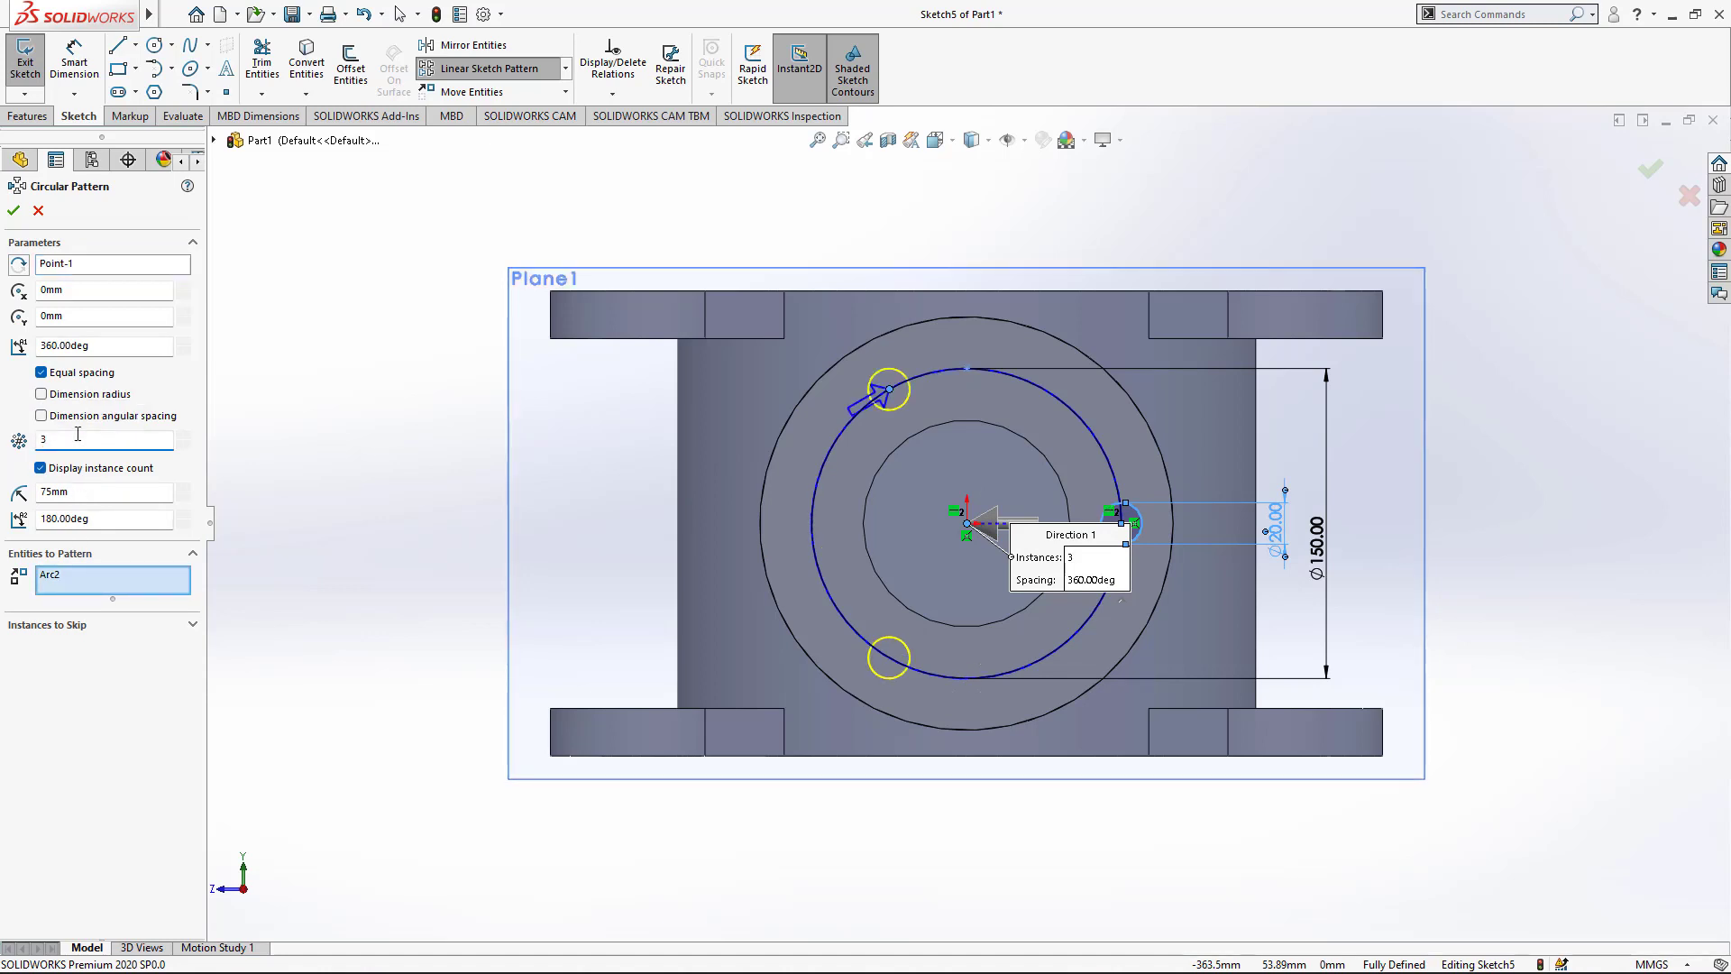
{"action": "left_click", "coordinate": [14, 213]}
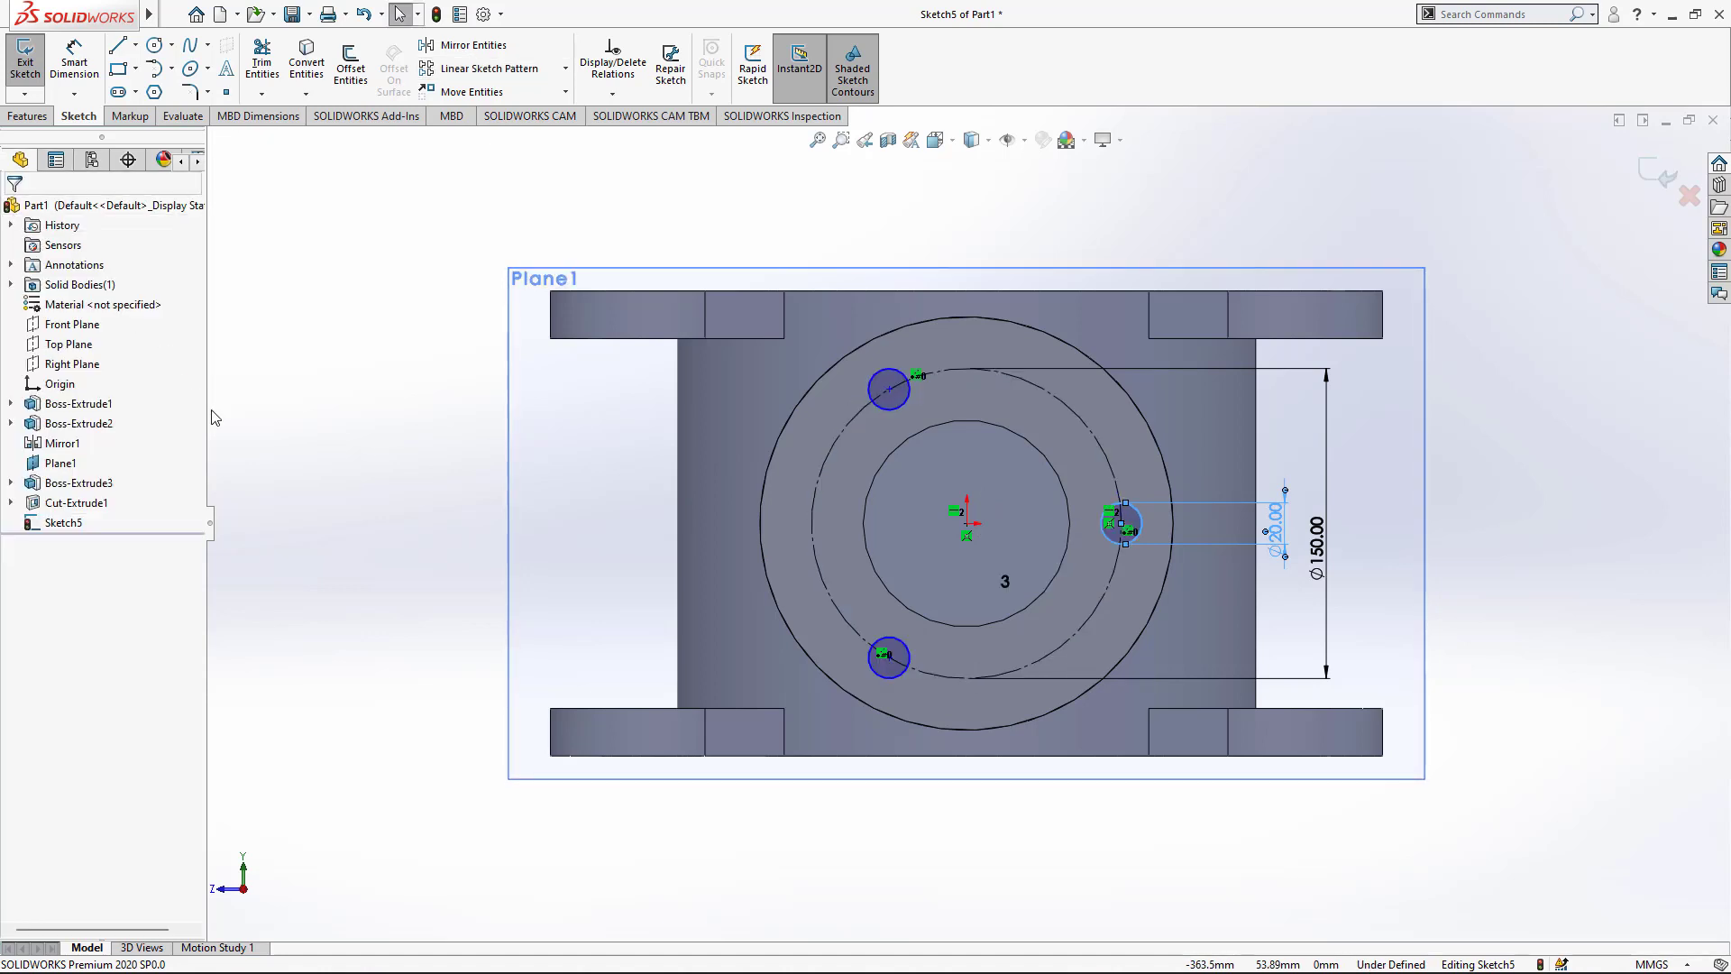
Step: Fully define the sketch with Vertical and Coincident relations on the hole centres
{"action": "left_click", "coordinate": [367, 411]}
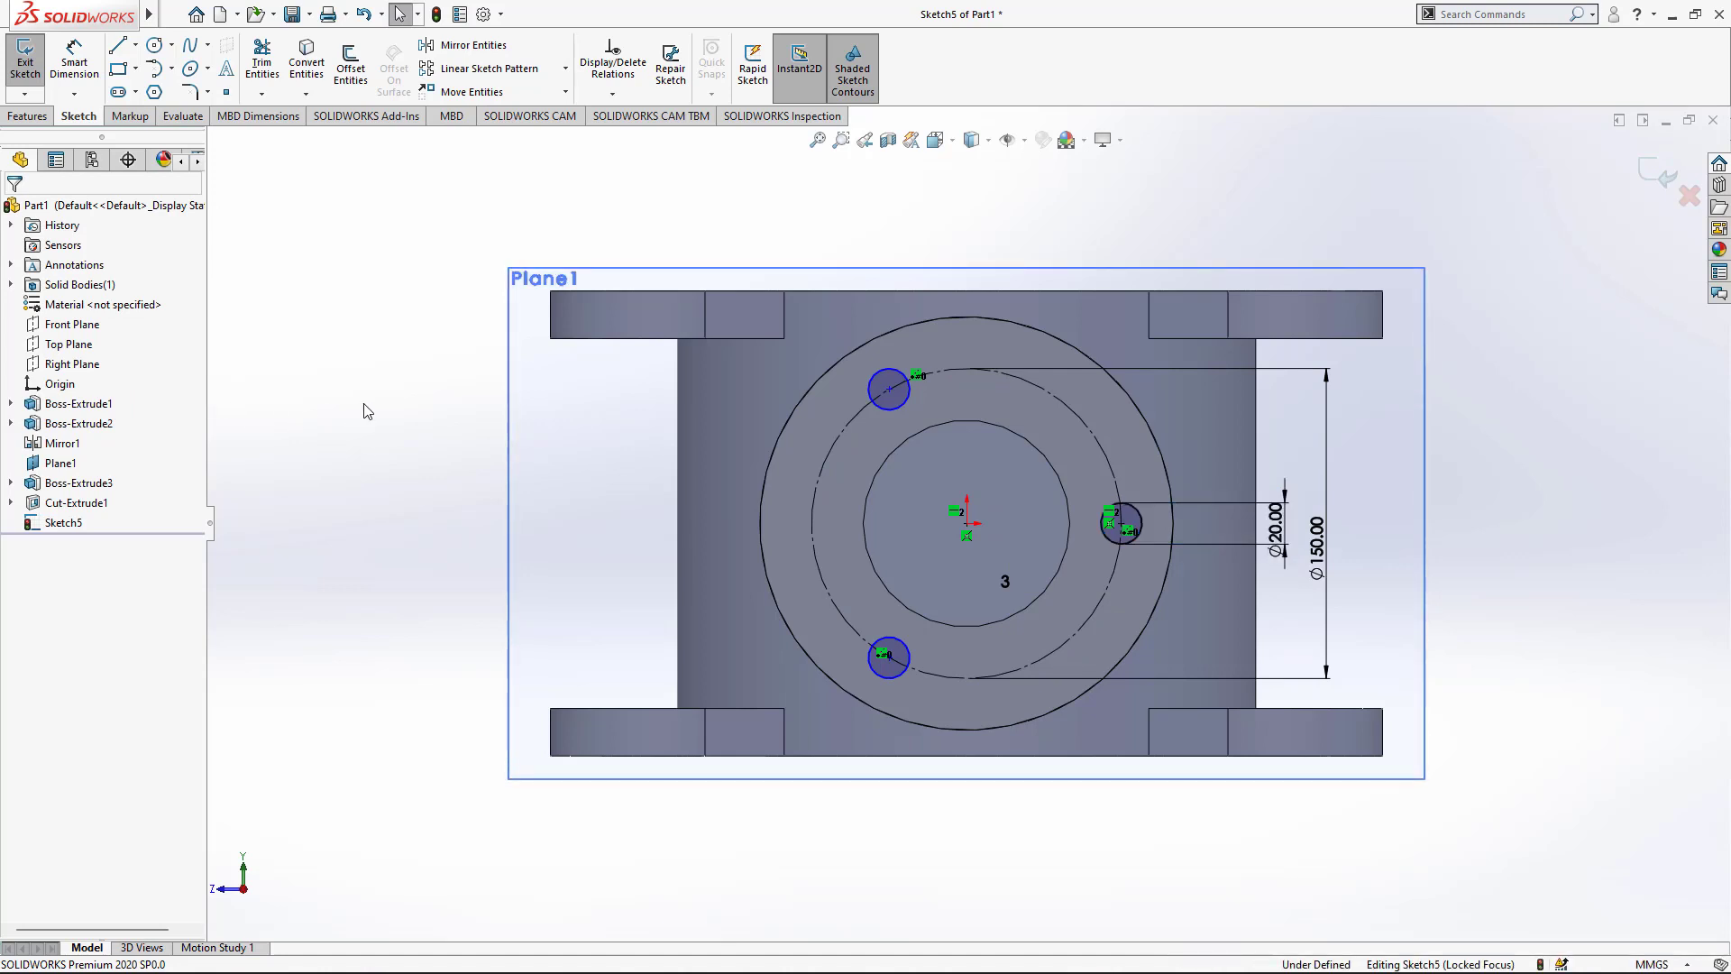
{"action": "left_click", "coordinate": [892, 392]}
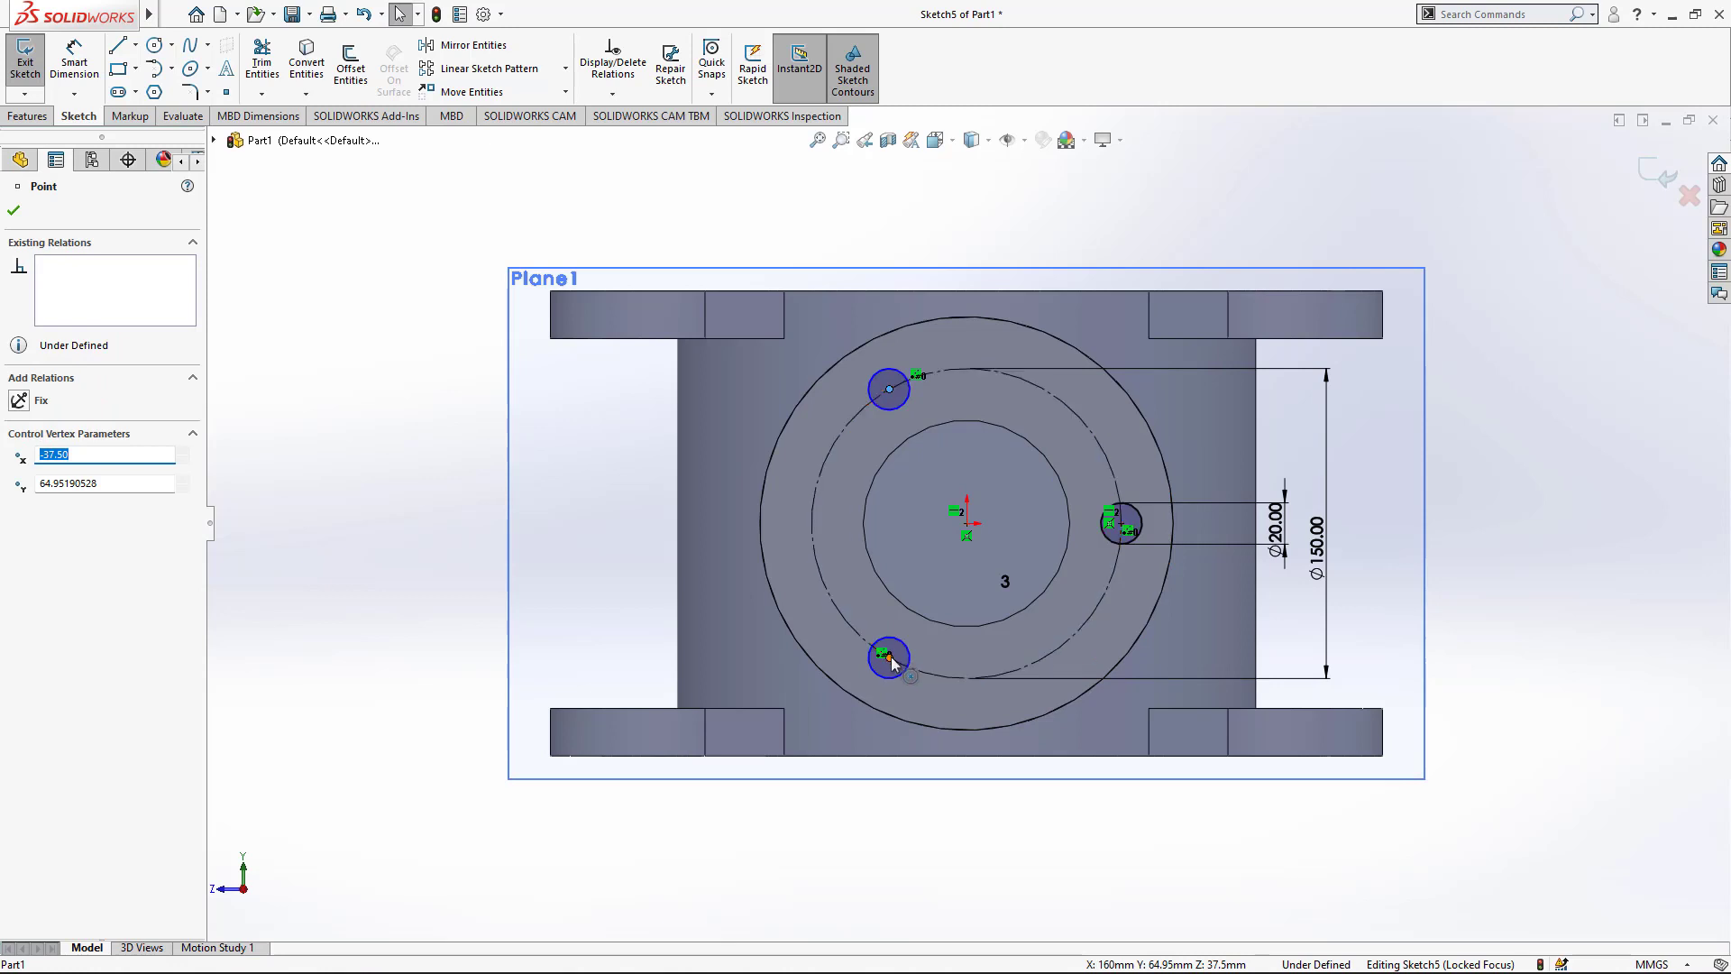
{"action": "left_click", "coordinate": [893, 662], "text": "ctrl"}
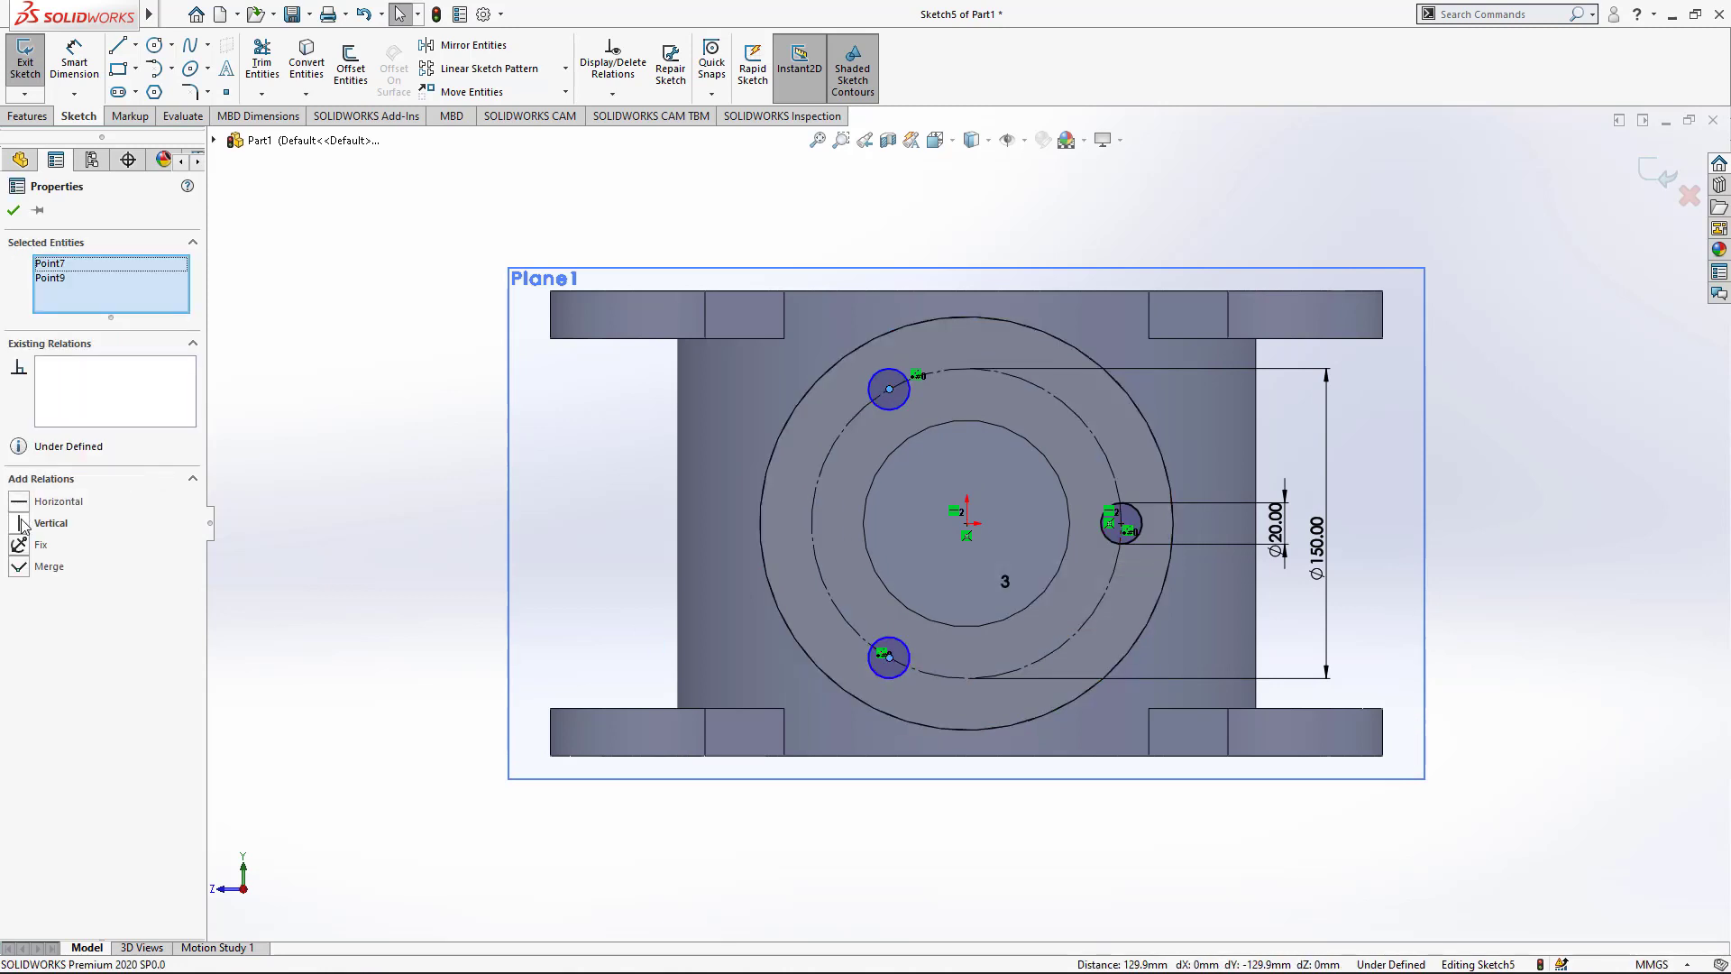
{"action": "left_click", "coordinate": [20, 523]}
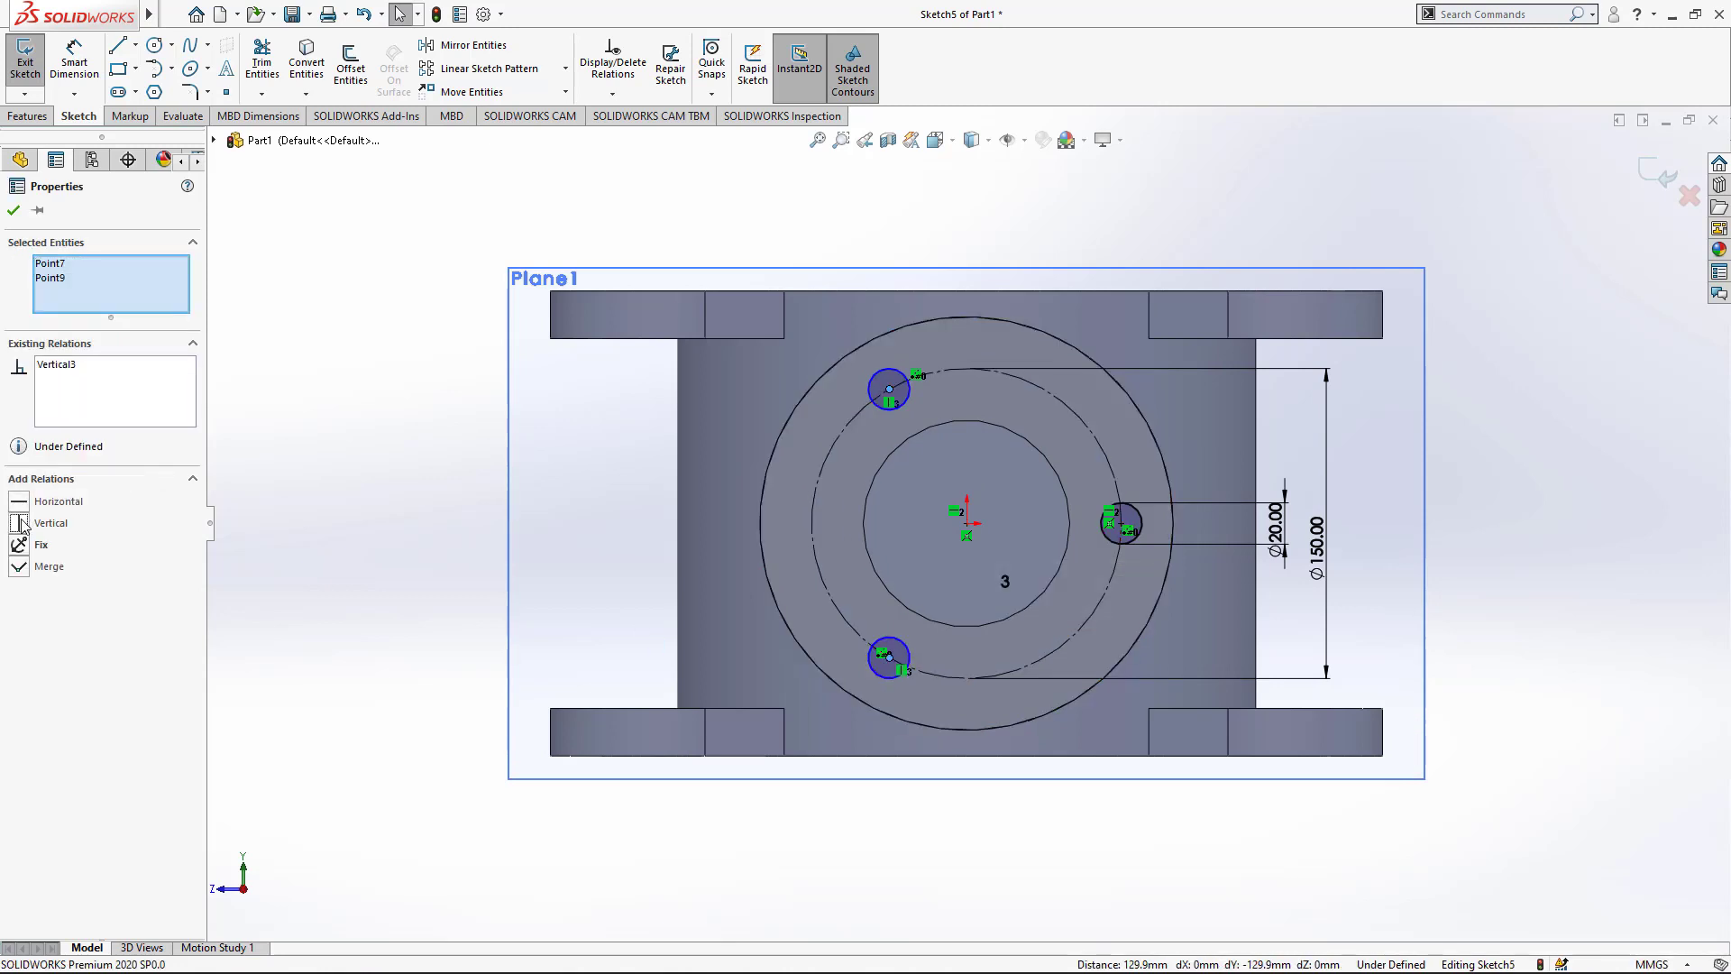
{"action": "left_click", "coordinate": [14, 209]}
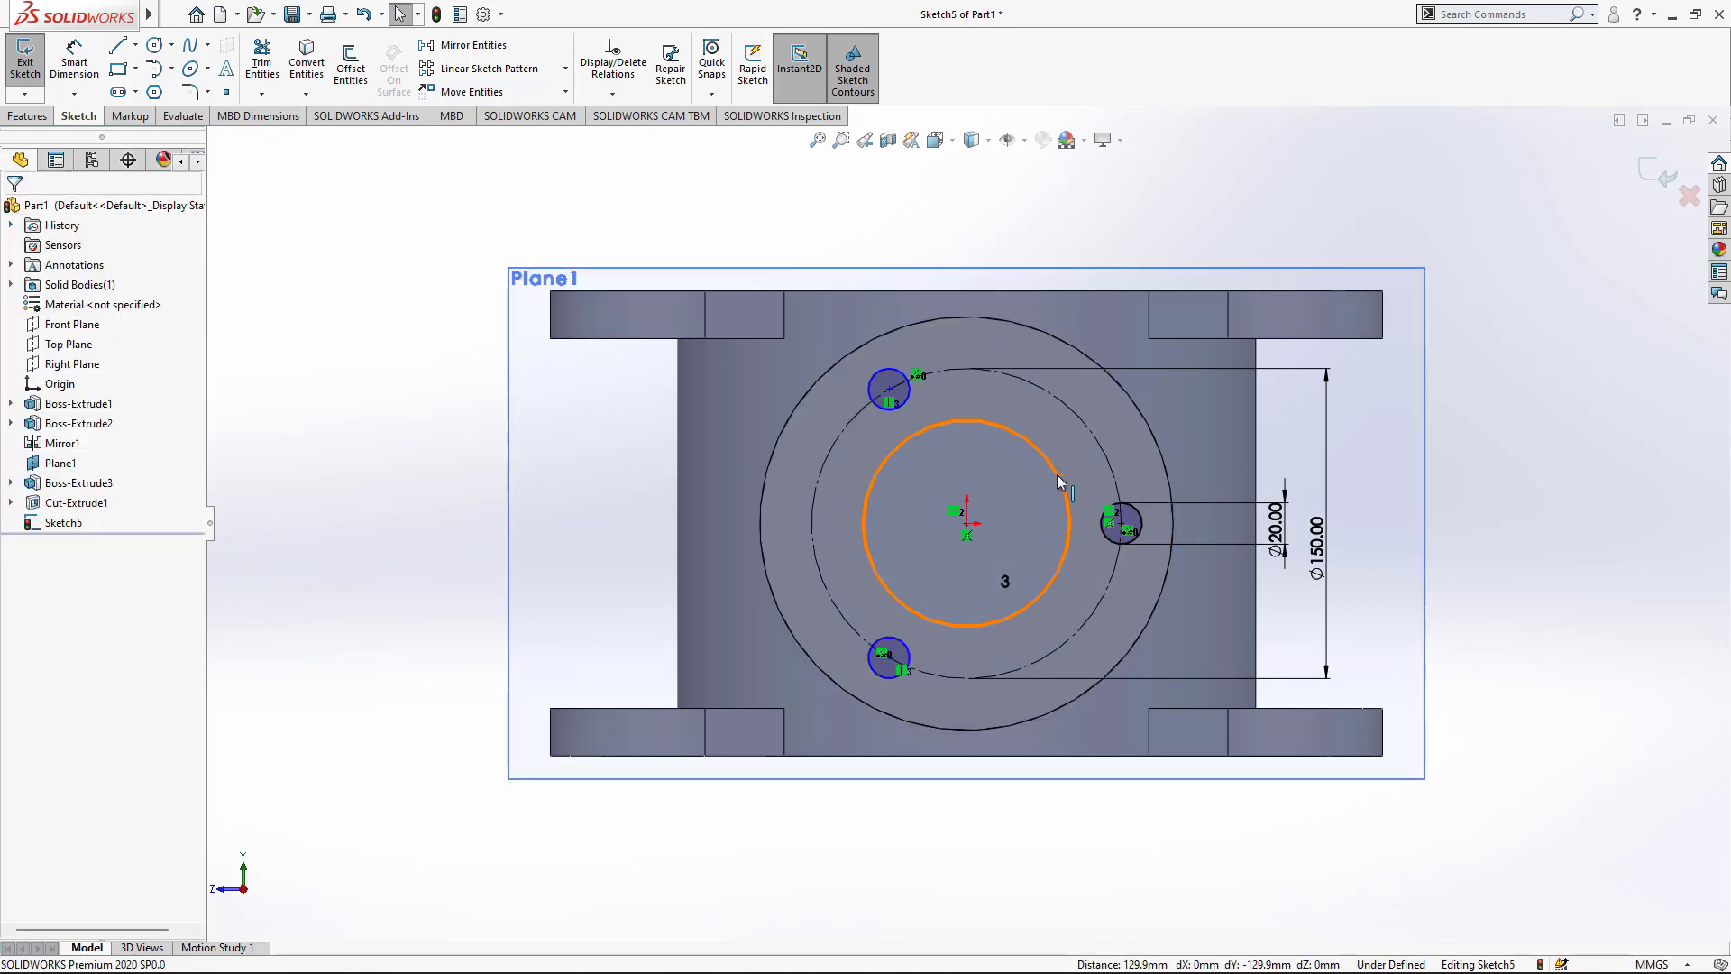
{"action": "left_click", "coordinate": [890, 391]}
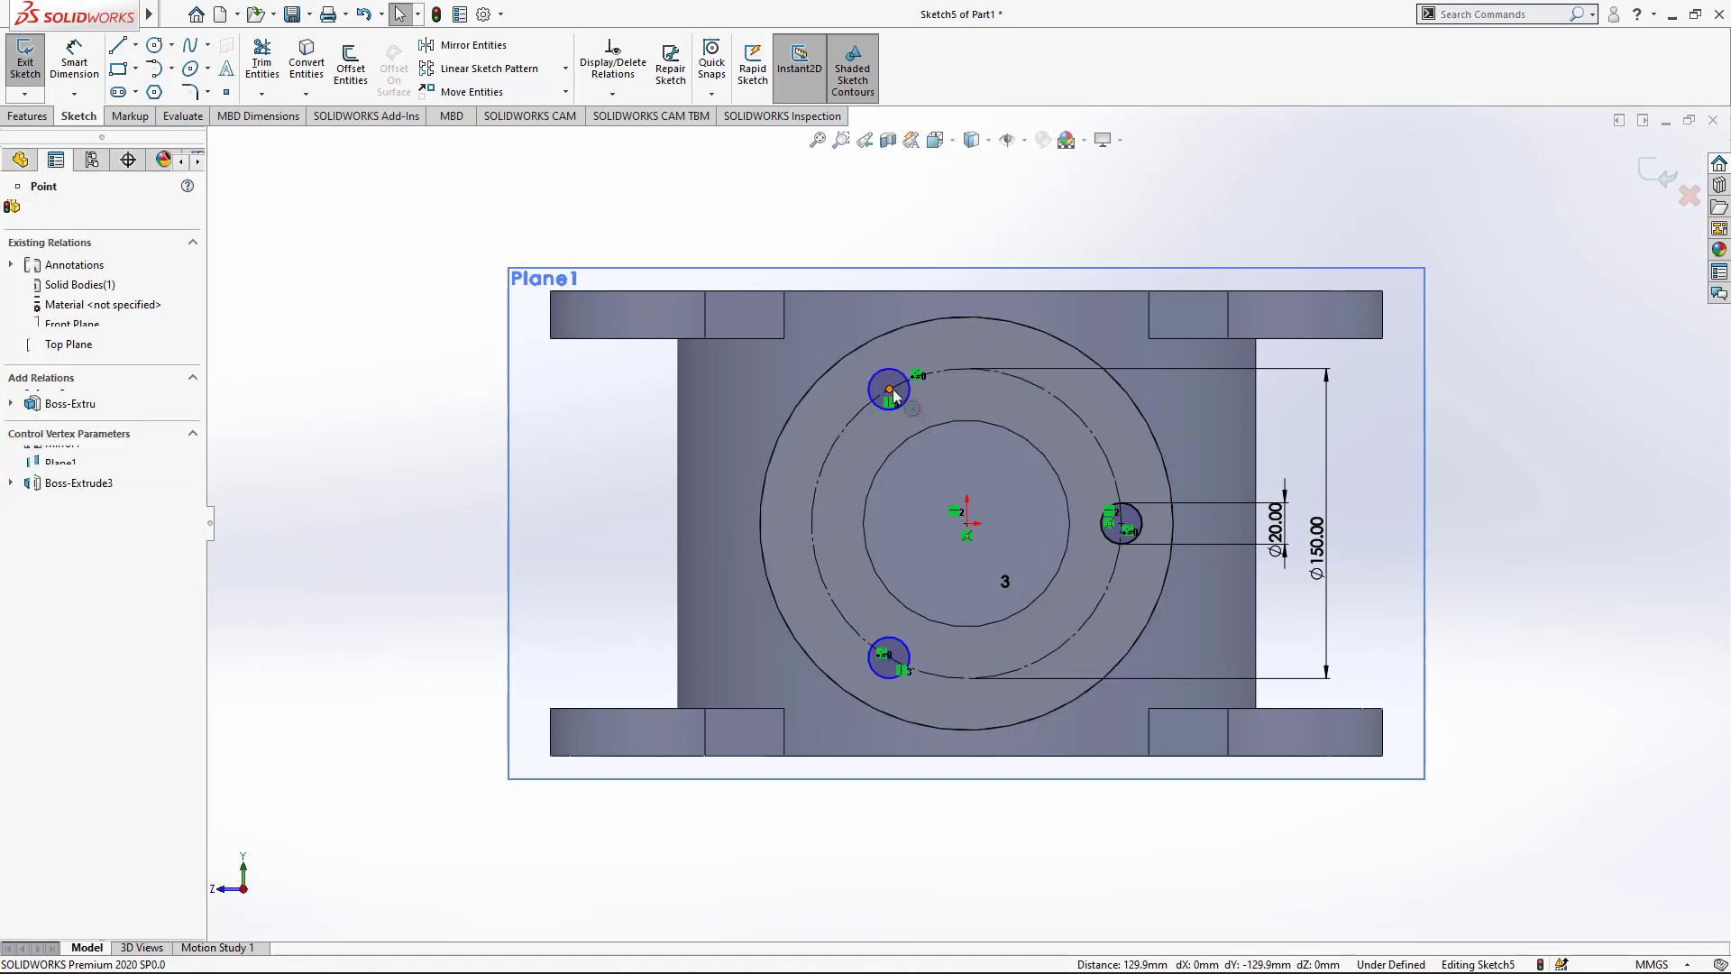
{"action": "left_click", "coordinate": [884, 426], "text": "ctrl"}
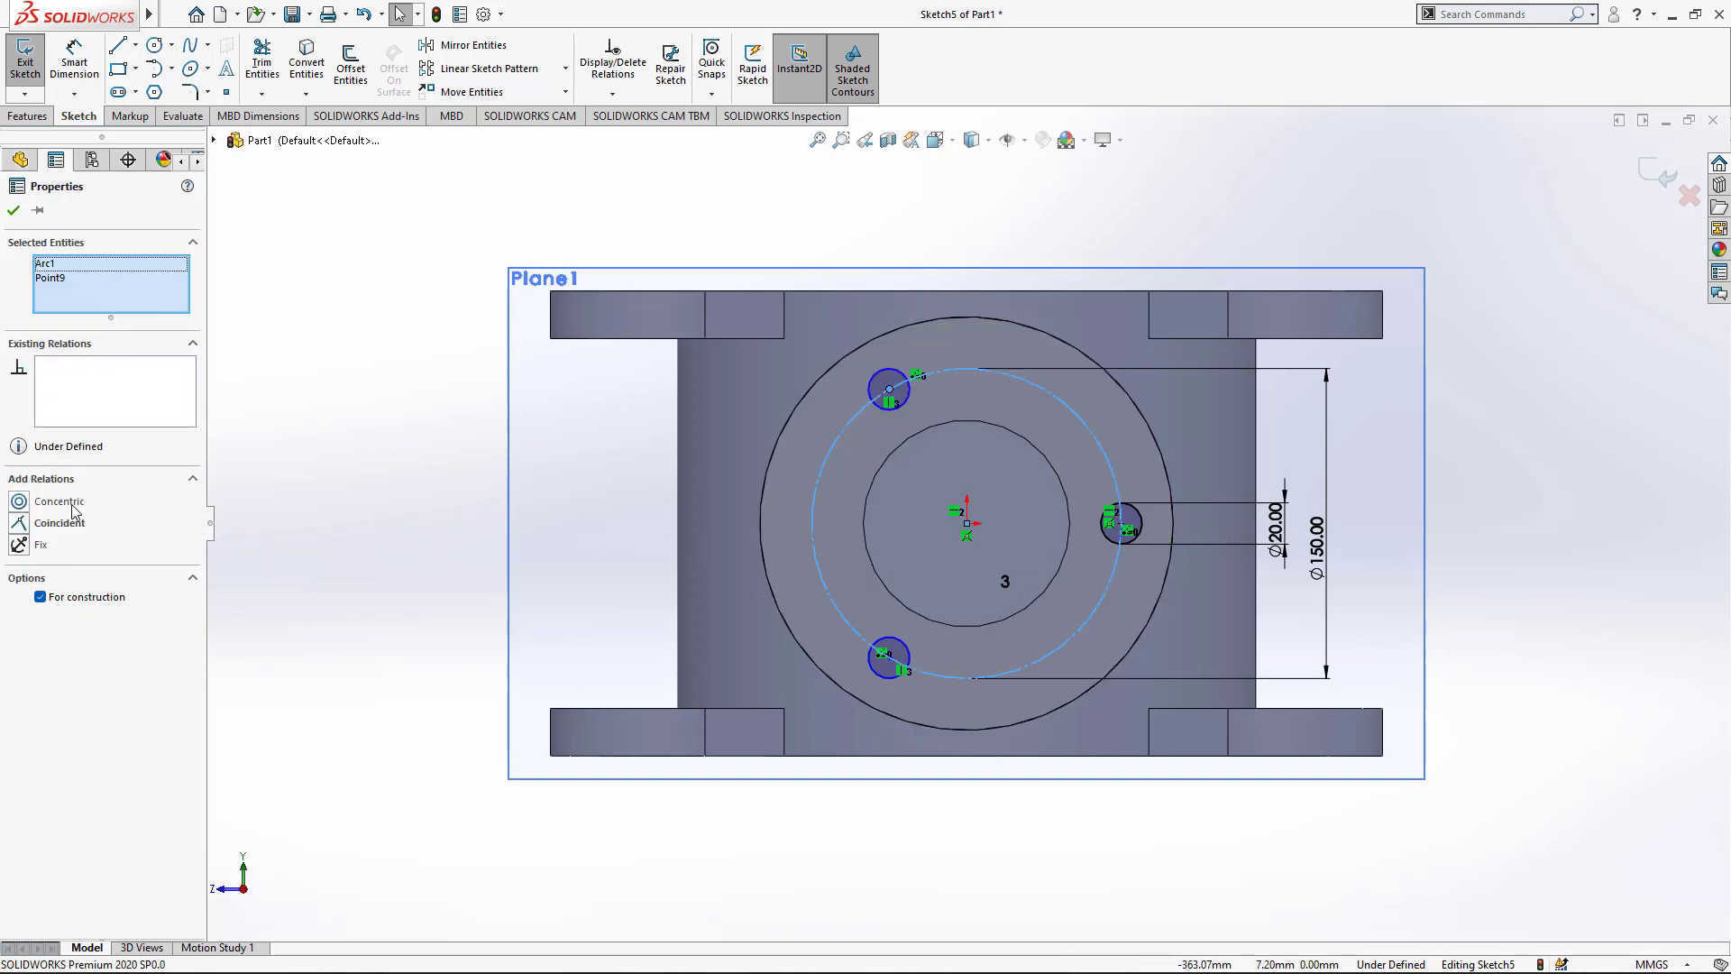
{"action": "left_click", "coordinate": [19, 526]}
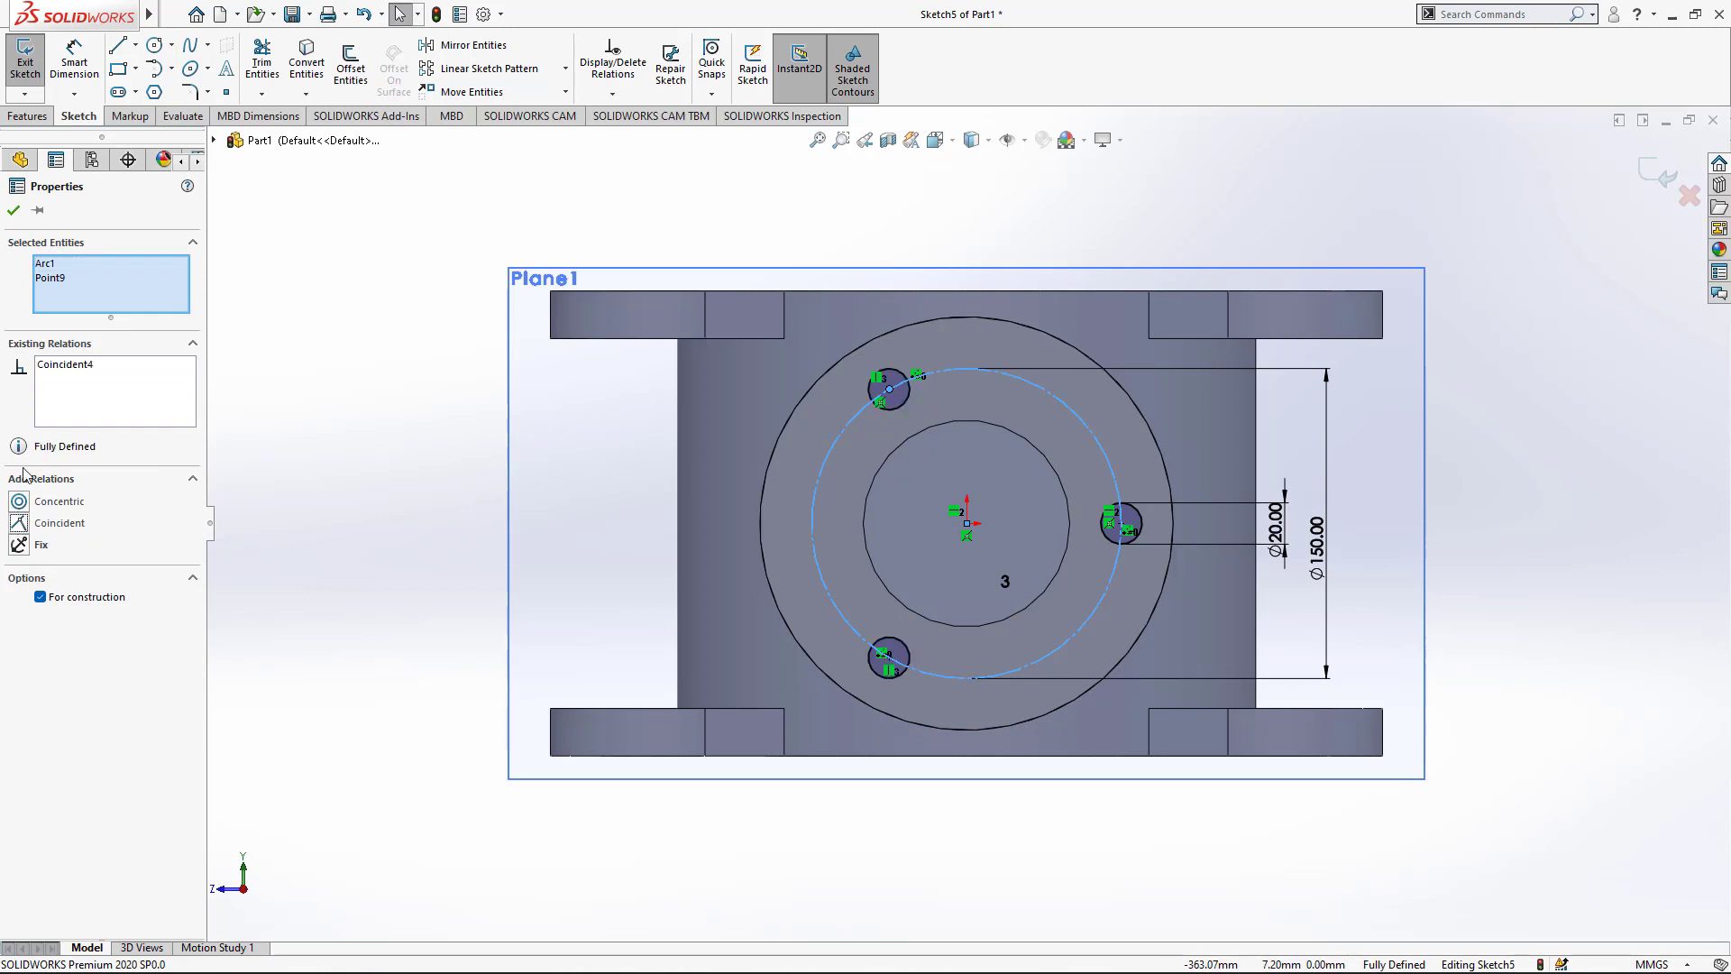
{"action": "left_click", "coordinate": [14, 213]}
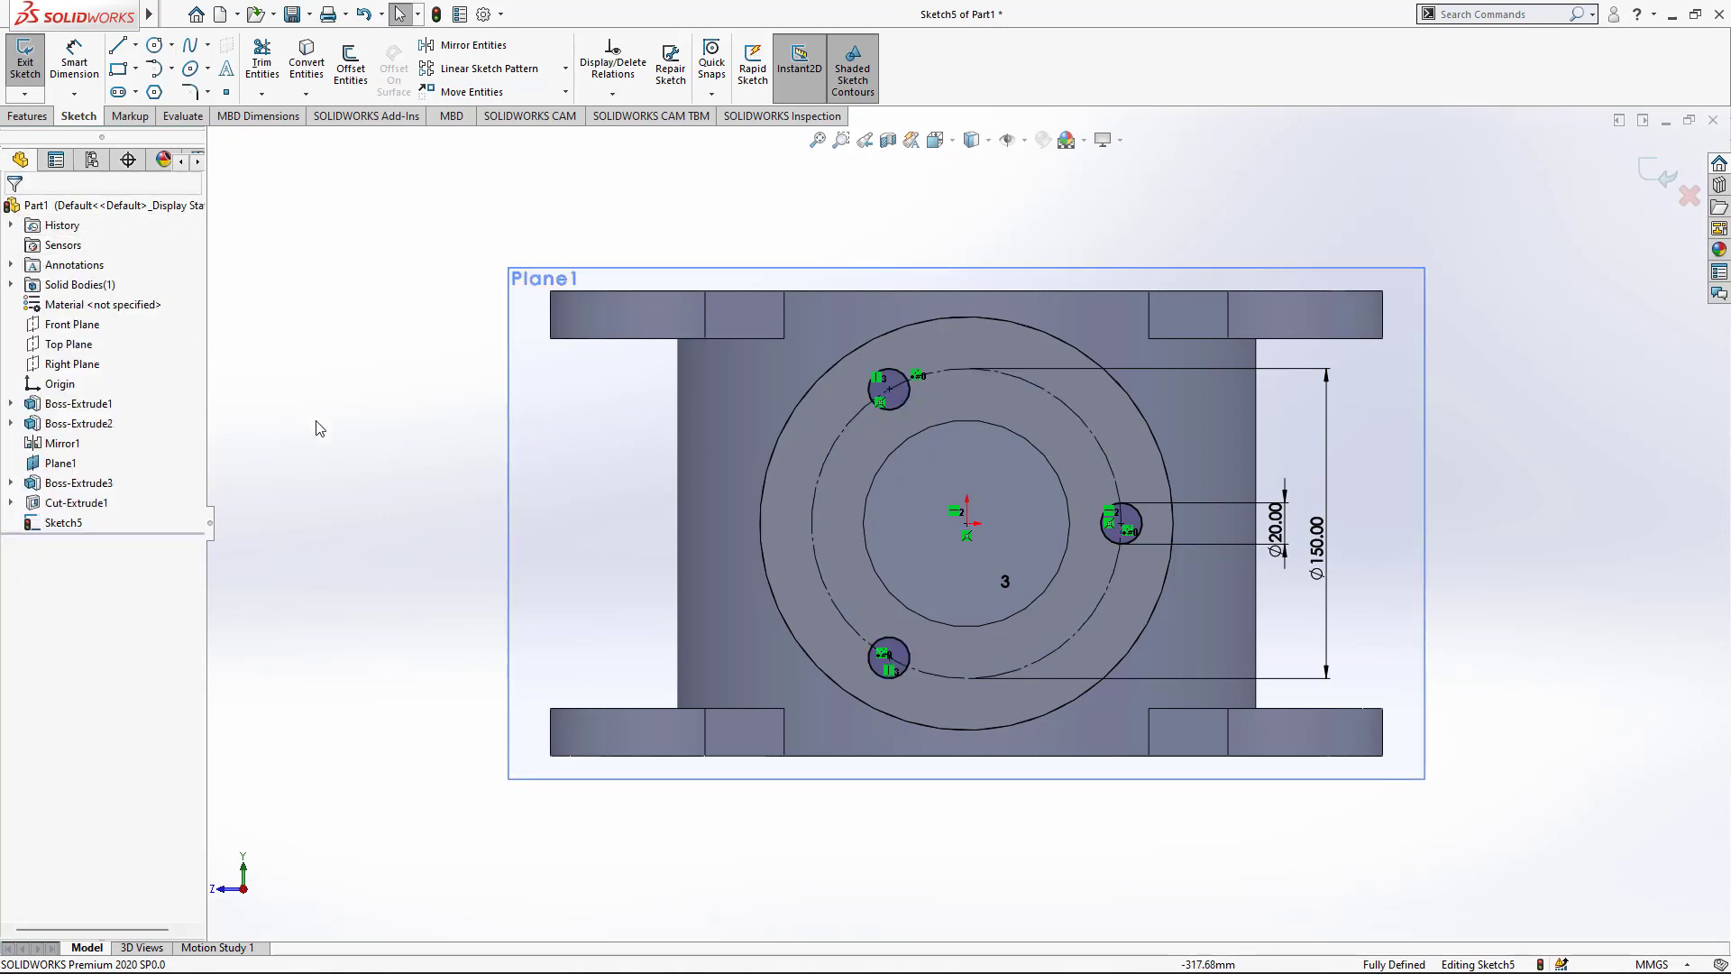
{"action": "left_click", "coordinate": [20, 117]}
Step: Extrude-cut the hole sketch Blind 15 mm, drilling three Ø20 mm holes into the side boss
{"action": "left_click", "coordinate": [268, 101]}
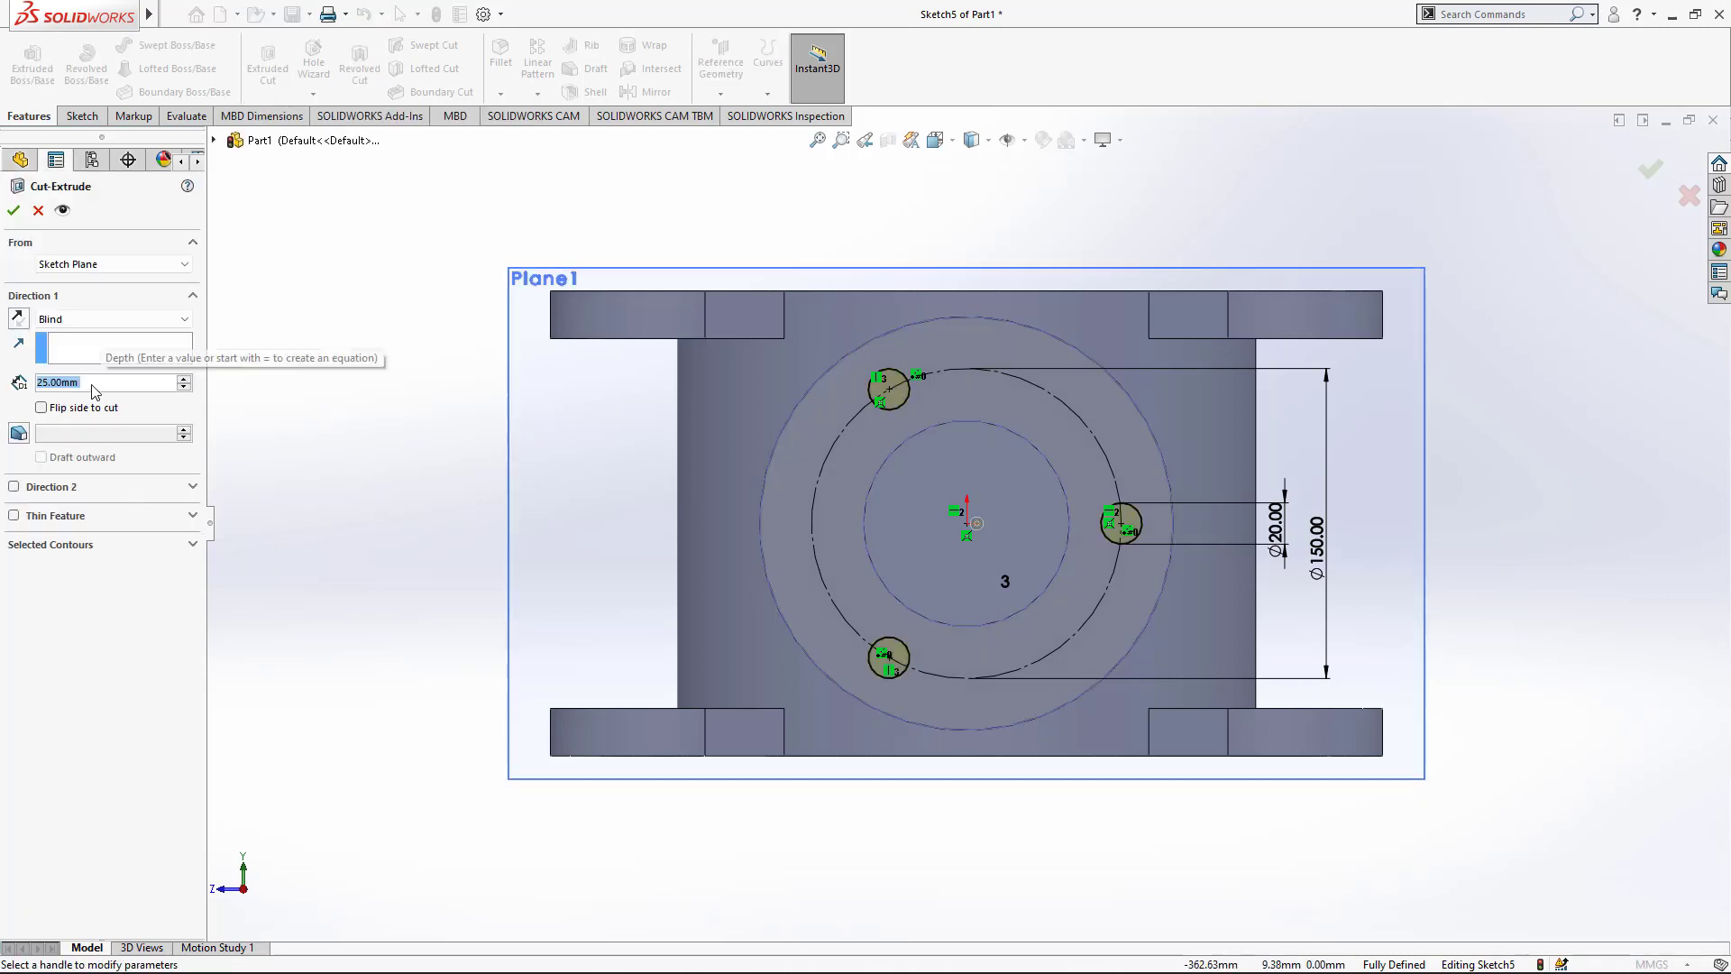
{"action": "type", "text": "15"}
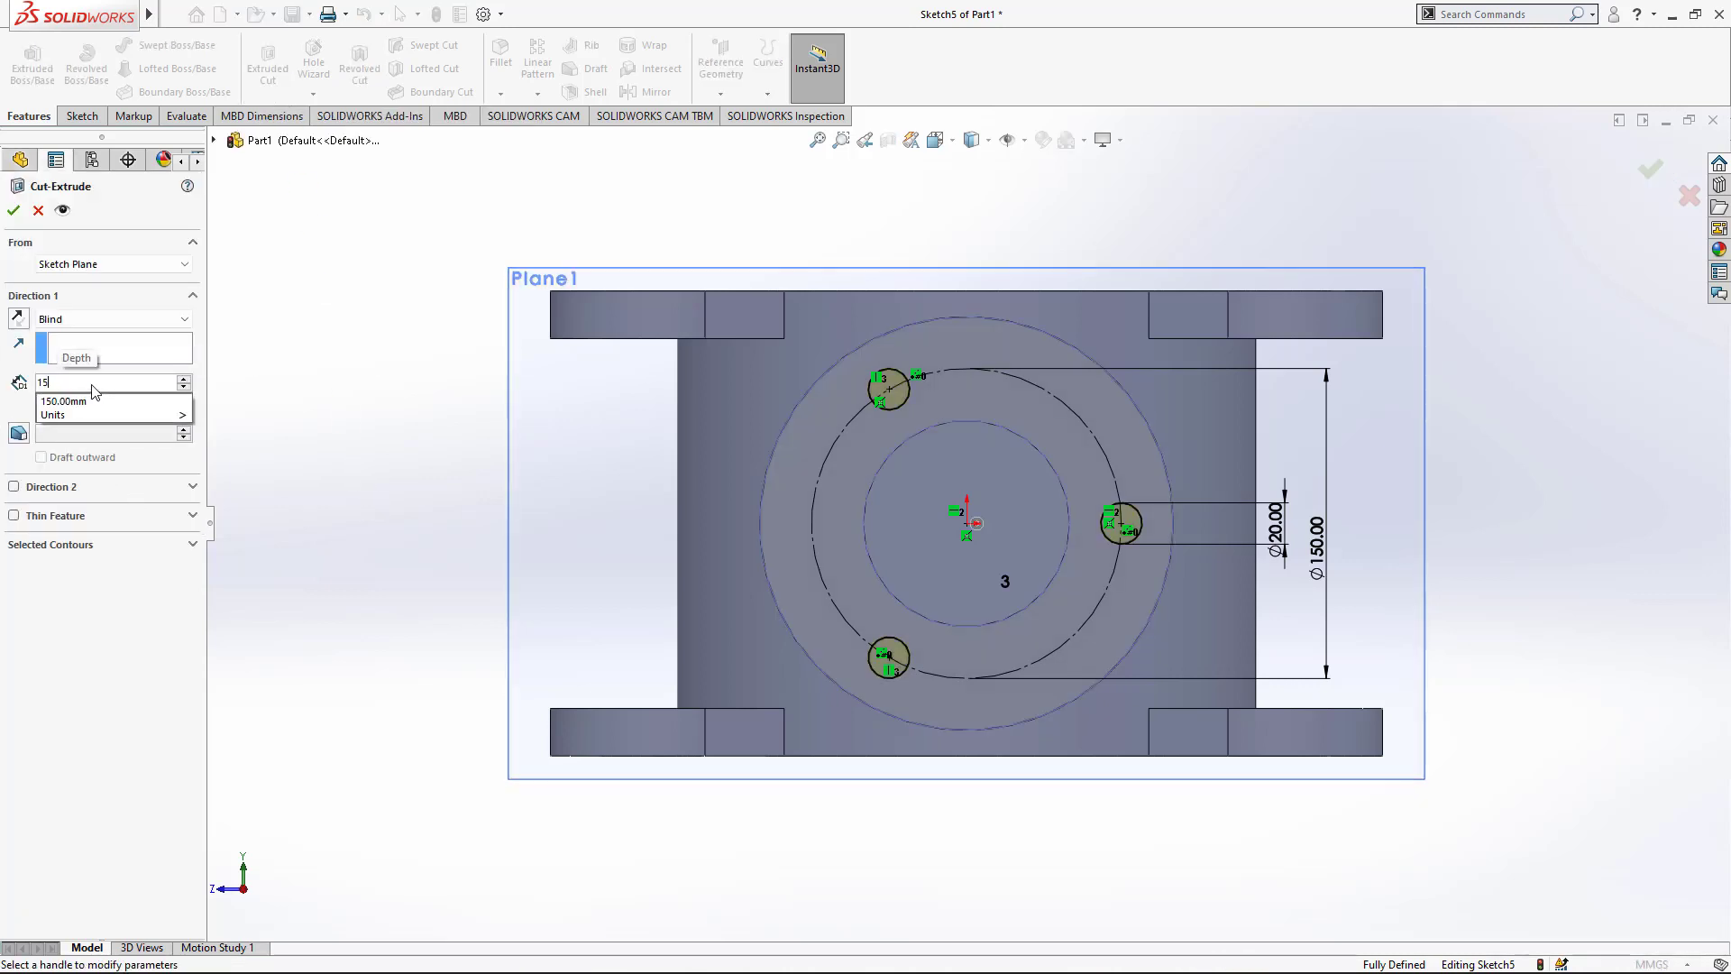
{"action": "key", "text": "Return"}
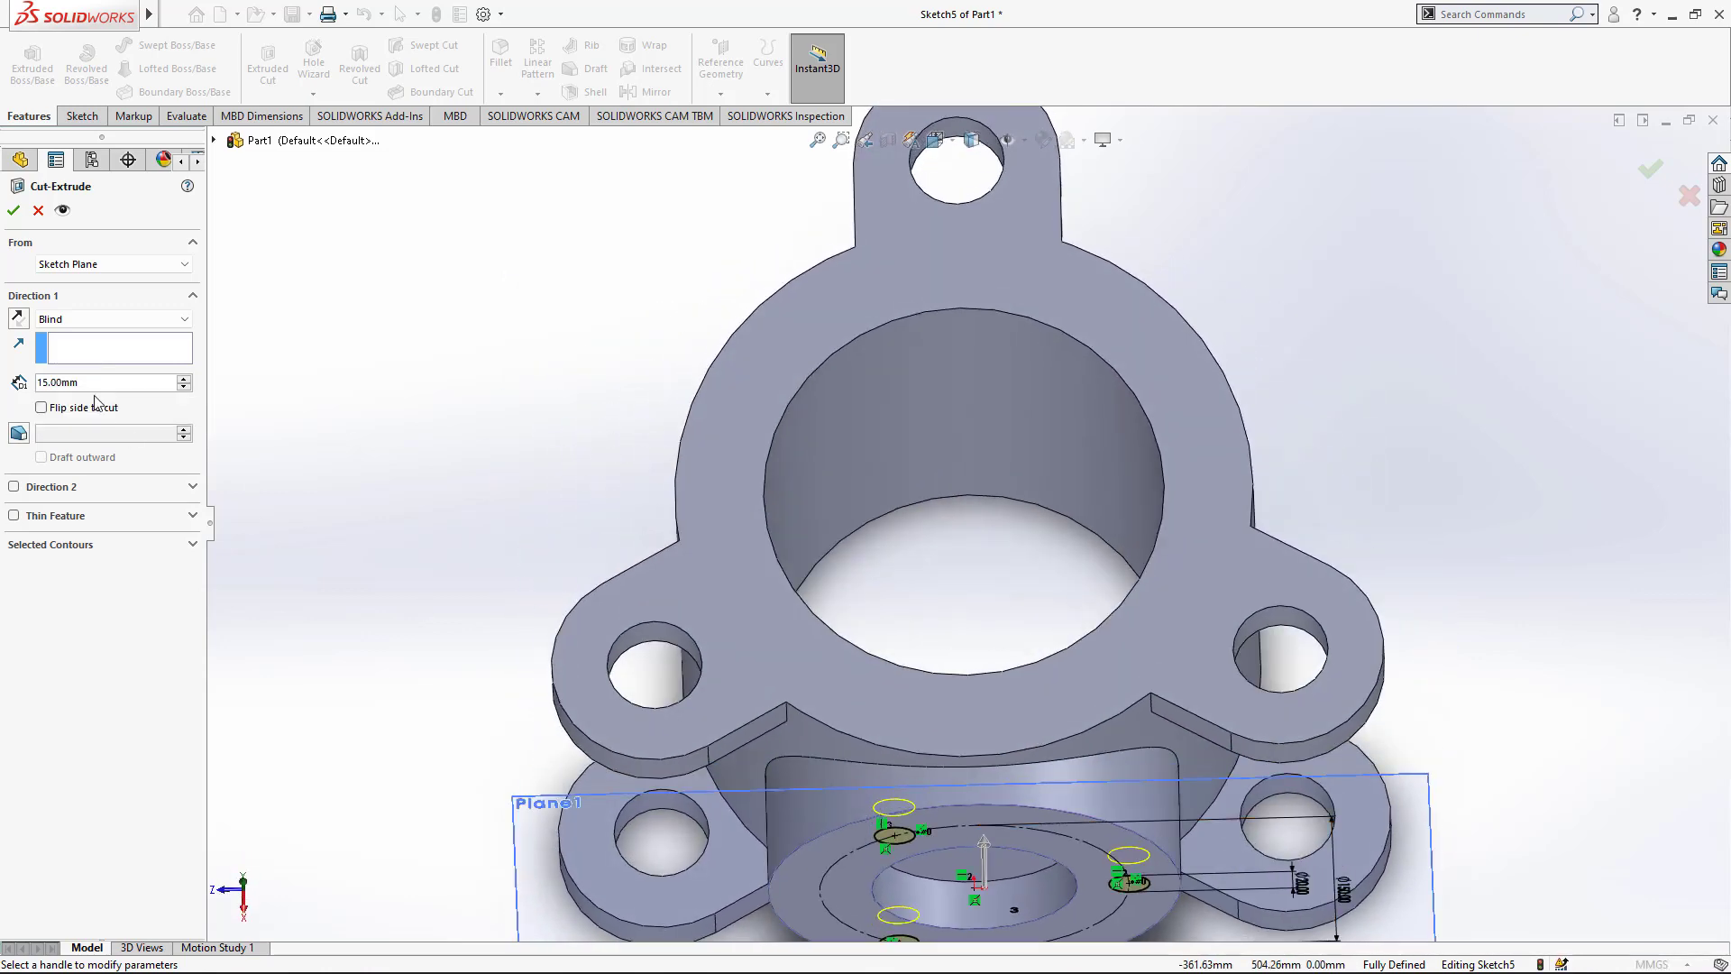
{"action": "left_click", "coordinate": [13, 211]}
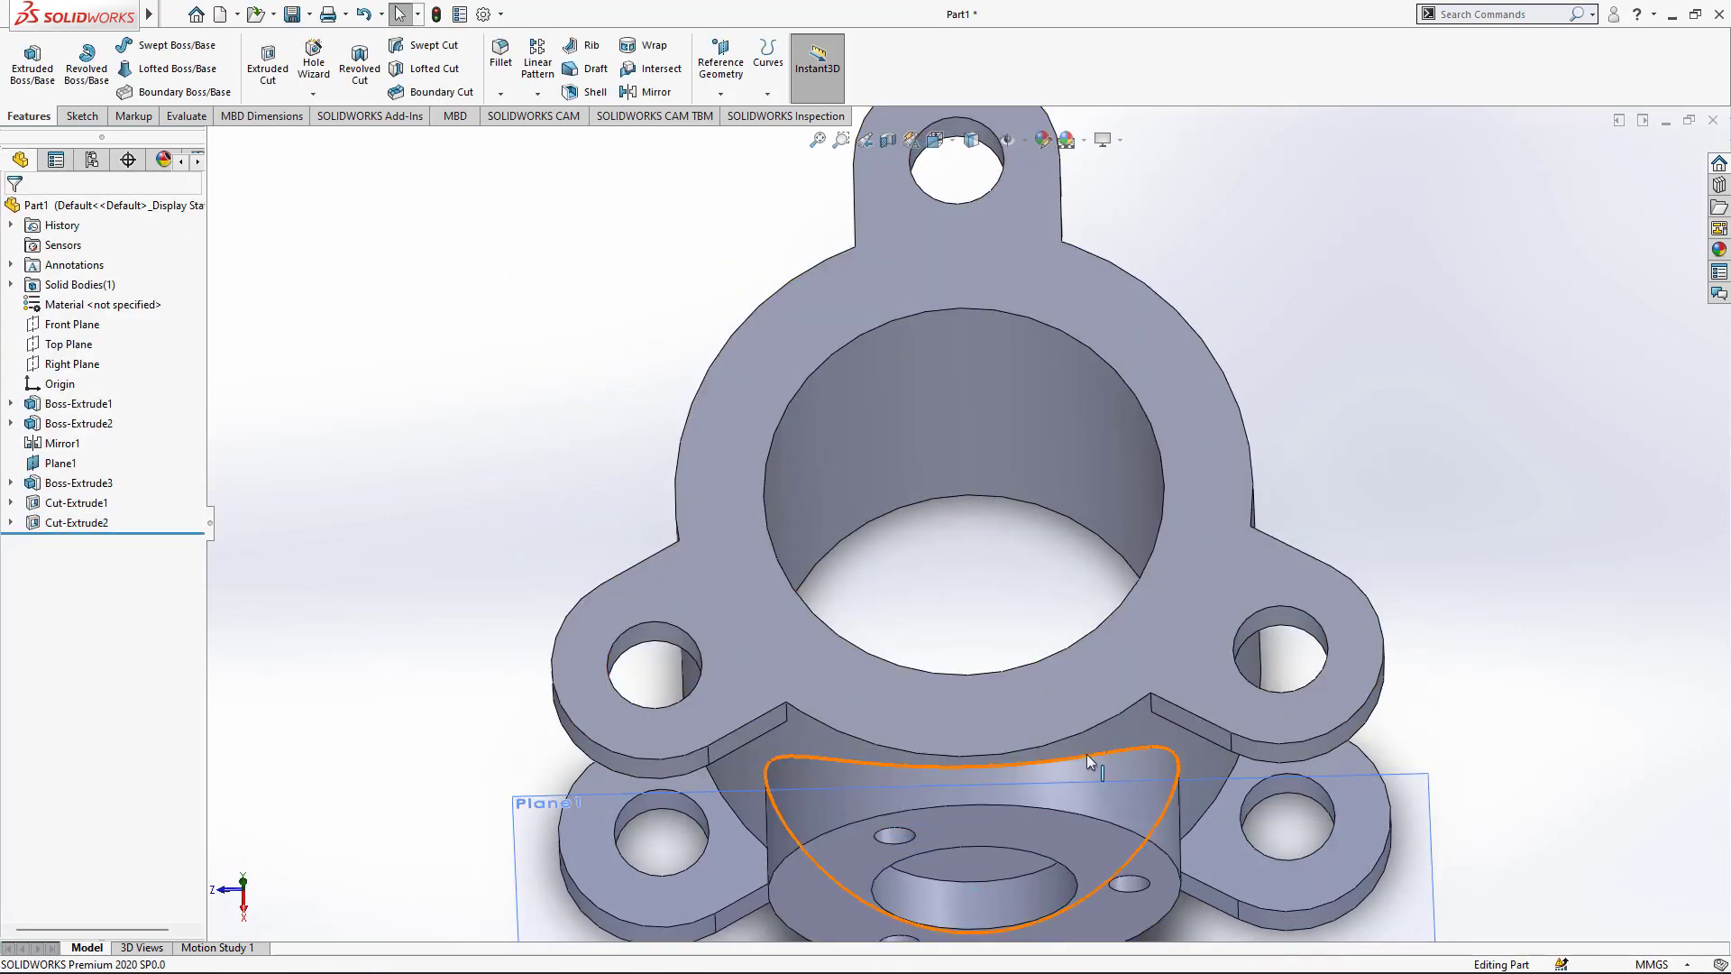
{"action": "key", "text": "f"}
{"action": "mouse_move", "coordinate": [1010, 786]}
{"action": "middle_mouse_down"}
{"action": "mouse_move", "coordinate": [1122, 760]}
{"action": "mouse_move", "coordinate": [1201, 622]}
{"action": "mouse_move", "coordinate": [1208, 722]}
{"action": "middle_mouse_up"}
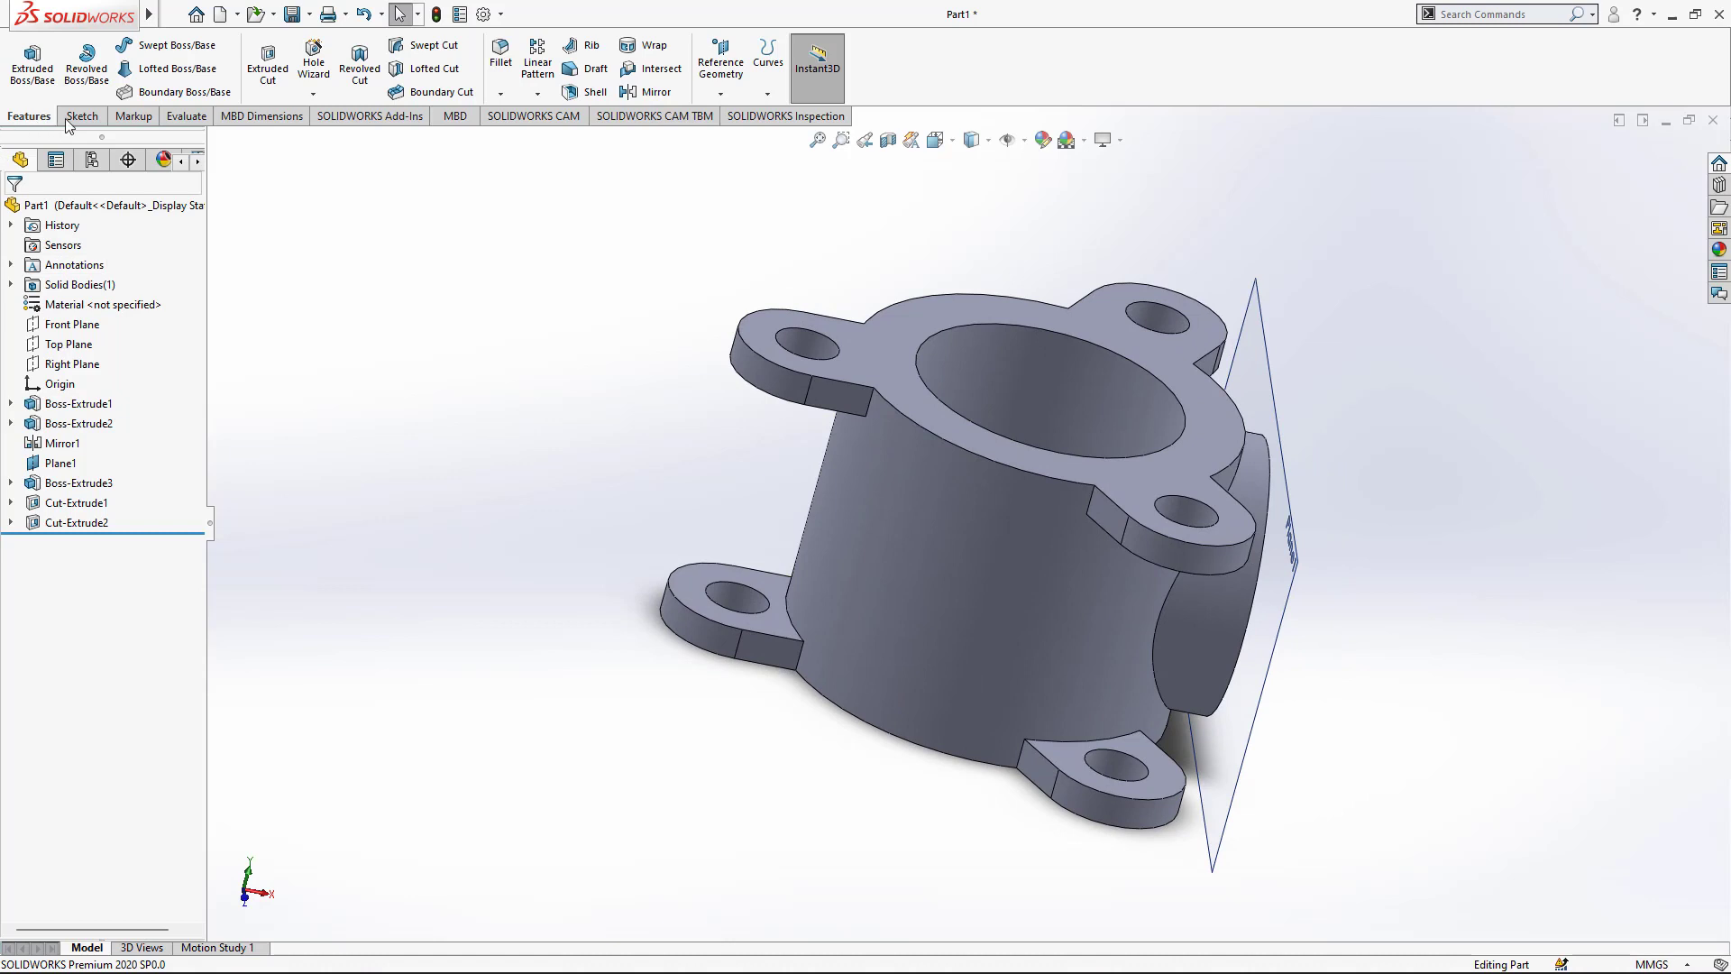
Step: Create Plane2 offset 325 mm from Plane1 with Flip offset checked, and show it
{"action": "left_click", "coordinate": [720, 93]}
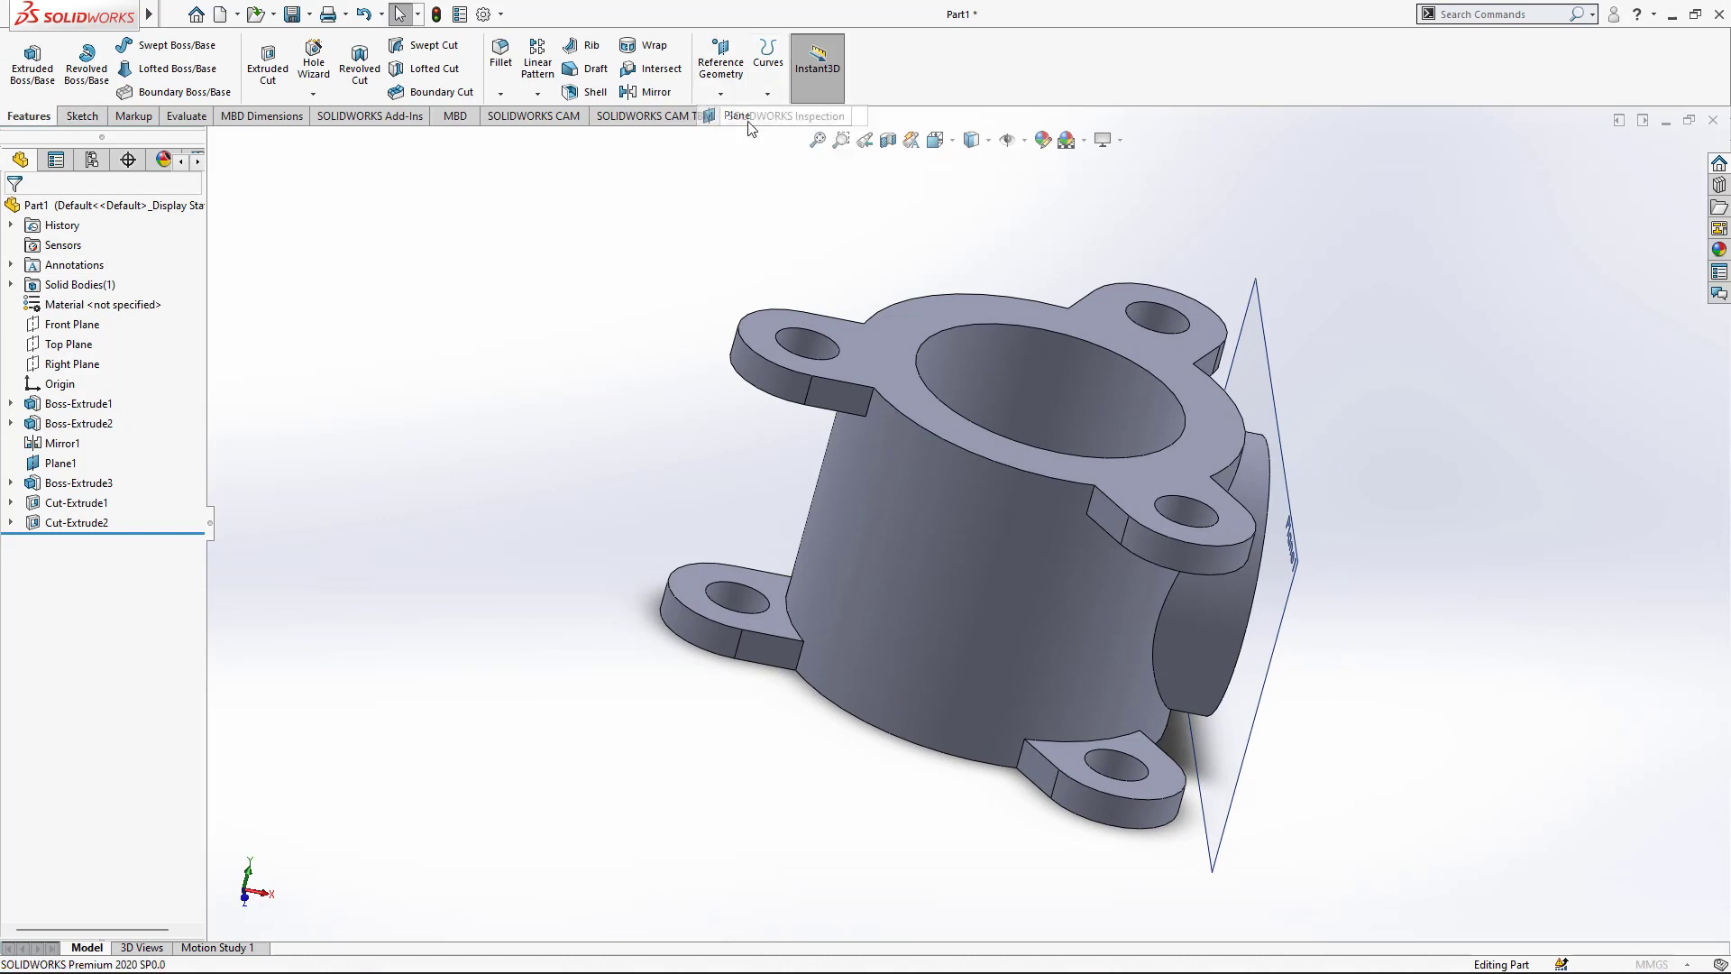
{"action": "left_click", "coordinate": [1284, 622]}
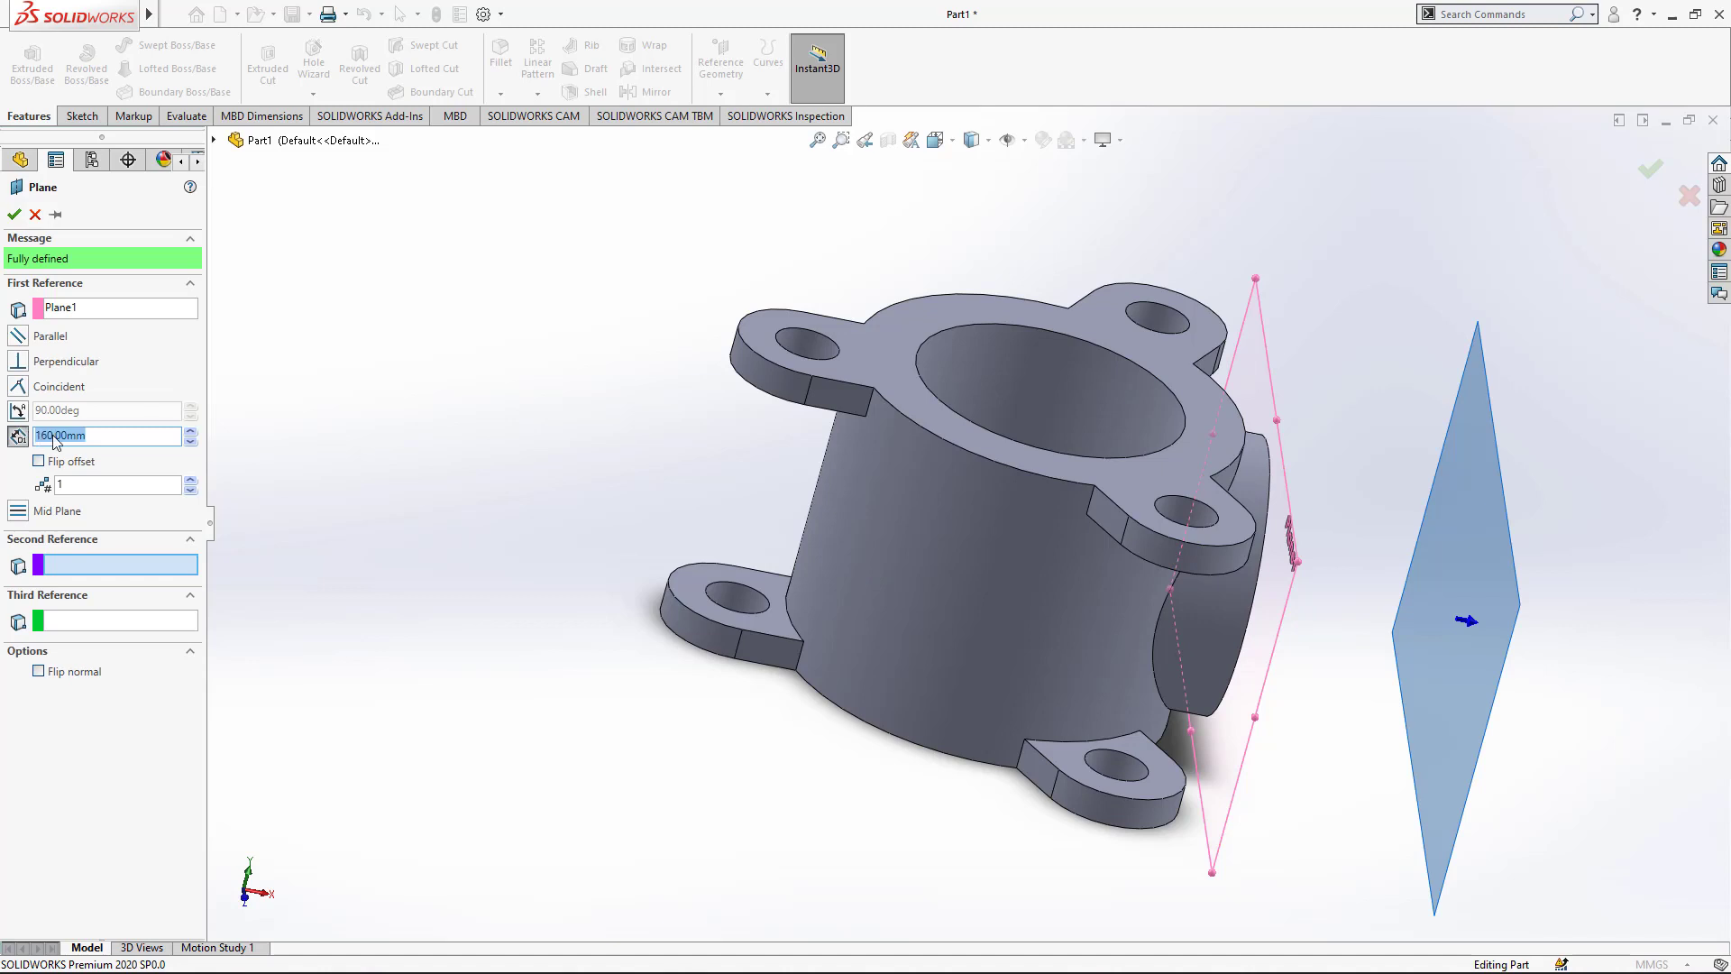
{"action": "left_click", "coordinate": [39, 460]}
{"action": "type", "text": "325"}
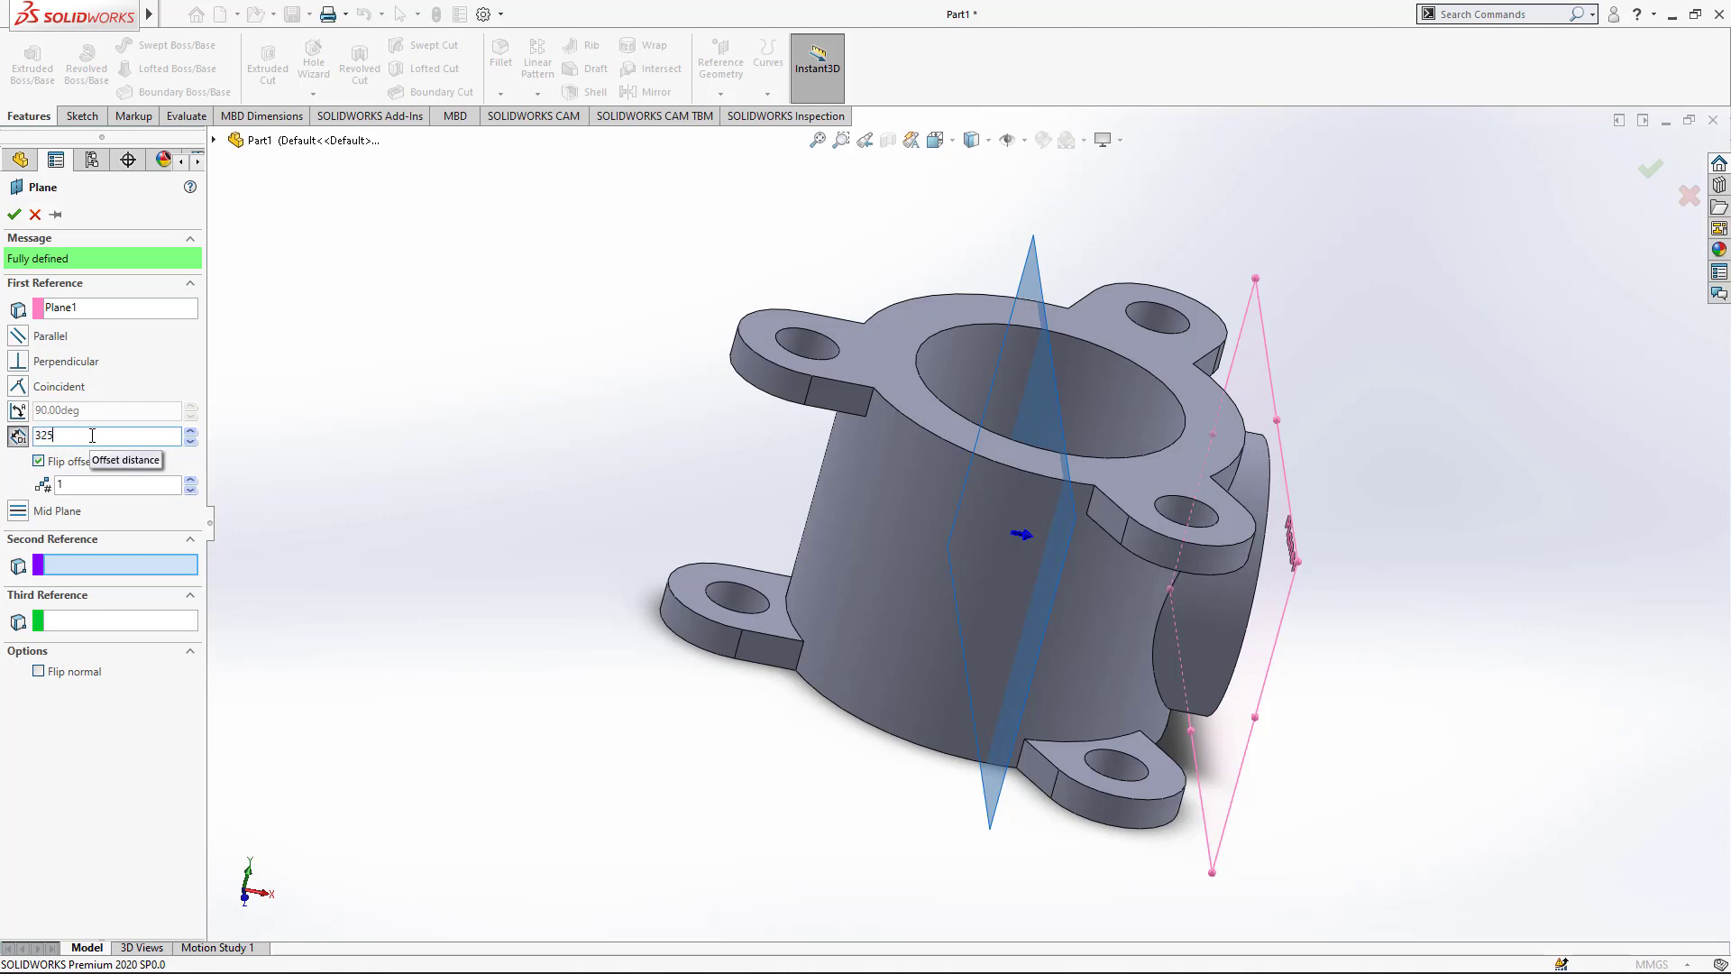
{"action": "key", "text": "Return"}
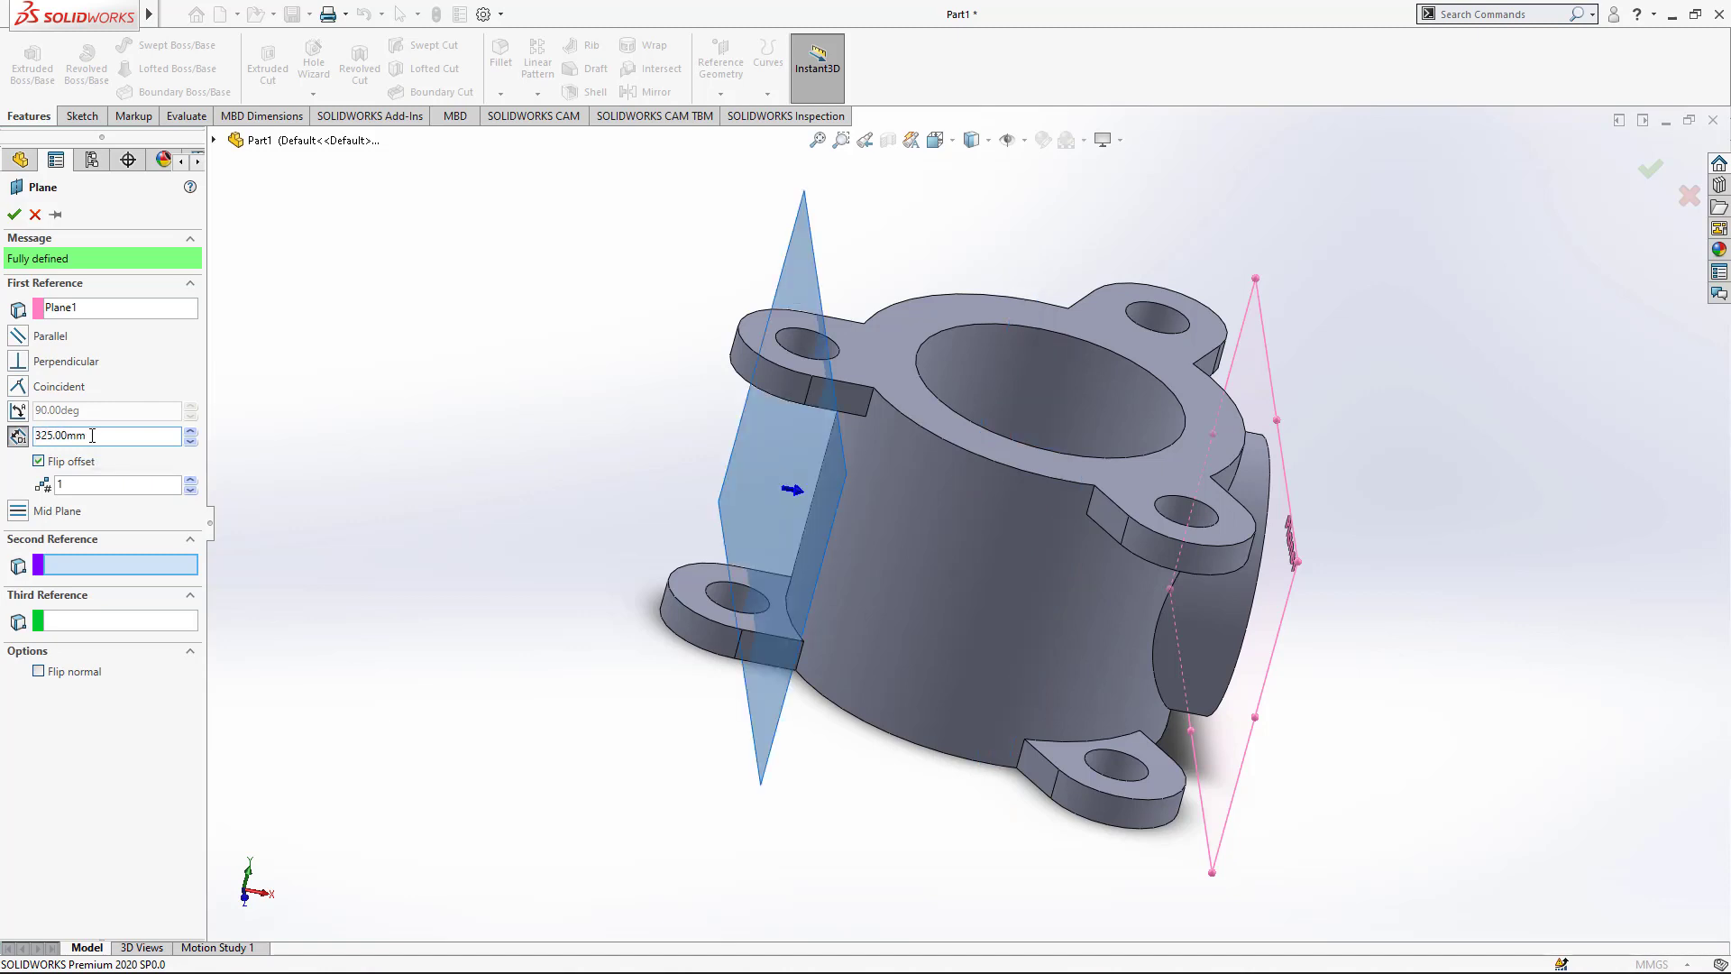
{"action": "left_click", "coordinate": [13, 215]}
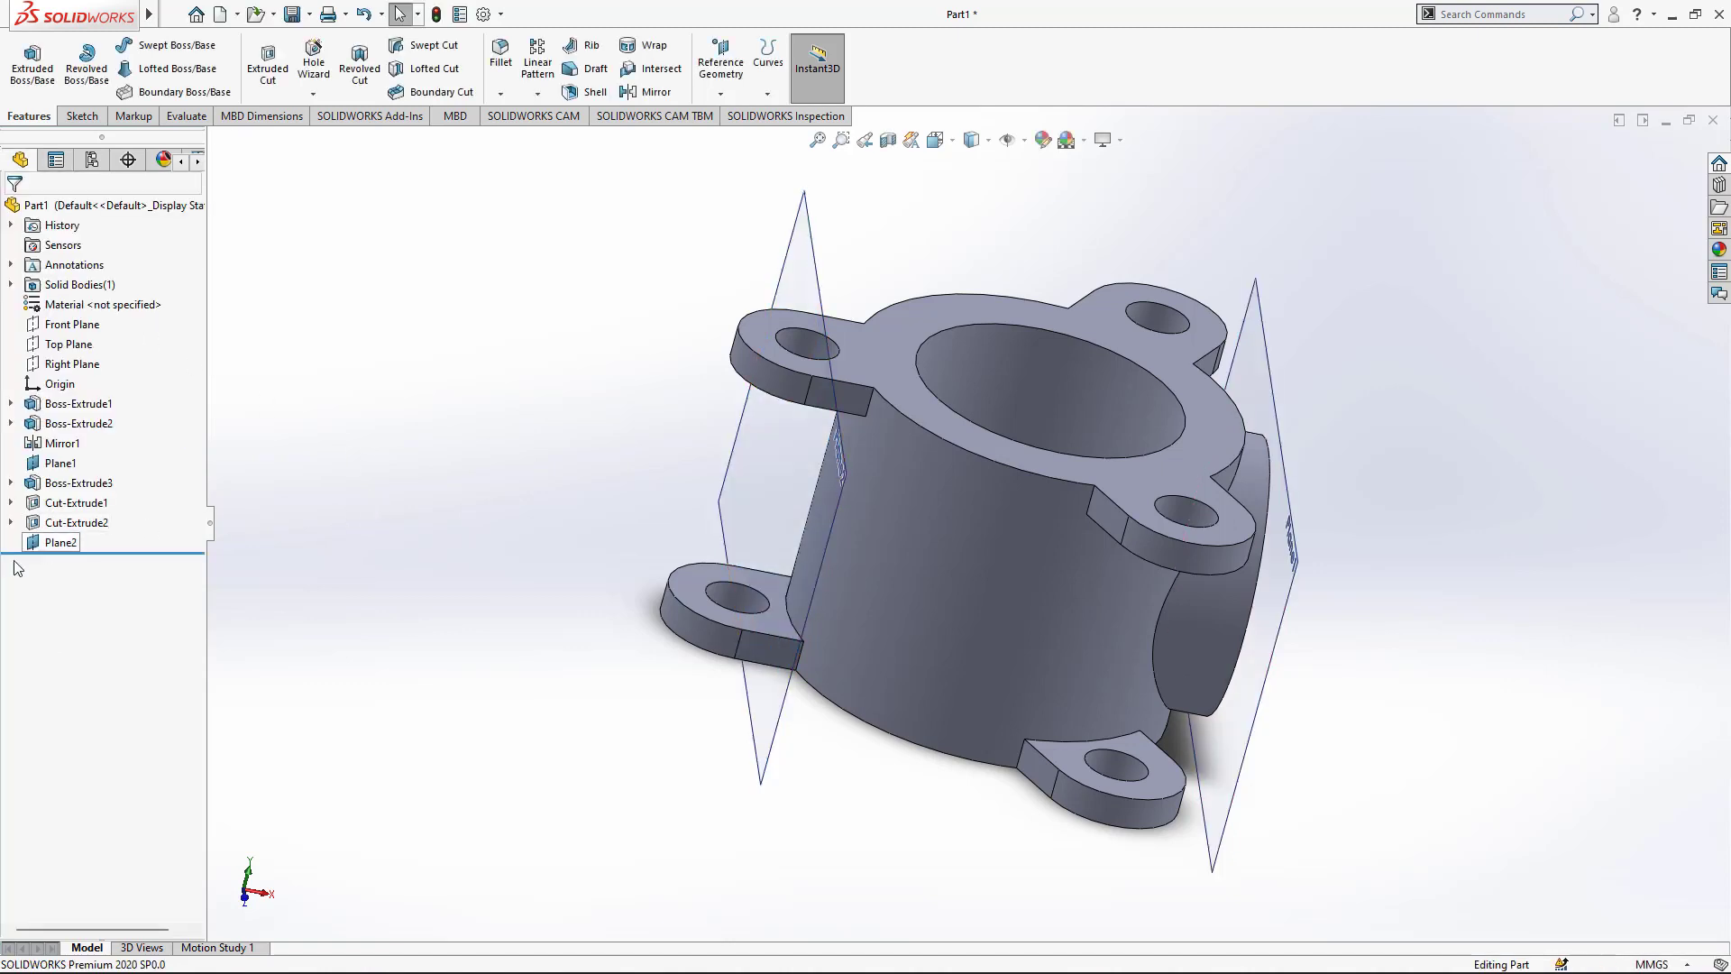
{"action": "double_click", "coordinate": [60, 542]}
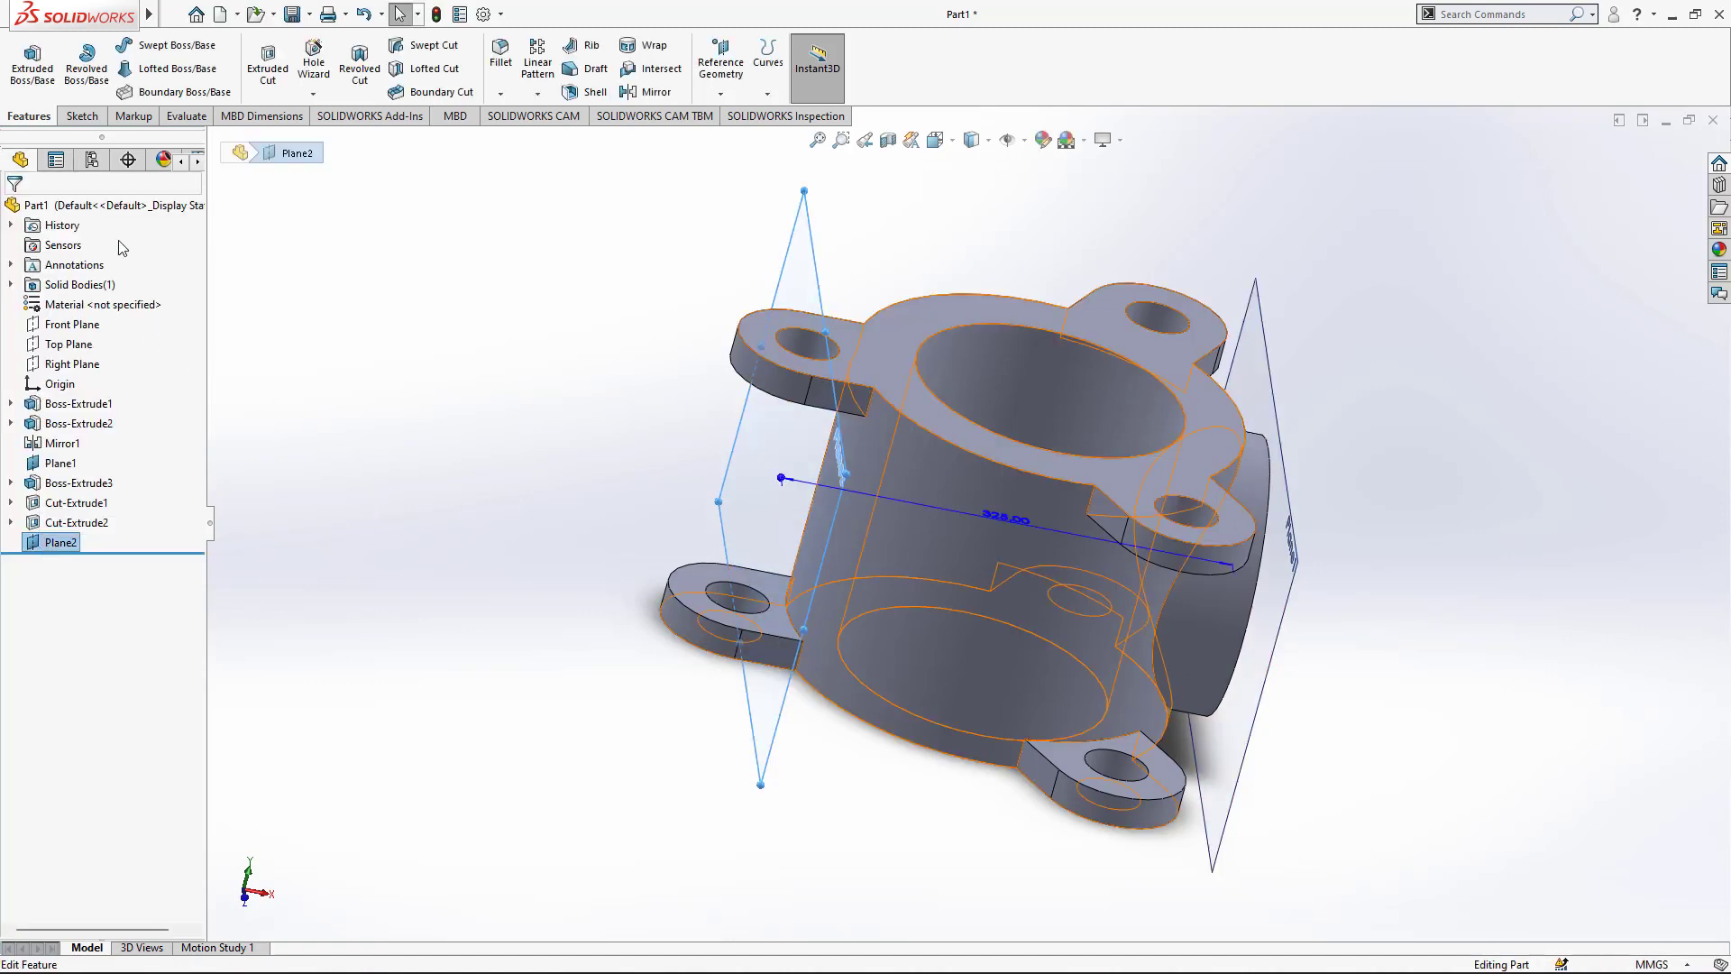
Step: Start Sketch6 on Plane2 and view it face-on with Normal To
{"action": "left_click", "coordinate": [85, 116]}
{"action": "left_click", "coordinate": [40, 70]}
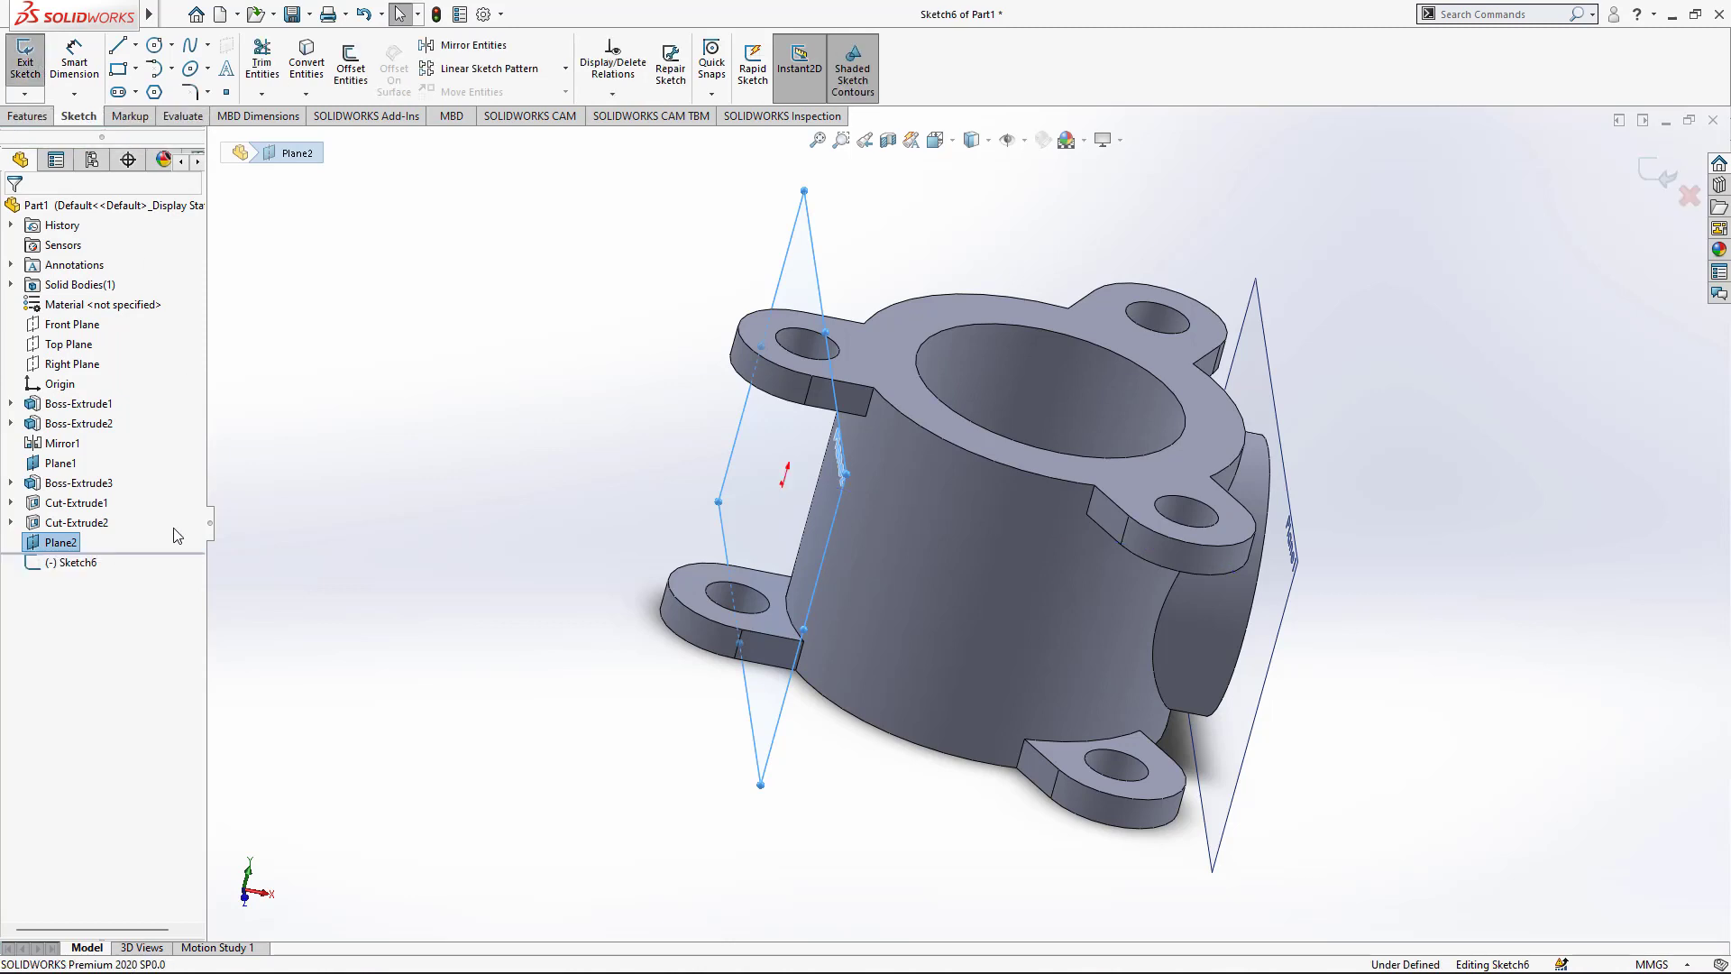
{"action": "left_click", "coordinate": [141, 536]}
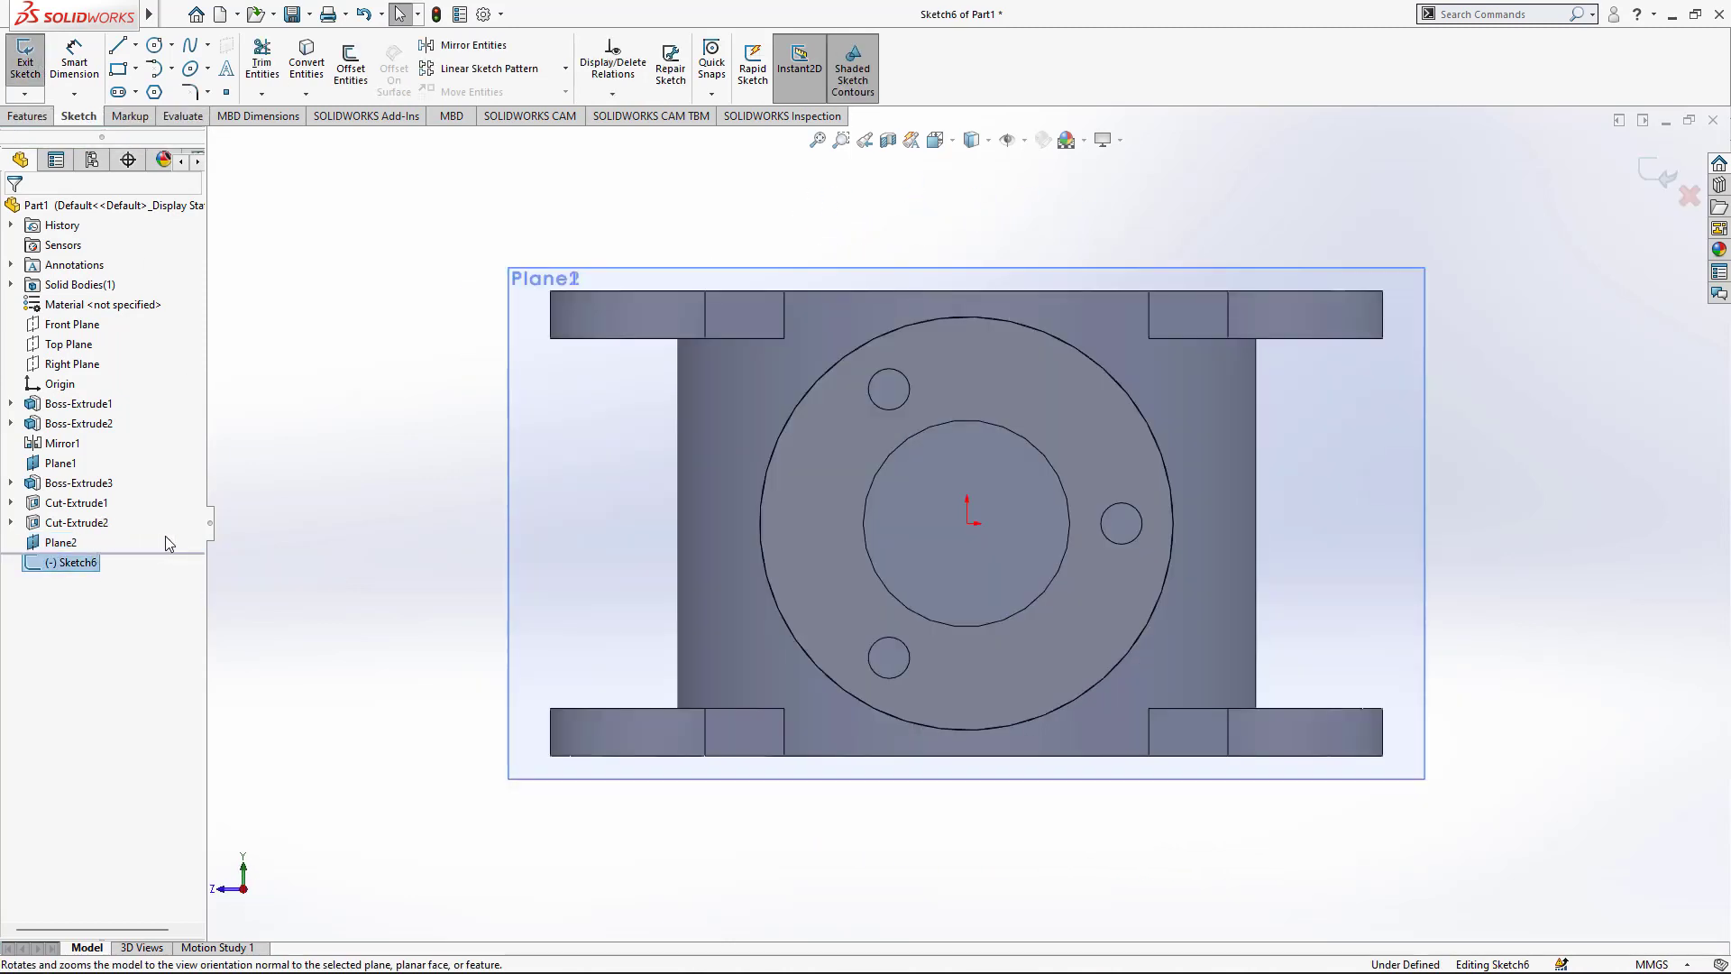
{"action": "left_click", "coordinate": [77, 544]}
{"action": "right_click", "coordinate": [77, 544]}
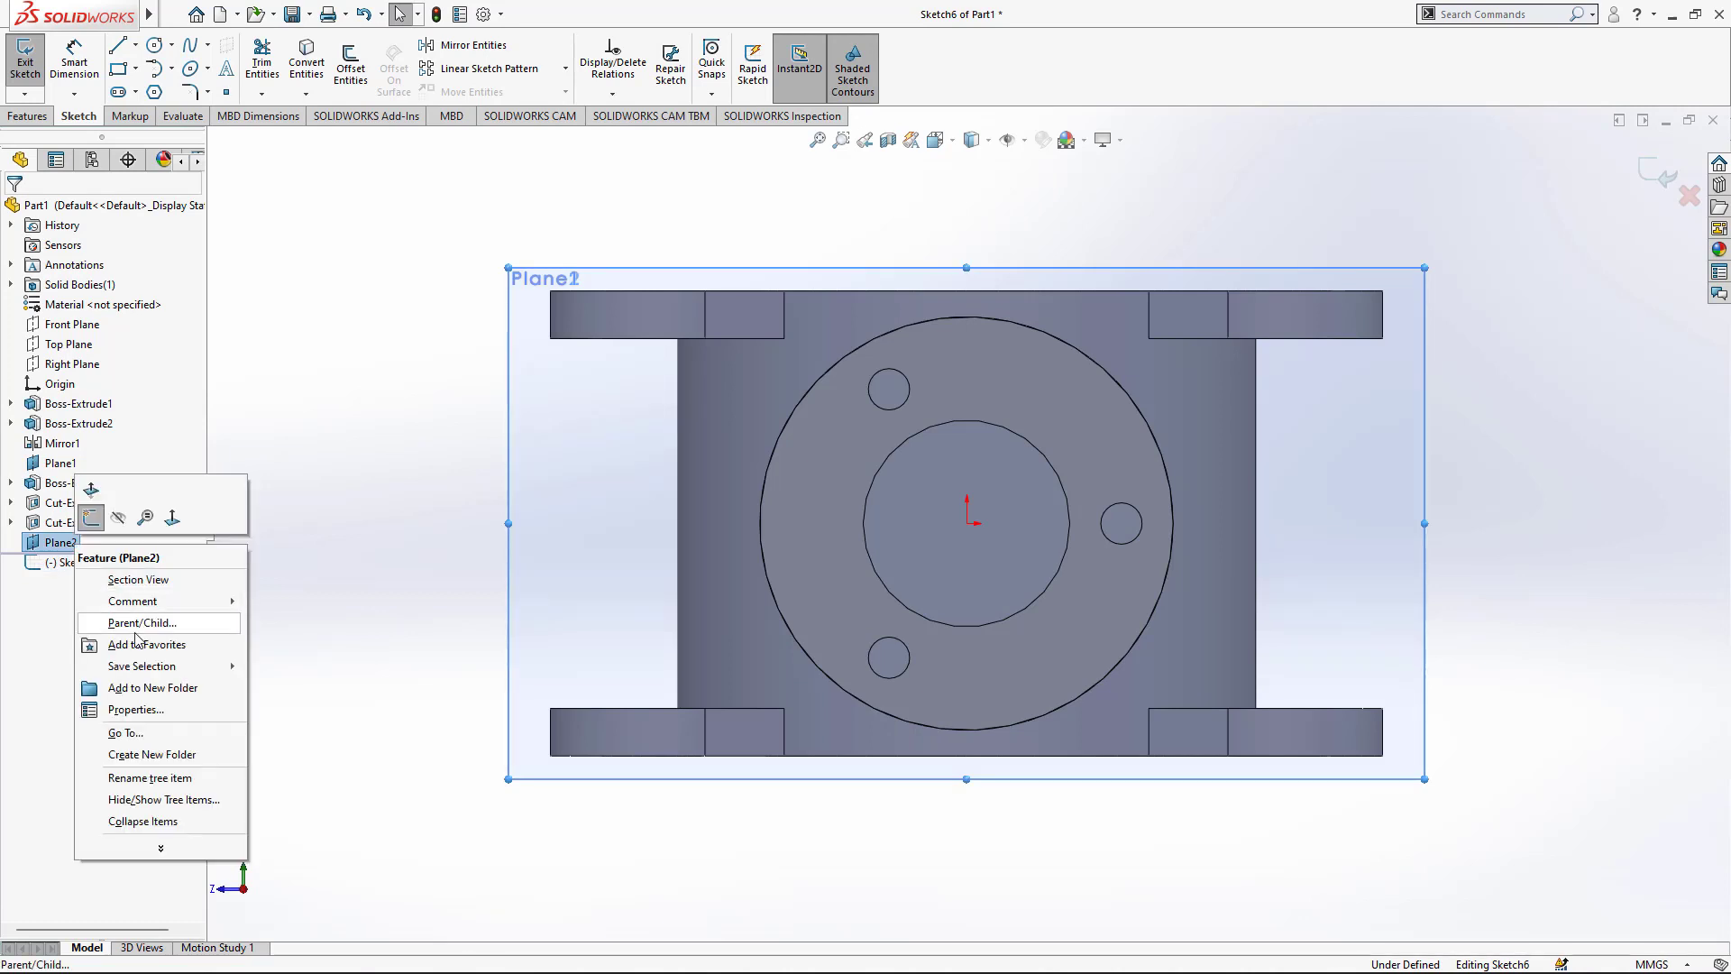
{"action": "left_click", "coordinate": [326, 624]}
{"action": "left_click", "coordinate": [79, 563]}
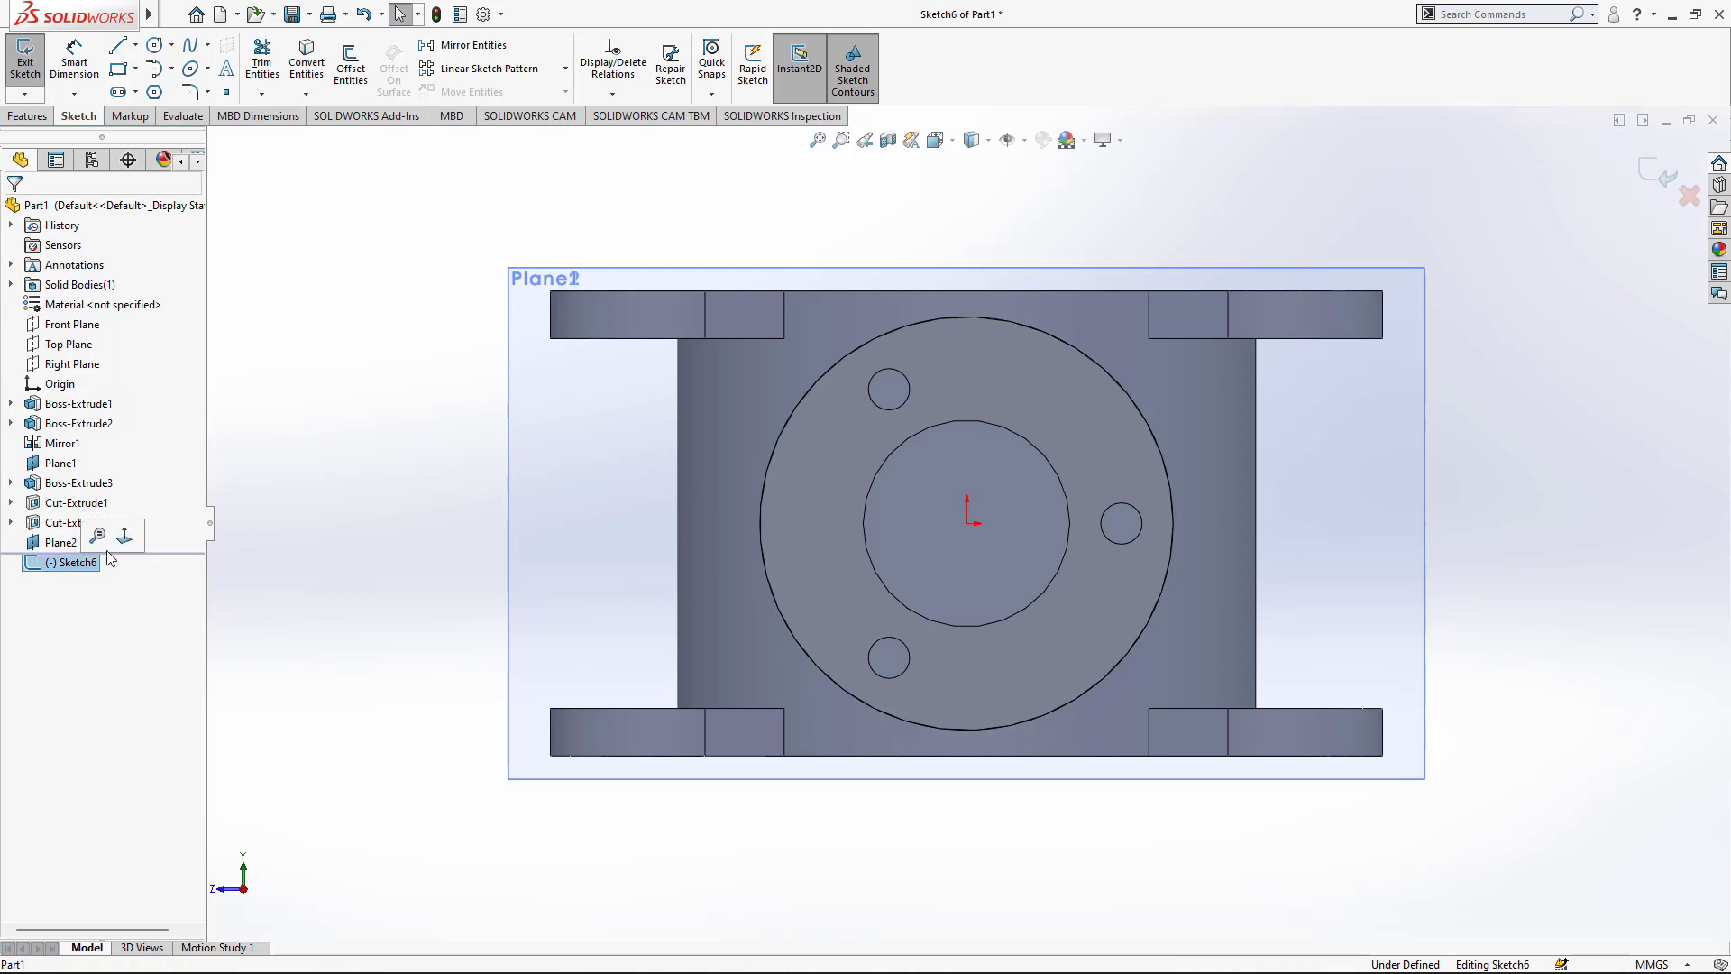
{"action": "left_click", "coordinate": [144, 556]}
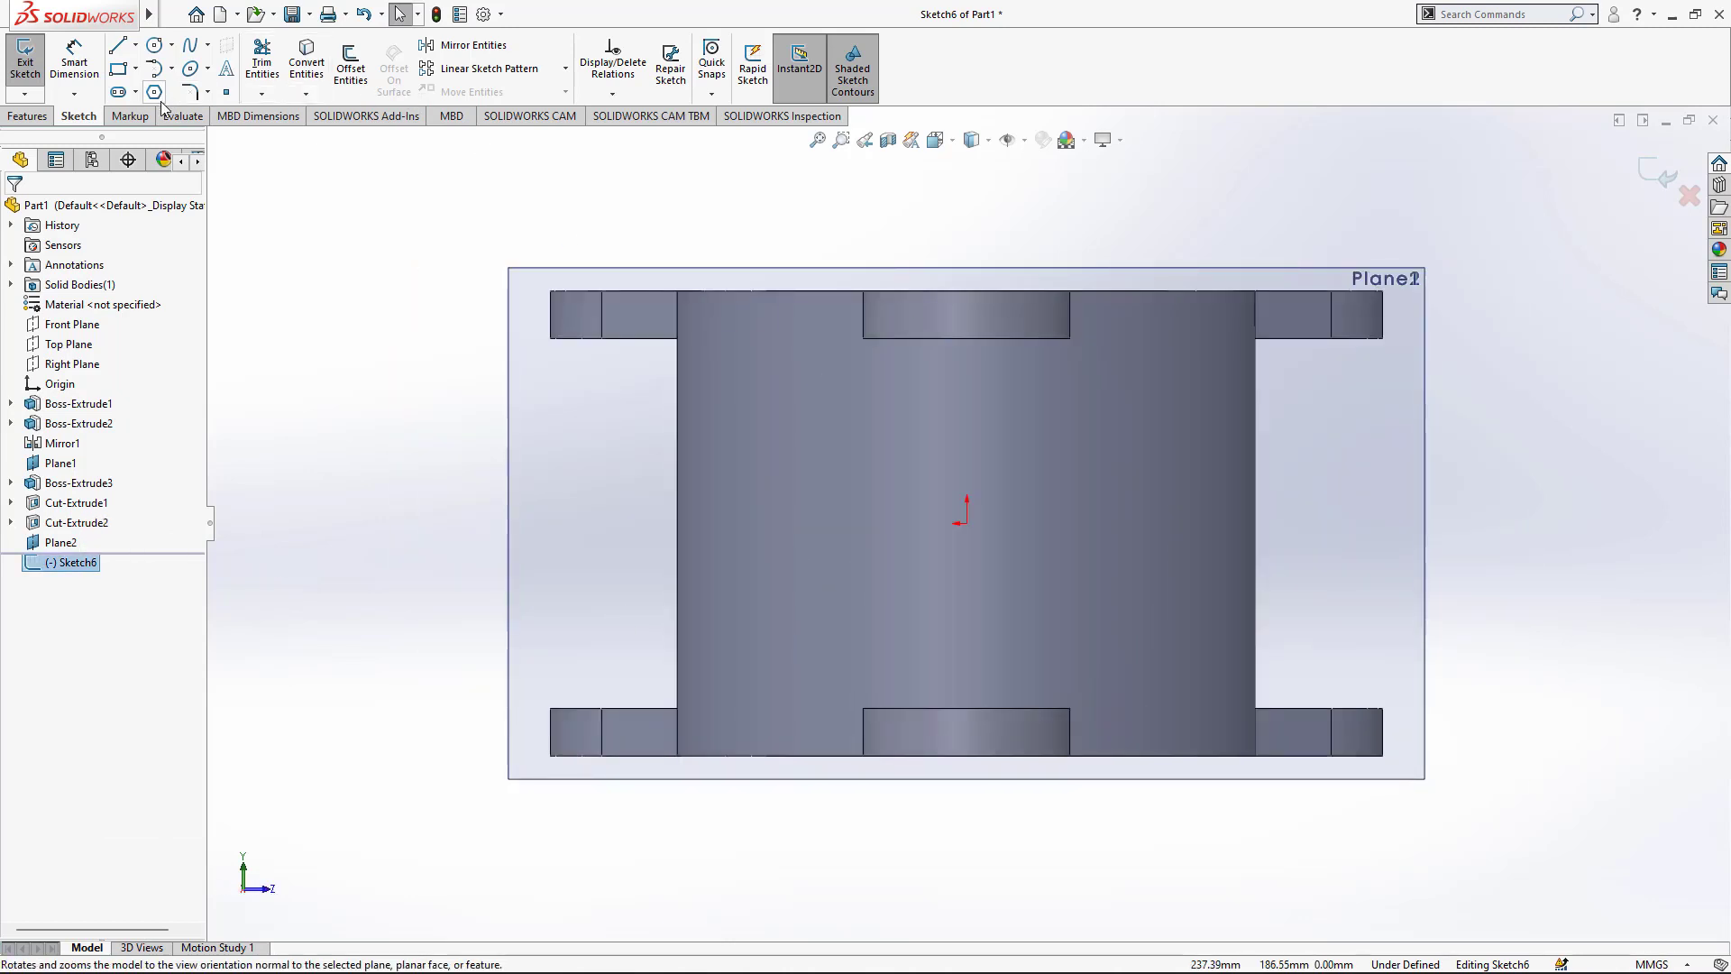
Step: Draw a circle centred on the origin and dimension its diameter to 75 mm
{"action": "left_click", "coordinate": [156, 46]}
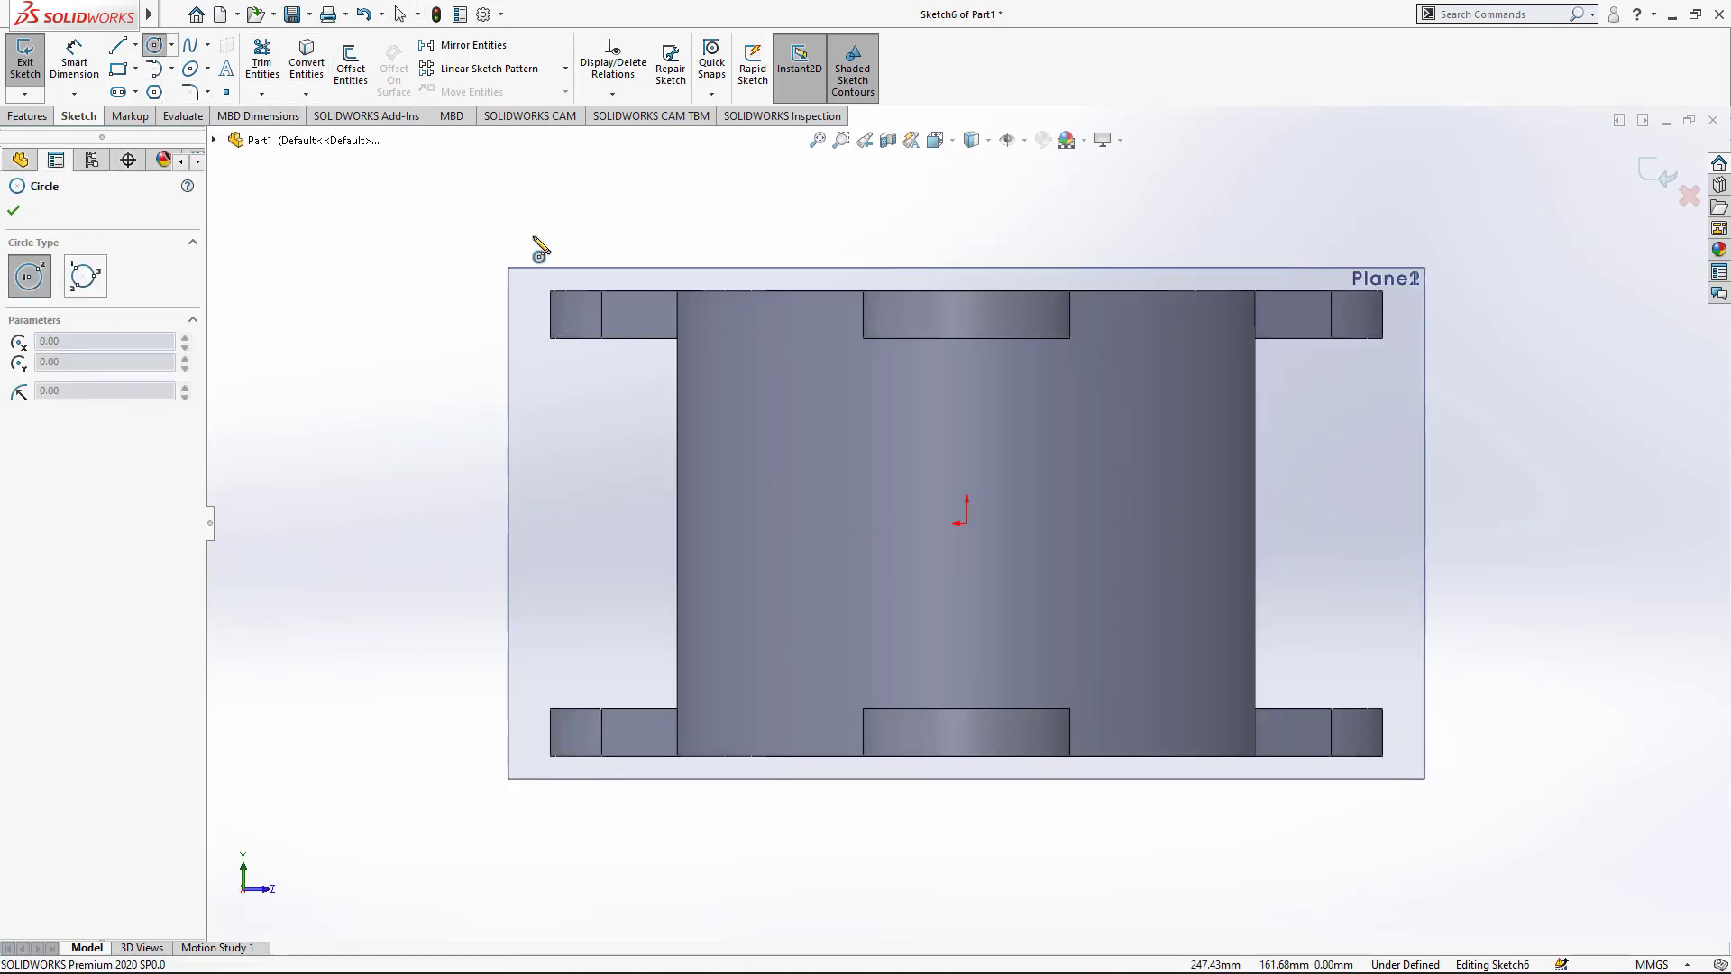
{"action": "left_click", "coordinate": [965, 523]}
{"action": "left_click", "coordinate": [911, 480]}
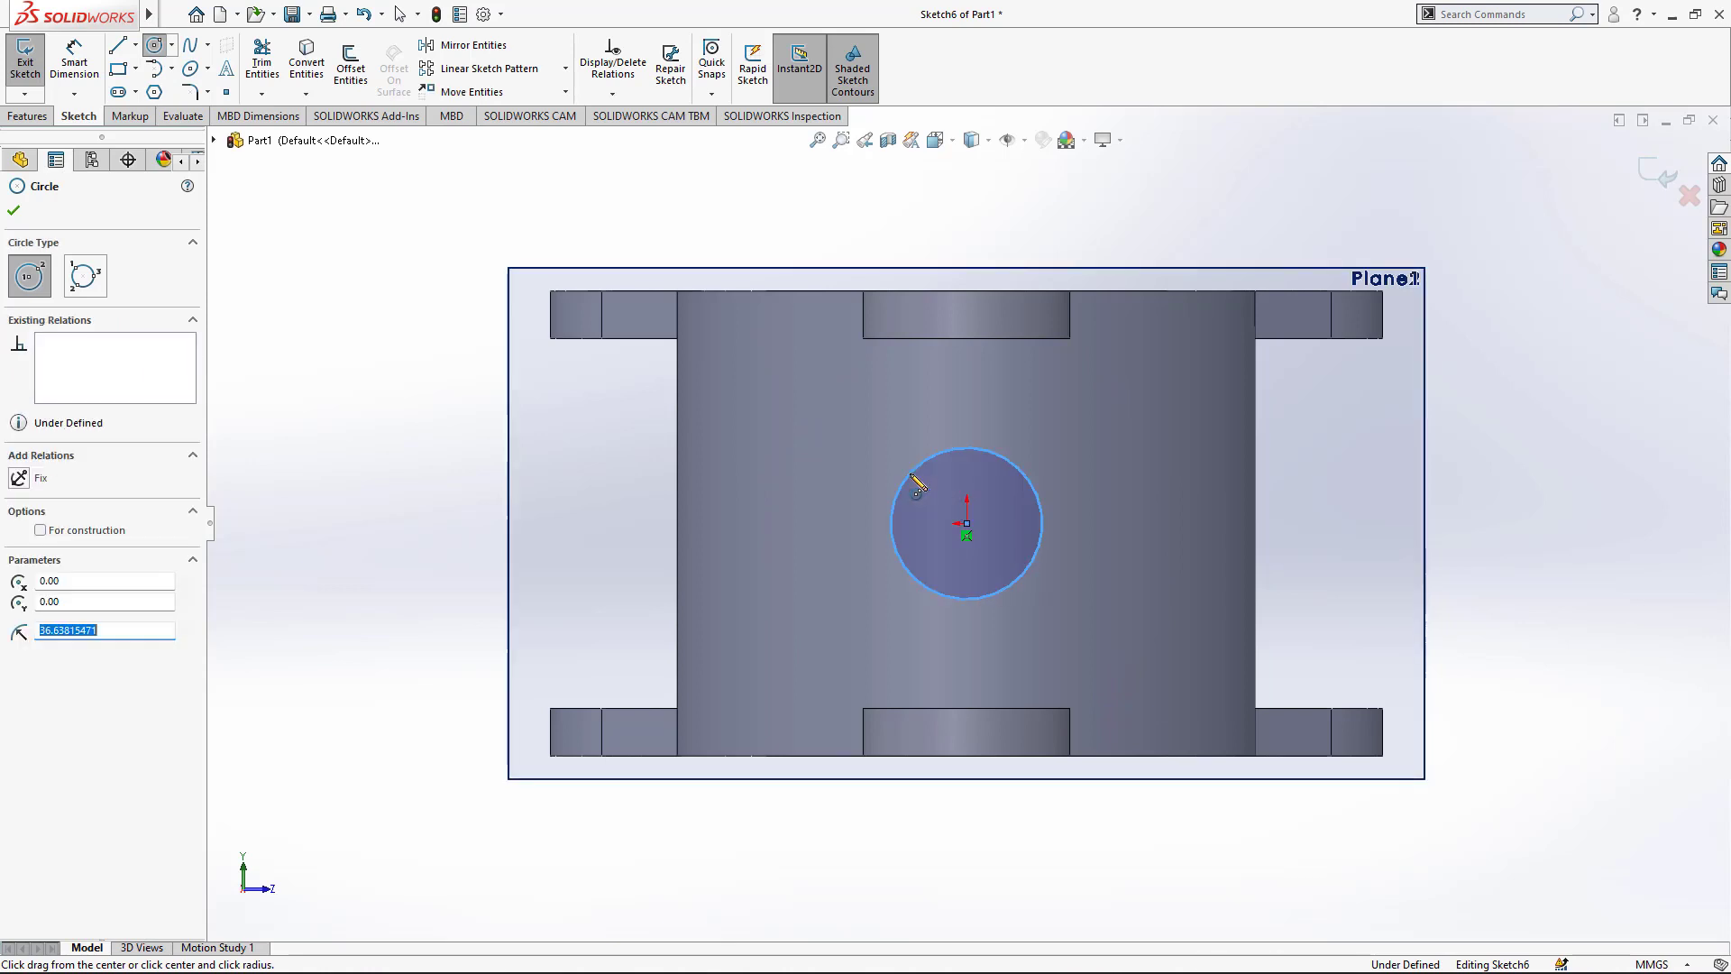
{"action": "left_click", "coordinate": [74, 63]}
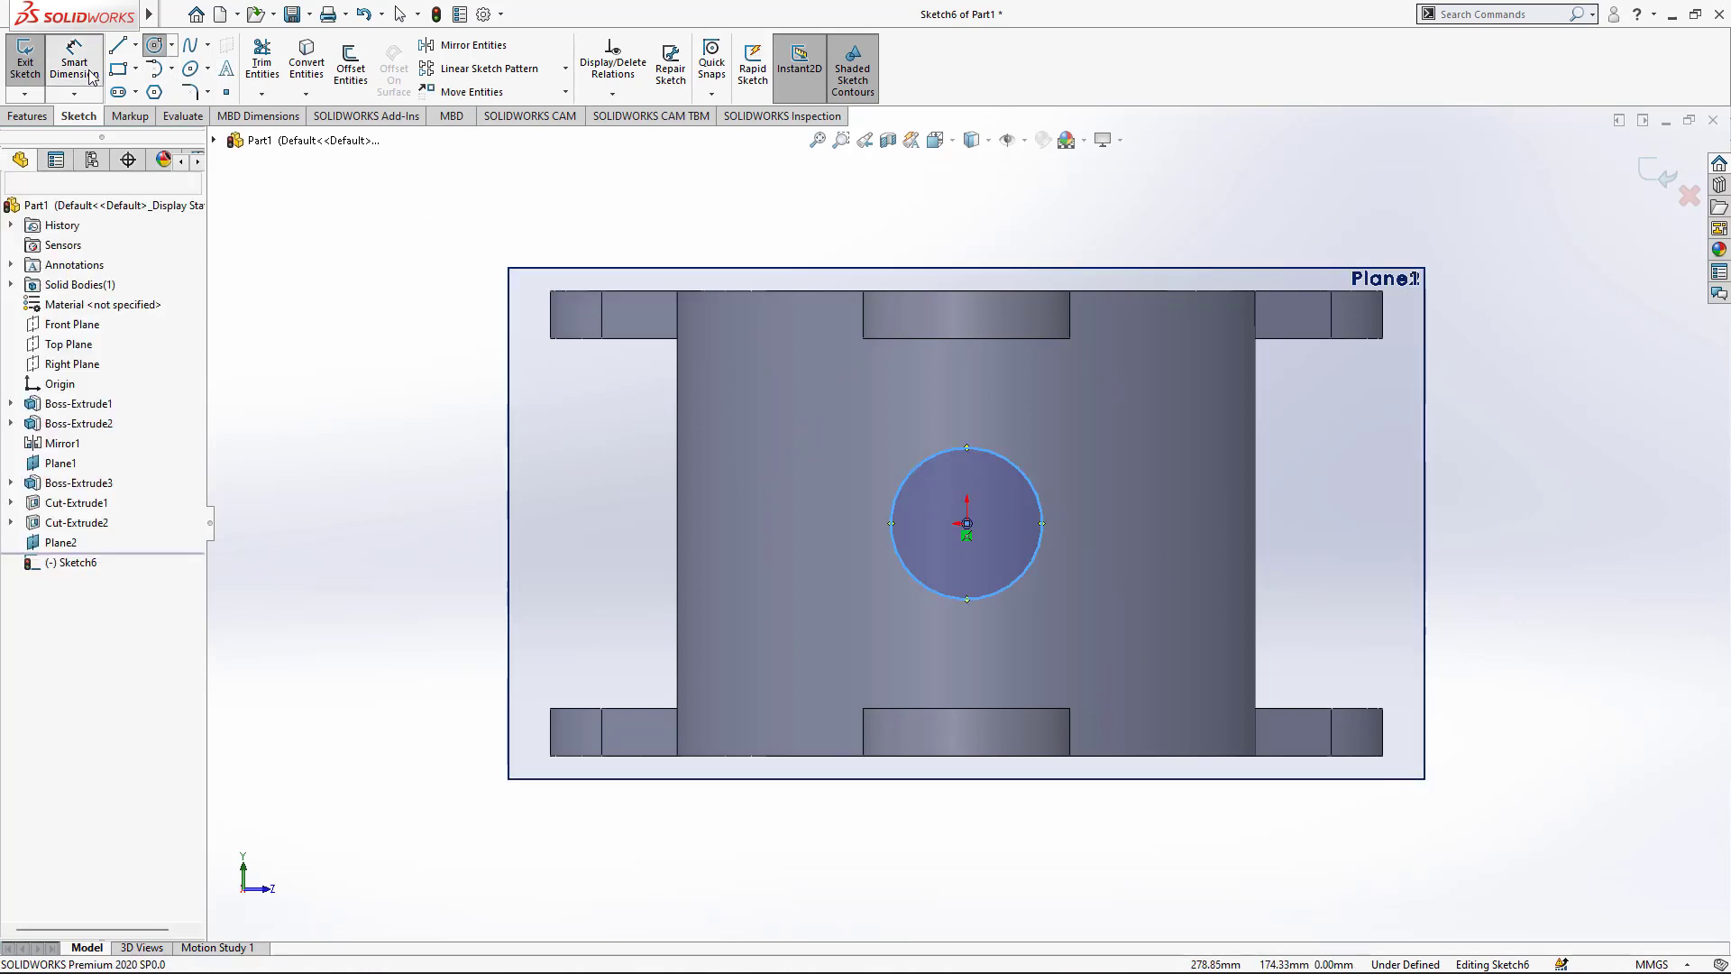
{"action": "left_click", "coordinate": [934, 455]}
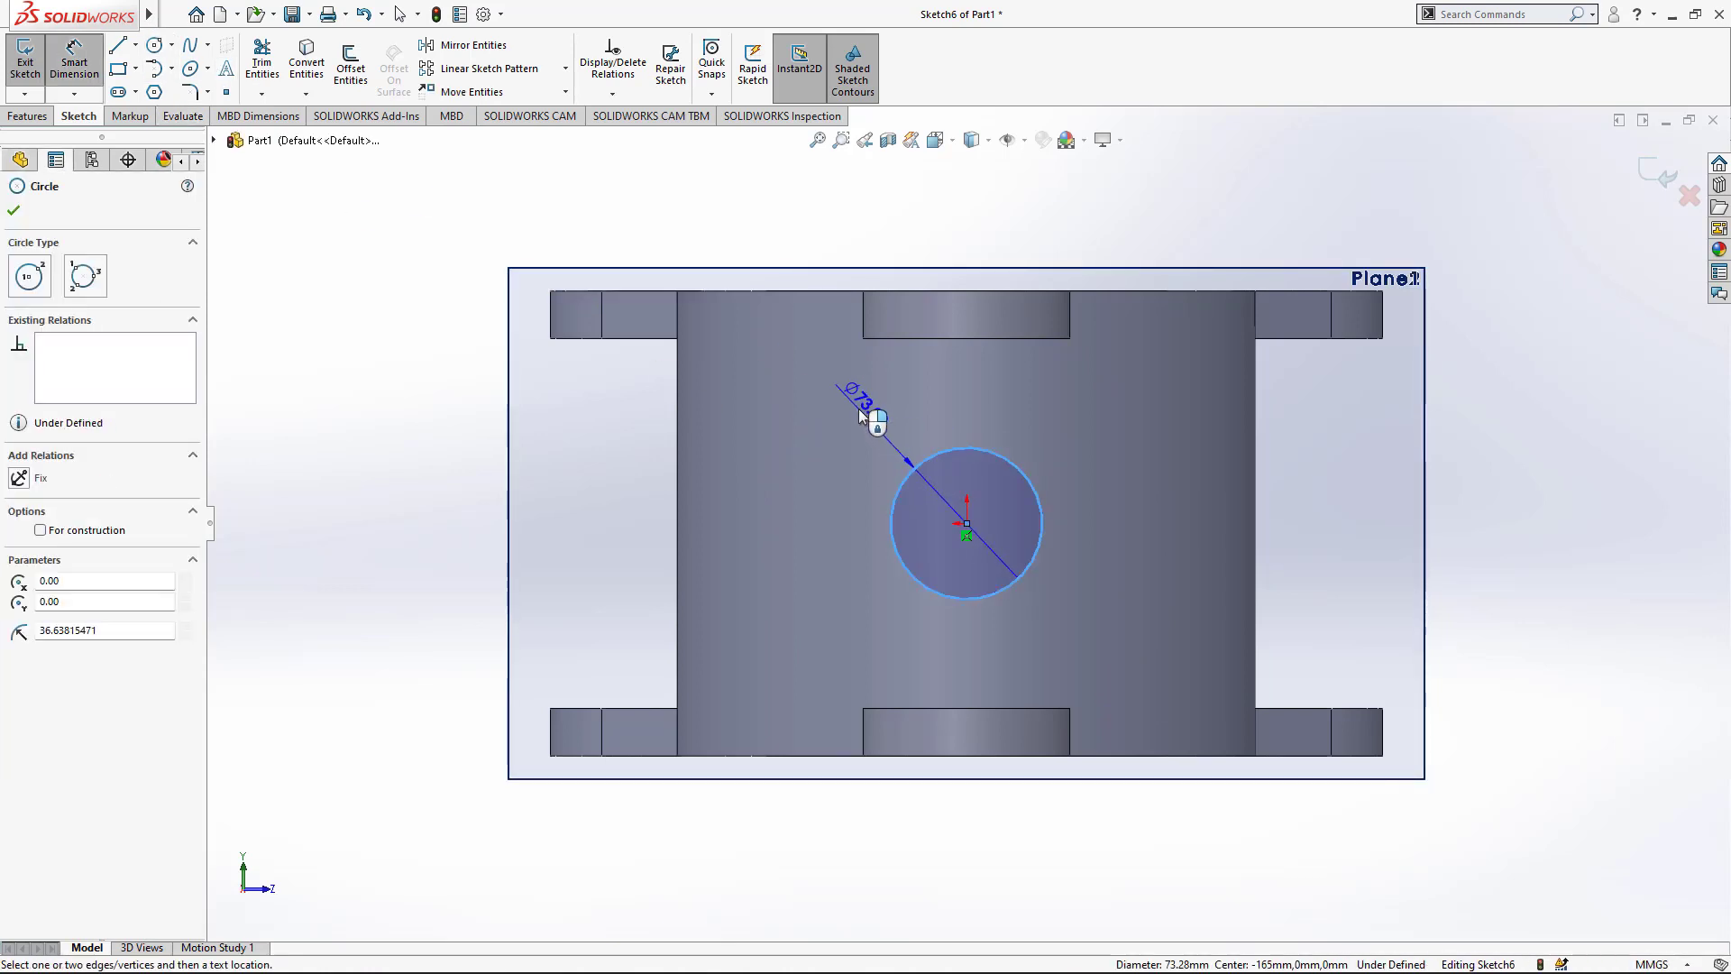
{"action": "left_click", "coordinate": [861, 415]}
{"action": "type", "text": "75"}
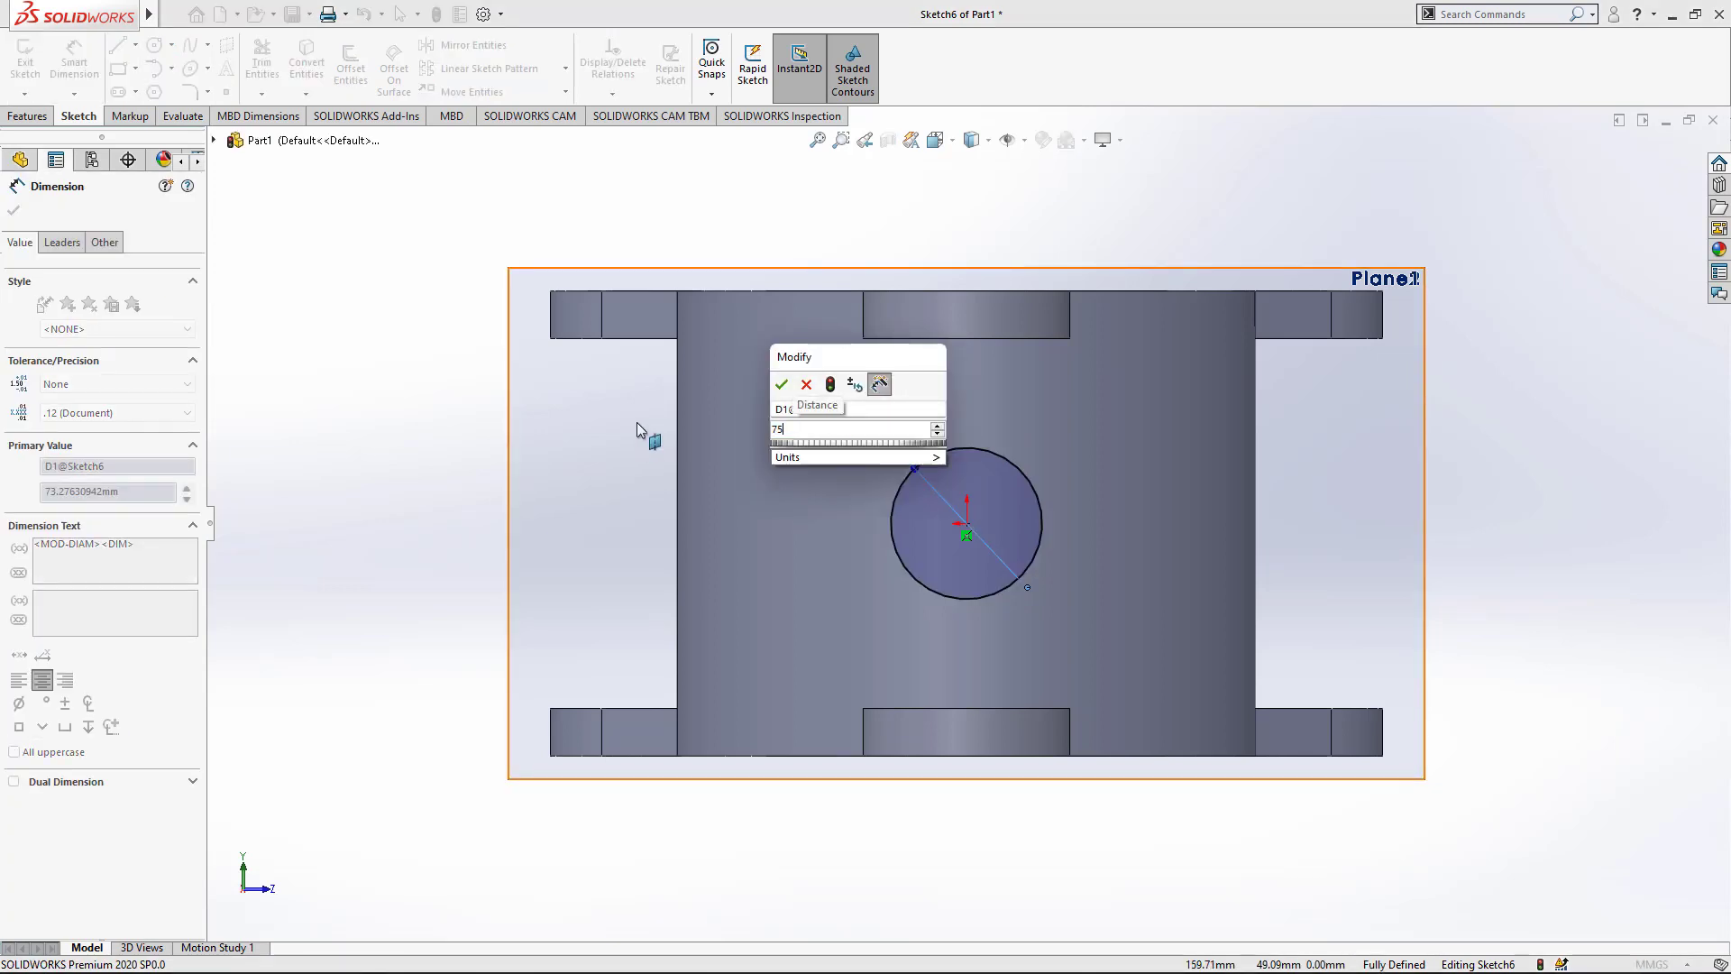
{"action": "key", "text": "Return"}
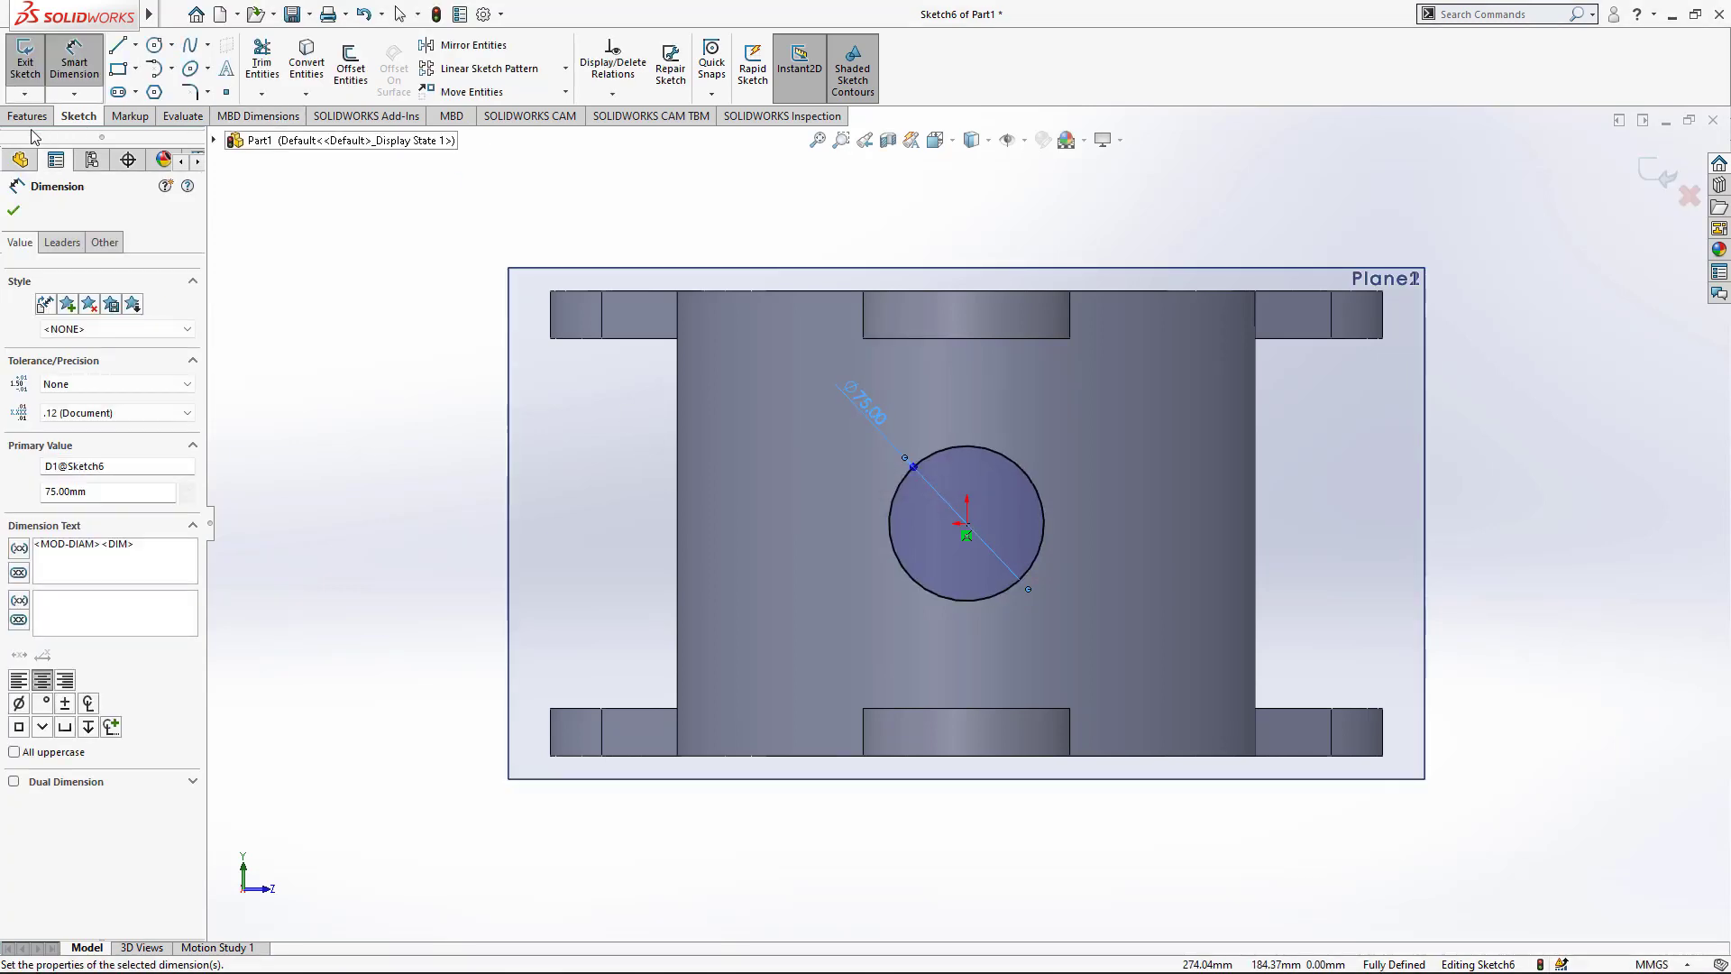
{"action": "left_click", "coordinate": [27, 116]}
Step: Extrude the Ø75 mm circle Up To Surface, ending at the cylinder's outer face
{"action": "left_click", "coordinate": [33, 63]}
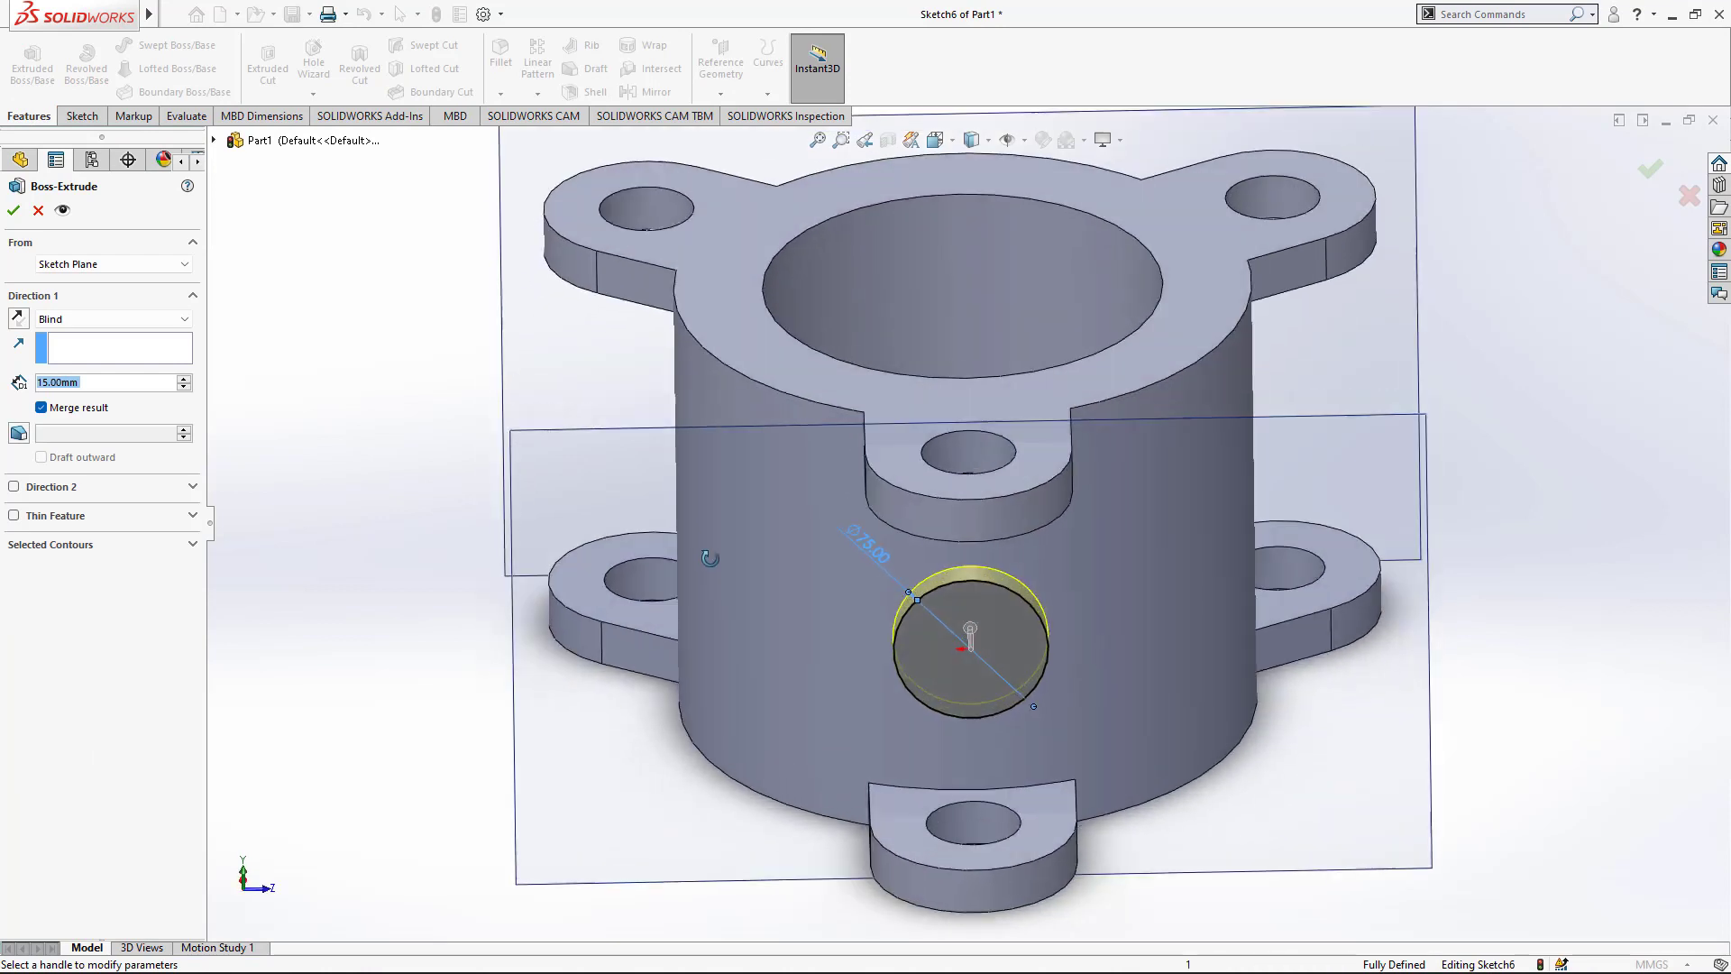
{"action": "left_click", "coordinate": [100, 318]}
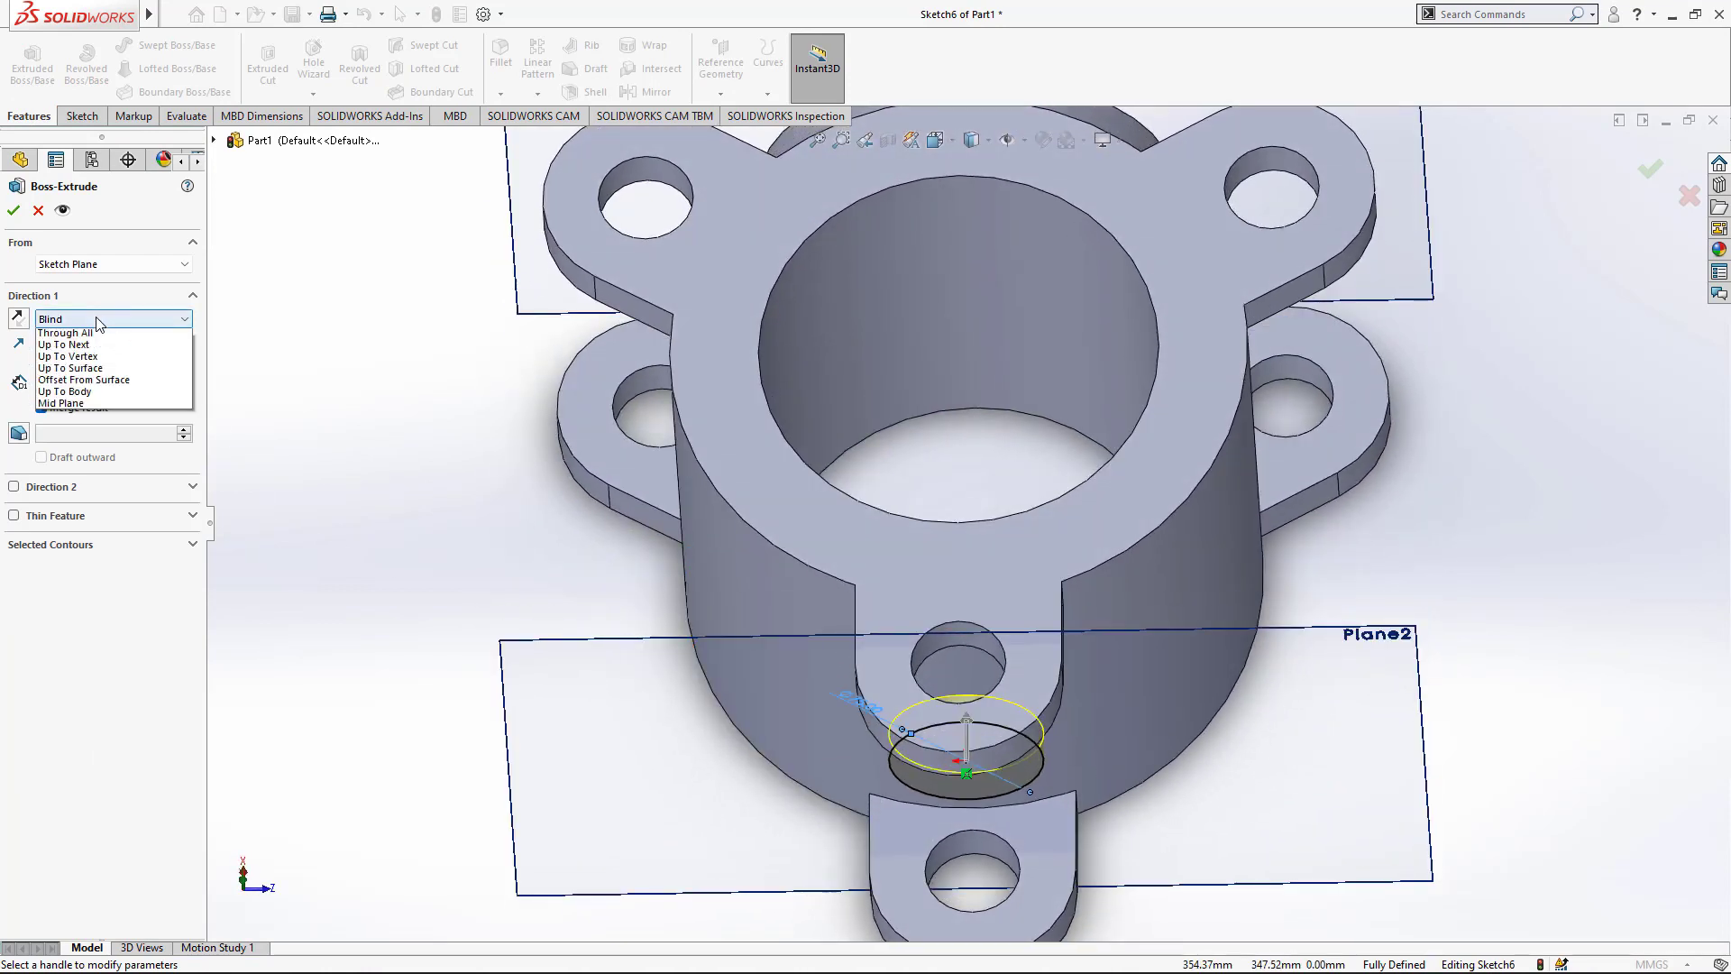
{"action": "left_click", "coordinate": [72, 383]}
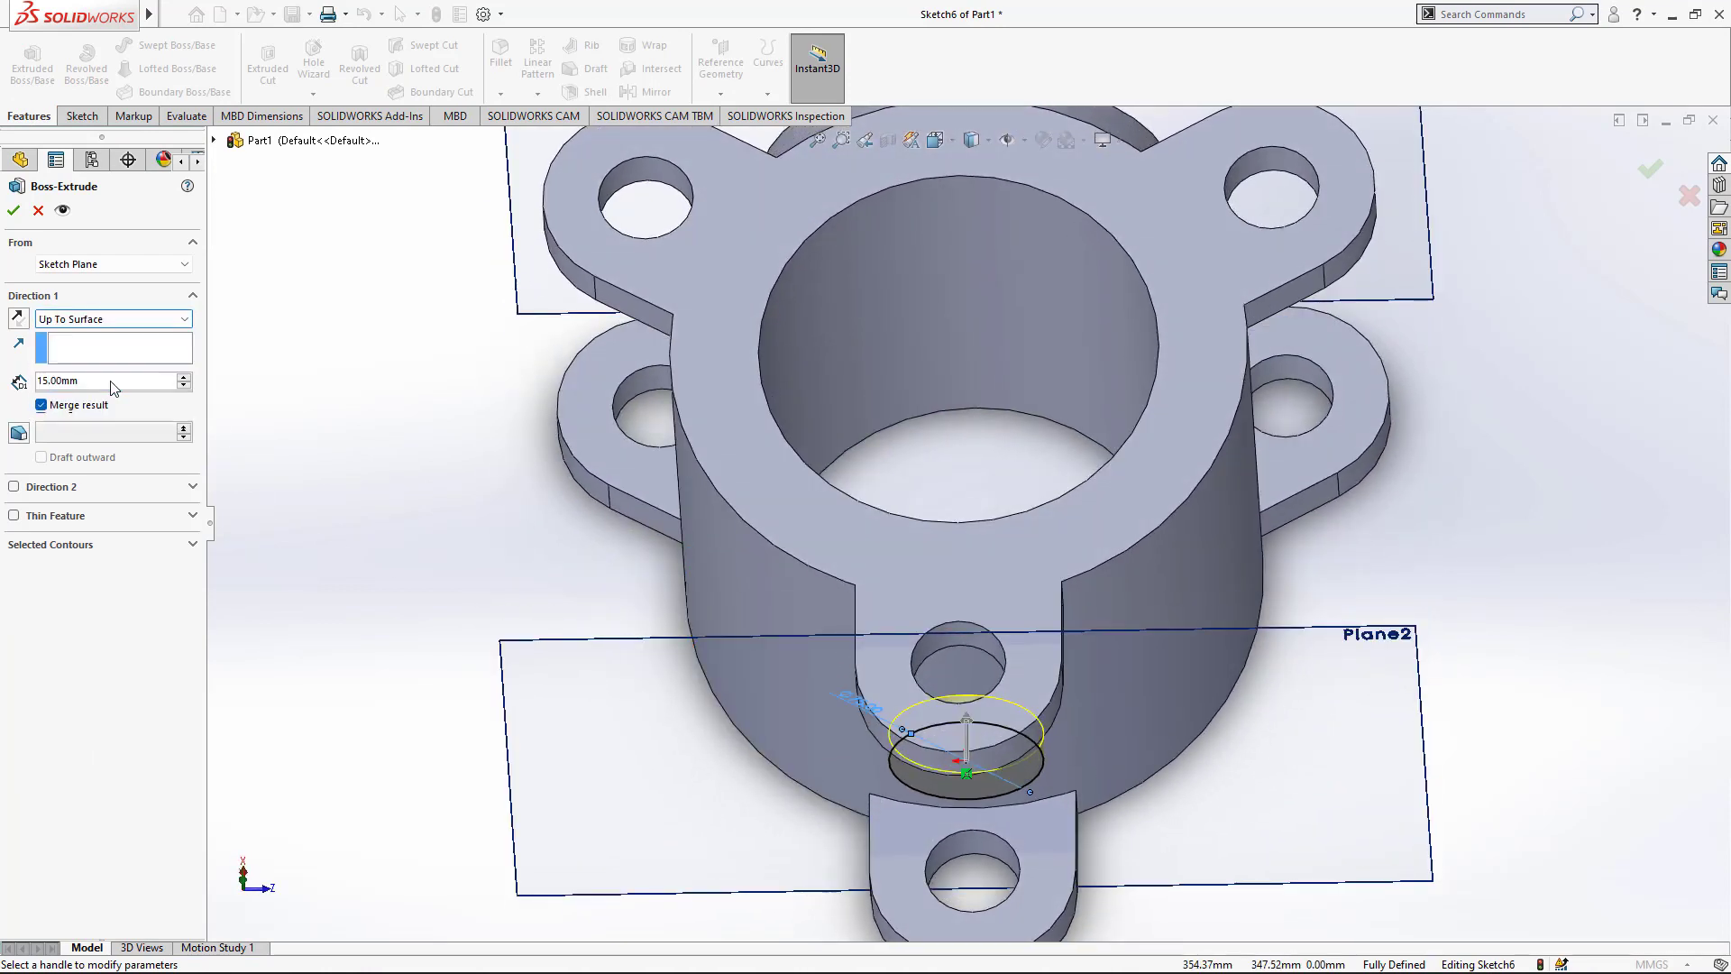
{"action": "left_click", "coordinate": [714, 537]}
{"action": "left_click", "coordinate": [18, 212]}
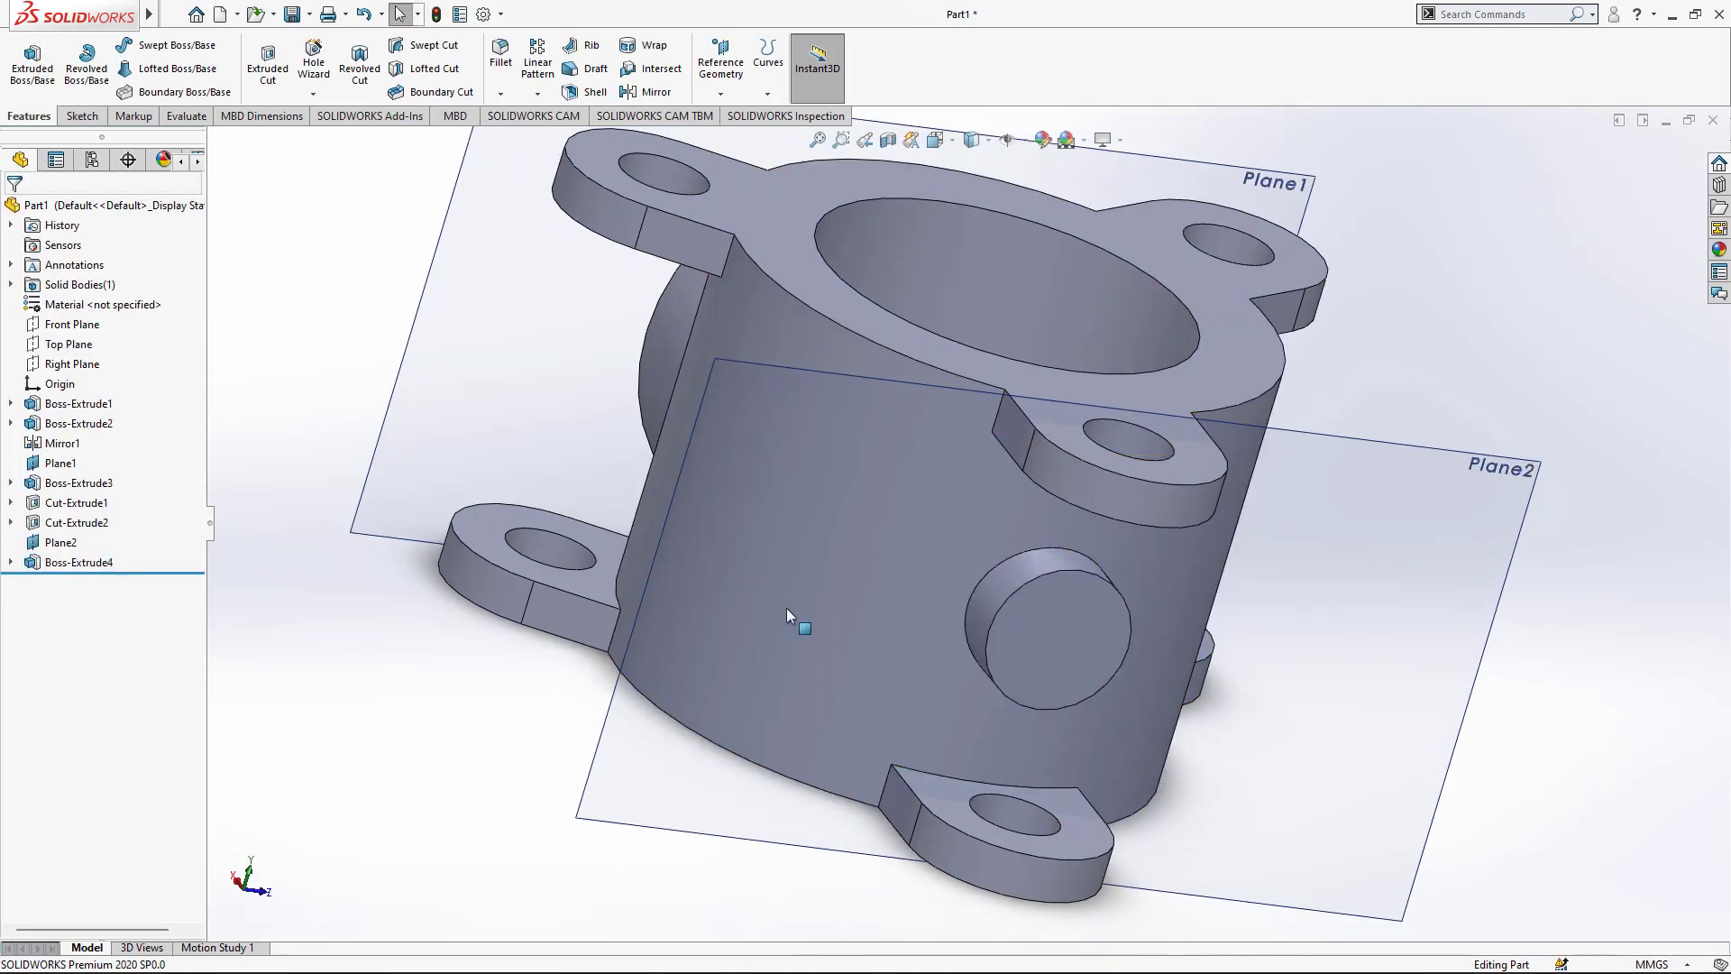
{"action": "mouse_move", "coordinate": [792, 619]}
{"action": "middle_mouse_down"}
{"action": "mouse_move", "coordinate": [1122, 717]}
{"action": "mouse_move", "coordinate": [869, 456]}
{"action": "middle_mouse_up"}
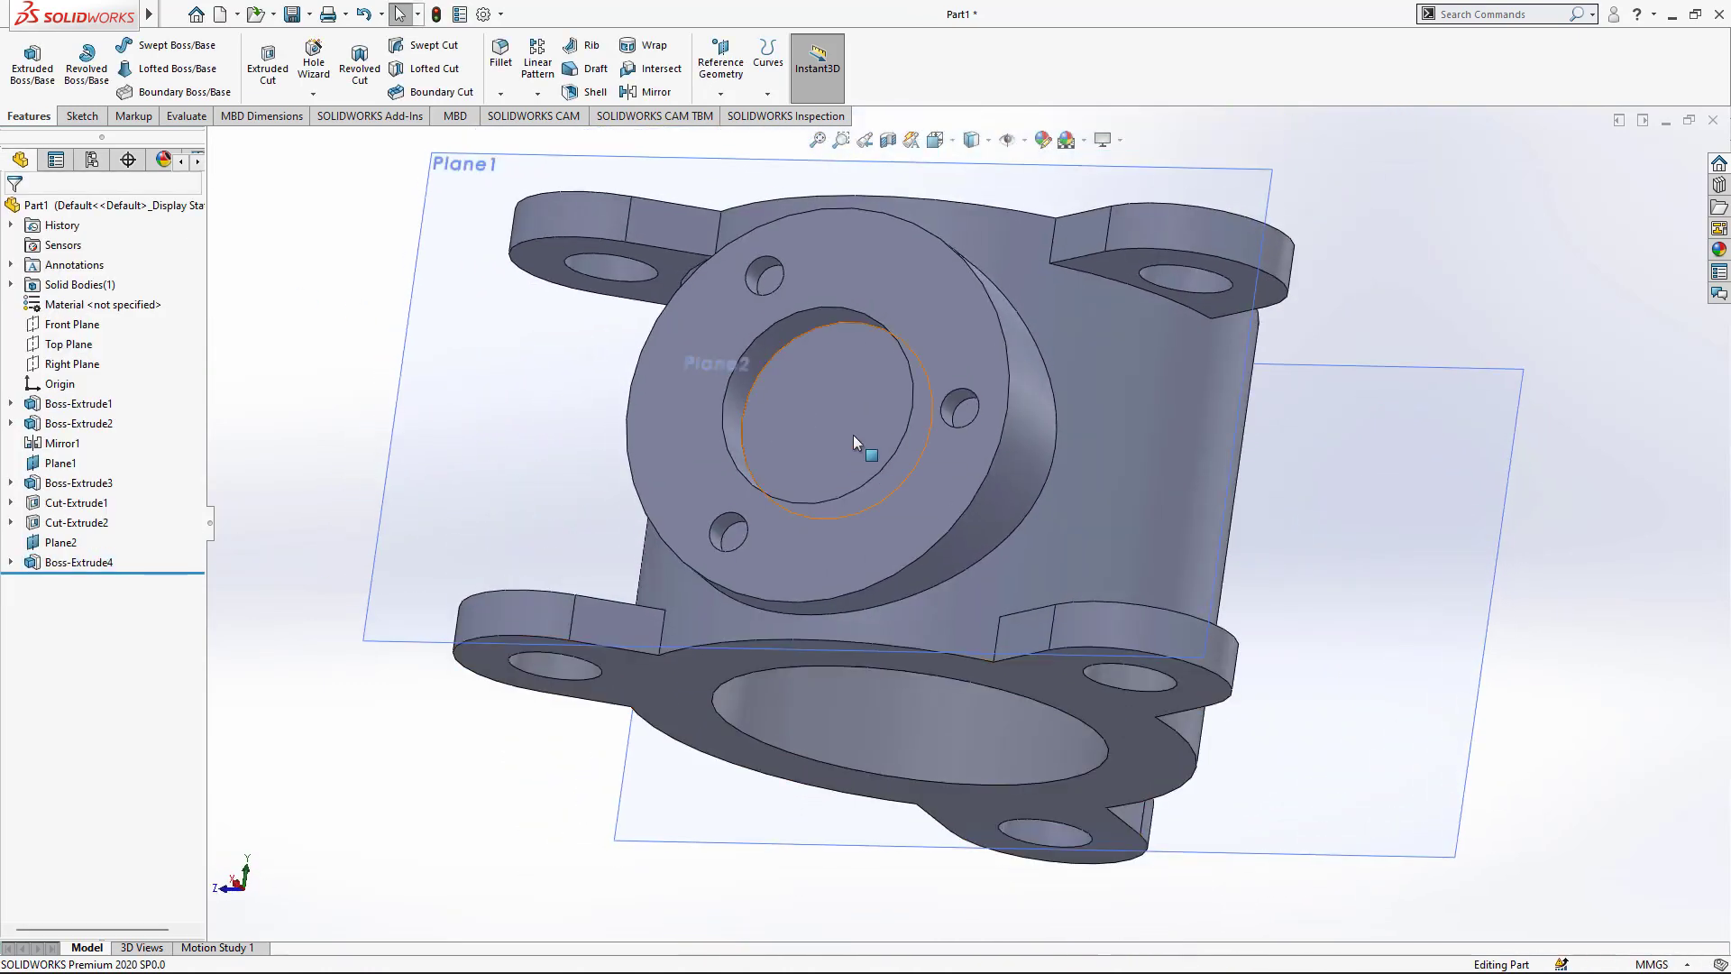
Step: Start Sketch7 on Plane2 and view it face-on with Normal To
{"action": "left_click", "coordinate": [873, 439]}
{"action": "left_click", "coordinate": [81, 116]}
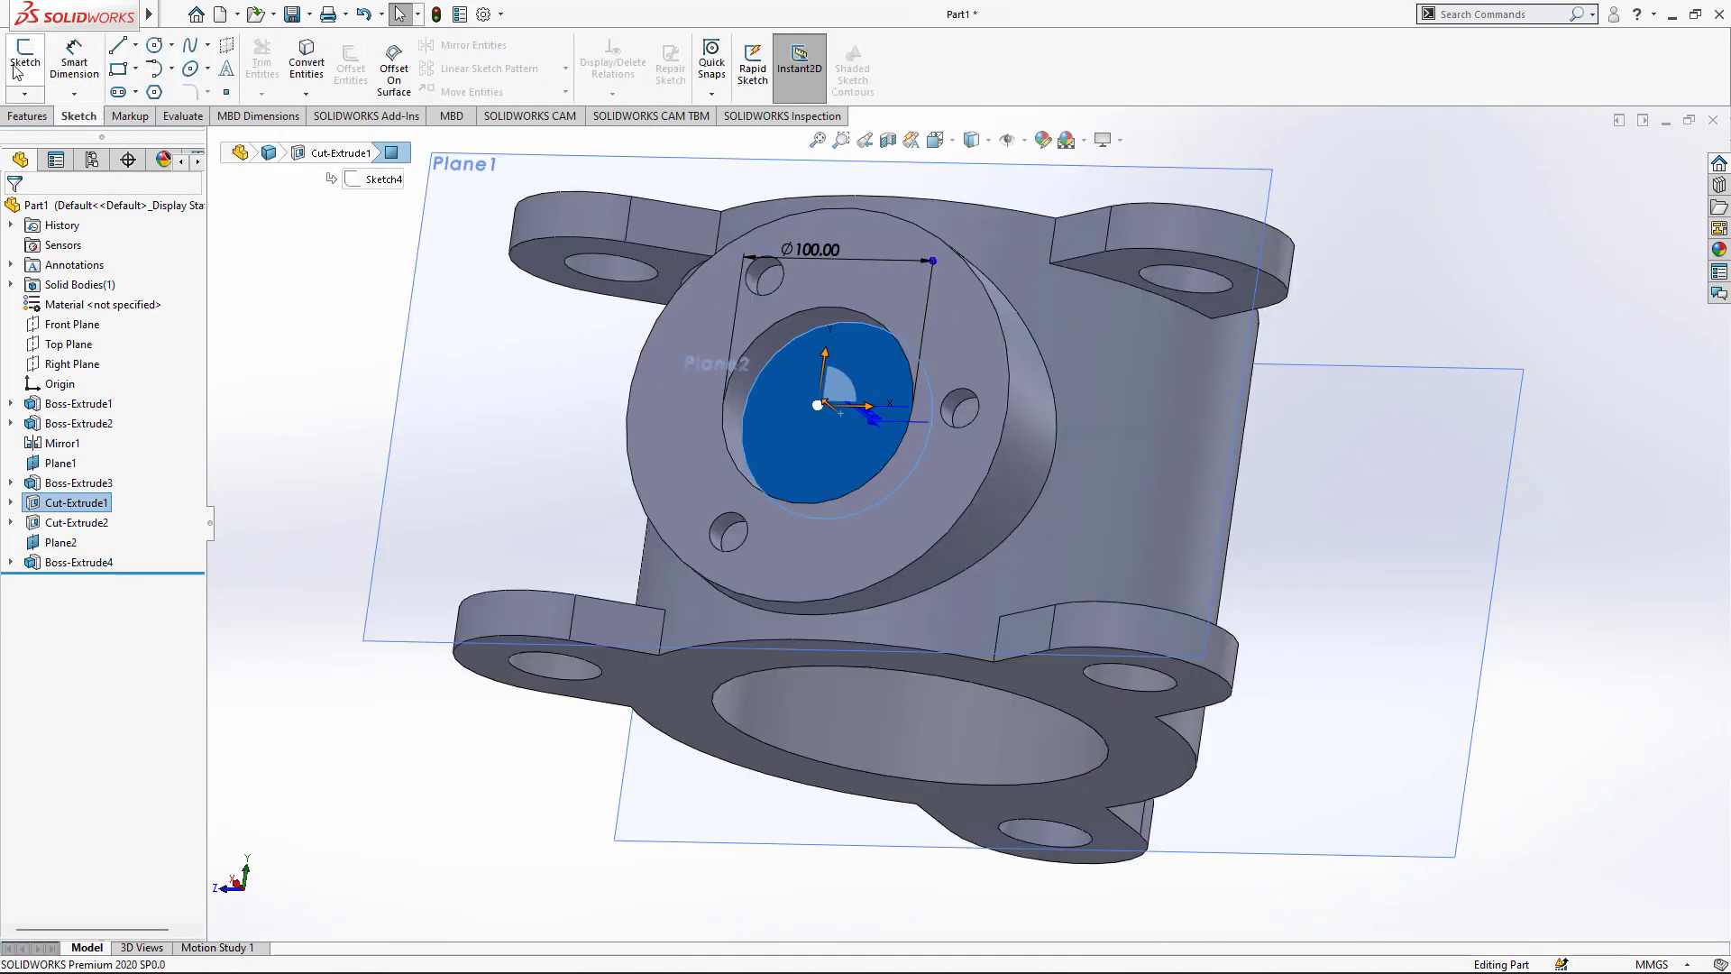
{"action": "left_click", "coordinate": [21, 63]}
{"action": "left_click", "coordinate": [86, 584]}
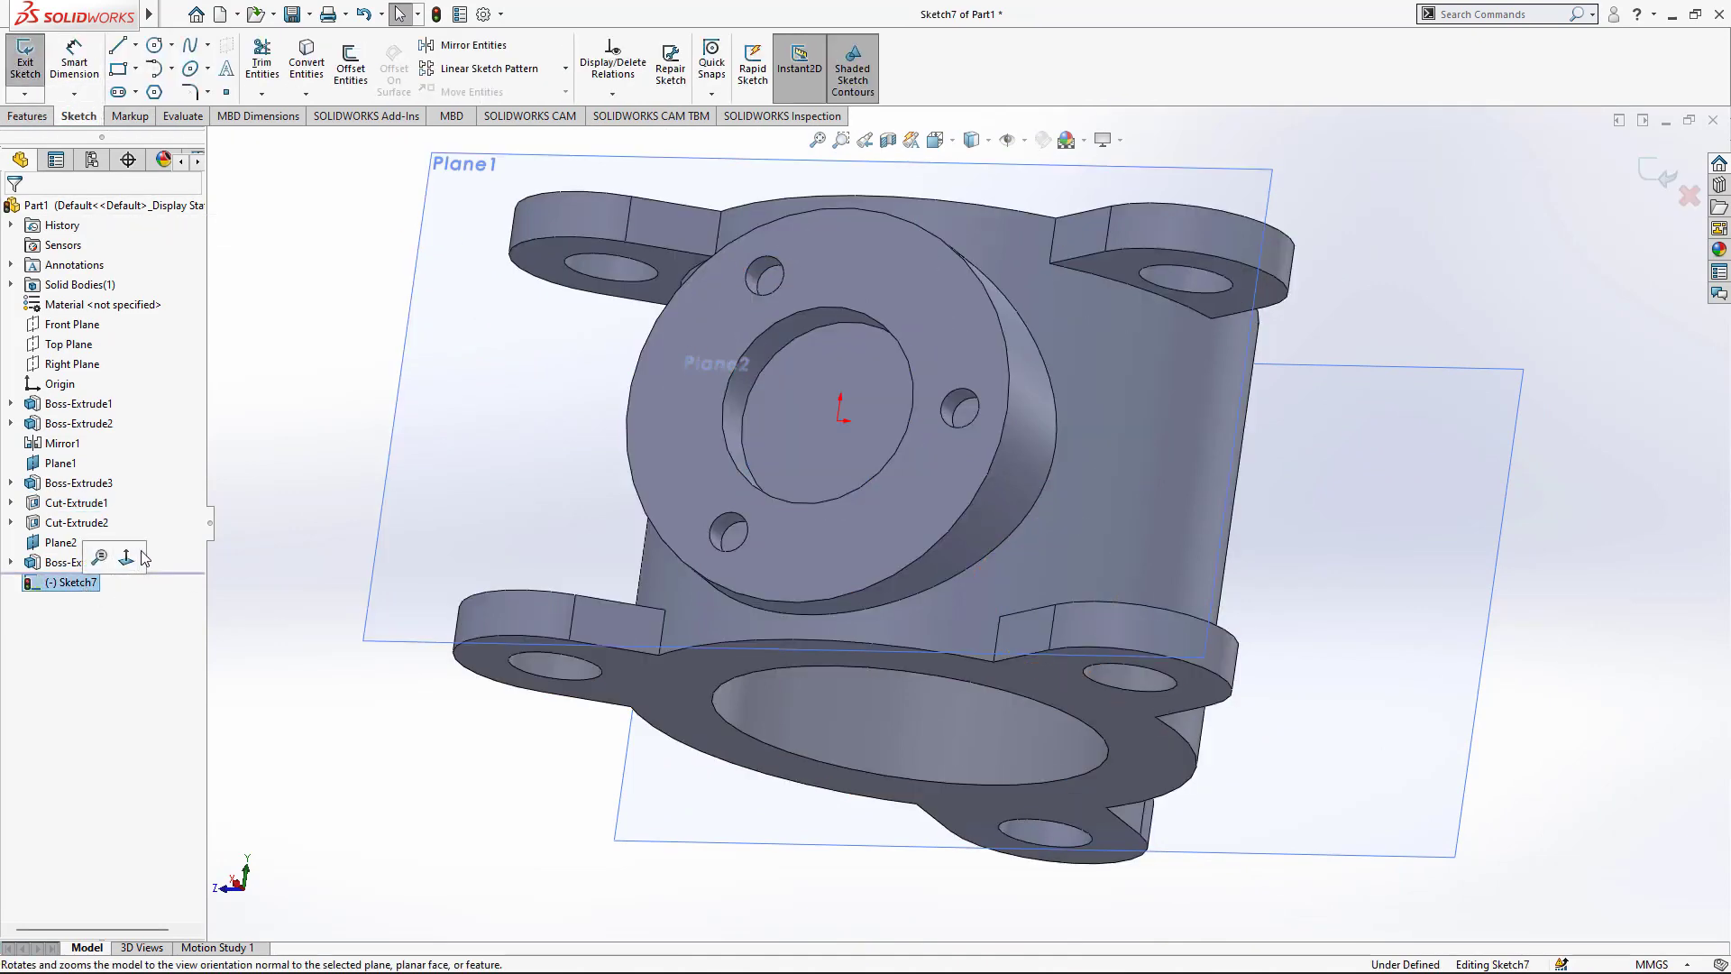
{"action": "left_click", "coordinate": [131, 556]}
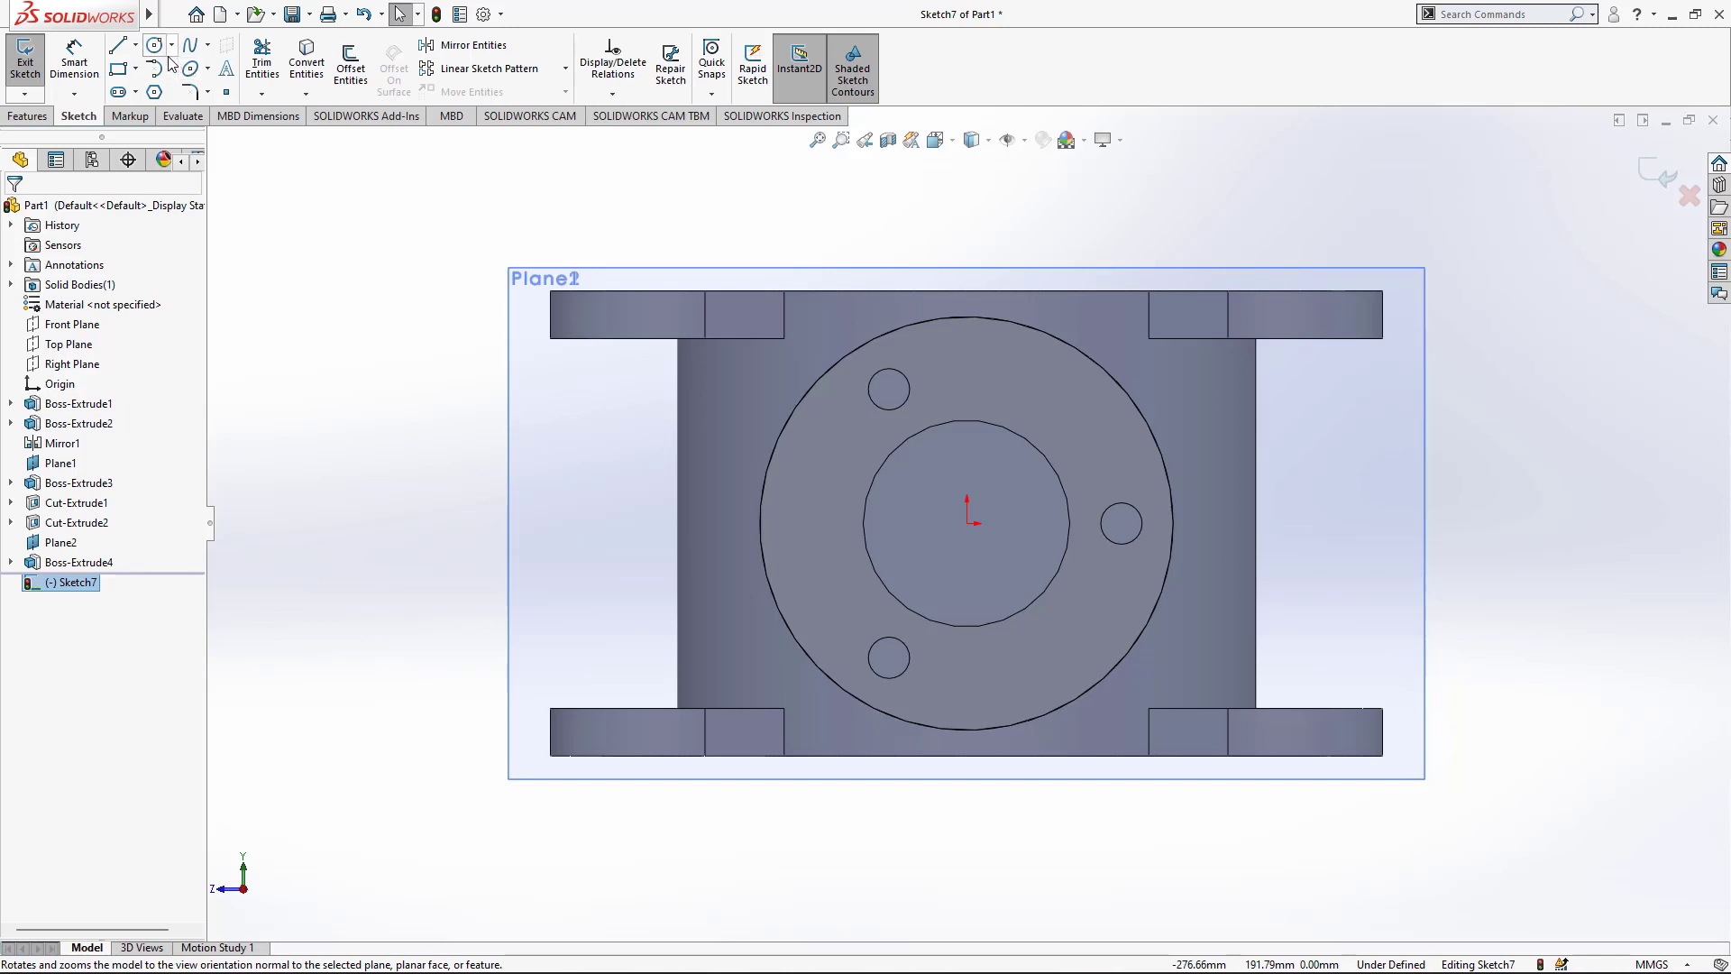
Step: Draw a circle centred on the origin and dimension its diameter to 56 mm
{"action": "left_click", "coordinate": [153, 47]}
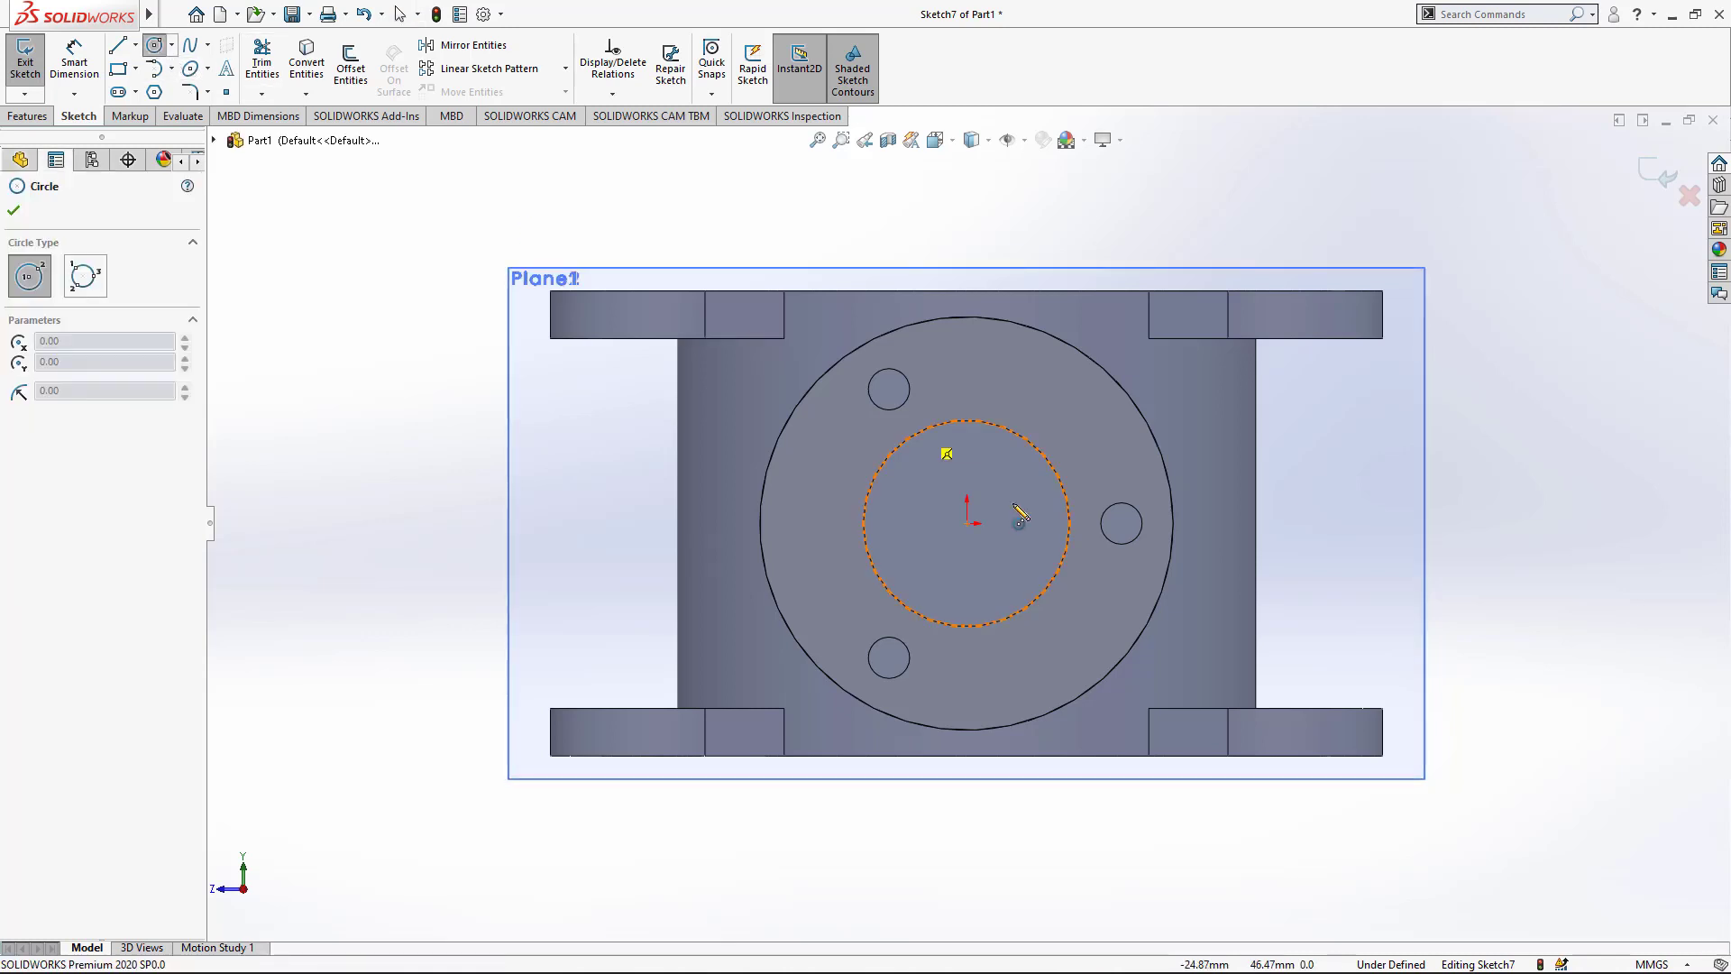
{"action": "left_click", "coordinate": [967, 523]}
{"action": "left_click", "coordinate": [930, 486]}
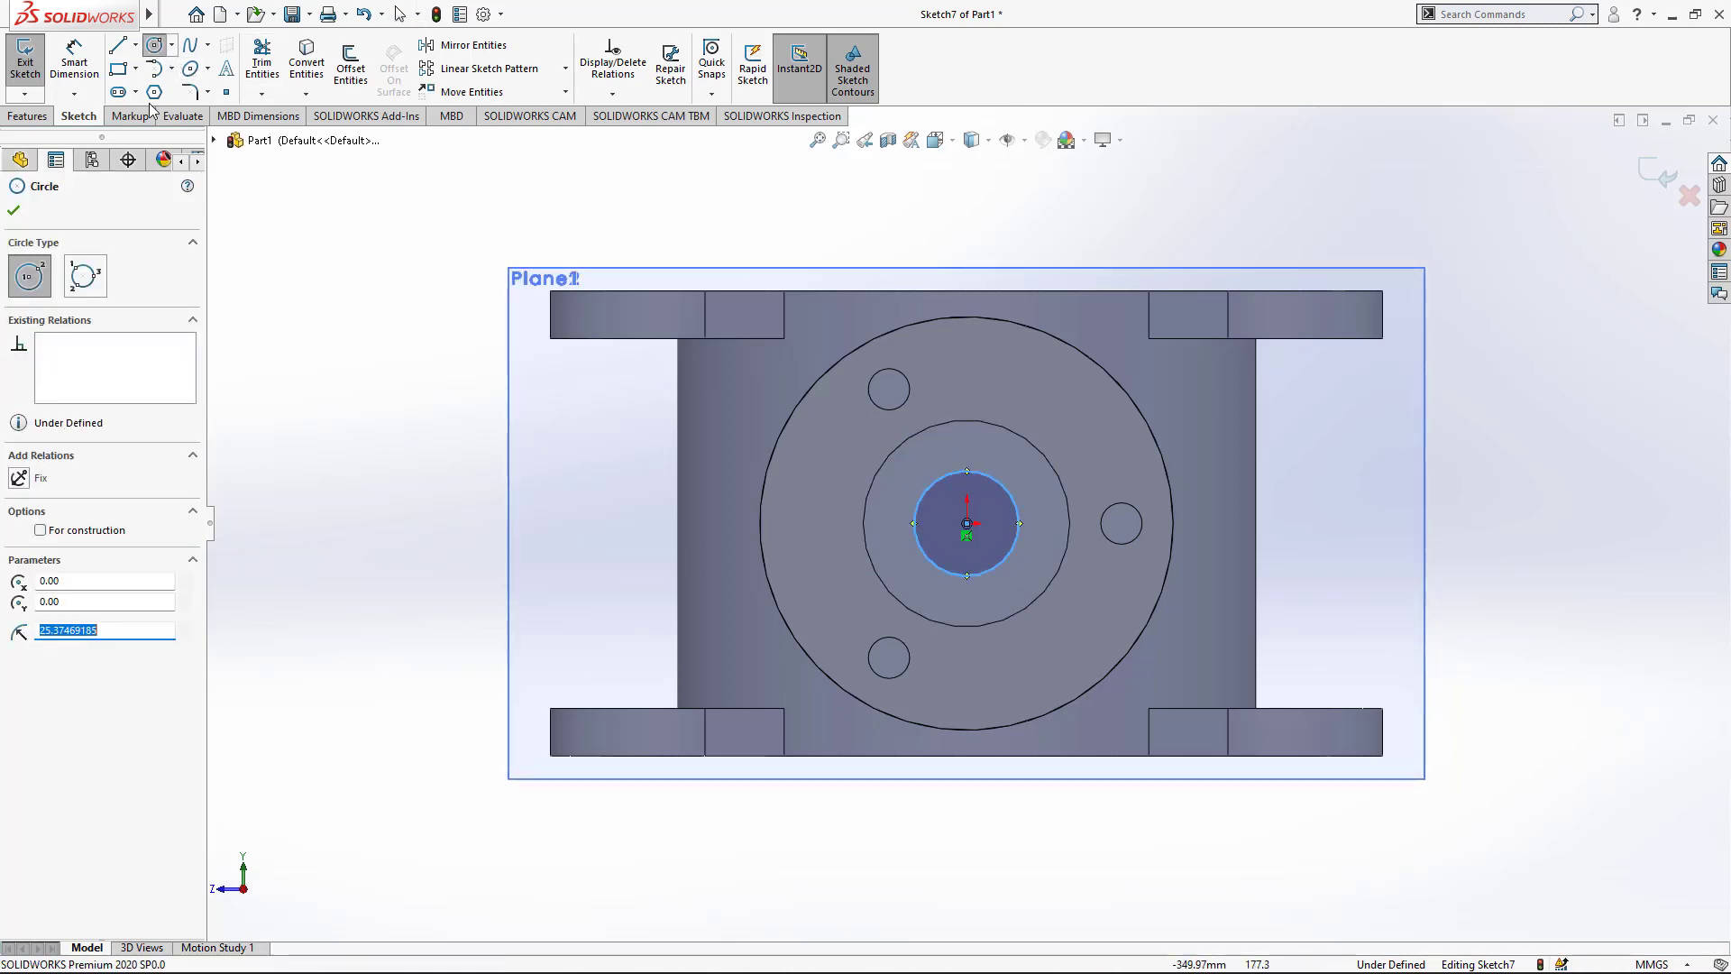
{"action": "left_click", "coordinate": [74, 67]}
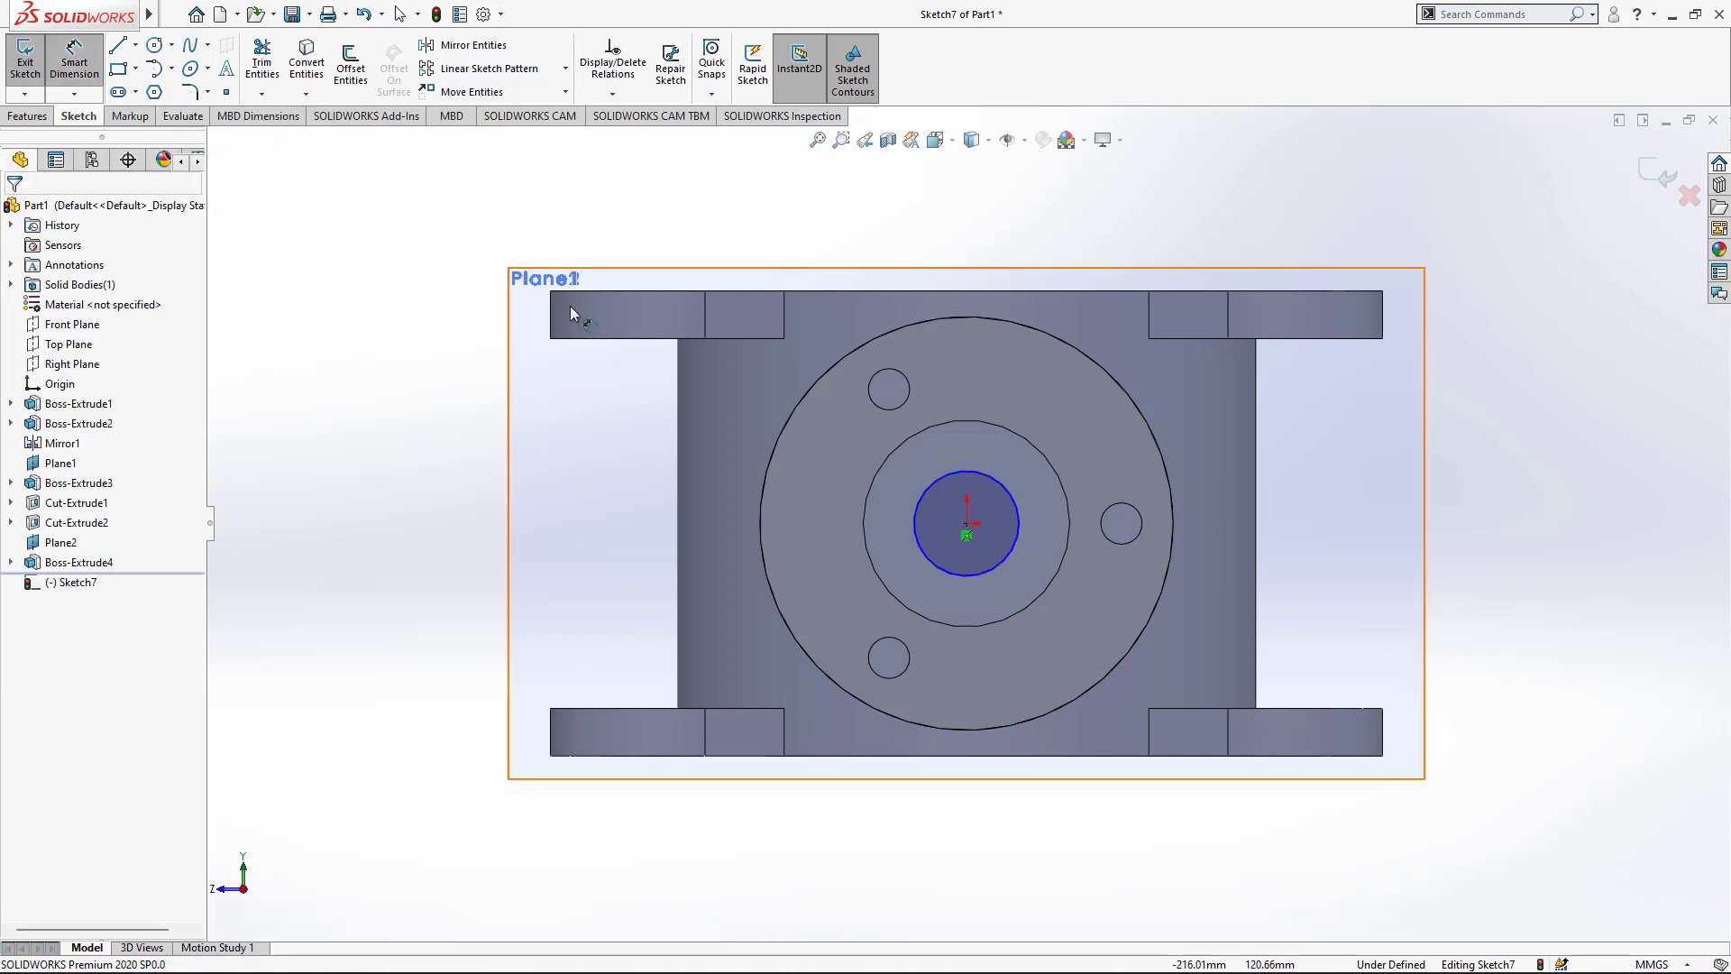
{"action": "left_click", "coordinate": [928, 485]}
{"action": "left_click", "coordinate": [631, 546]}
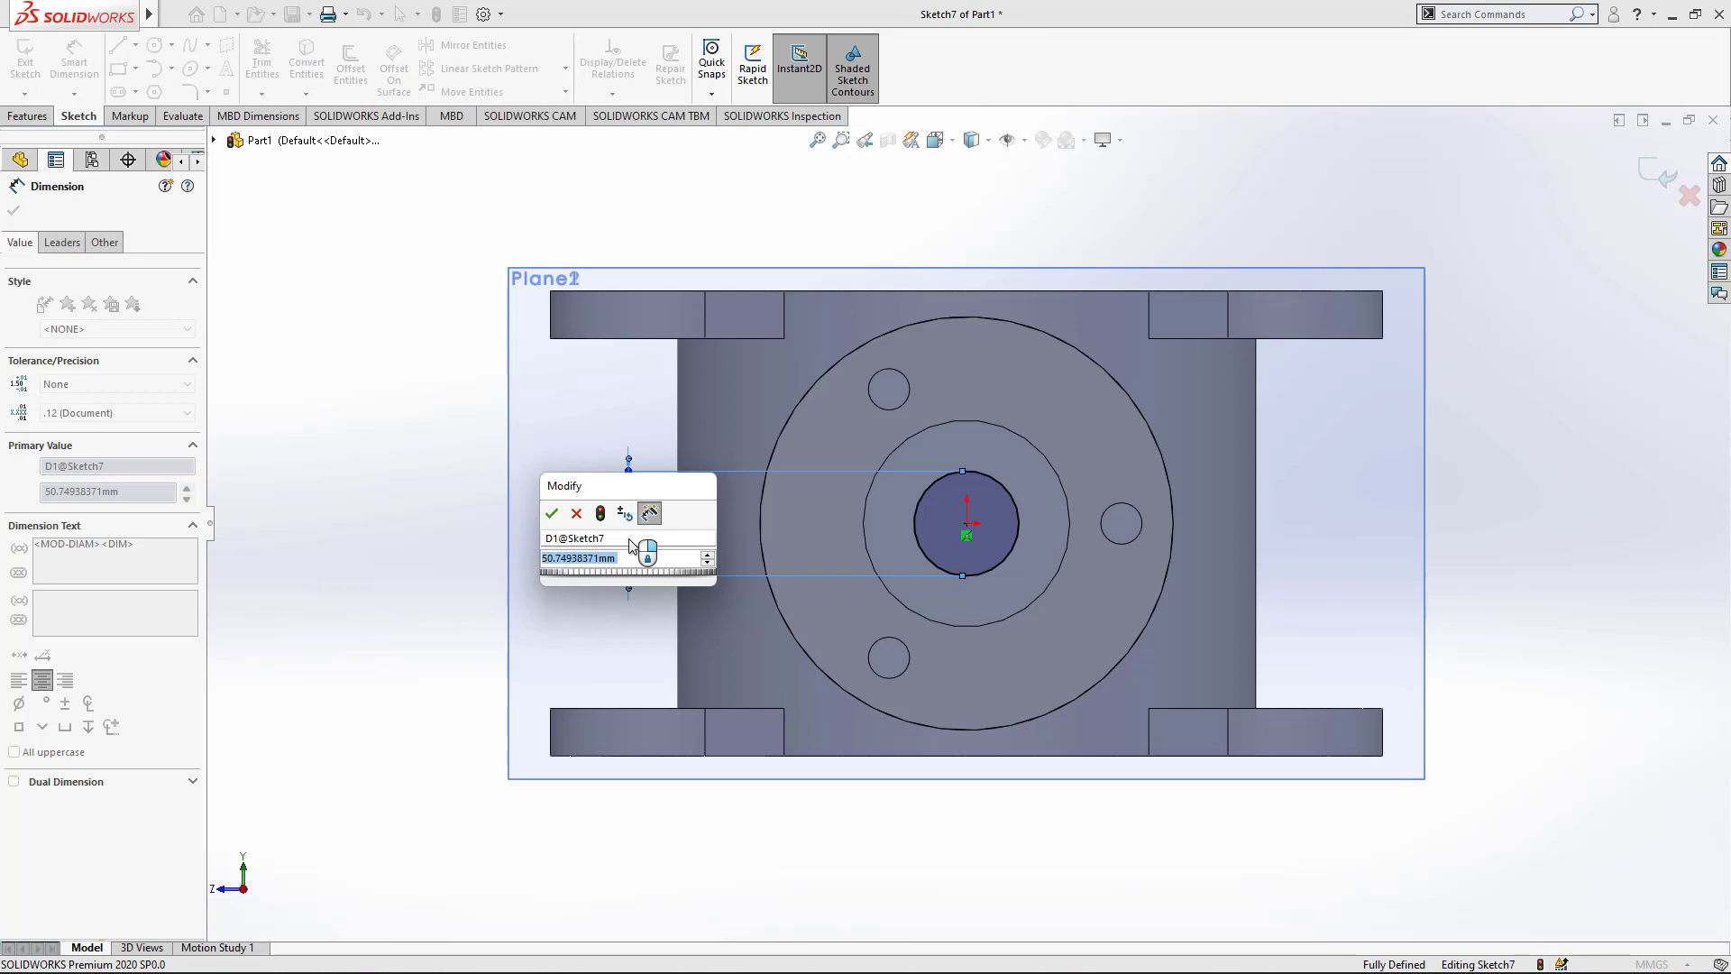
{"action": "type", "text": "56"}
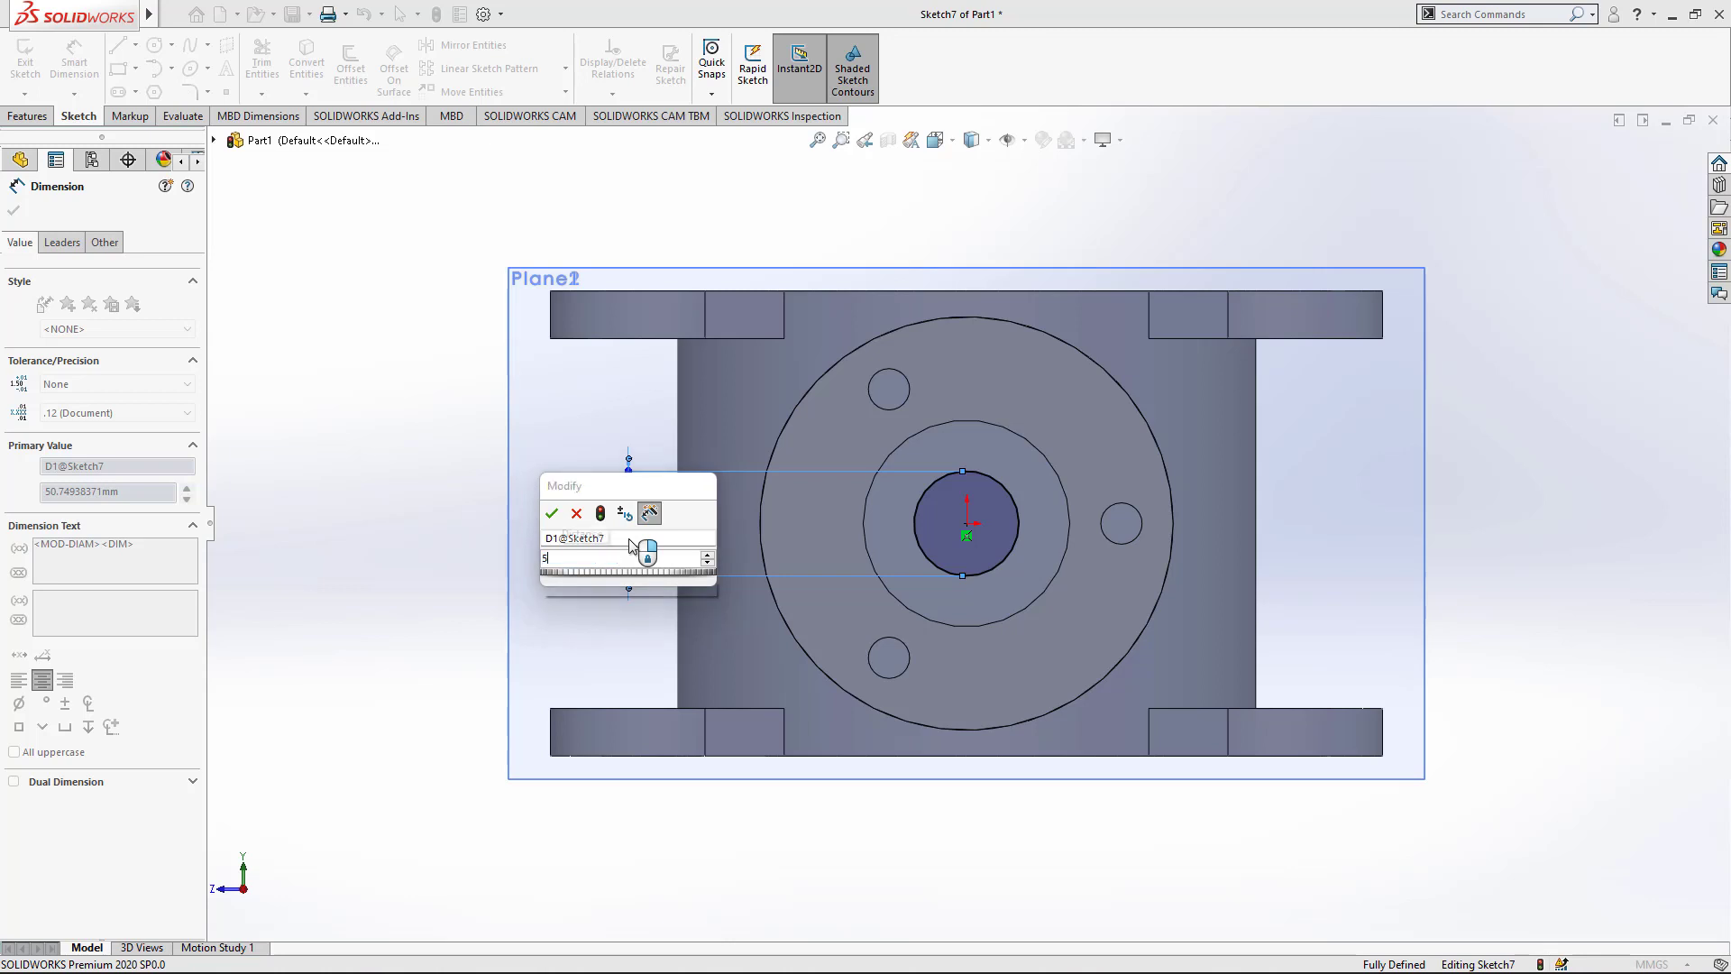
{"action": "key", "text": "Return"}
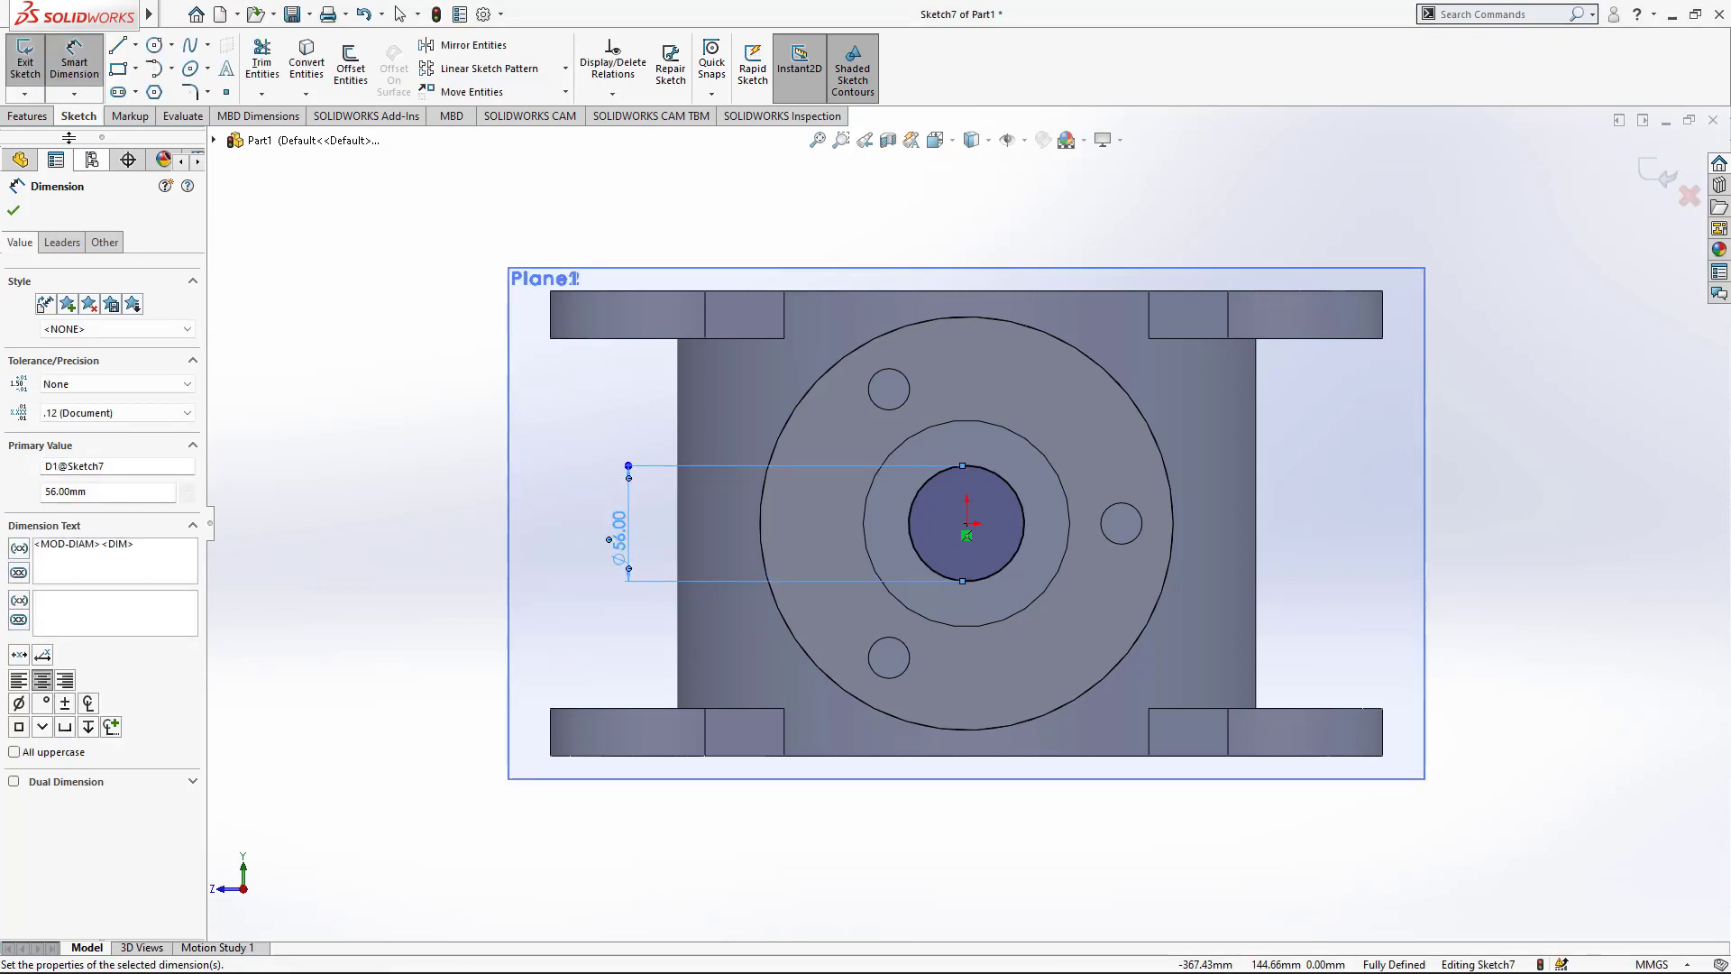
{"action": "left_click", "coordinate": [28, 115]}
Step: Extrude-cut the Ø56 mm circle Blind 285 mm deep through the boss into the housing
{"action": "left_click", "coordinate": [267, 63]}
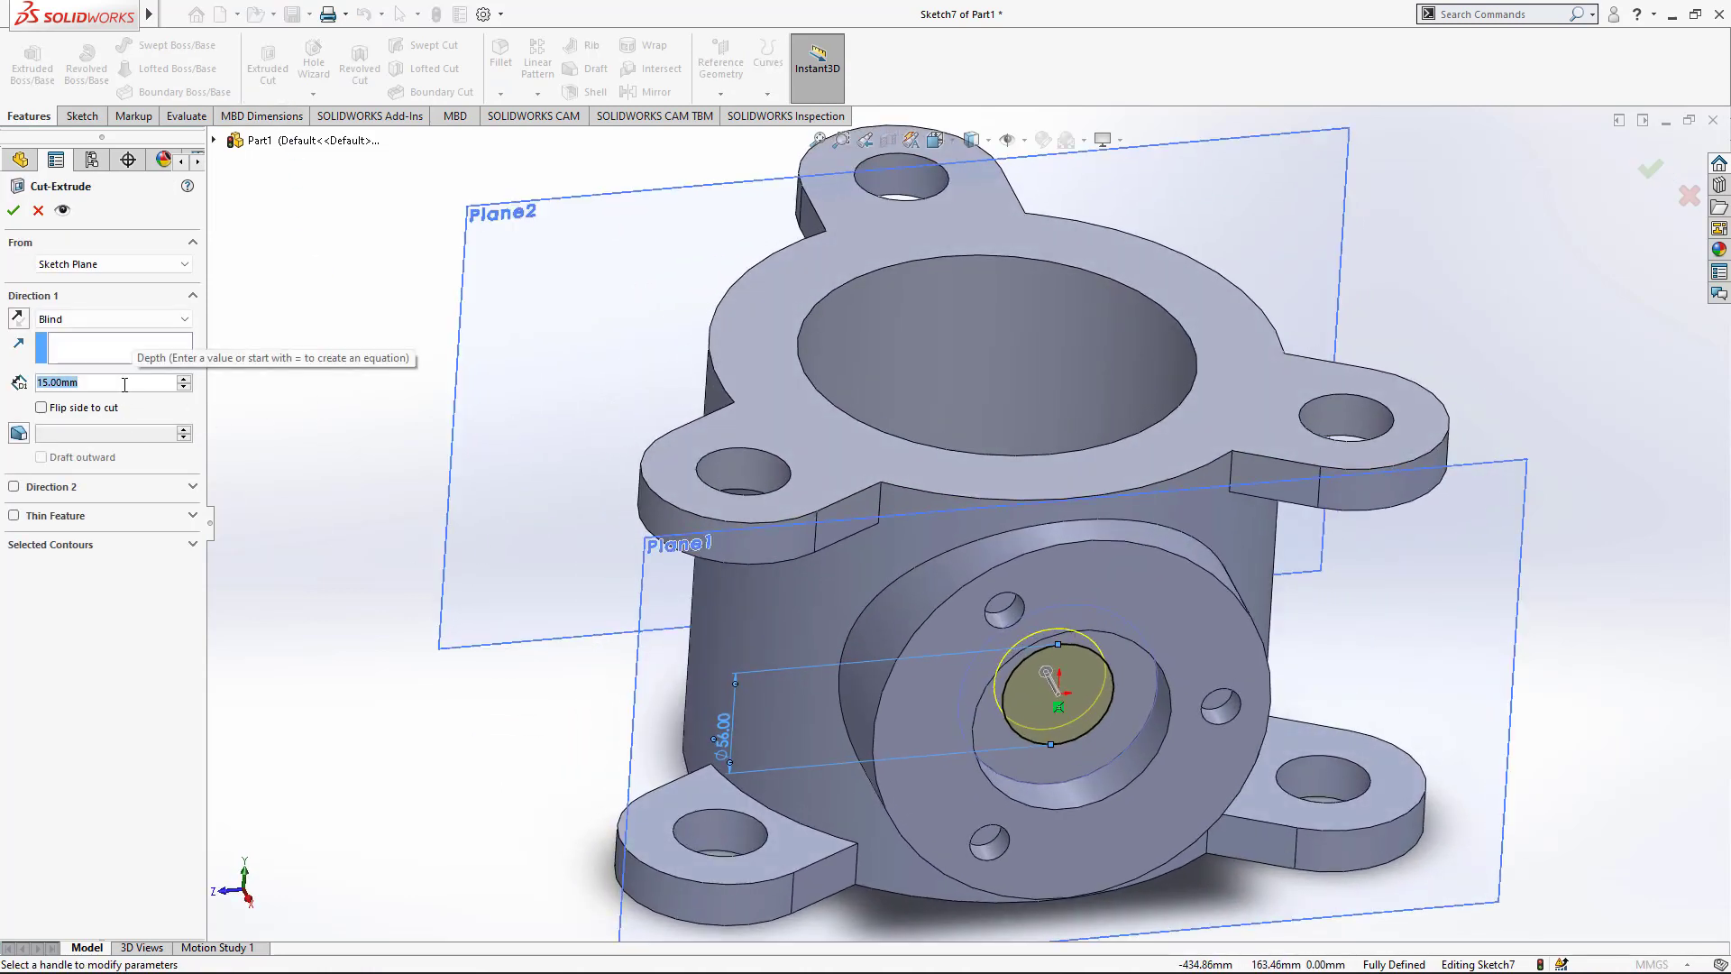
{"action": "type", "text": "285"}
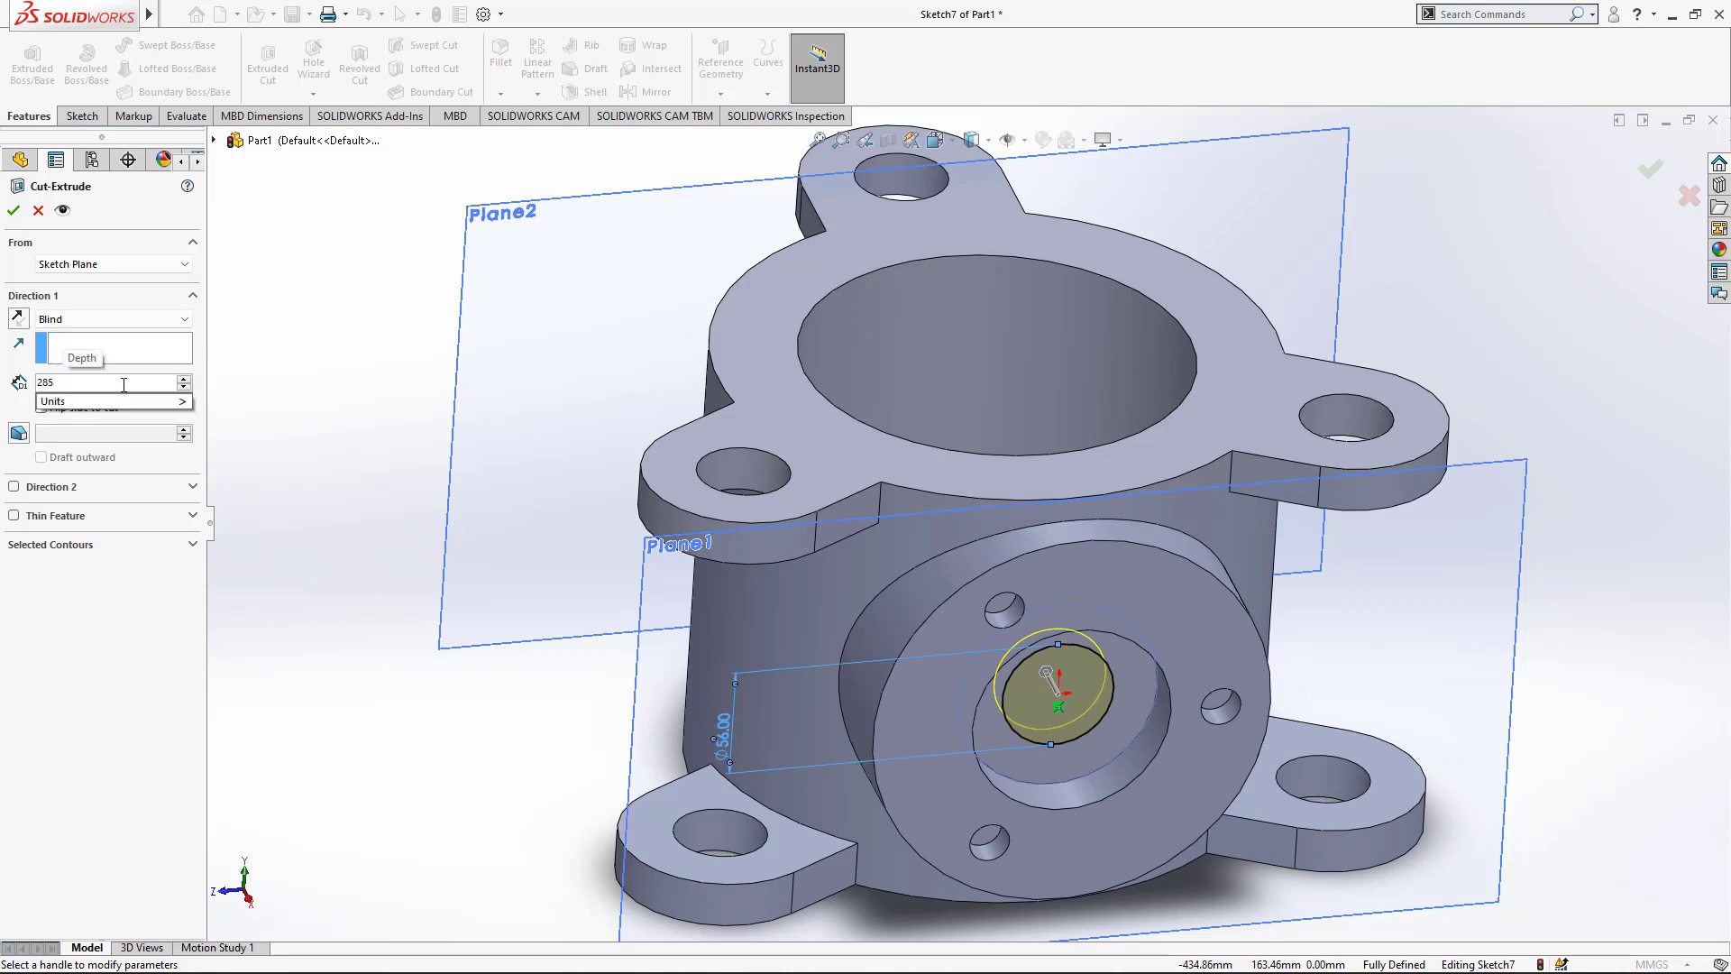
{"action": "key", "text": "Return"}
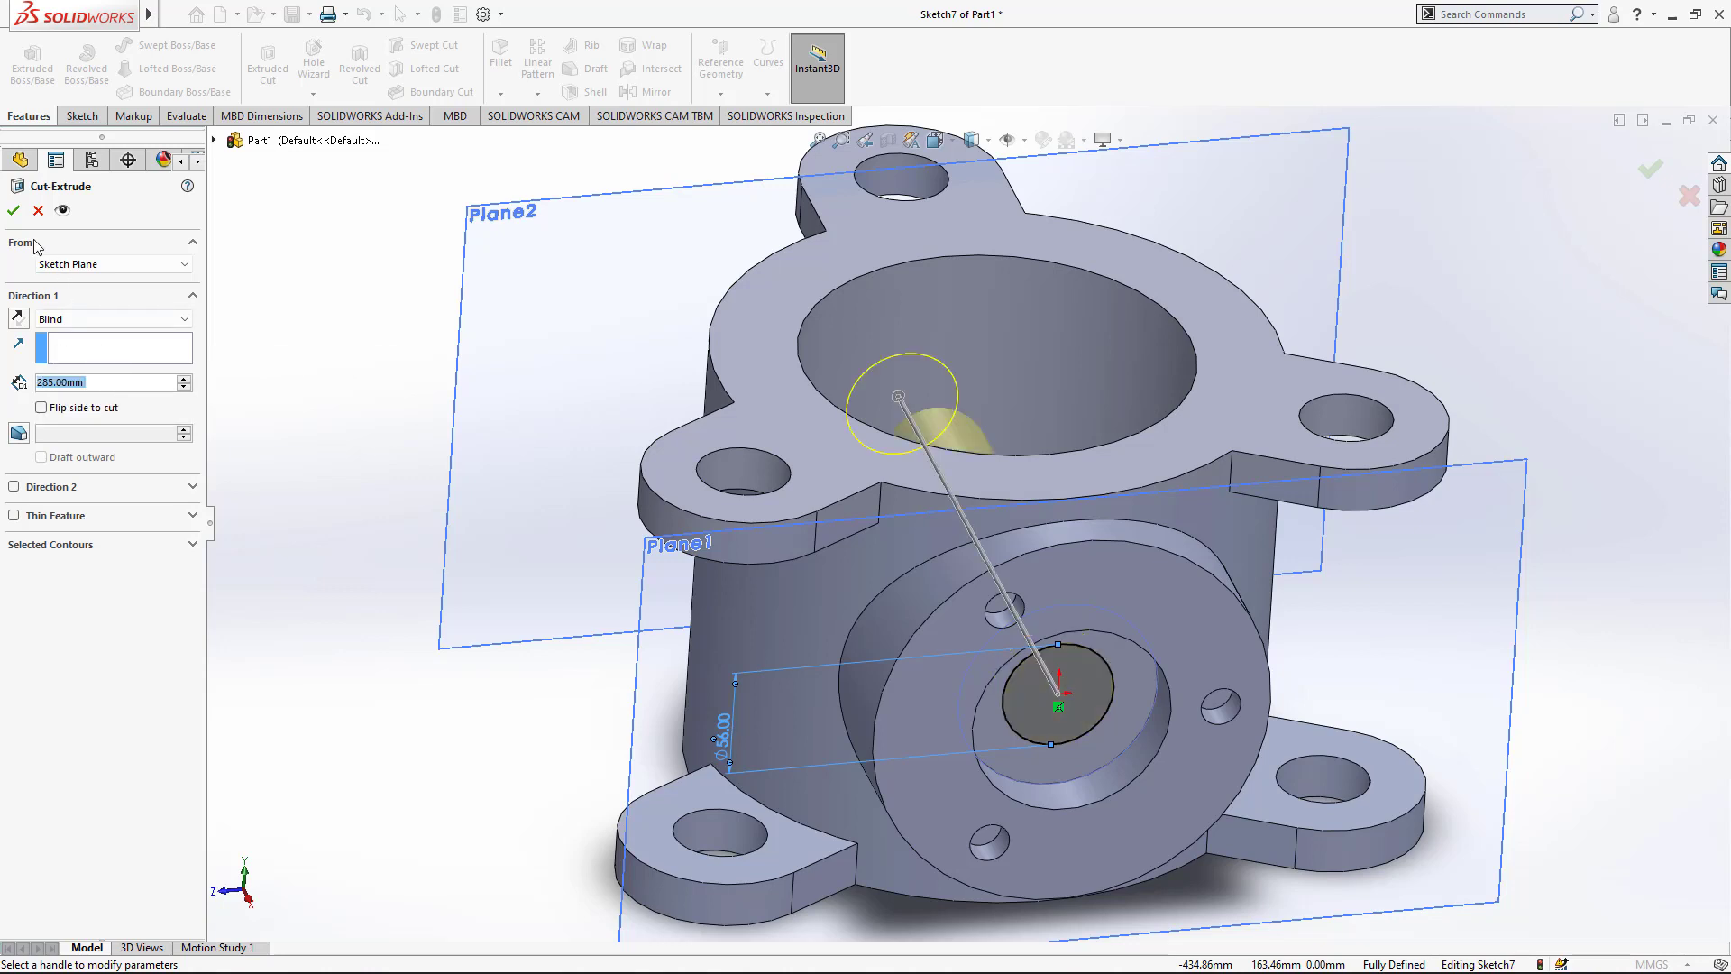
{"action": "left_click", "coordinate": [15, 213]}
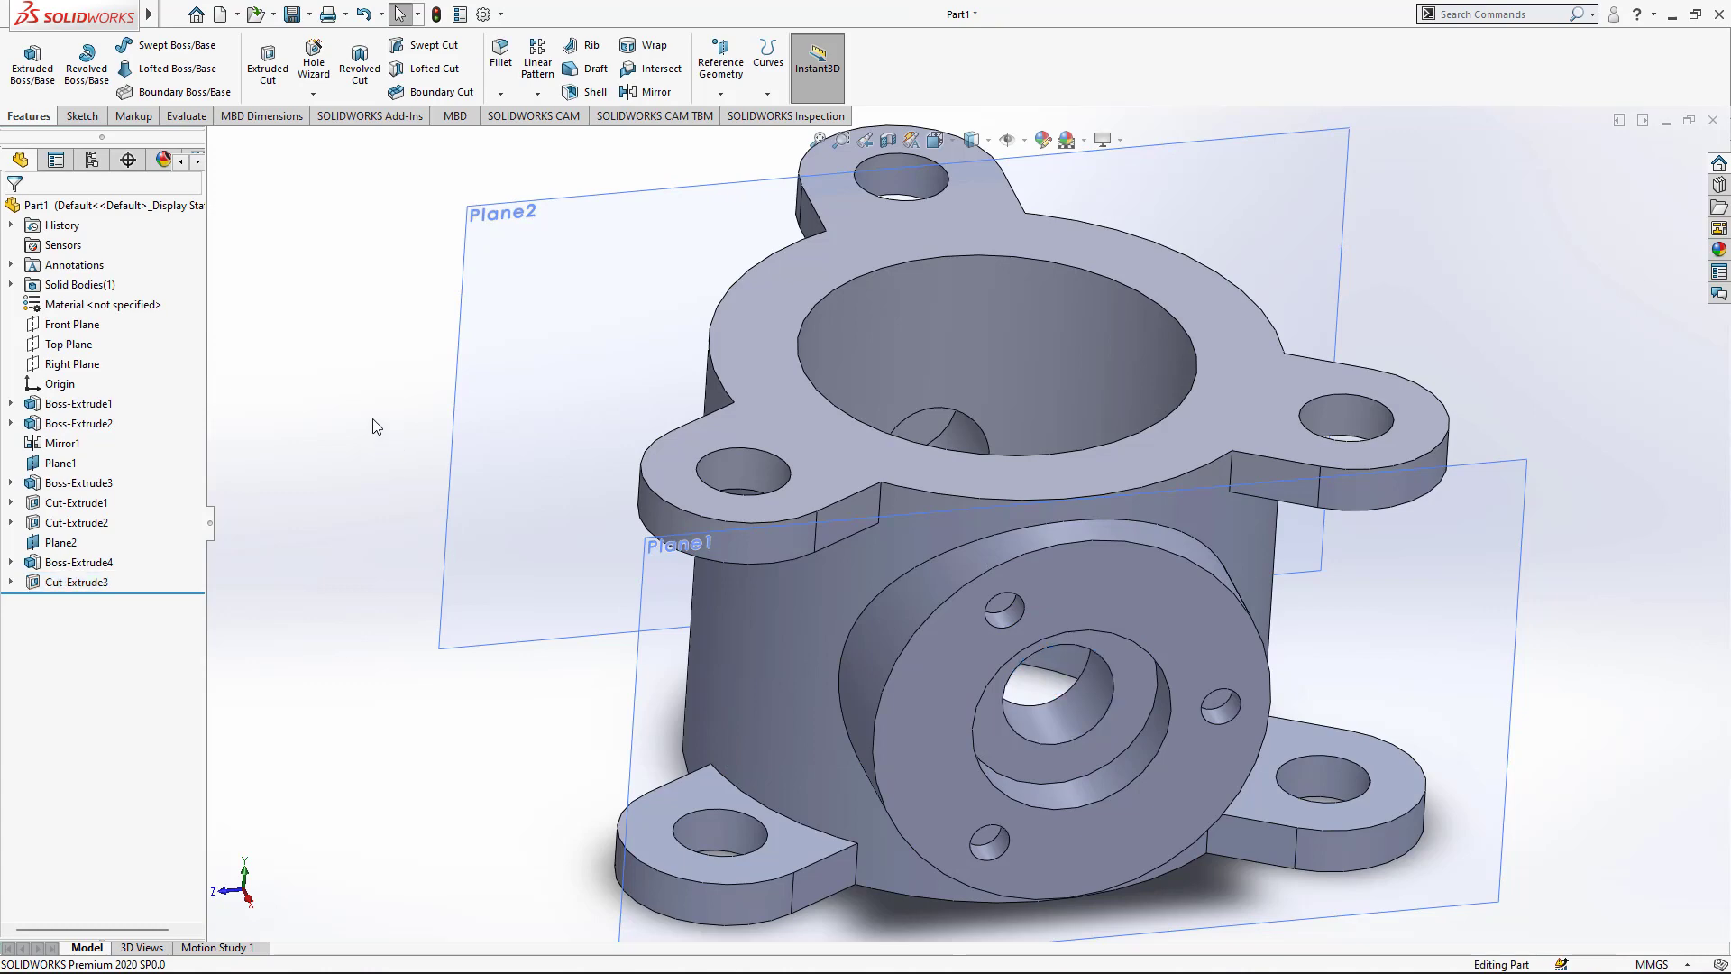
Step: Hide Plane1 and Plane2, then set the housing to the isometric view
{"action": "left_click", "coordinate": [1006, 139]}
{"action": "left_click", "coordinate": [1064, 162]}
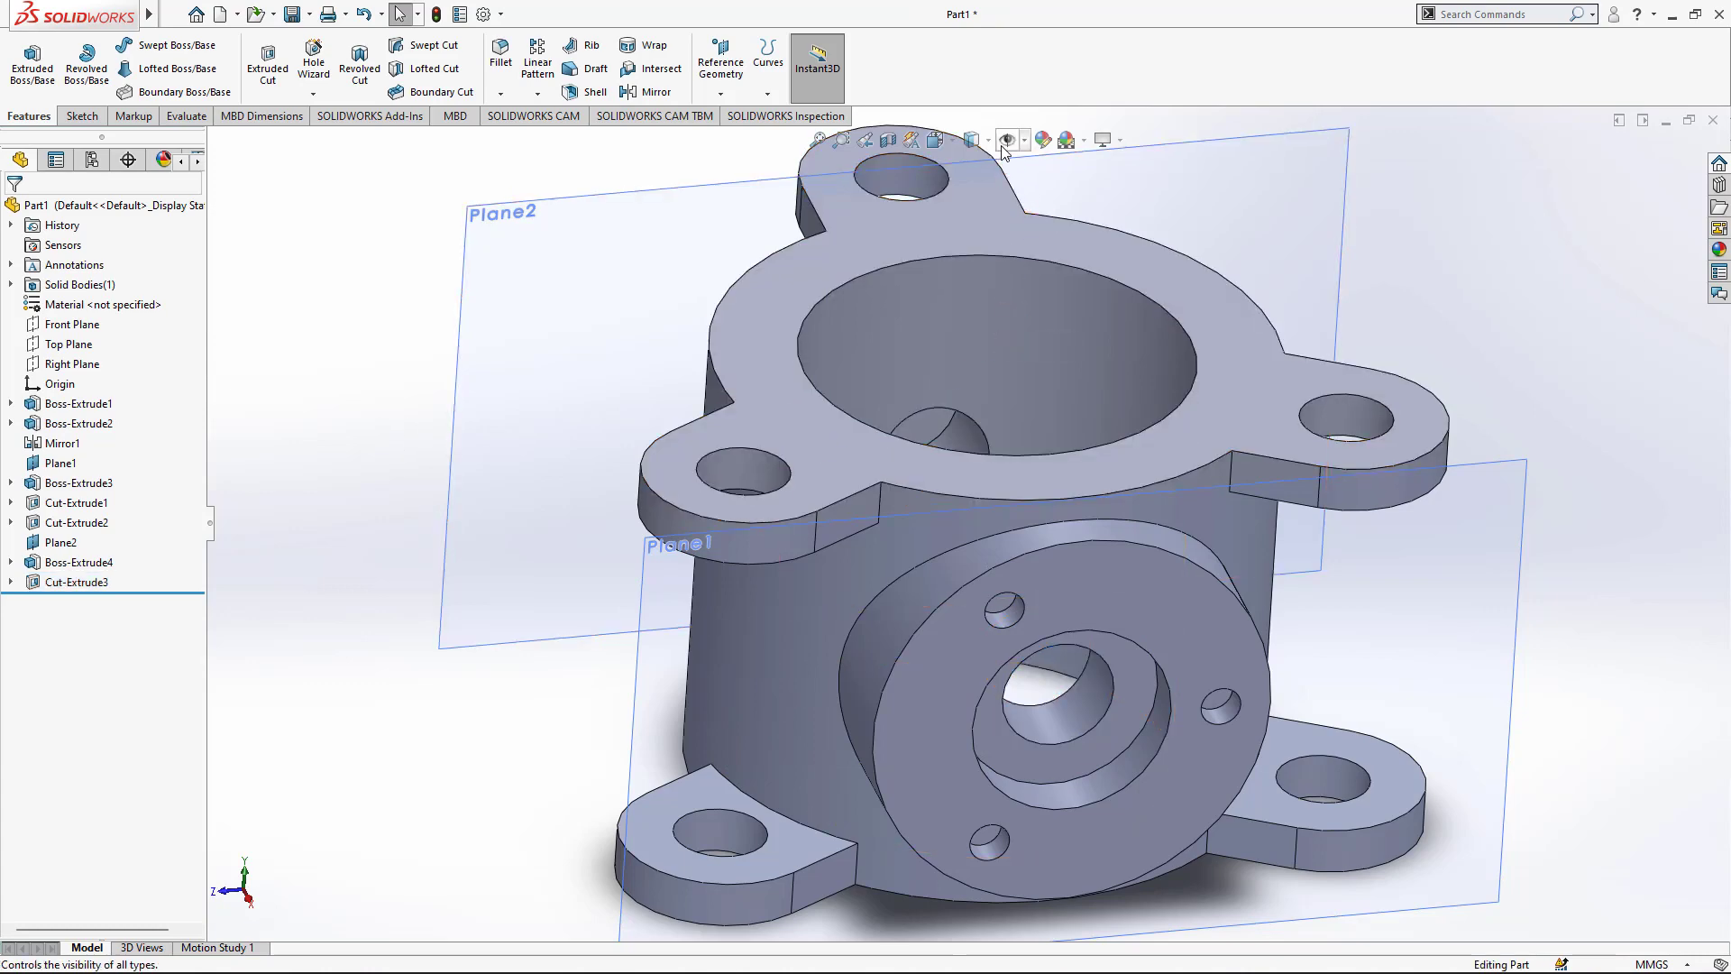
{"action": "scroll", "coordinate": [1043, 599], "scroll_direction": "up", "scroll_amount": 2}
{"action": "scroll", "coordinate": [1062, 618], "scroll_direction": "up", "scroll_amount": 5}
{"action": "mouse_move", "coordinate": [1062, 619]}
{"action": "middle_mouse_down"}
{"action": "mouse_move", "coordinate": [1089, 687]}
{"action": "mouse_move", "coordinate": [1251, 626]}
{"action": "mouse_move", "coordinate": [1163, 737]}
{"action": "mouse_move", "coordinate": [1051, 653]}
{"action": "mouse_move", "coordinate": [1117, 707]}
{"action": "middle_mouse_up"}
{"action": "key", "text": "space"}
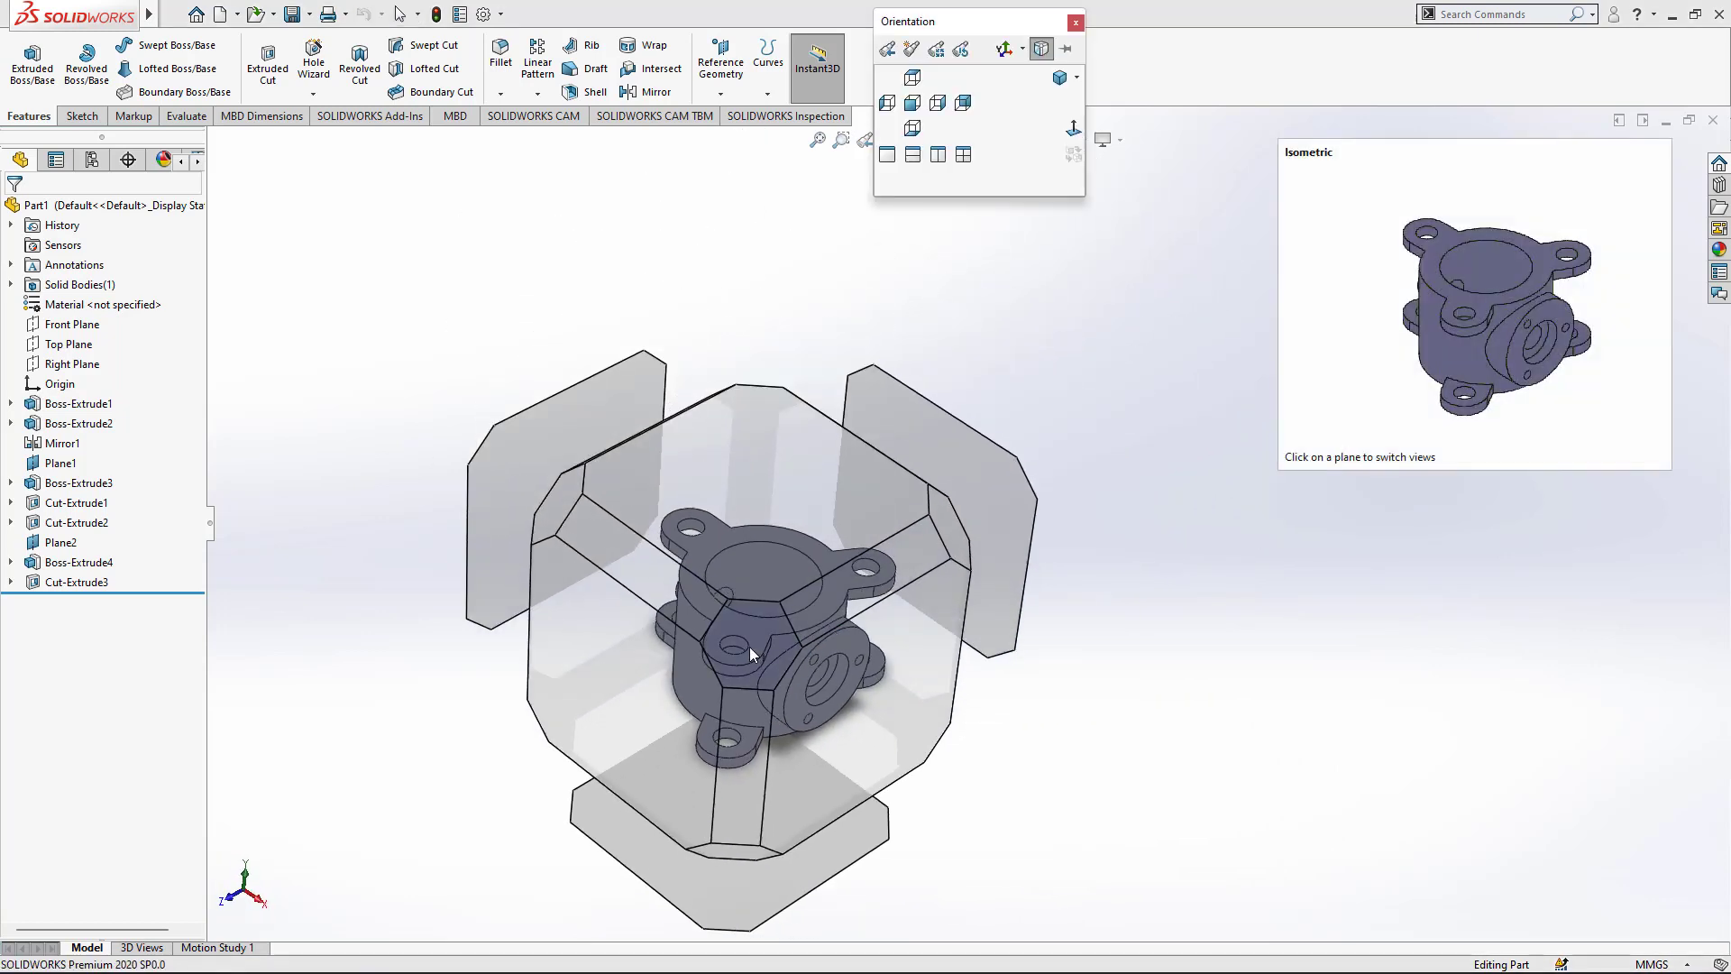
{"action": "left_click", "coordinate": [750, 647]}
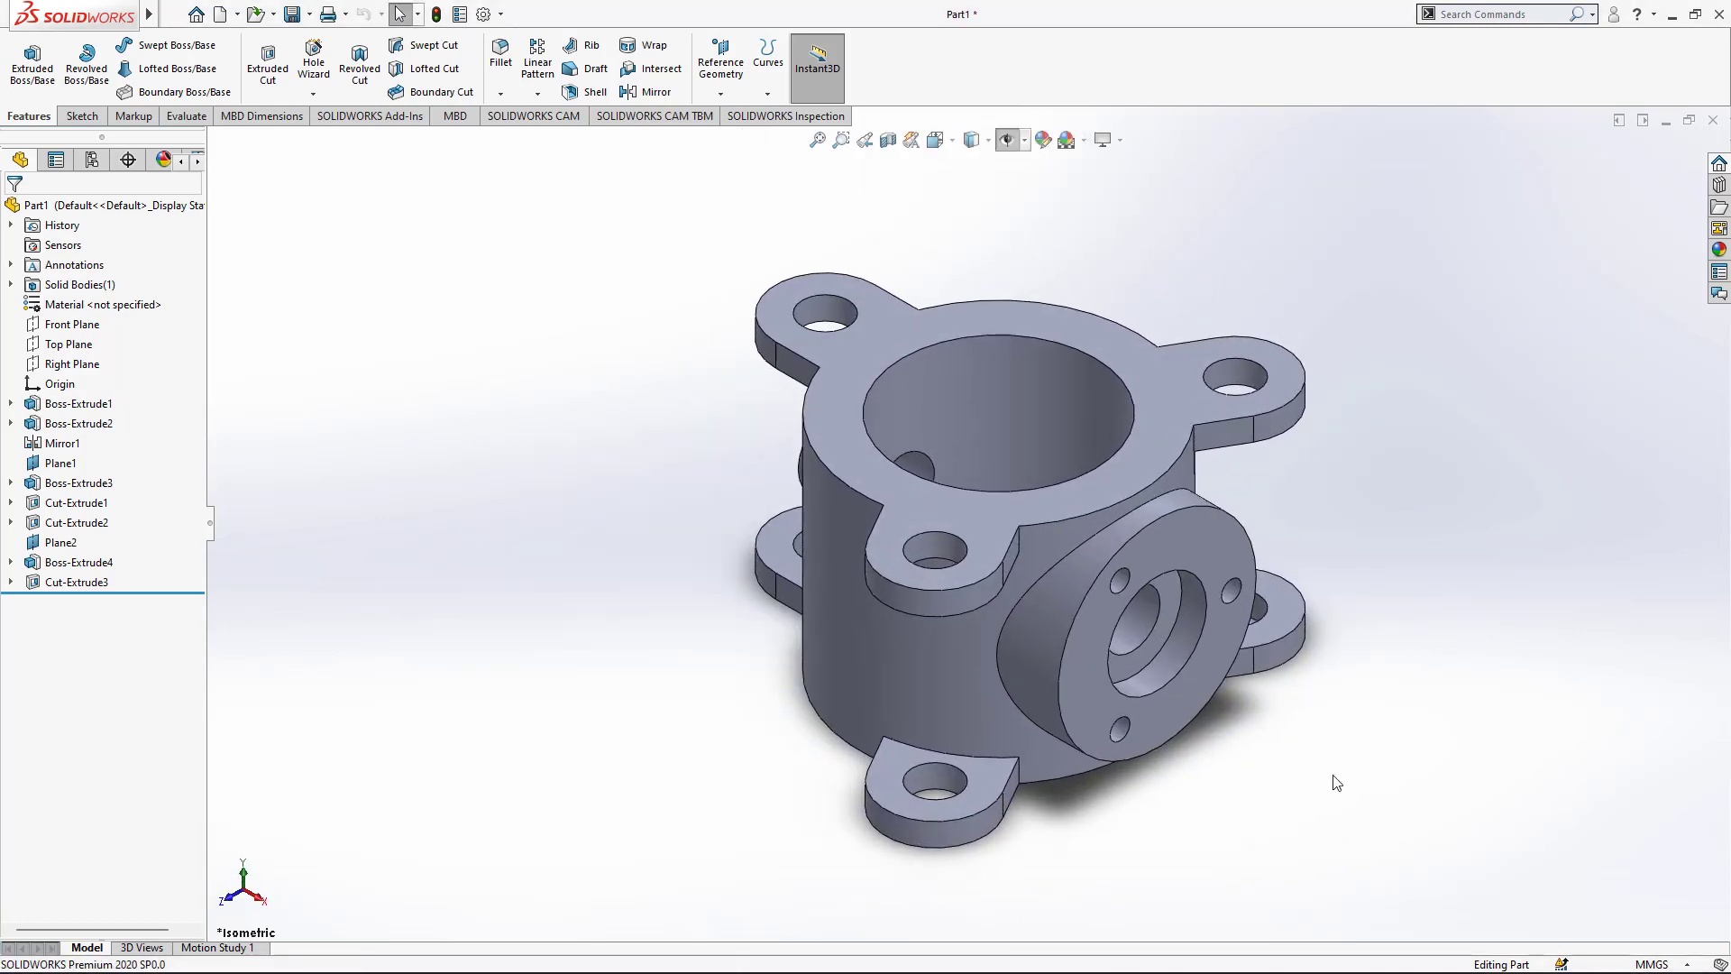